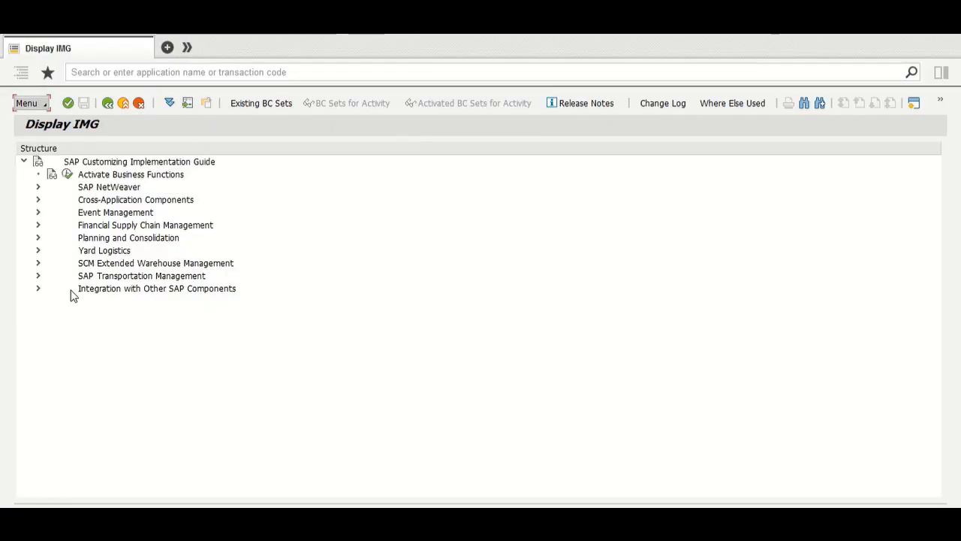
Open the Define Scale Bases activity under SAP Transportation Management > Transportation Management > Basic Functions > Charge Calculation > Data Source Binding.
left_click(39, 276)
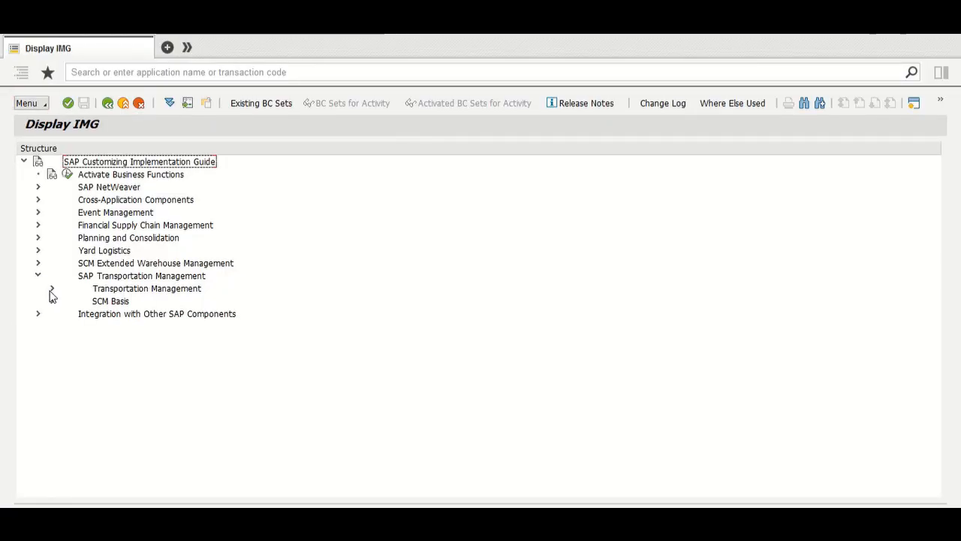
left_click(52, 290)
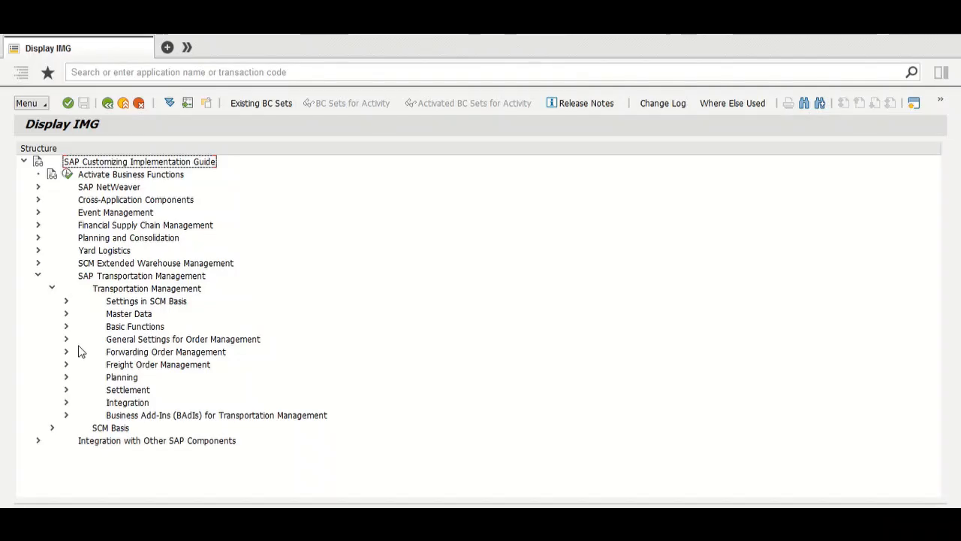
left_click(66, 326)
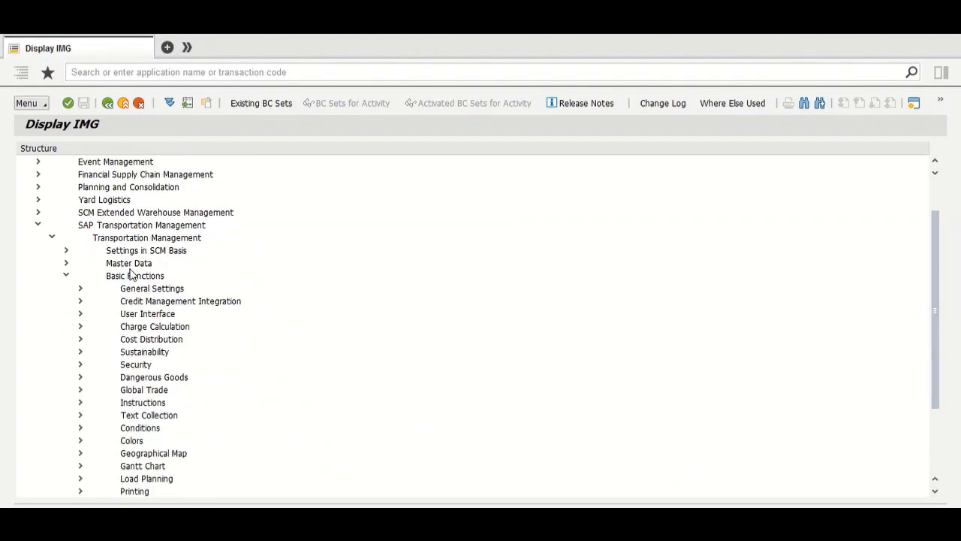
left_click(80, 327)
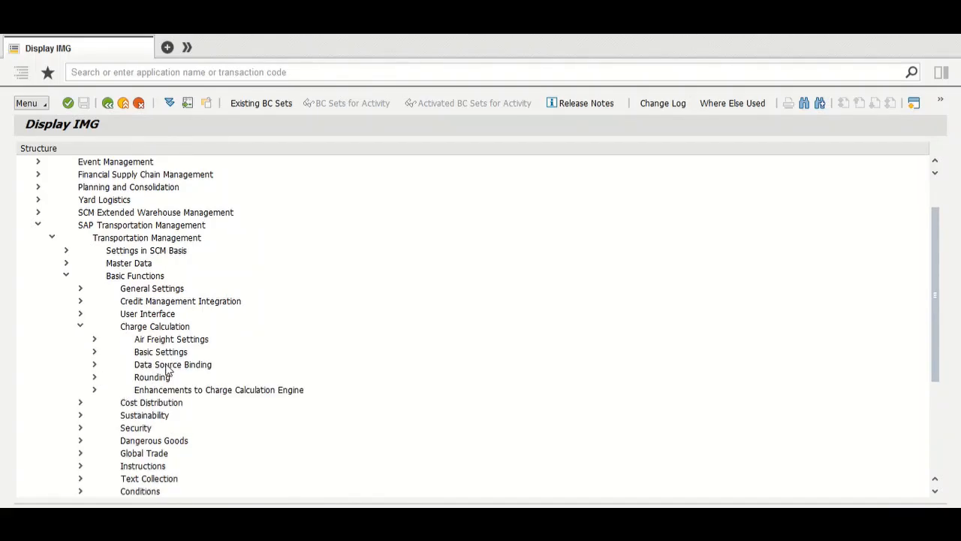
left_click(94, 365)
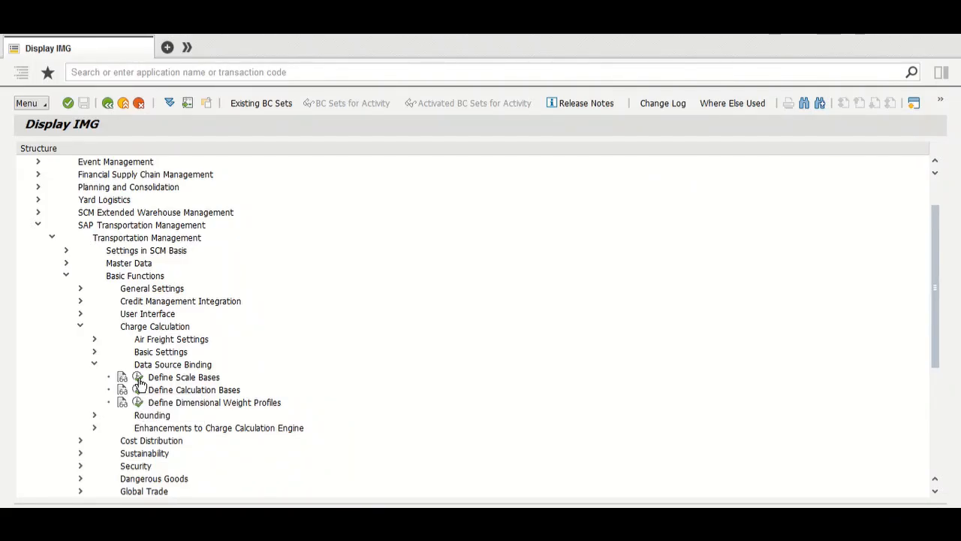
left_click(138, 377)
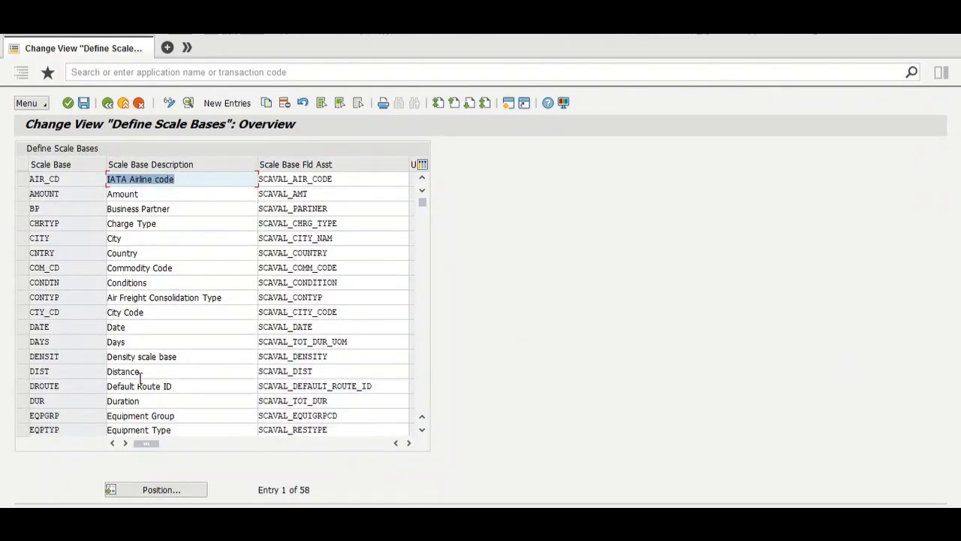
Review the details of the CITY scale base, return to the overview and check its field assignment.
double_click(68, 237)
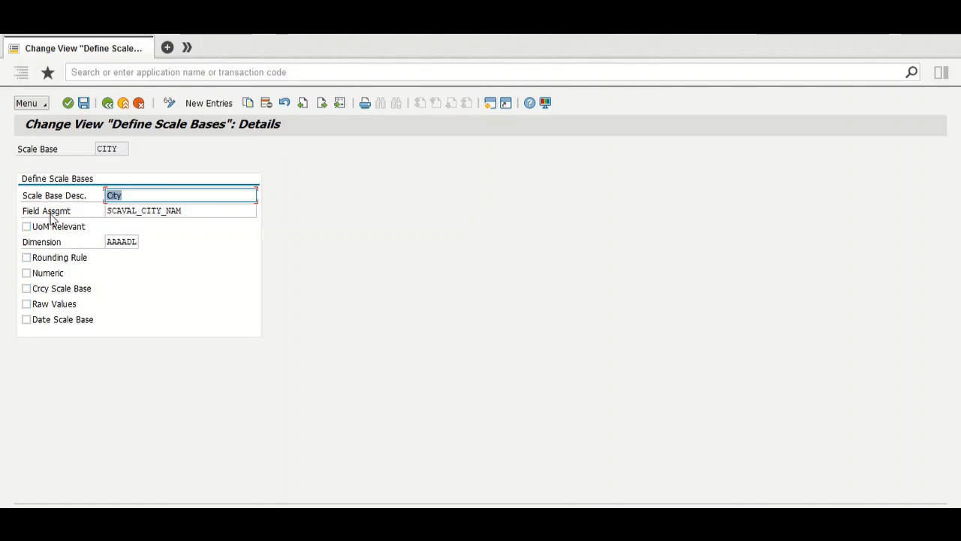
left_click(120, 151)
left_click_drag(121, 153, 98, 137)
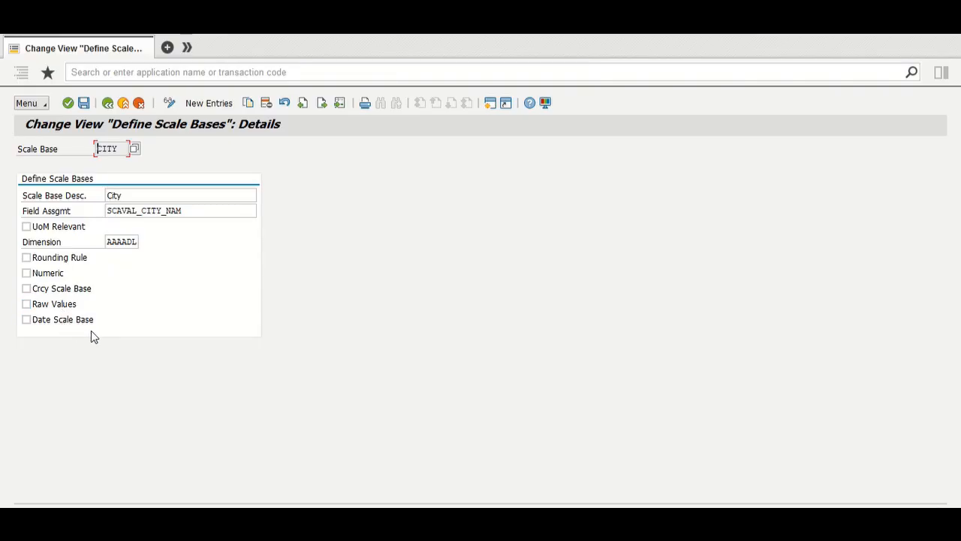
key("F3")
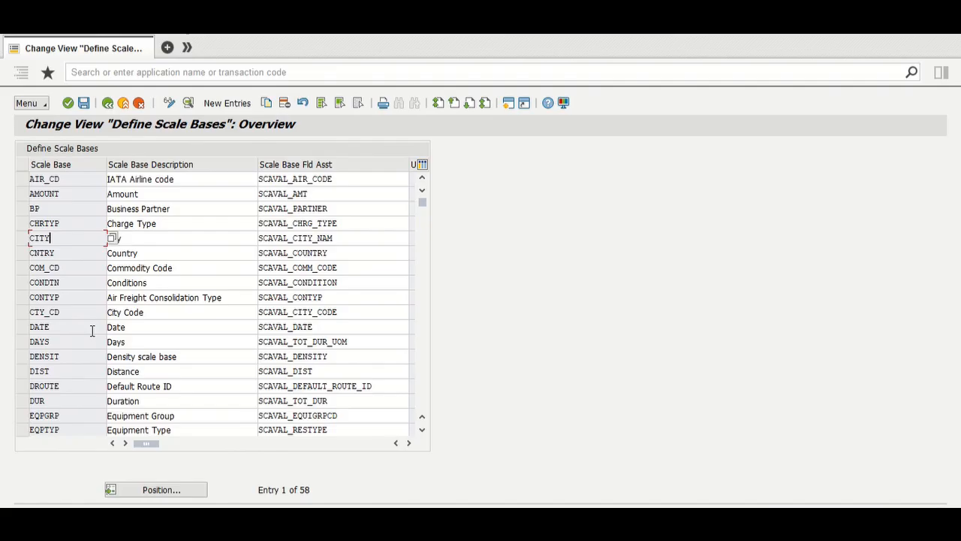
left_click(343, 237)
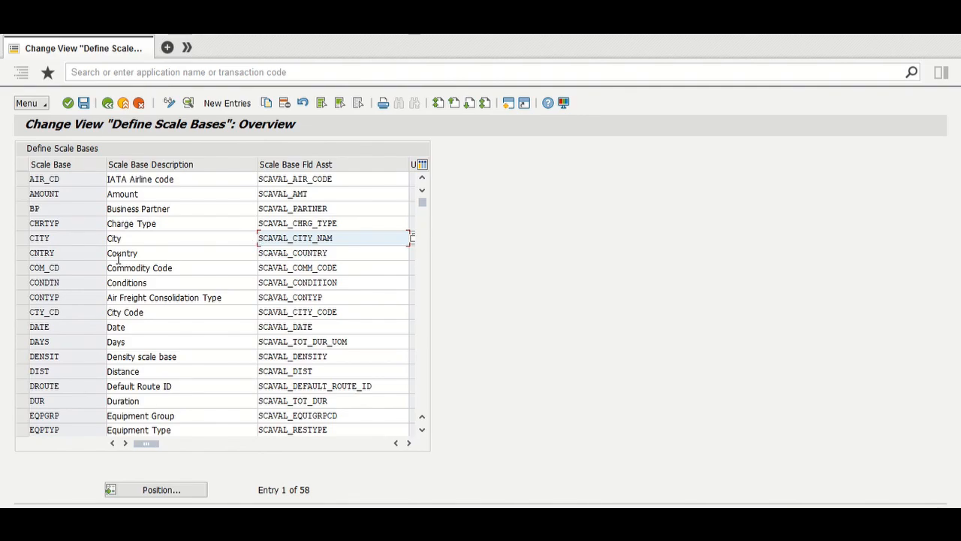
Review the DAYS scale base details, including its dimension, and return to the overview.
double_click(71, 340)
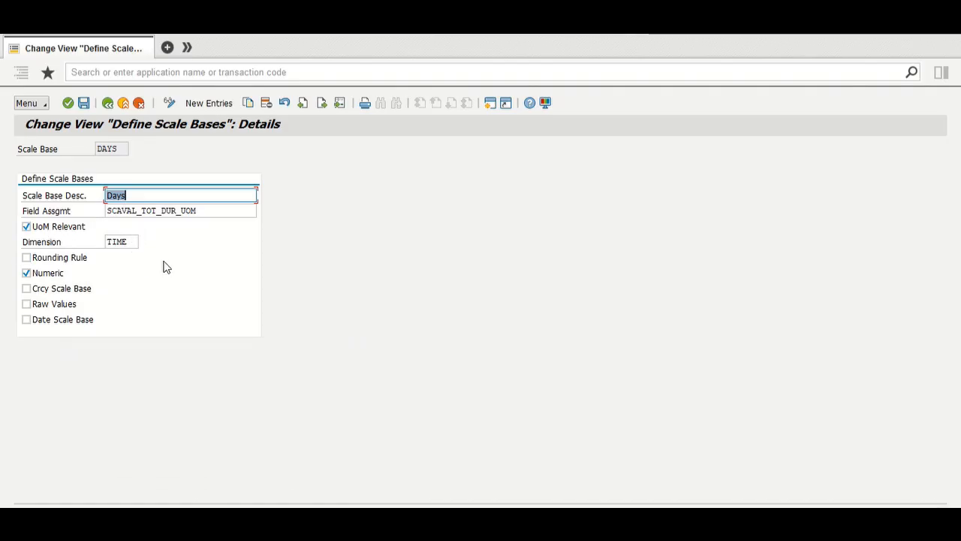
left_click(135, 244)
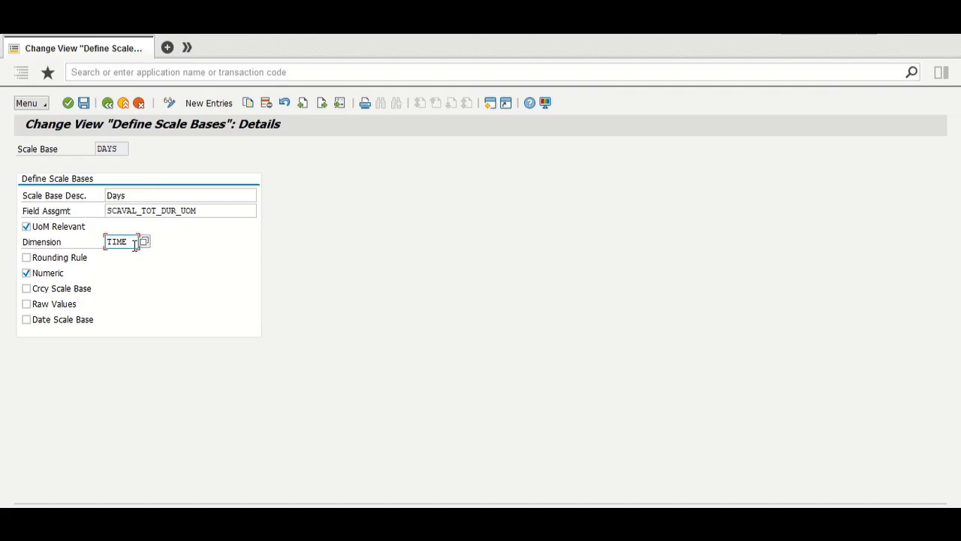
left_click(107, 102)
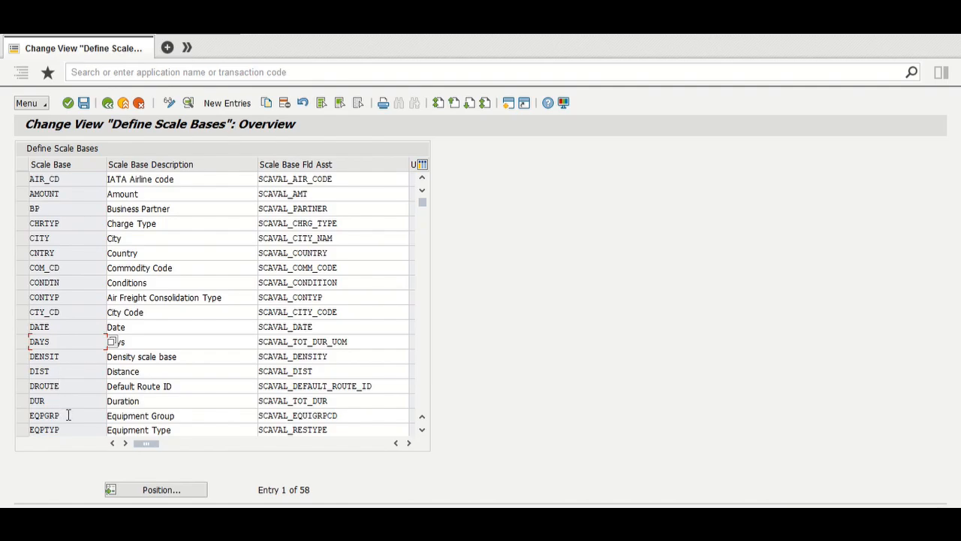
Browse the scale base list, checking the LOC, LENGTH and CITY entries.
scroll(70, 425, "down", 3)
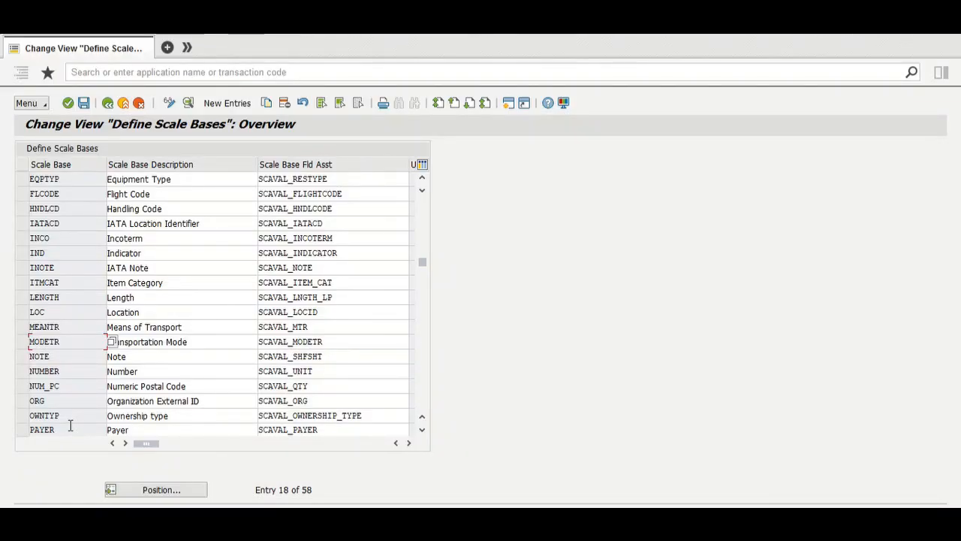
double_click(33, 314)
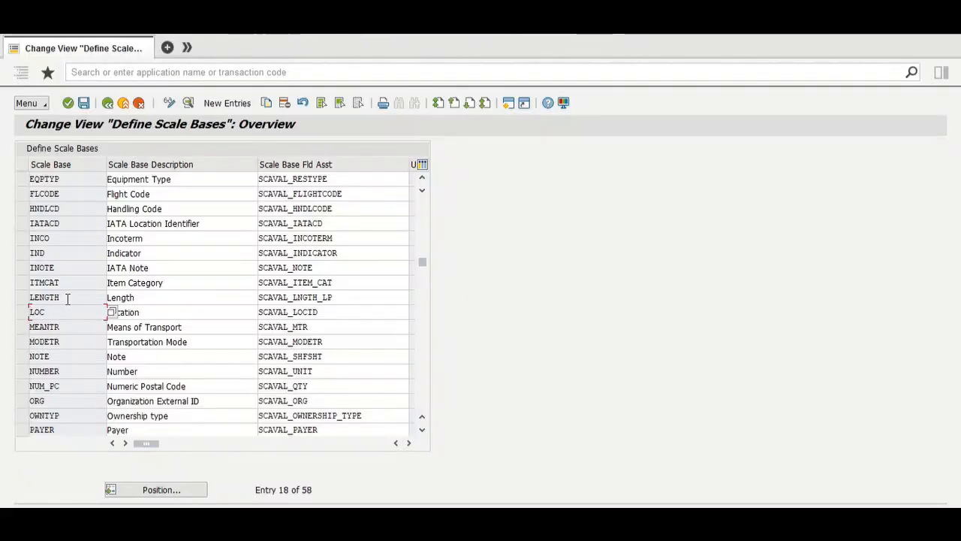
left_click(66, 298)
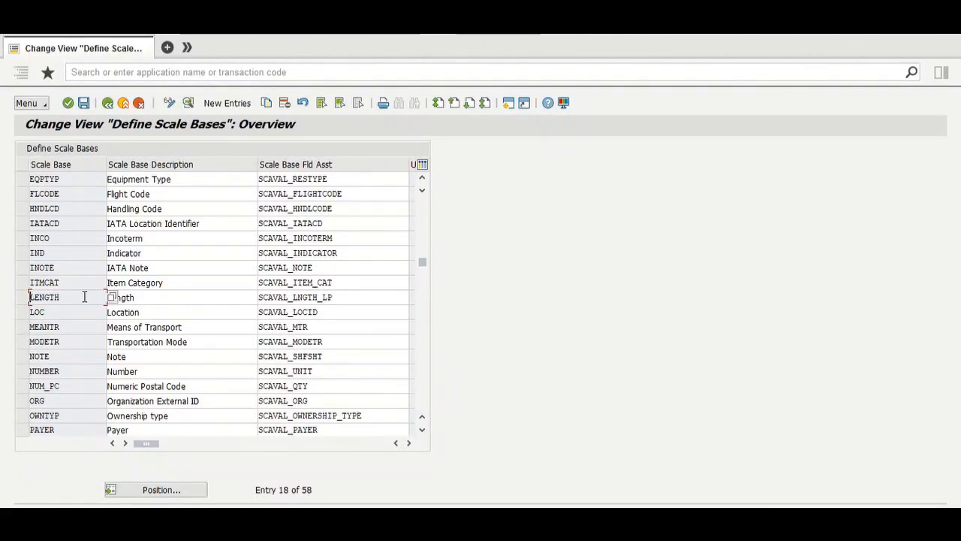
scroll(84, 296, "up", 6)
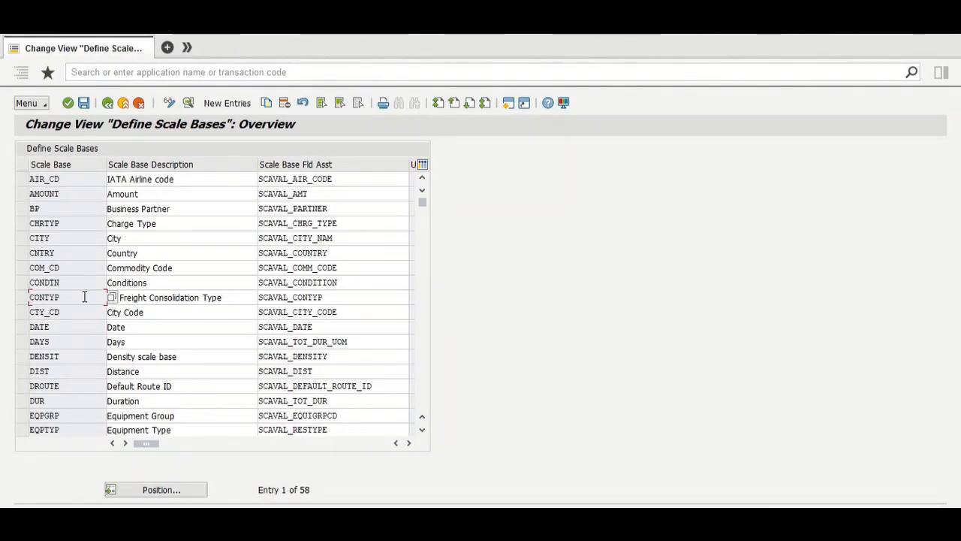
left_click(56, 238)
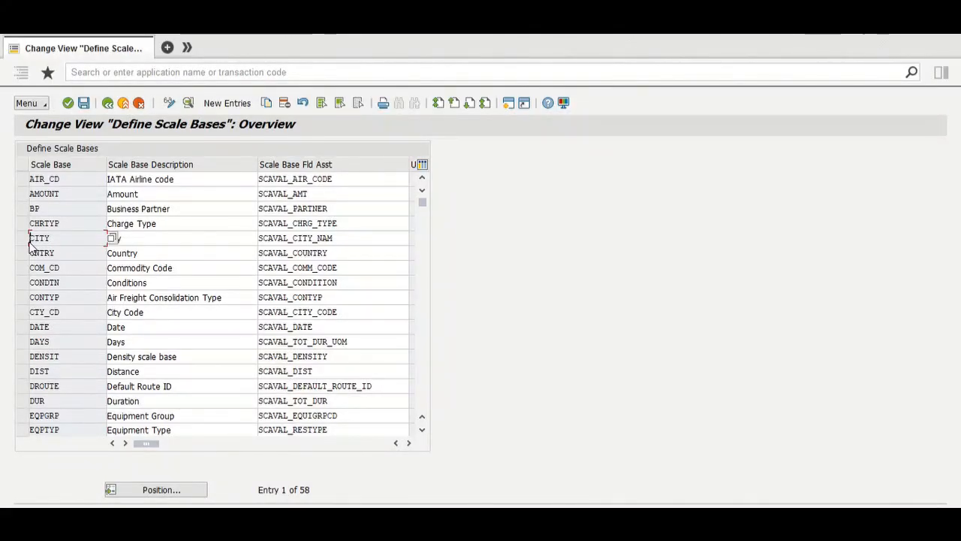
Start transaction SPRO in a new session with /ospro and display the SAP Reference IMG.
type("/ospro")
key("Return")
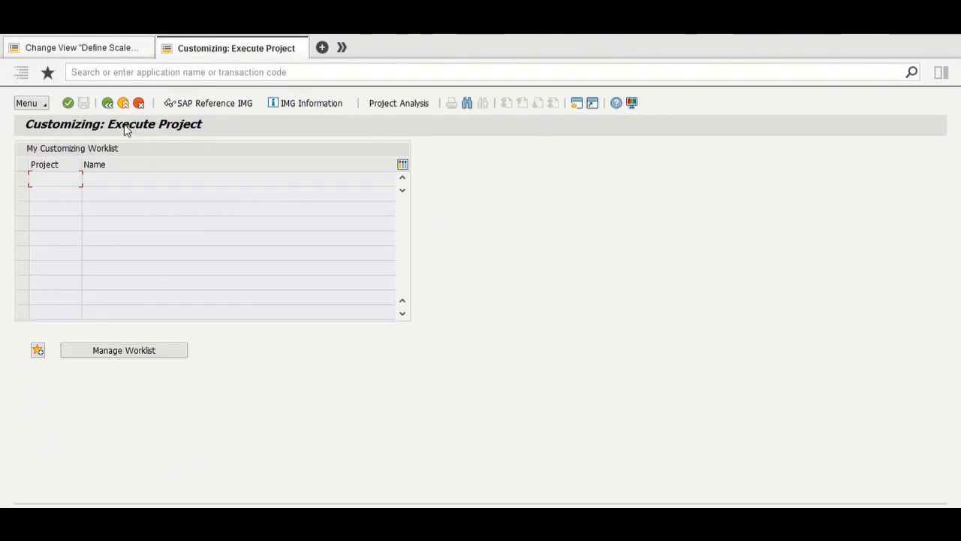
left_click(197, 106)
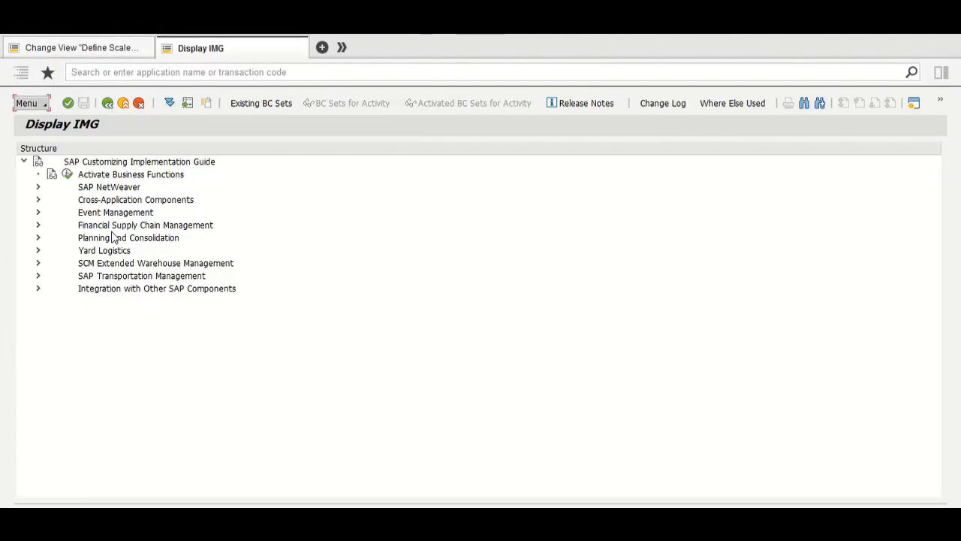
Open the Define Calculation Bases activity under Transportation Management > Basic Functions > Charge Calculation > Data Source Binding.
left_click(38, 277)
left_click(51, 289)
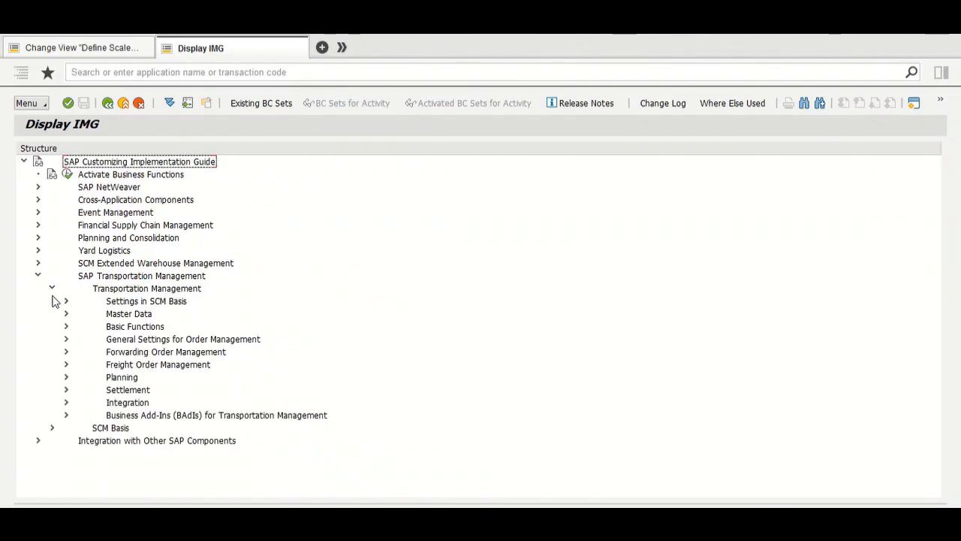
left_click(66, 327)
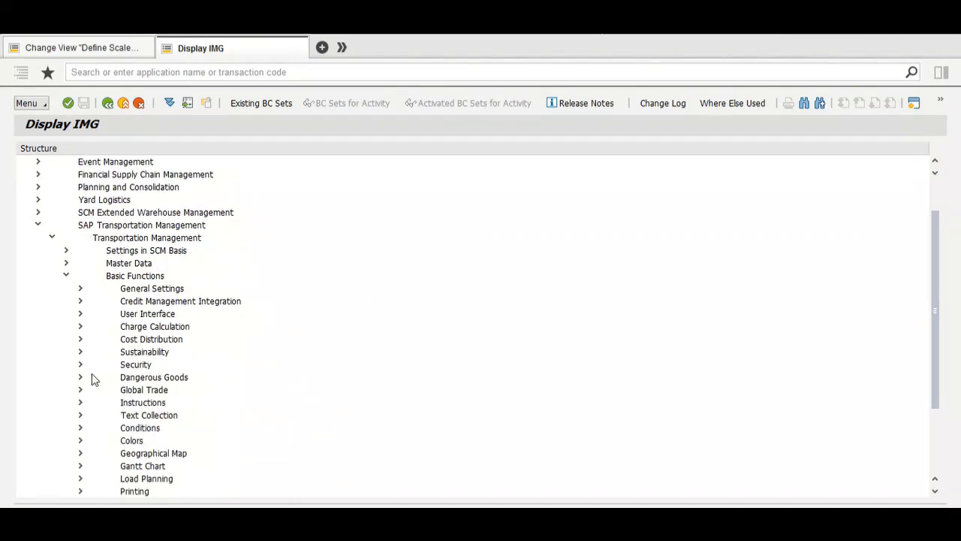
left_click(80, 328)
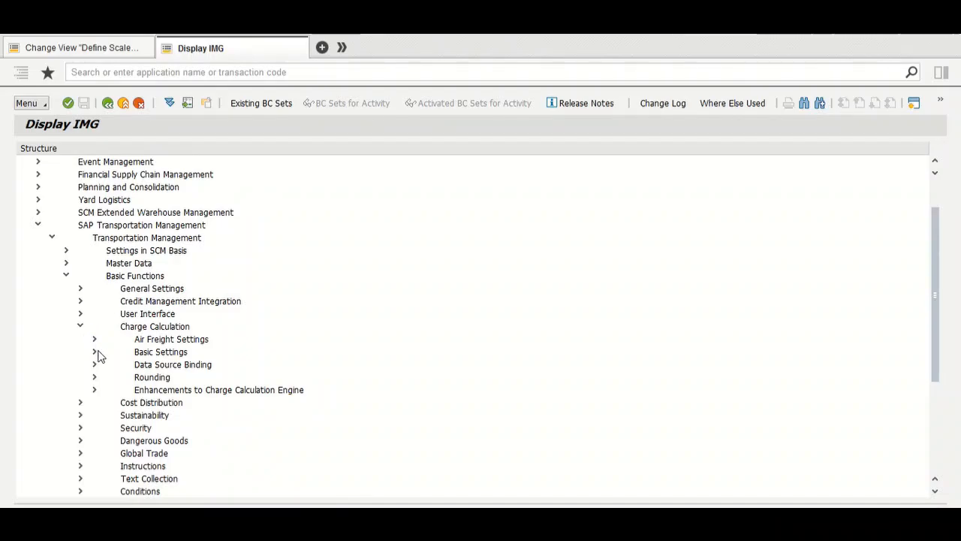
left_click(94, 352)
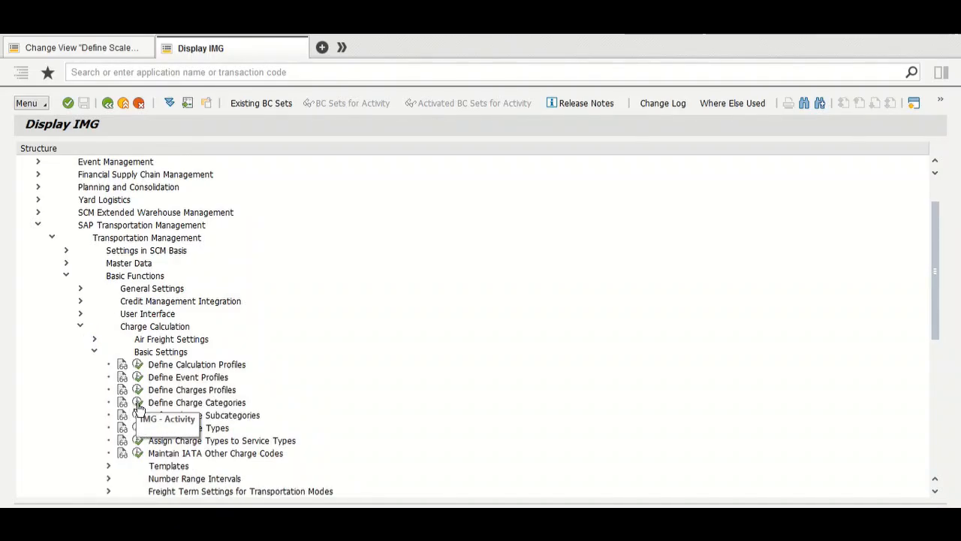
left_click(94, 353)
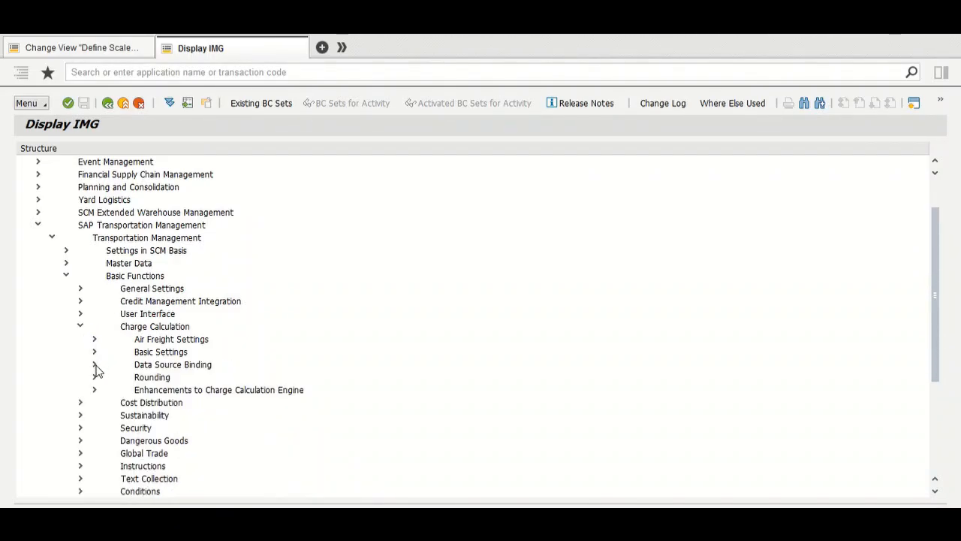
left_click(94, 364)
left_click(137, 390)
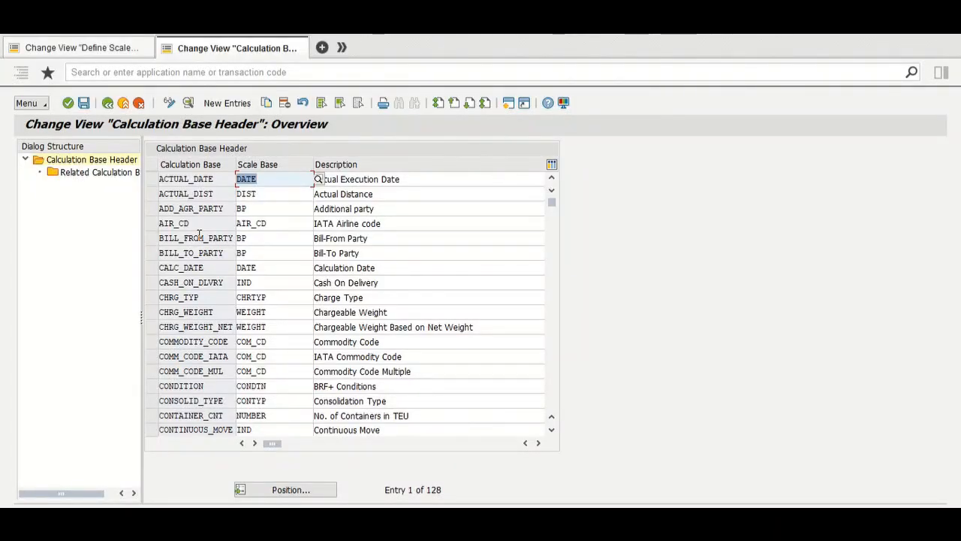
Position the calculation base list at "d" and check the scale base assigned to DESTLOC_CITY.
left_click(293, 490)
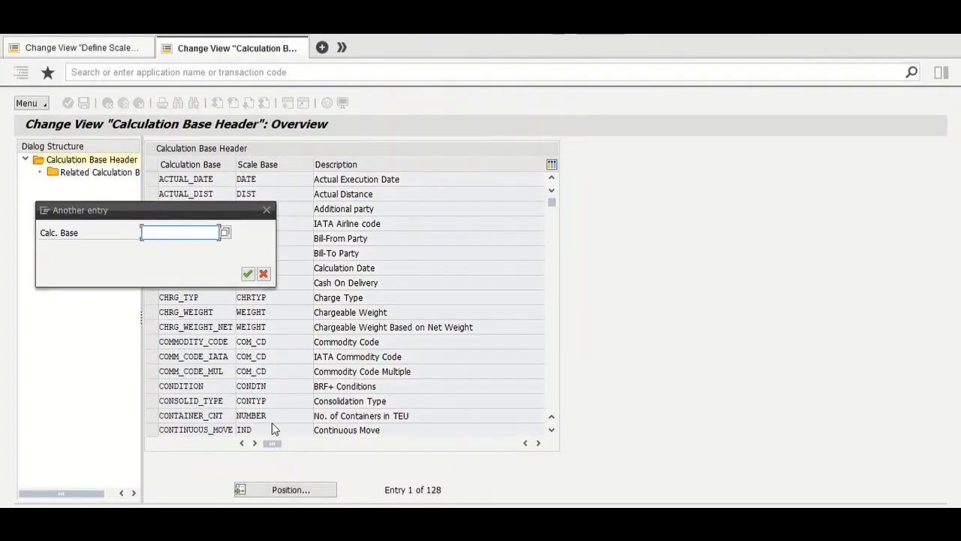
type("d")
key("Return")
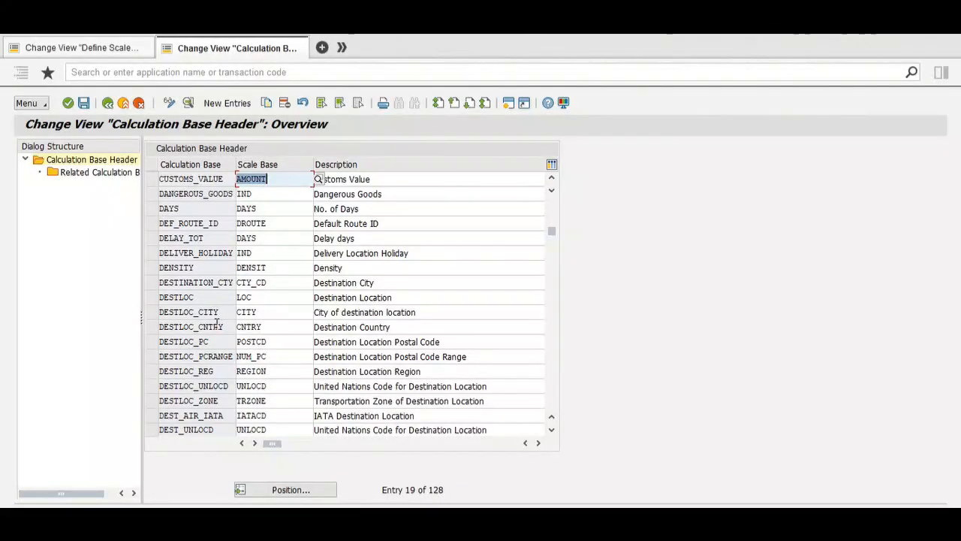
left_click(260, 311)
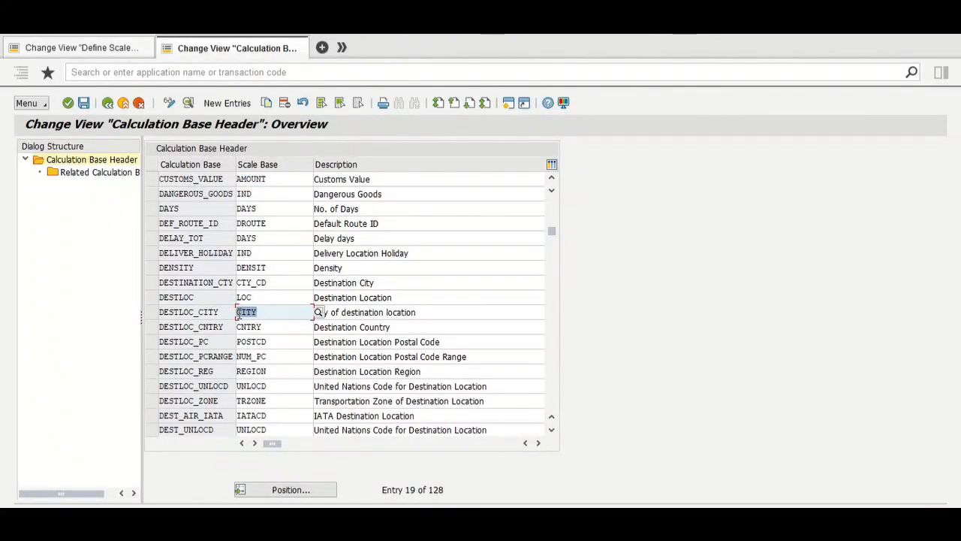
left_click(221, 311)
left_click_drag(221, 312, 159, 315)
left_click(162, 317)
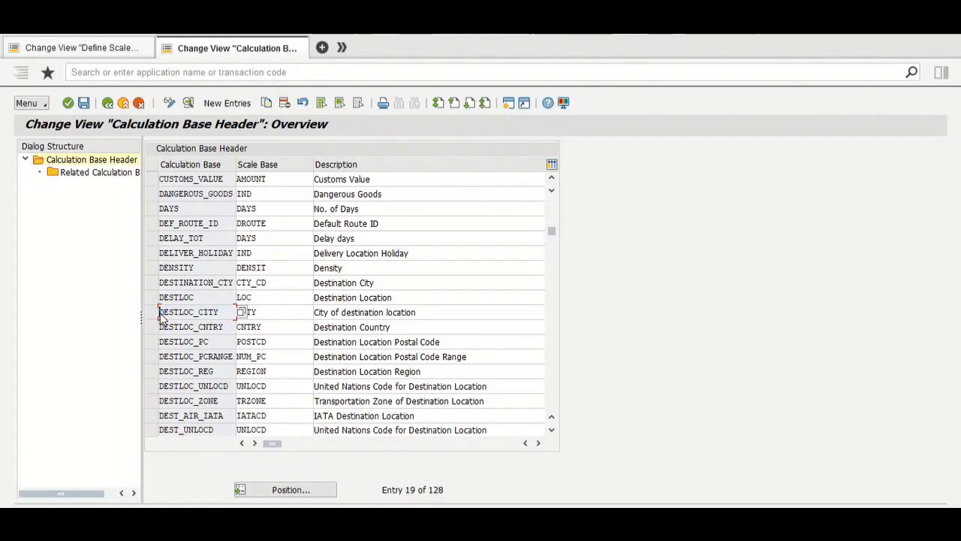
Review the header details of the DESTLOC_CITY calculation base and return to the overview.
double_click(184, 312)
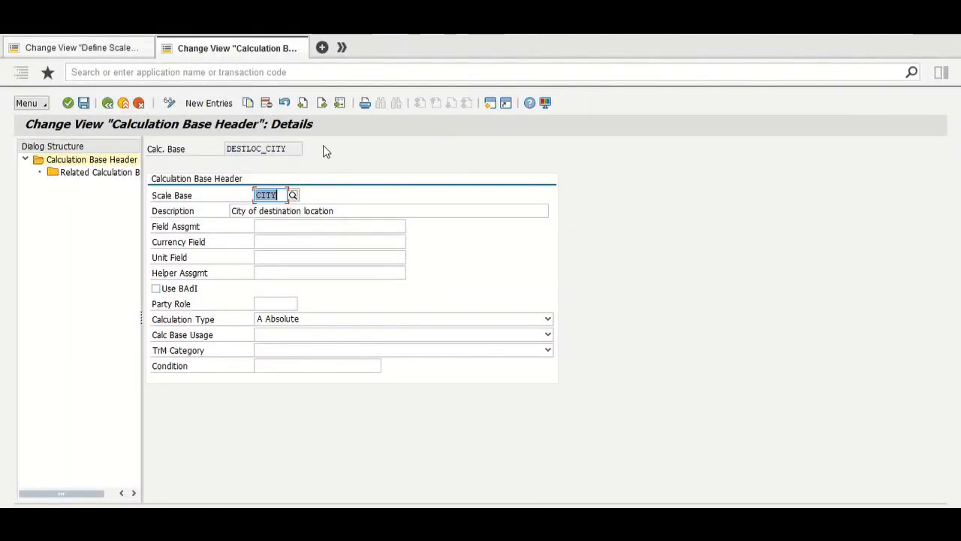
left_click(292, 147)
left_click_drag(292, 147, 166, 149)
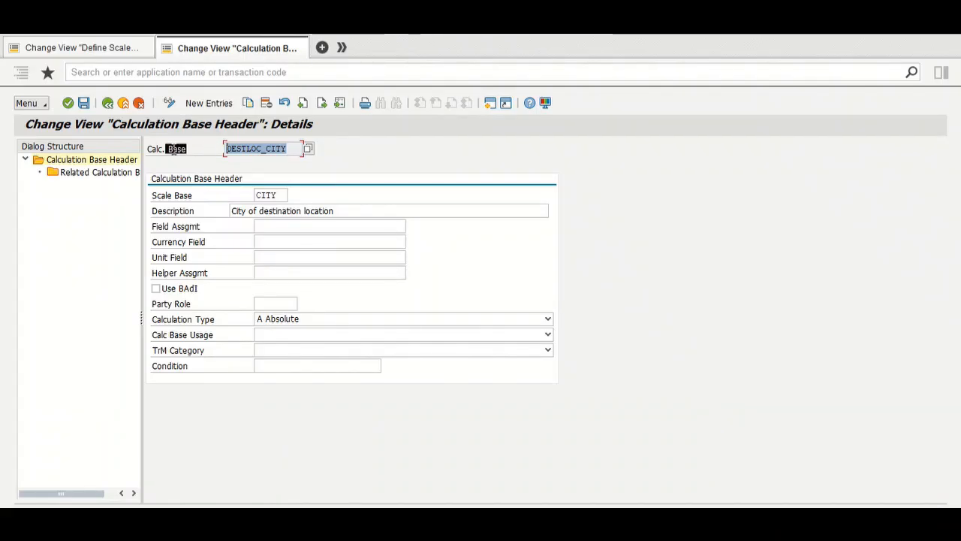
left_click(174, 155)
left_click_drag(293, 149, 226, 150)
left_click(212, 155)
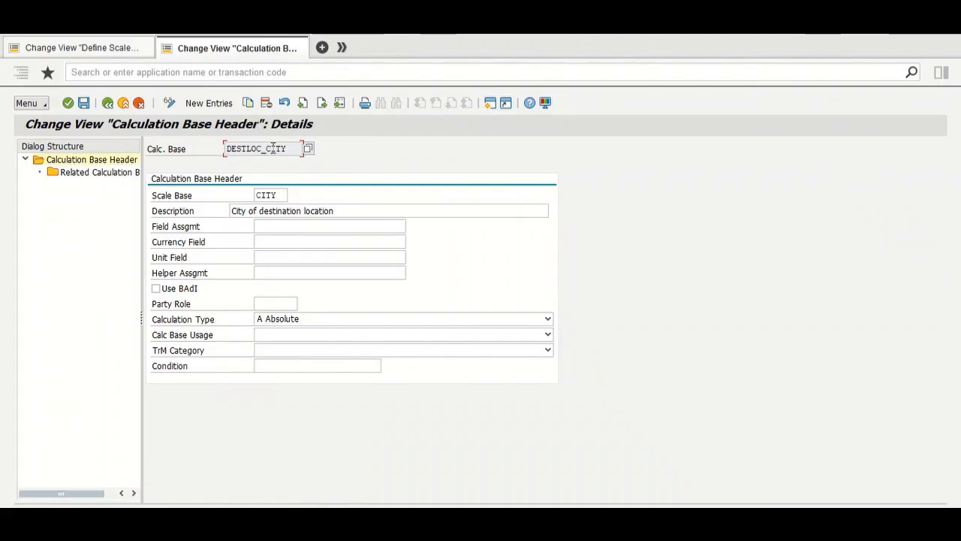
left_click(108, 102)
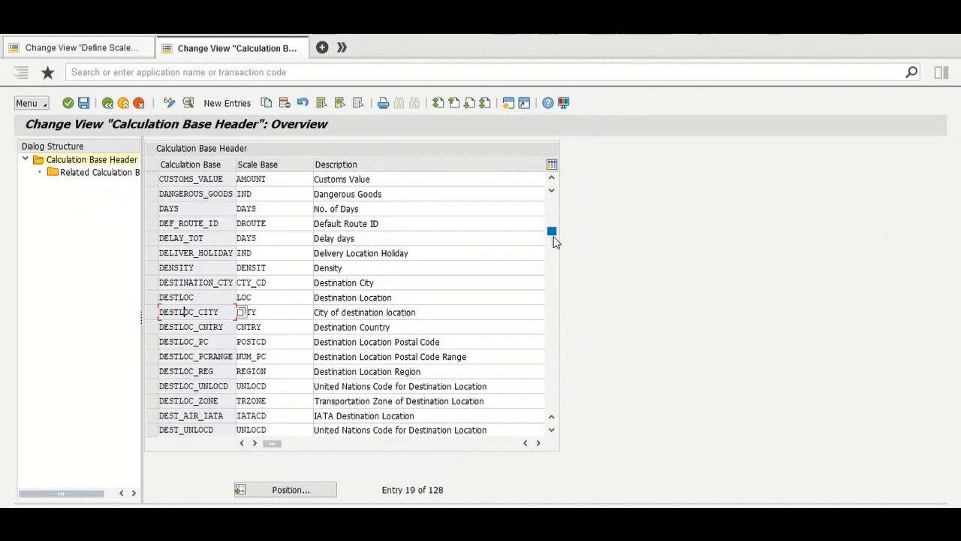
Review the header details of the SOURCELOC_CITY calculation base and return to the overview.
left_click_drag(554, 264, 557, 369)
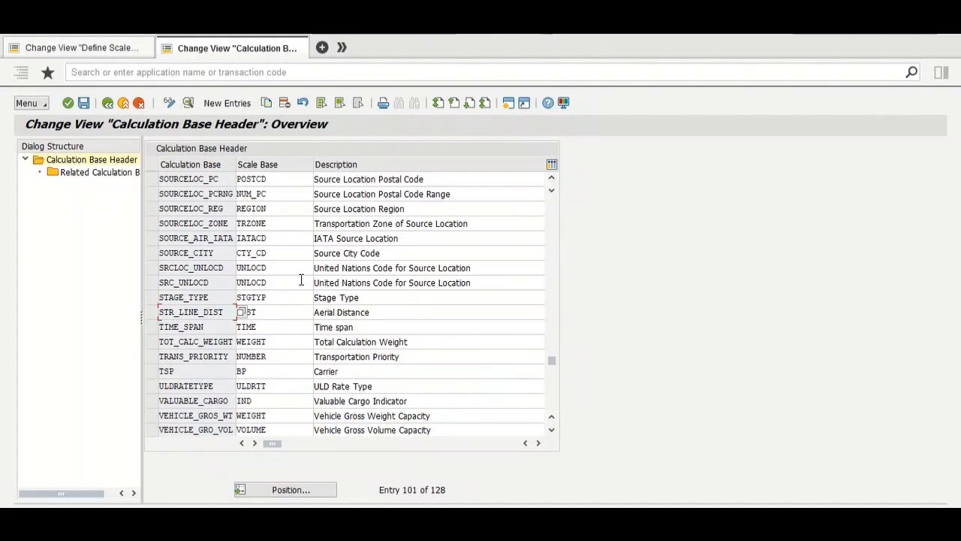
left_click(551, 179)
left_click(551, 179)
left_click(551, 179)
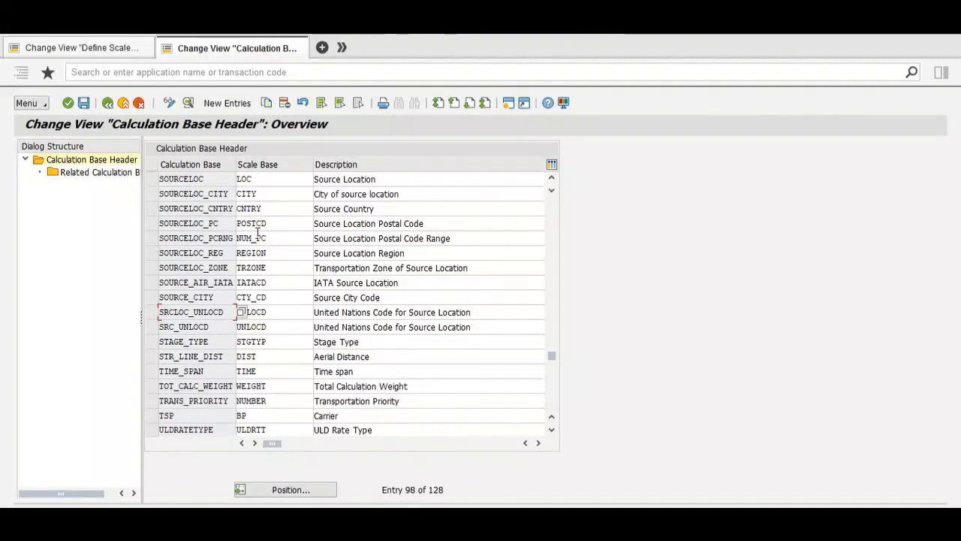
double_click(229, 197)
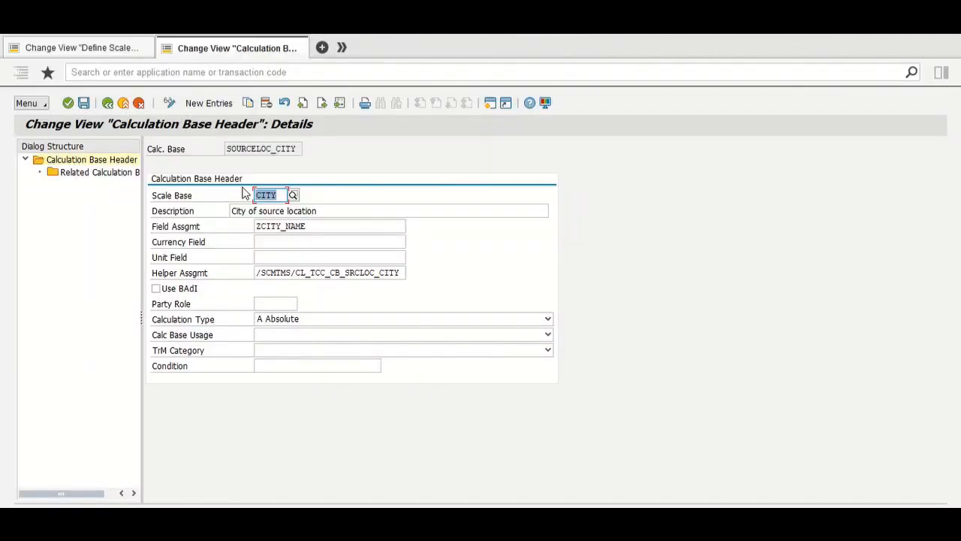
key("F3")
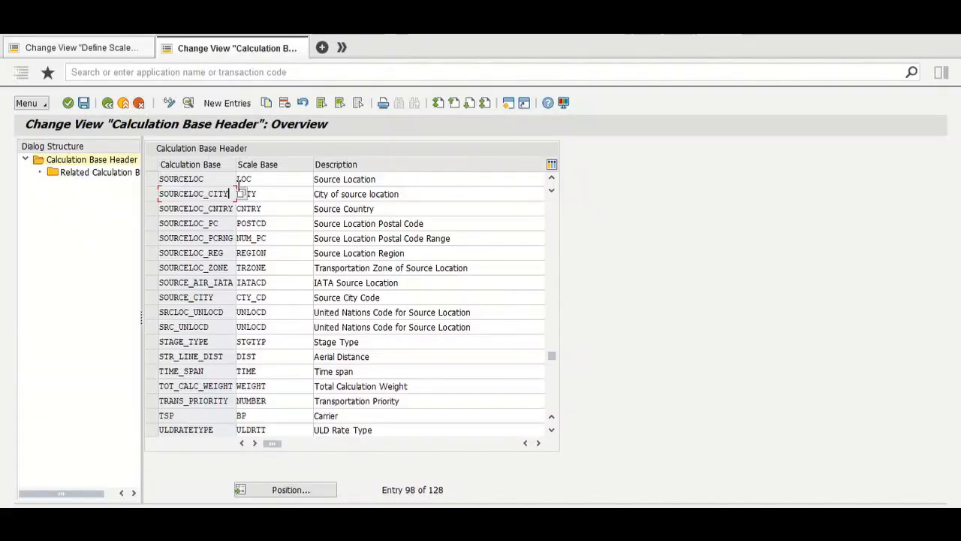
Review the details of the DIST scale base in the Define Scale Bases session and return to its overview.
left_click(109, 52)
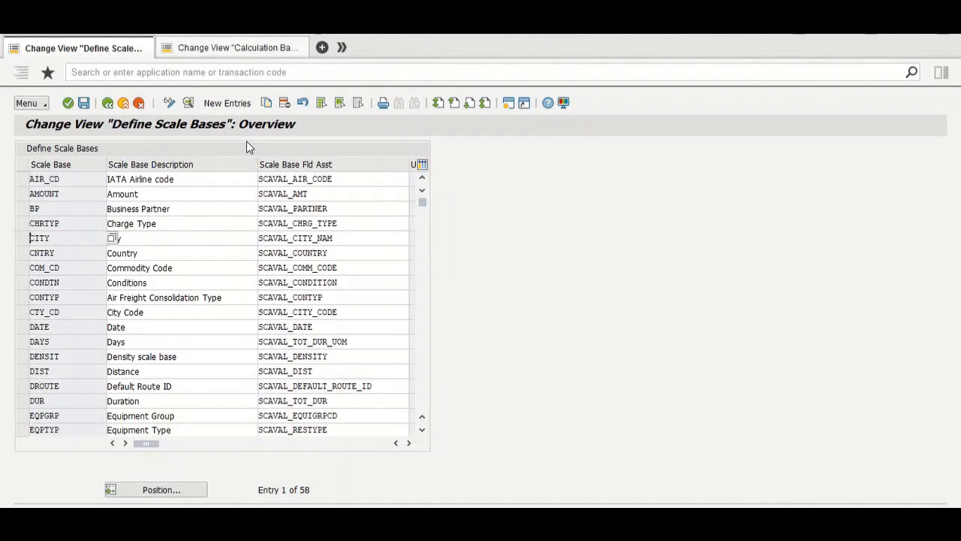
double_click(67, 373)
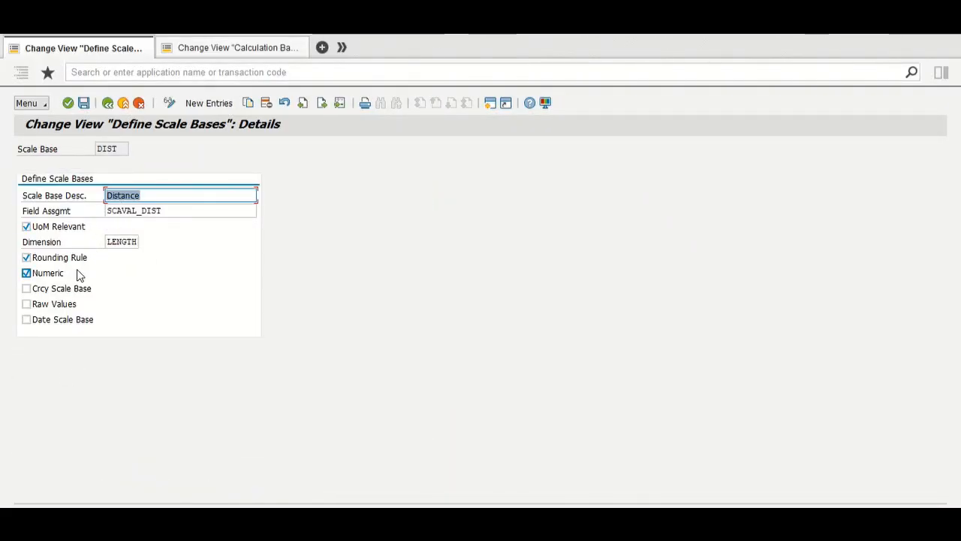
left_click(107, 103)
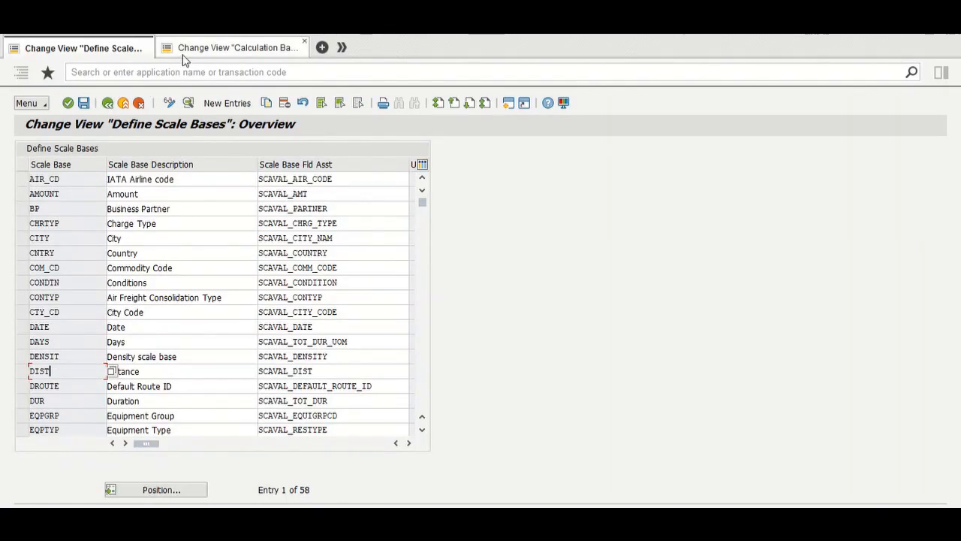
Review the header details of the STR_LINE_DIST calculation base in the calculation base session and return to the overview.
left_click(184, 54)
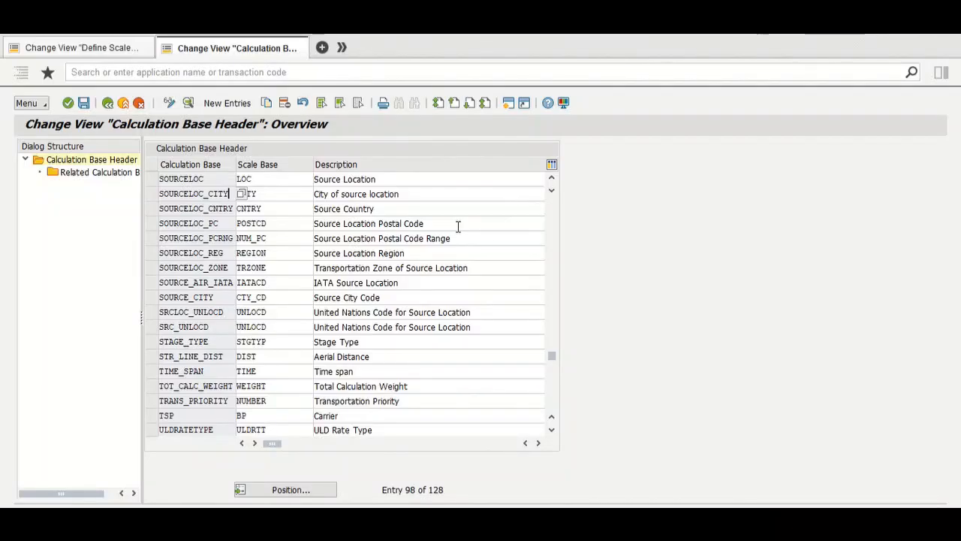
mouse_move(557, 351)
left_mouse_down()
mouse_move(549, 256)
mouse_move(550, 341)
left_mouse_up()
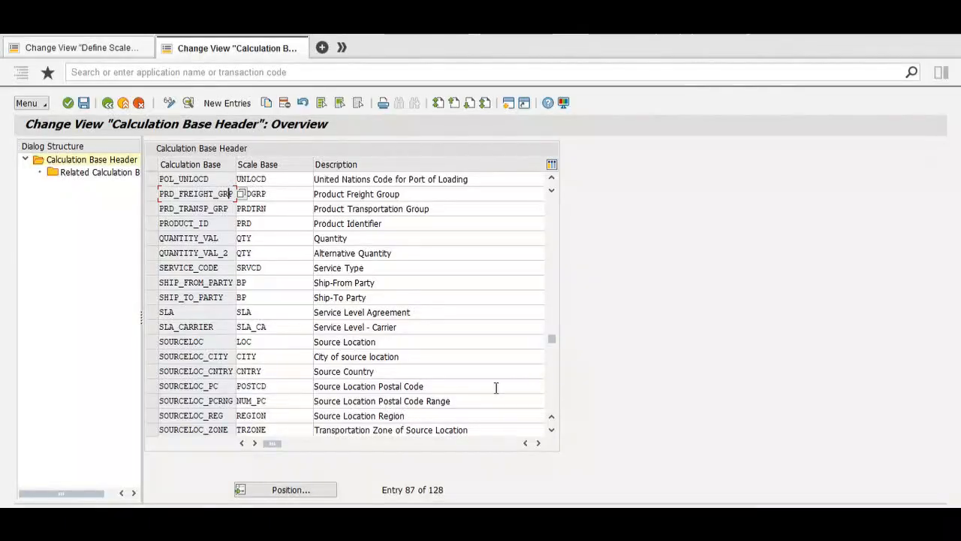
left_click(552, 366)
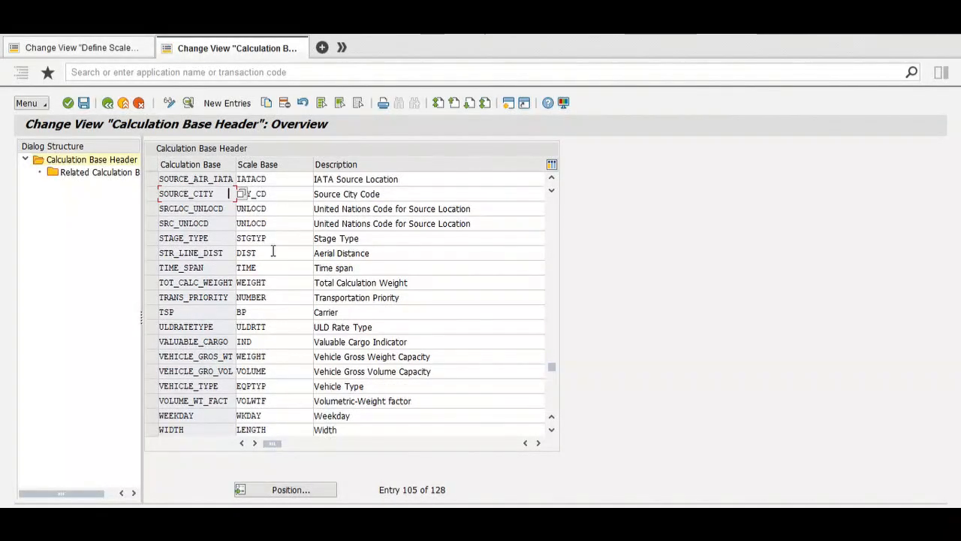
double_click(181, 255)
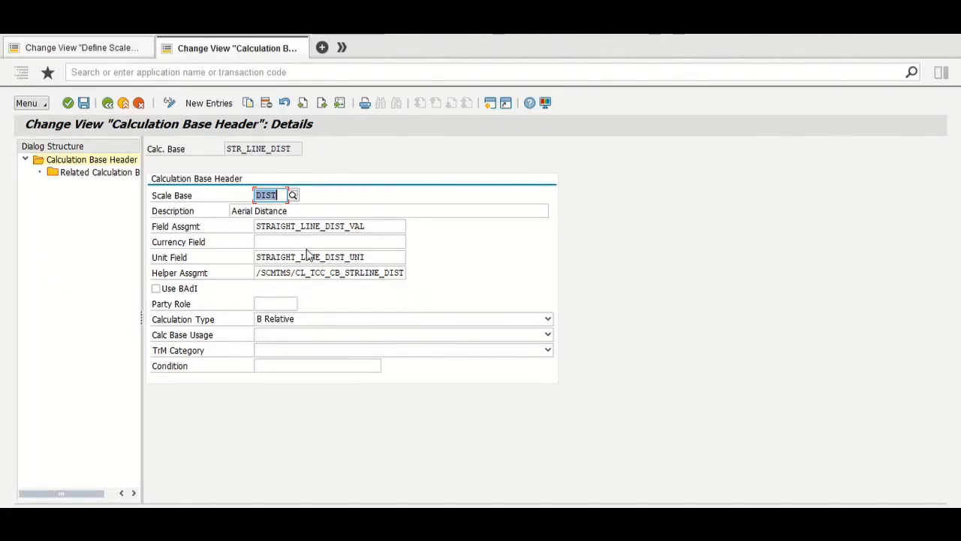
key("F3")
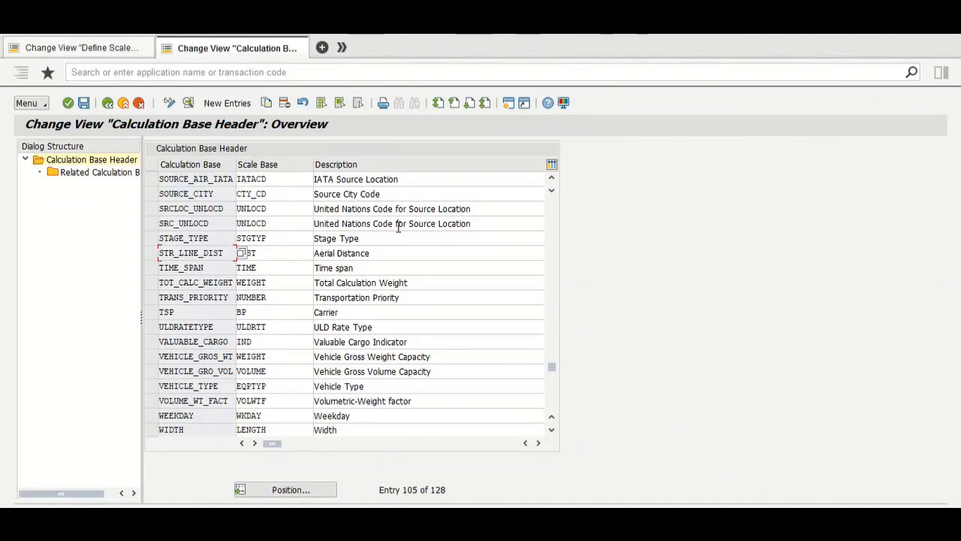
Review the ACTUAL_DIST calculation base, examining its helper class assignment, and return to the overview.
left_click_drag(552, 367, 485, 191)
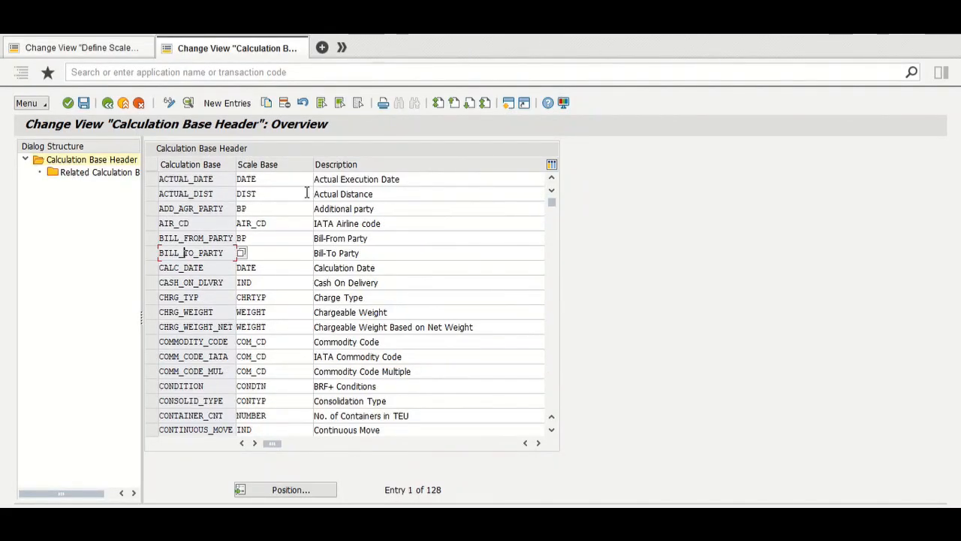
double_click(208, 196)
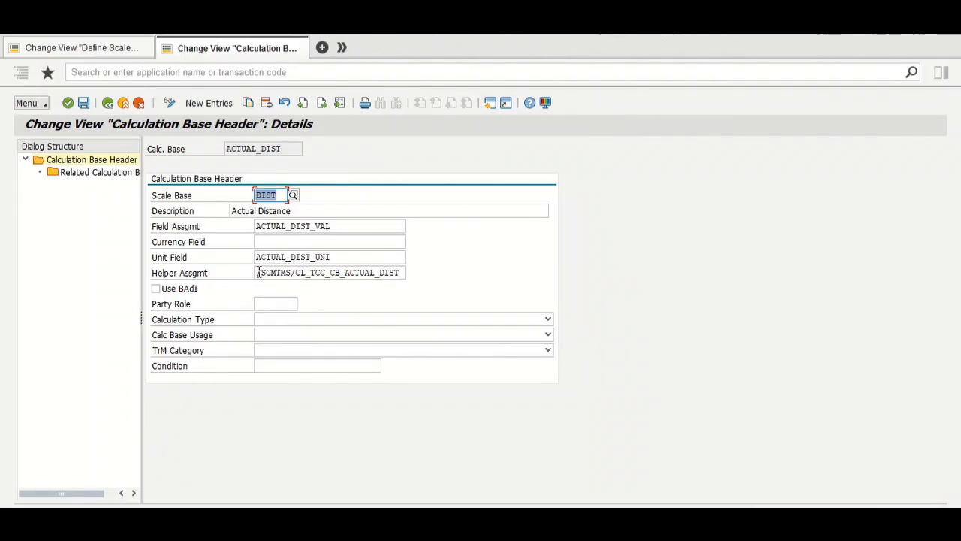
left_click_drag(258, 272, 401, 272)
left_click(403, 272)
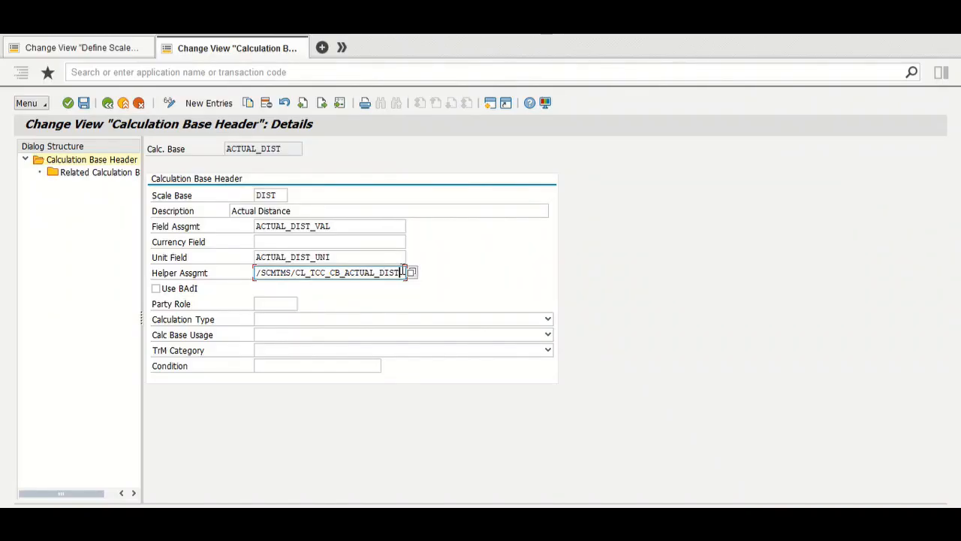
left_click(109, 105)
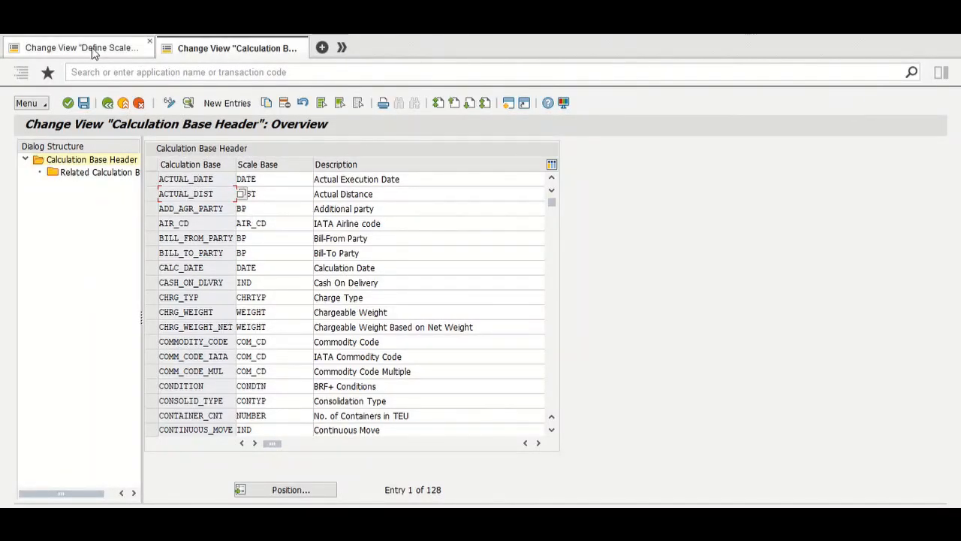
Leave the calculation base customizing and open Display Freight Agreement under Freight Agreement Management.
left_click(130, 68)
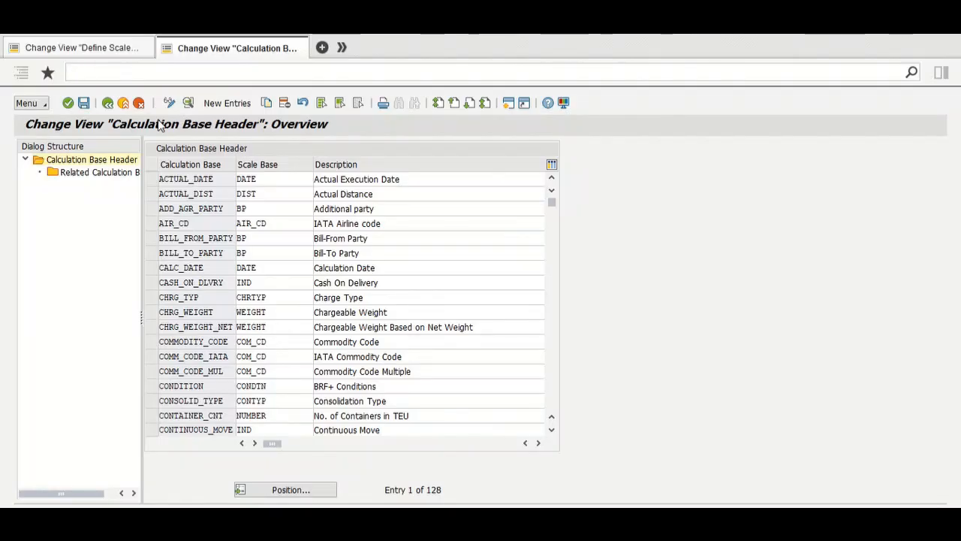
type("/n")
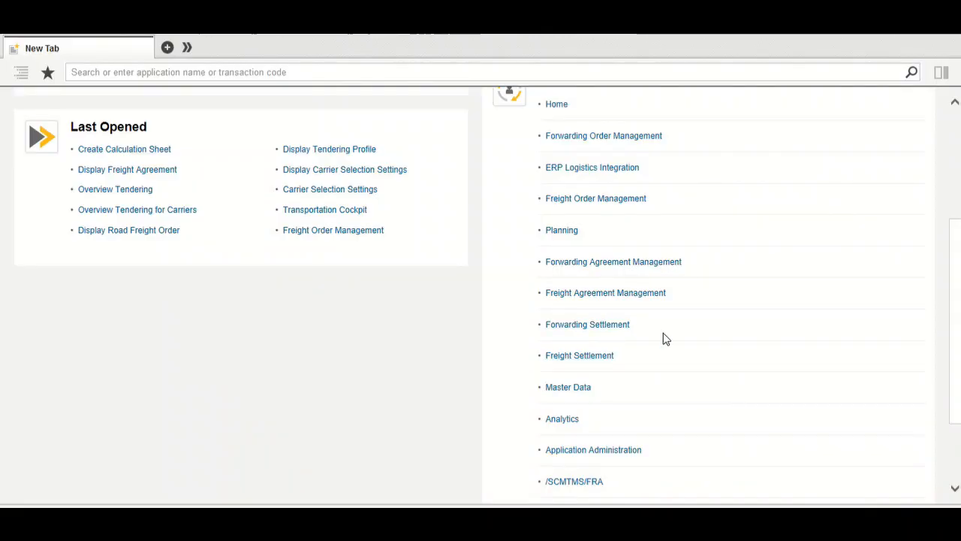
scroll(666, 340, "down", 2)
left_click(614, 220)
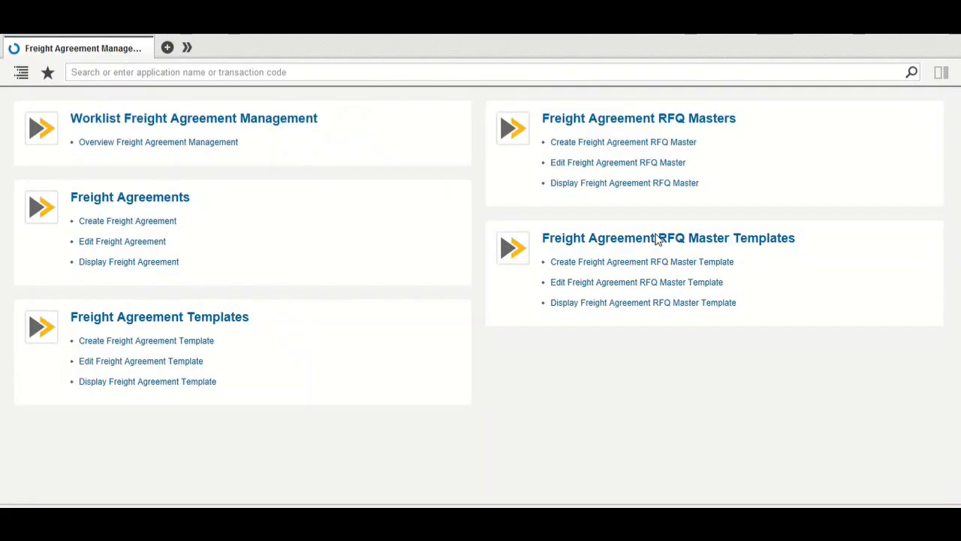
left_click(130, 262)
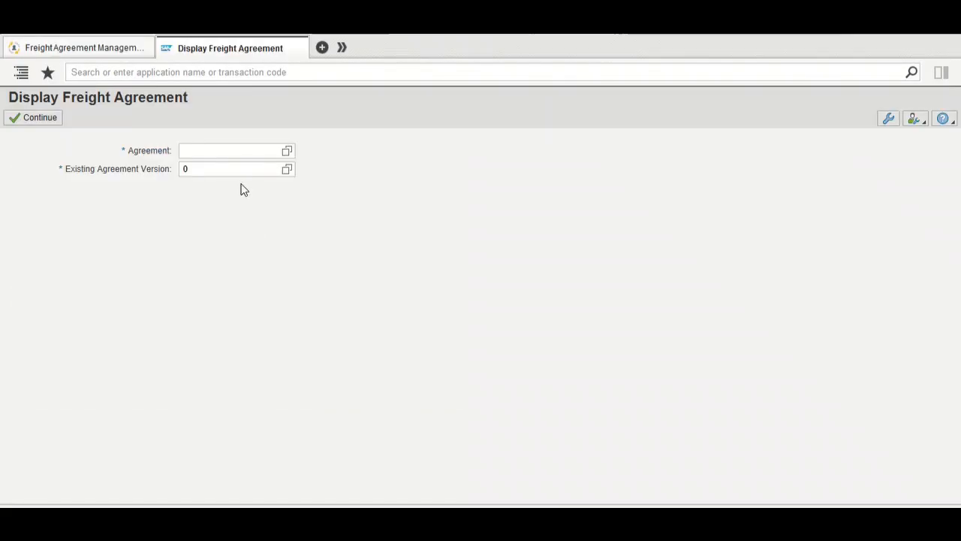
Search the agreements by the carrier's business partner number and open the DHL EXPRESS freight agreement.
left_click(247, 153)
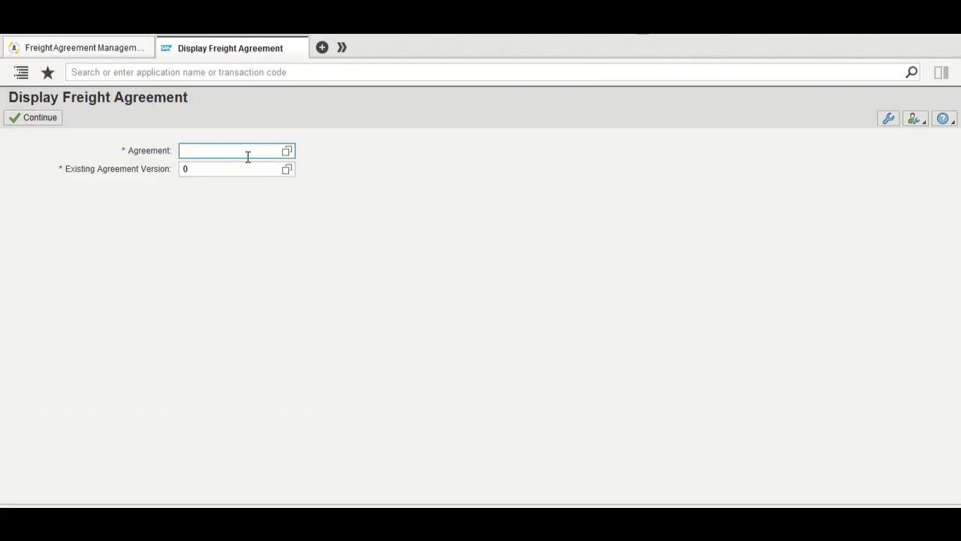
left_click(288, 152)
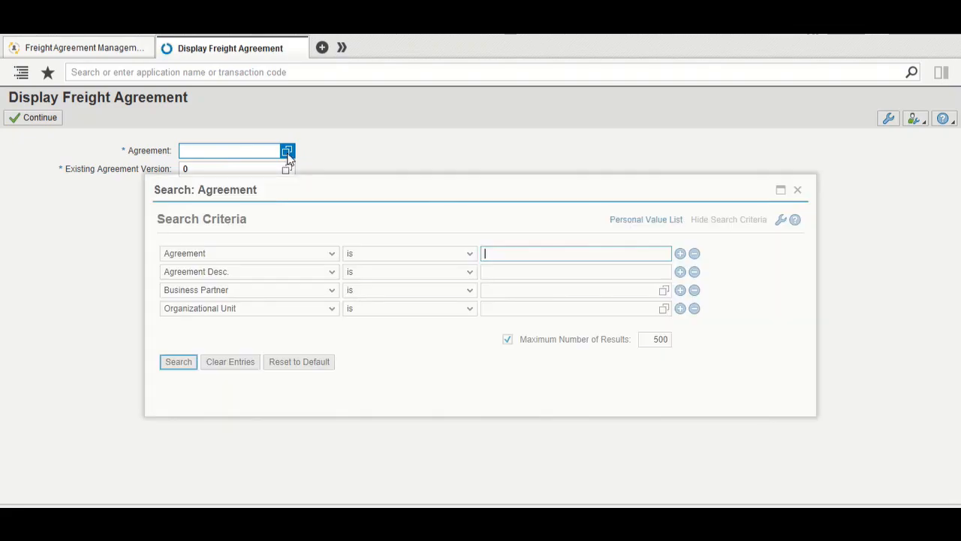
left_click(487, 289)
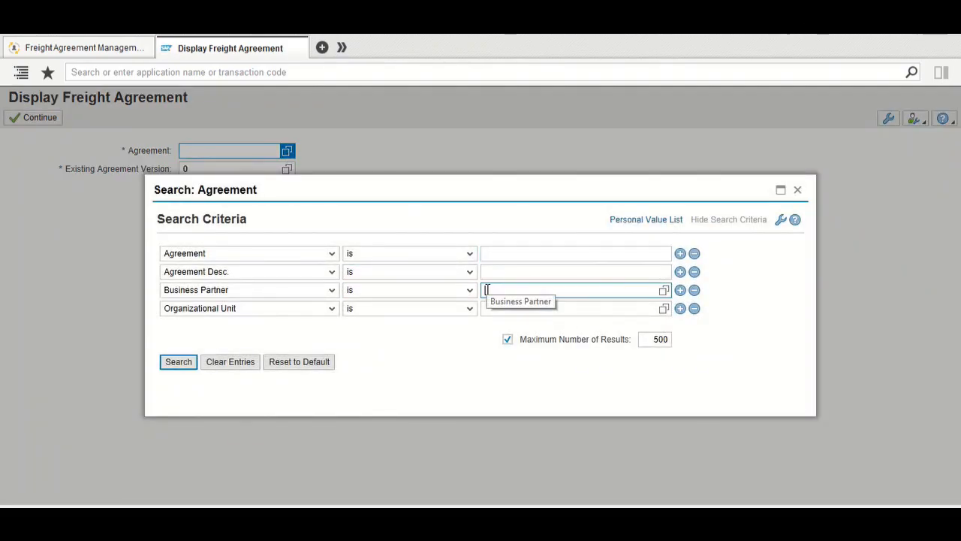
type("100080")
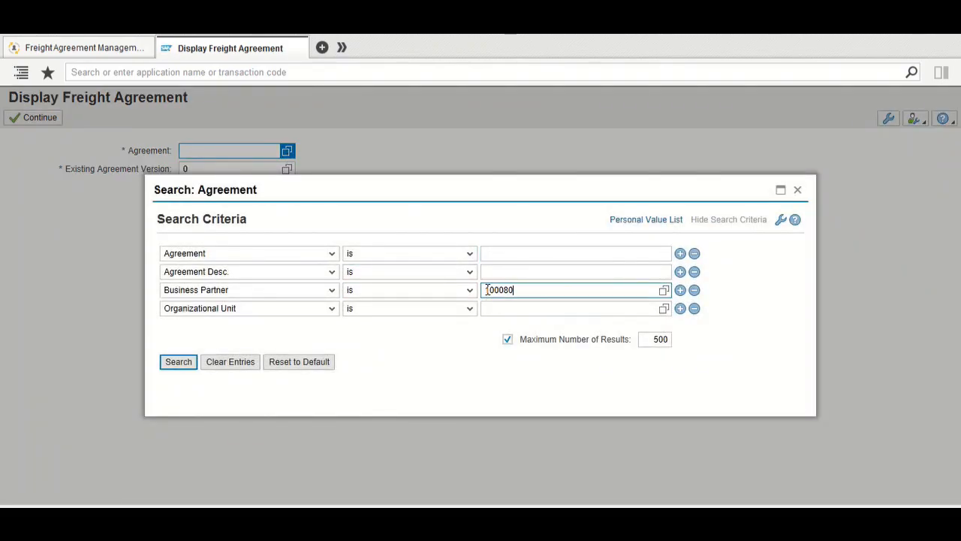
key("Return")
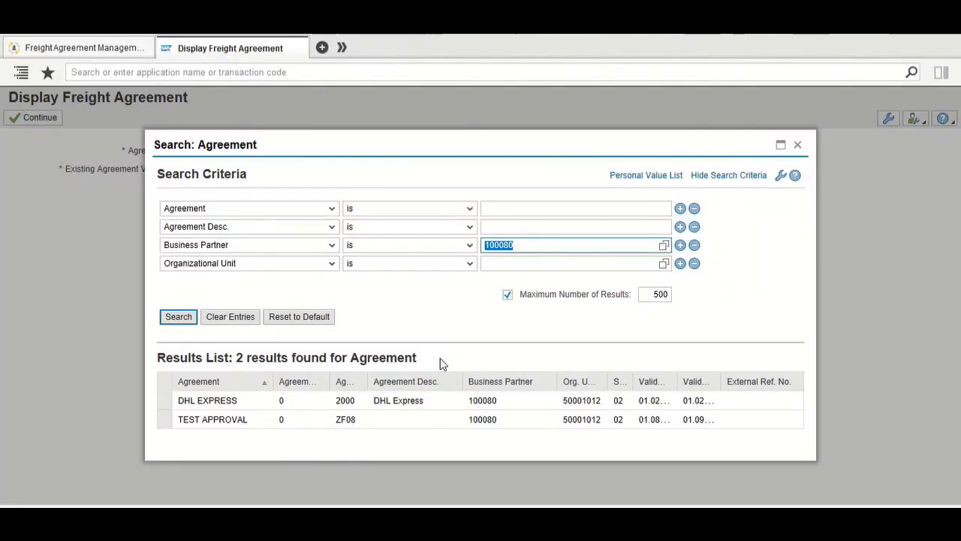
left_click(243, 408)
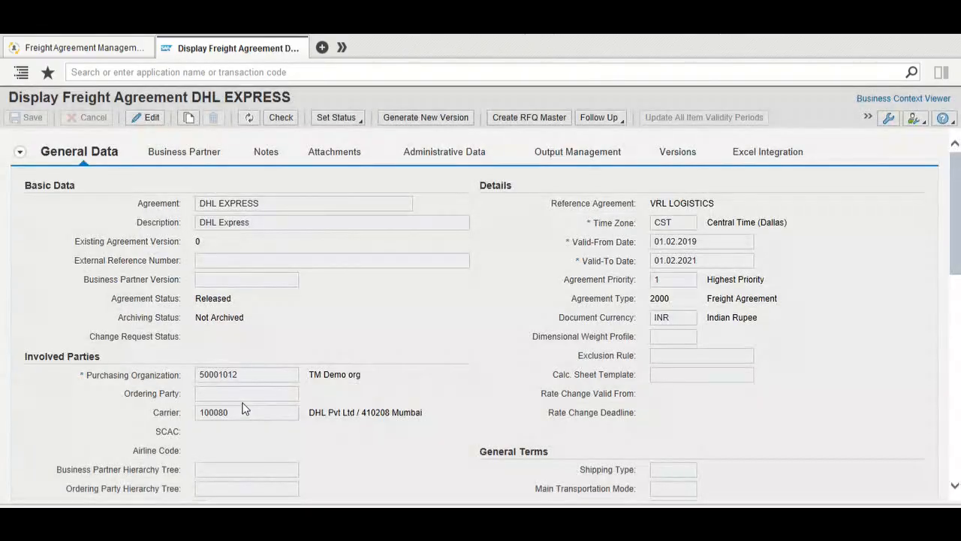
Examine the Items section of the DHL EXPRESS freight agreement and switch the agreement to edit mode.
scroll(432, 324, "down", 9)
scroll(434, 328, "up", 1)
scroll(433, 328, "up", 3)
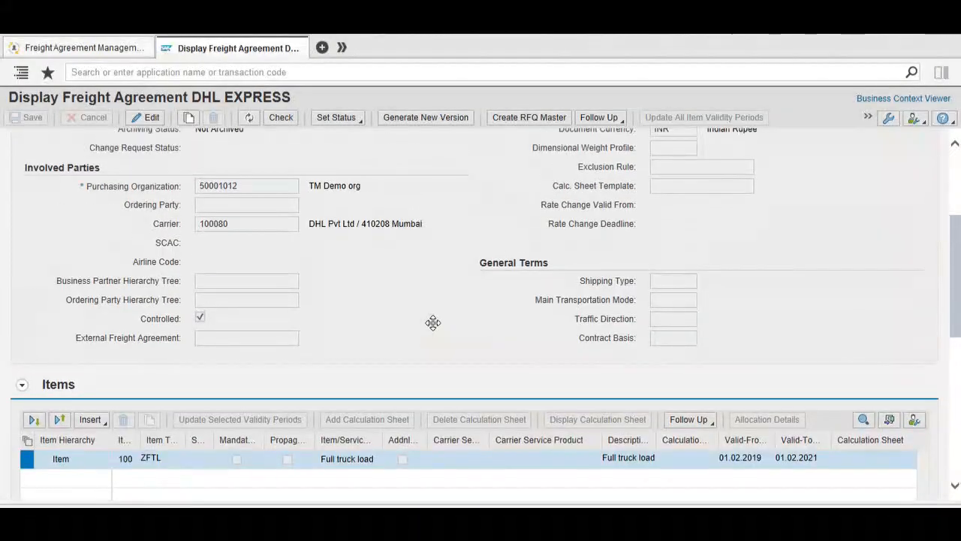
scroll(599, 257, "down", 2)
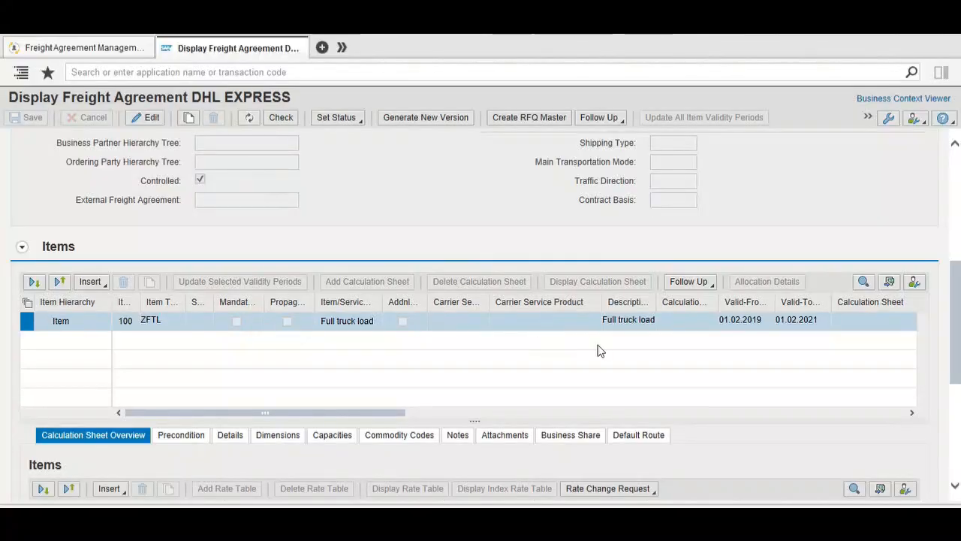
scroll(607, 365, "down", 2)
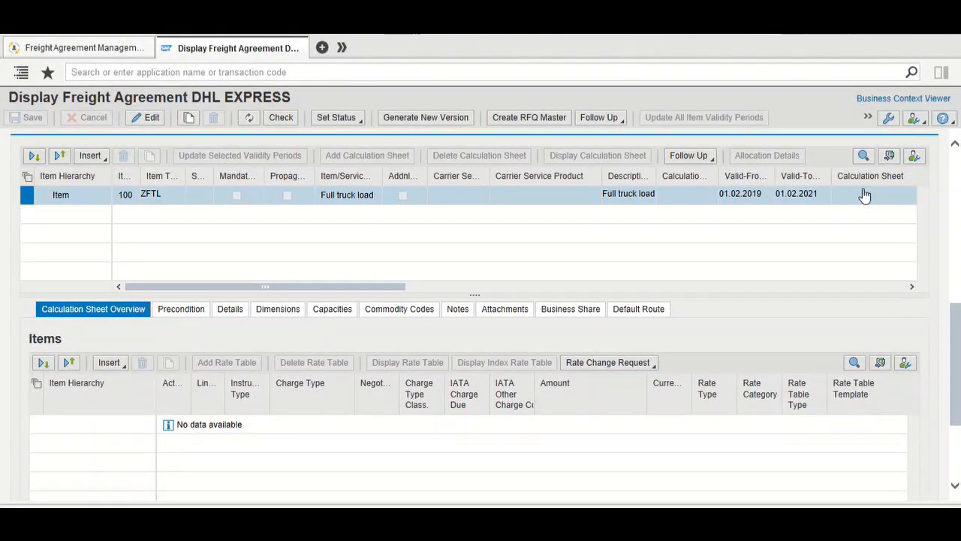
left_click(148, 117)
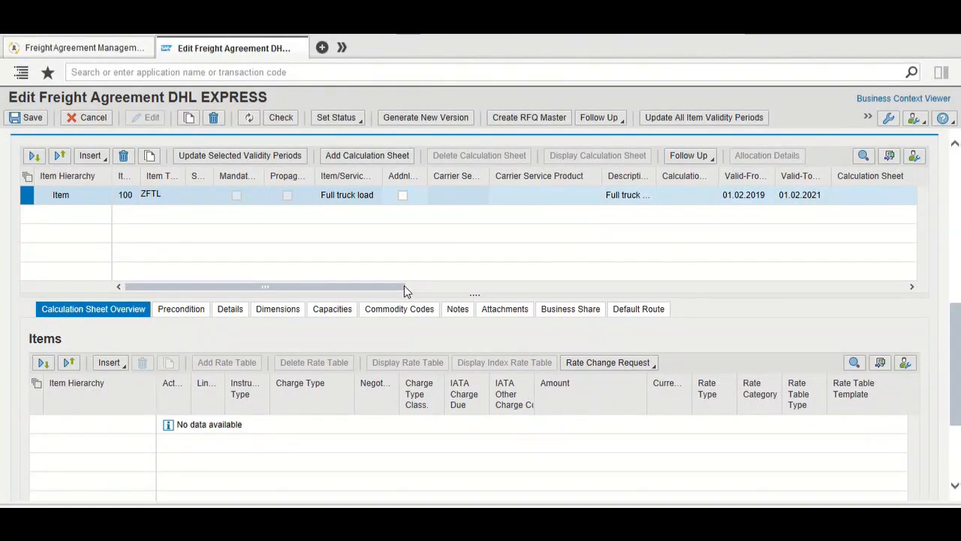
Assign the DEMO calculation sheet to the Full truck load item through the calculation sheet search.
left_click_drag(404, 289, 457, 292)
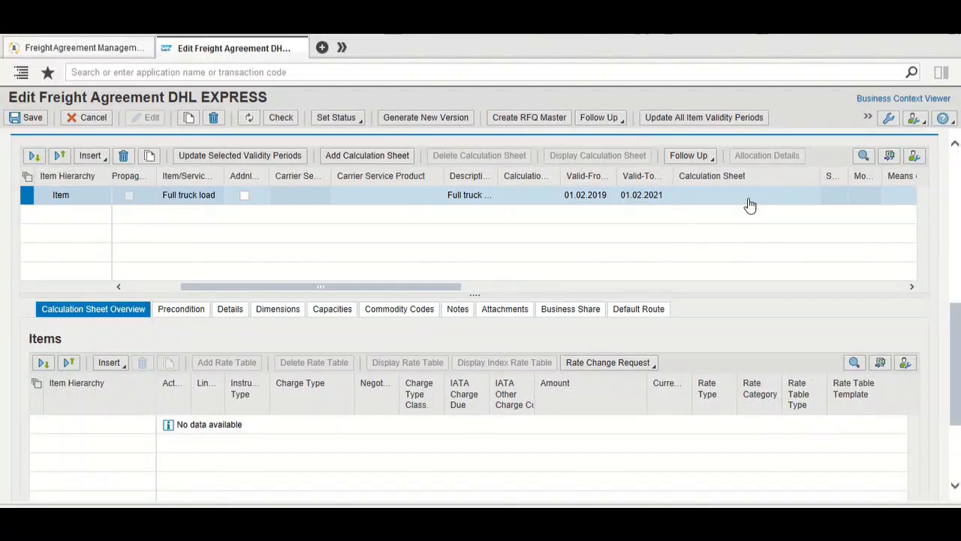
left_click(748, 200)
left_click(258, 218)
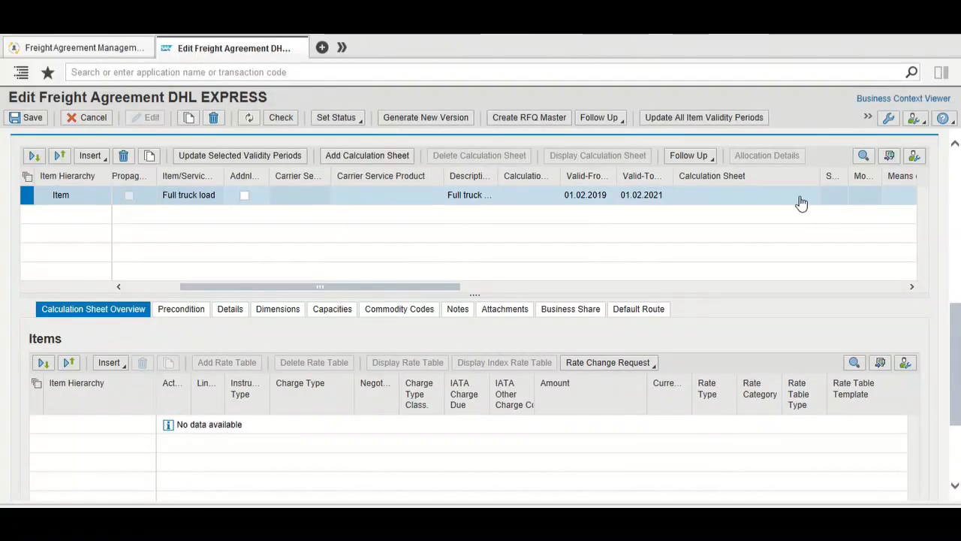
left_click(768, 197)
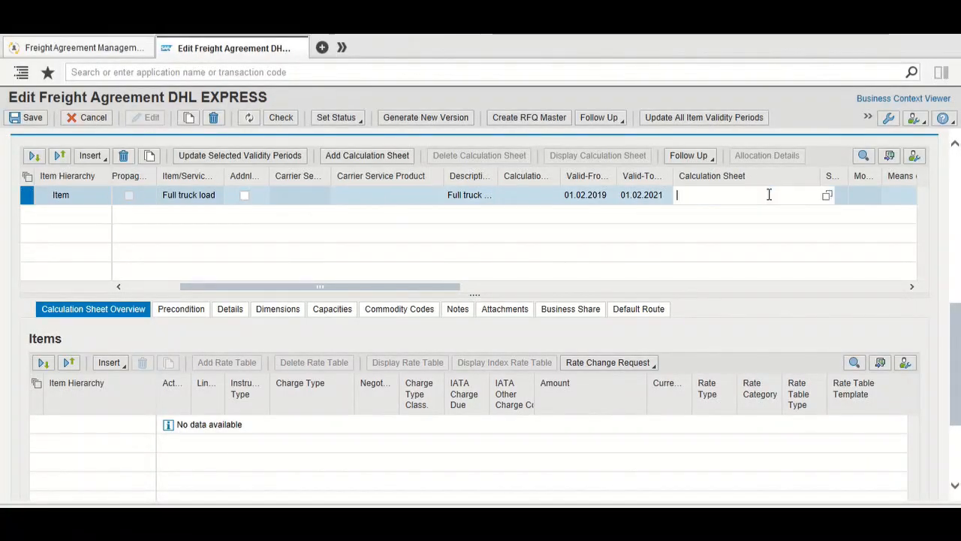
left_click(807, 202)
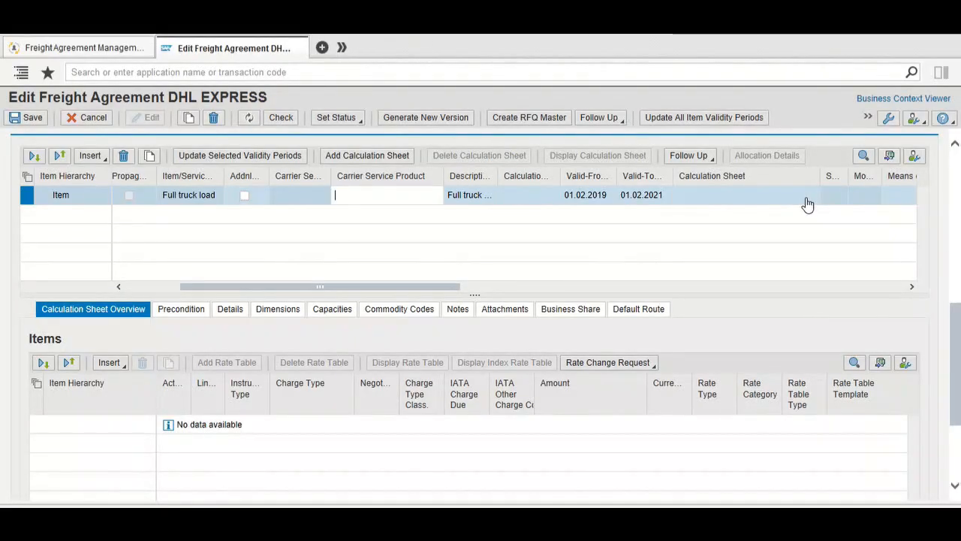
key("Tab")
key("Tab")
key("Tab")
key("Tab")
key("Tab")
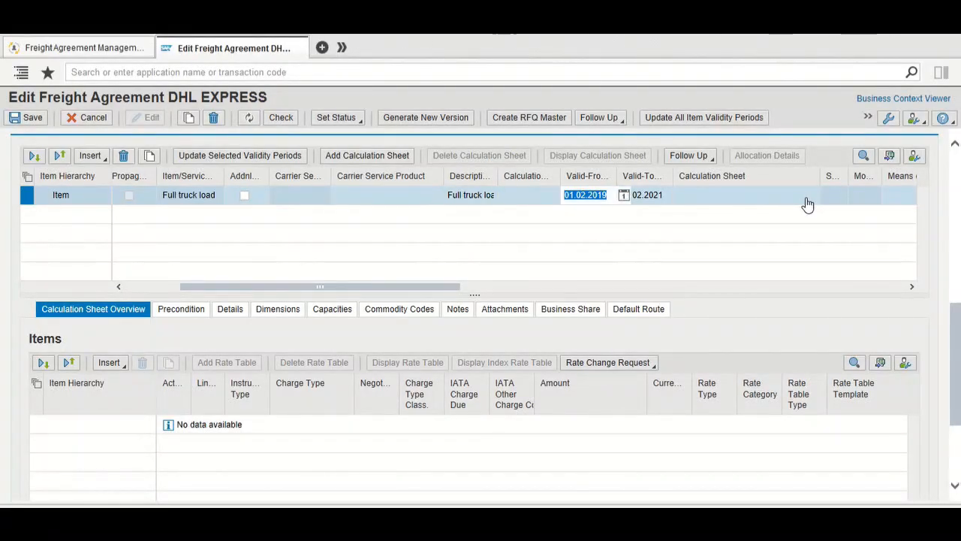
left_click(827, 195)
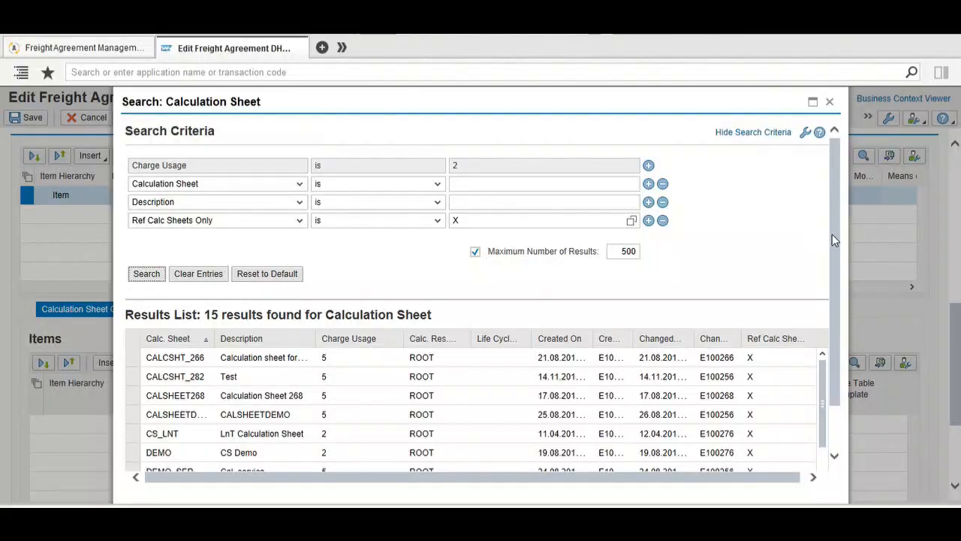
scroll(831, 236, "down", 2)
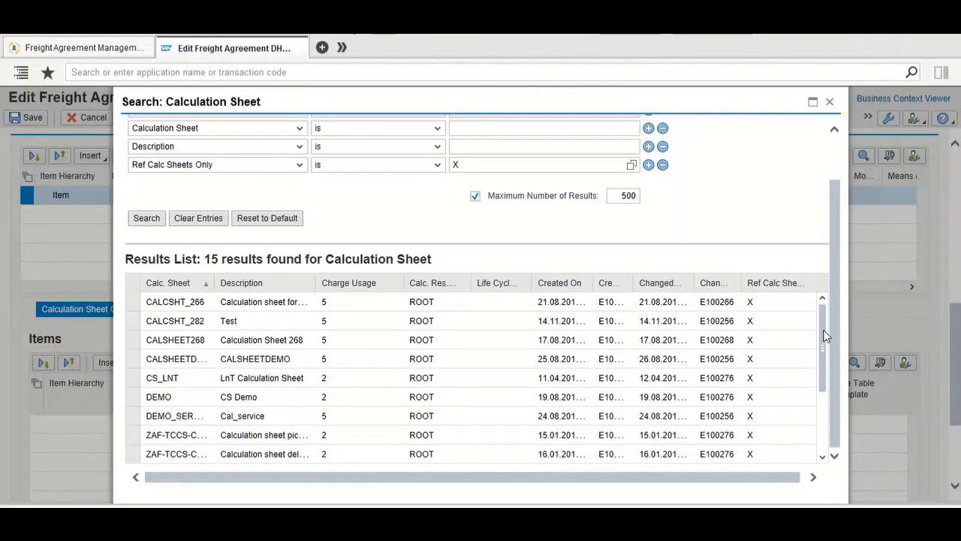
left_click(548, 398)
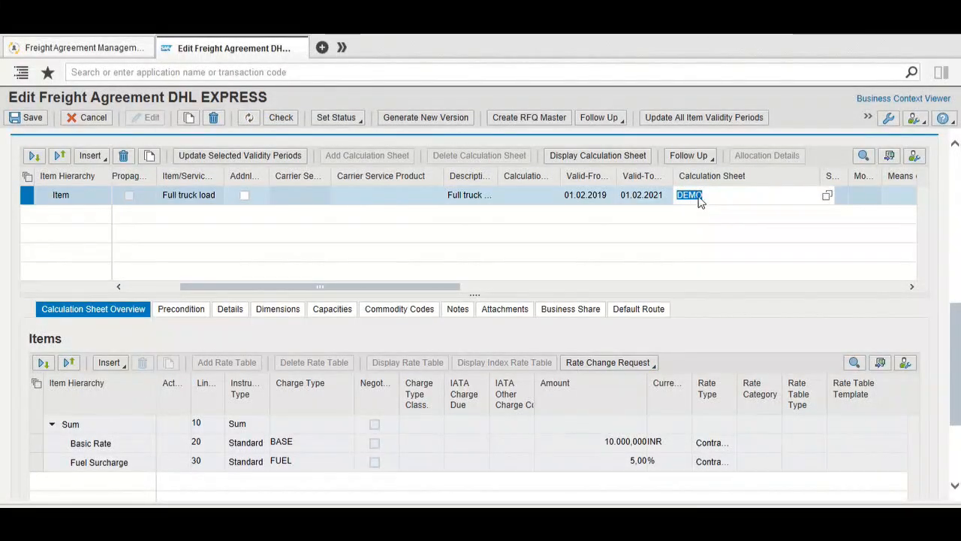
Review the charge lines of the assigned calculation sheet and save the freight agreement.
scroll(643, 266, "down", 3)
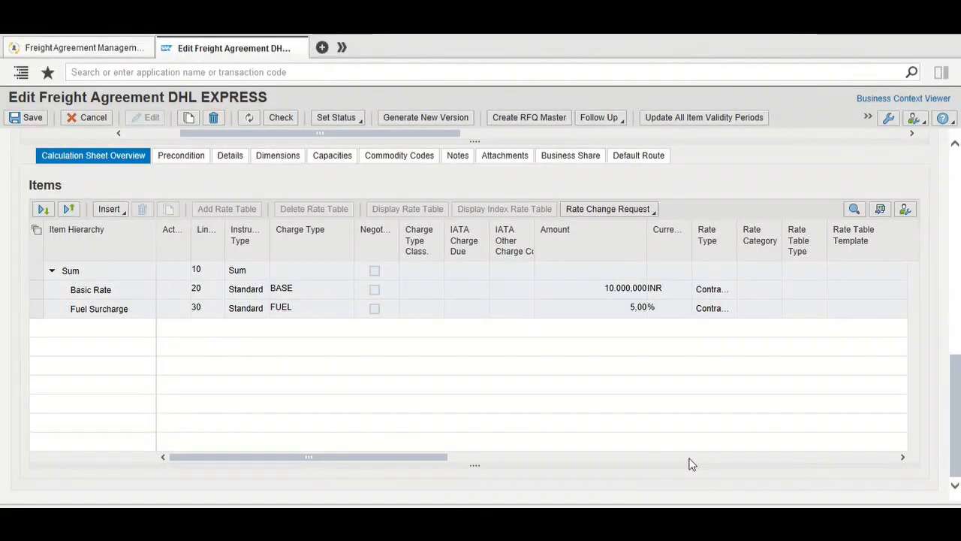
scroll(691, 464, "up", 5)
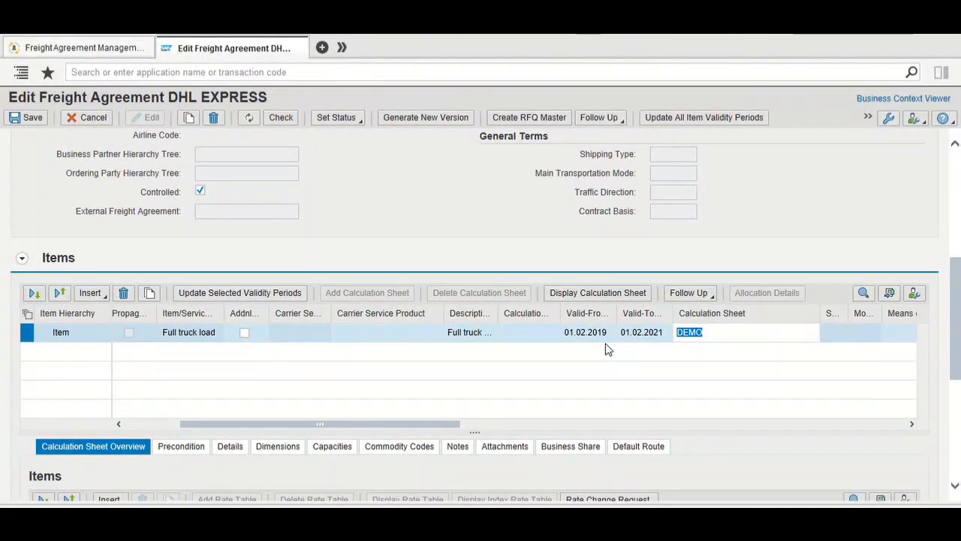
left_click(25, 120)
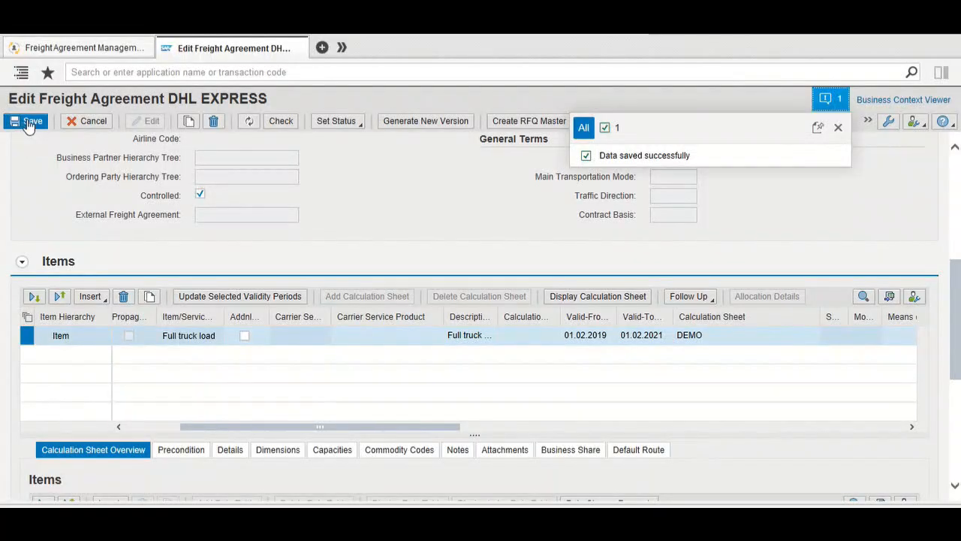
left_click(837, 129)
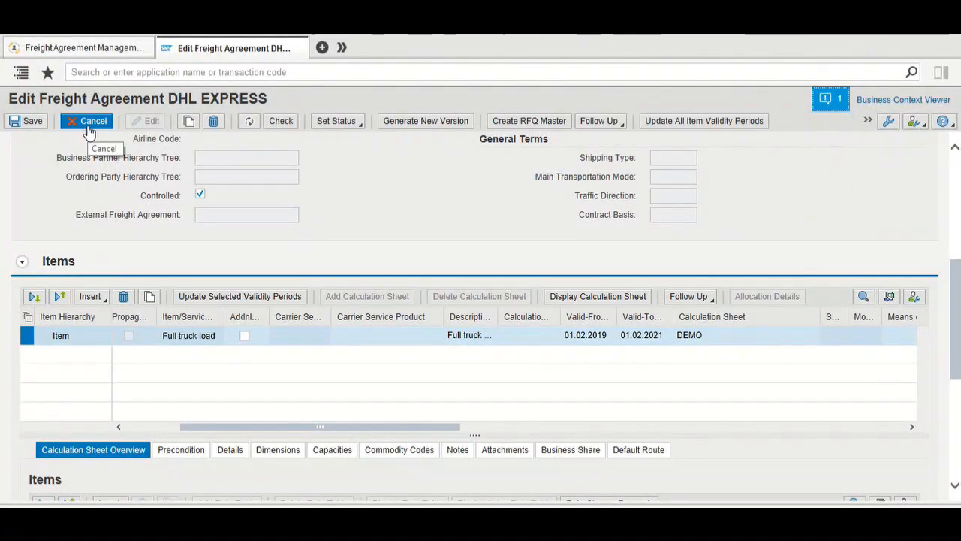
left_click(223, 73)
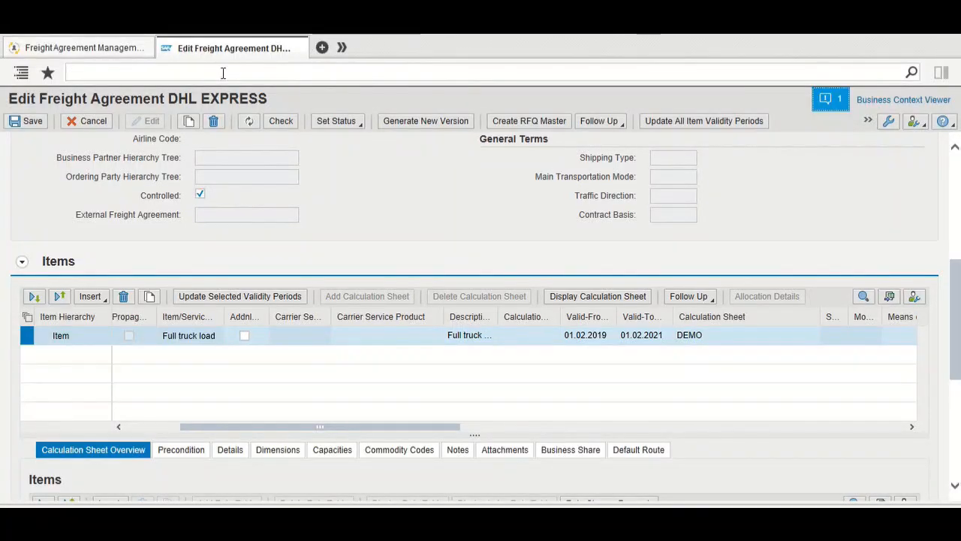
type("master data")
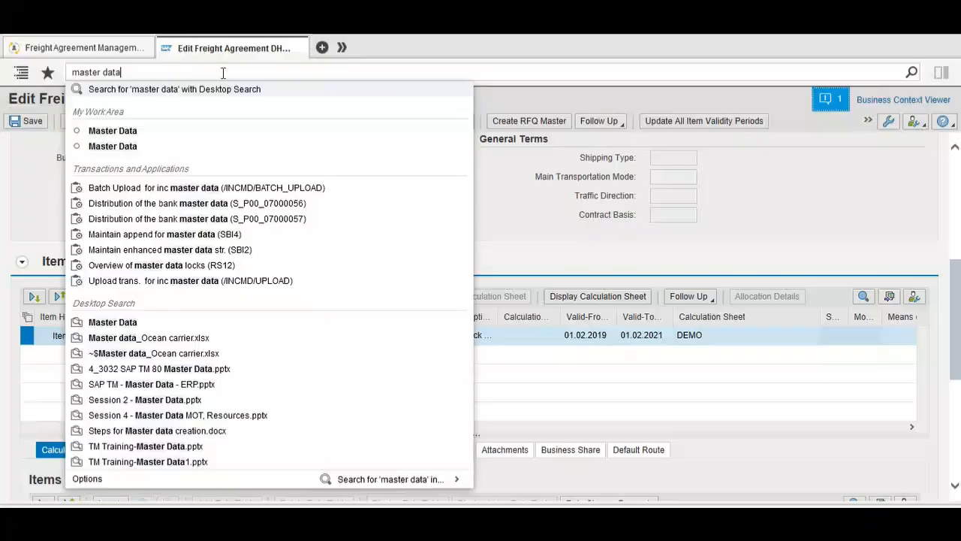
key("Return")
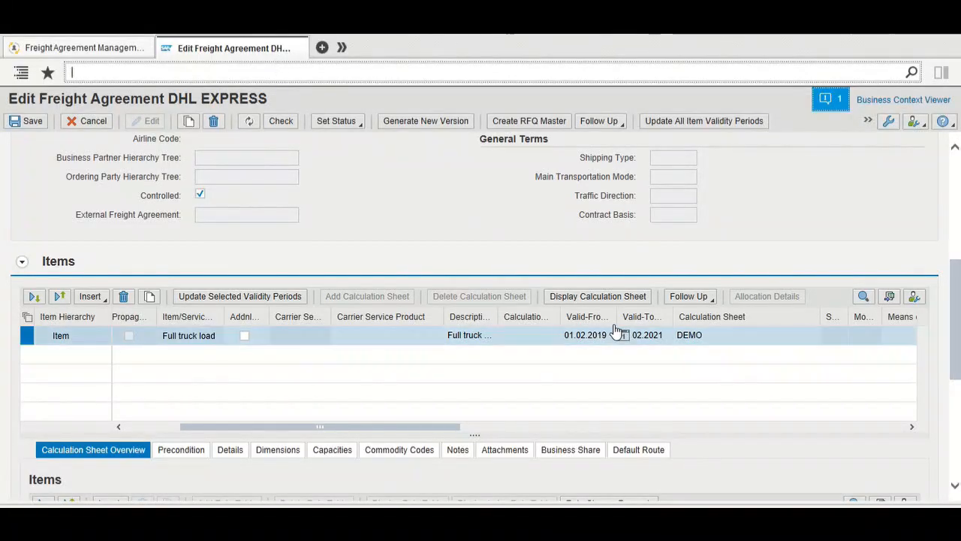
Display the DEMO calculation sheet of the Full truck load item and examine its basic data and charge items.
left_click(604, 297)
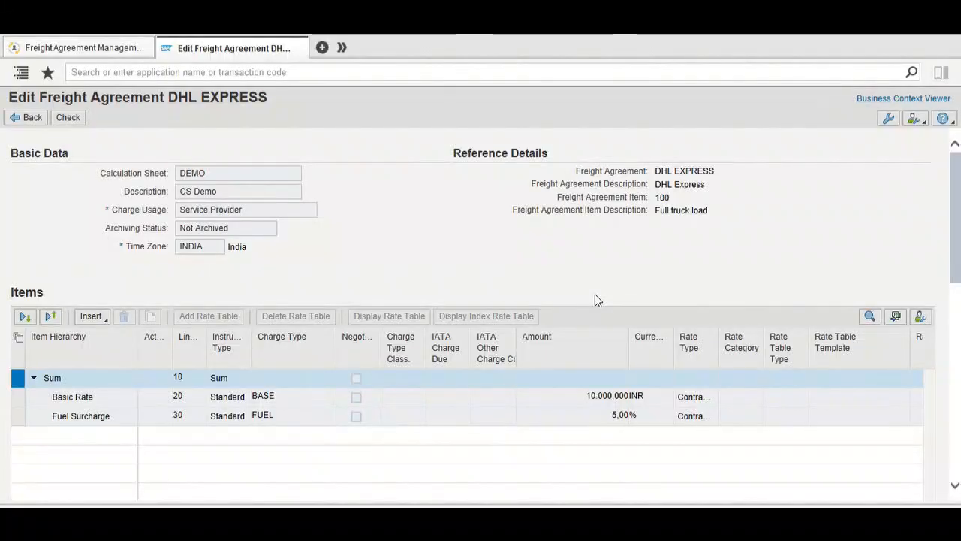
scroll(545, 249, "down", 1)
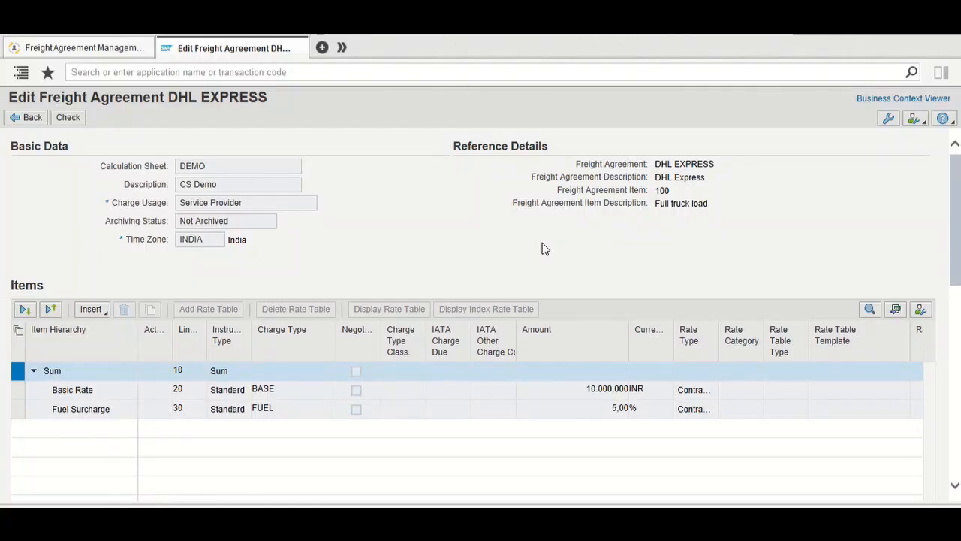
scroll(542, 244, "down", 2)
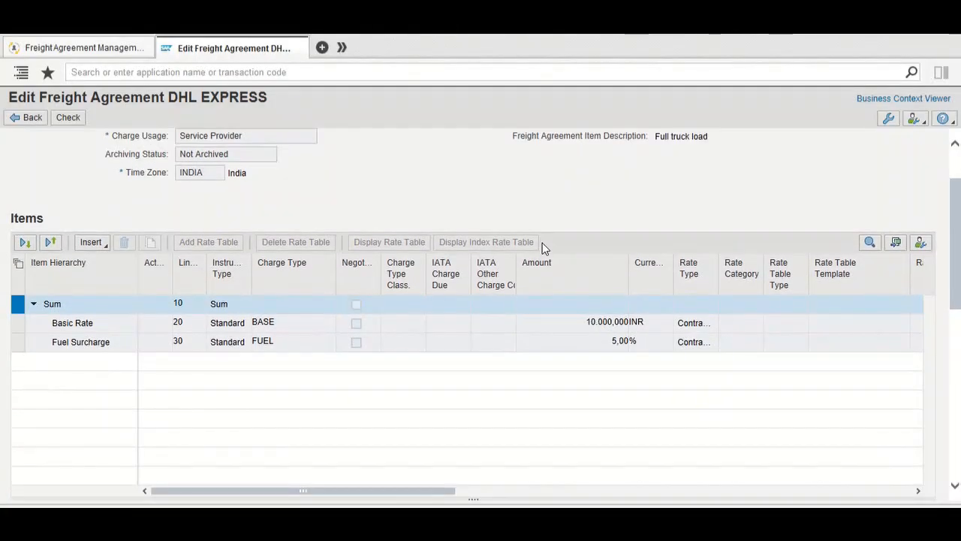
scroll(488, 218, "down", 1)
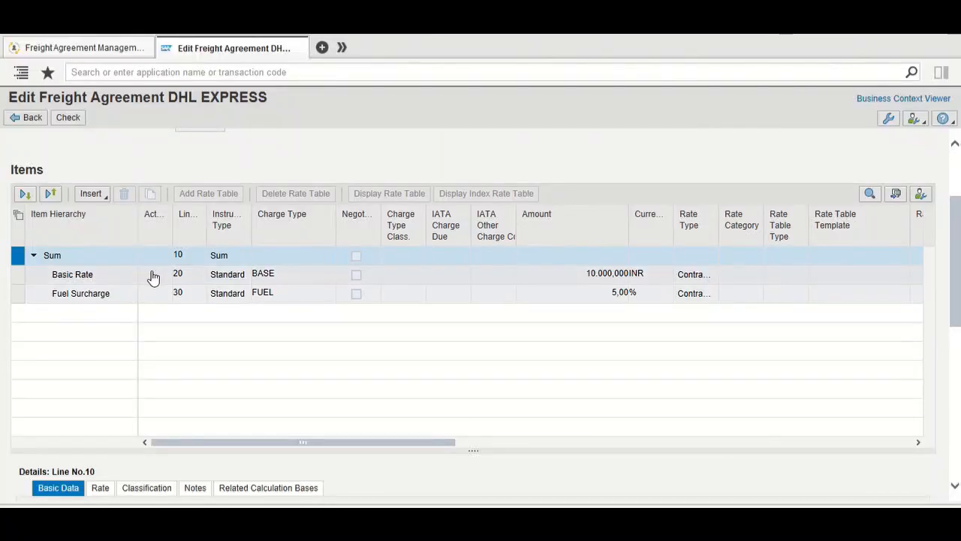
Select the Basic Rate line and examine its general data, validity, calculation method and resolution base alongside the charge items.
left_click(240, 281)
scroll(291, 375, "down", 5)
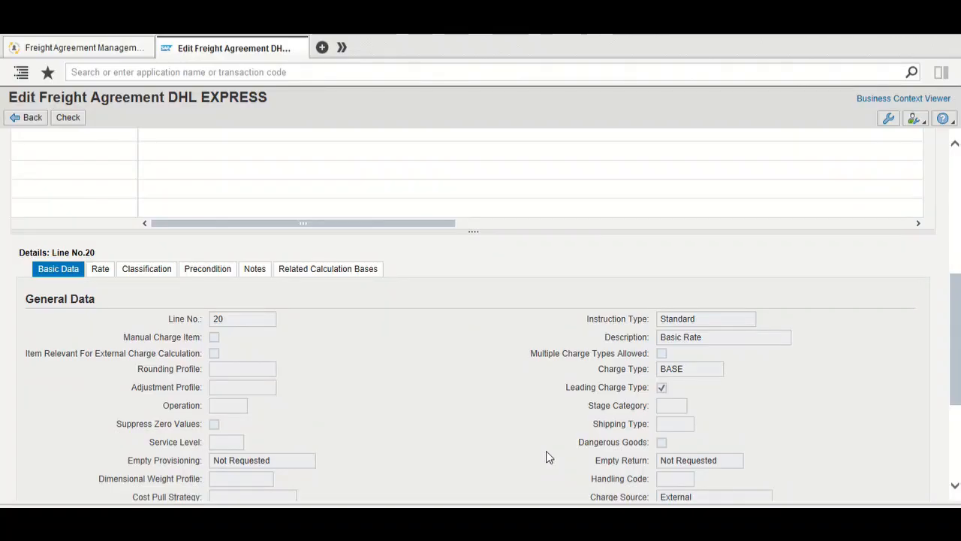
scroll(559, 363, "up", 10)
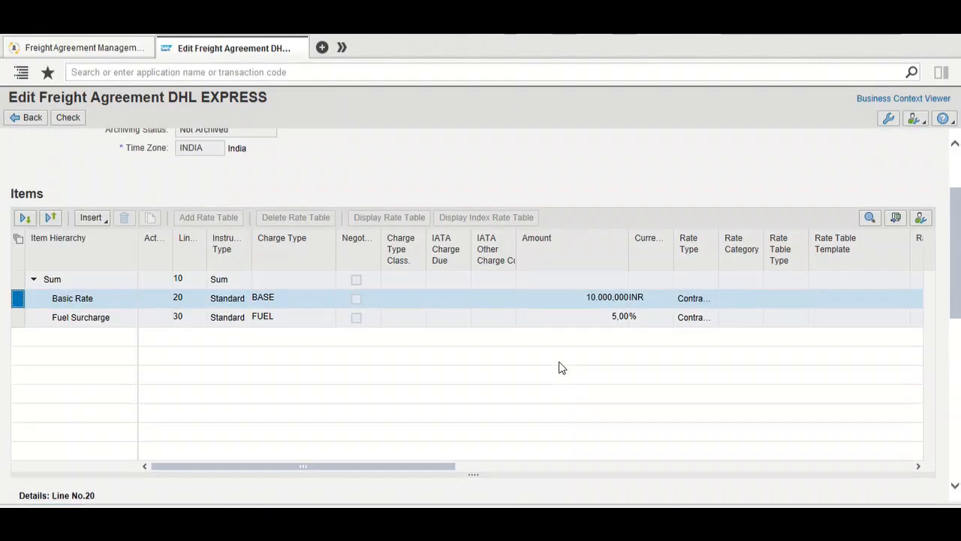
scroll(559, 361, "down", 5)
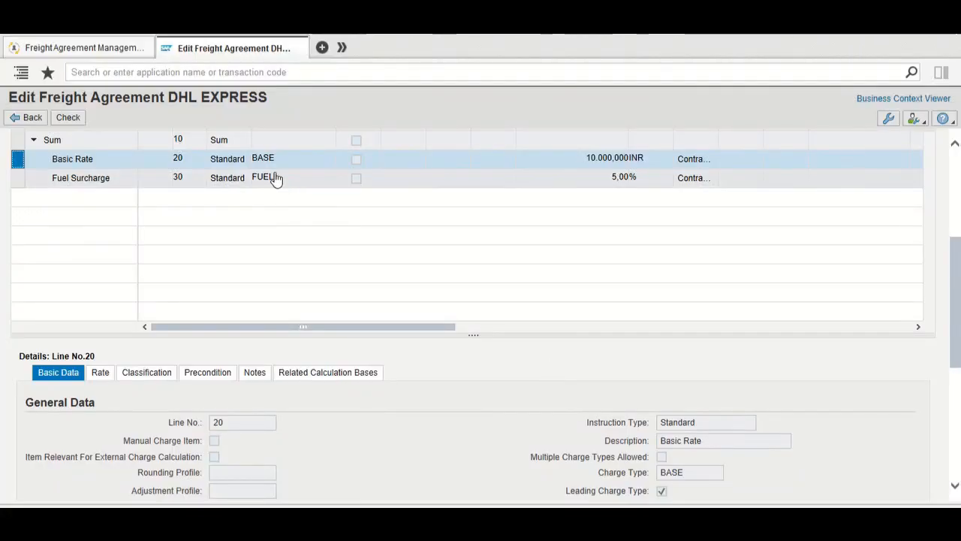
scroll(568, 296, "down", 5)
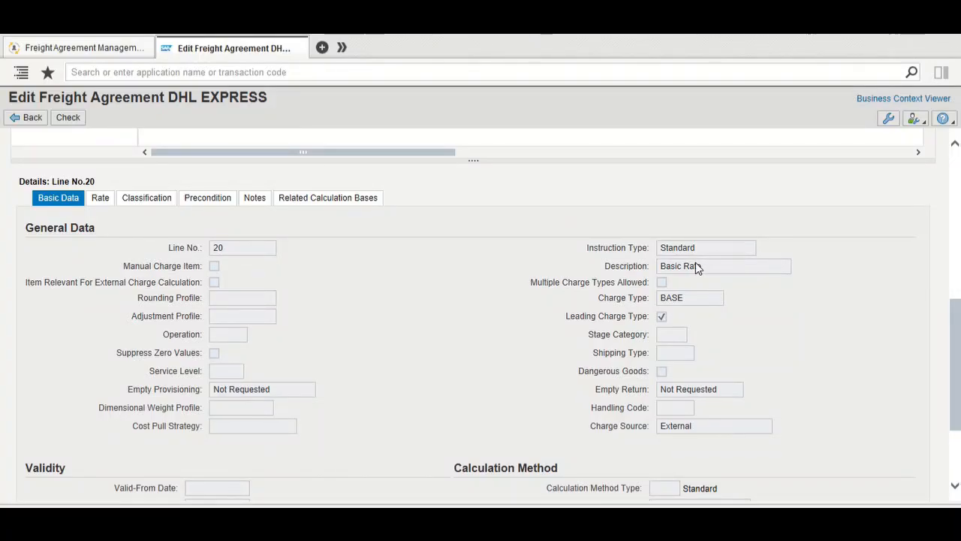
scroll(548, 272, "down", 1)
scroll(549, 272, "down", 1)
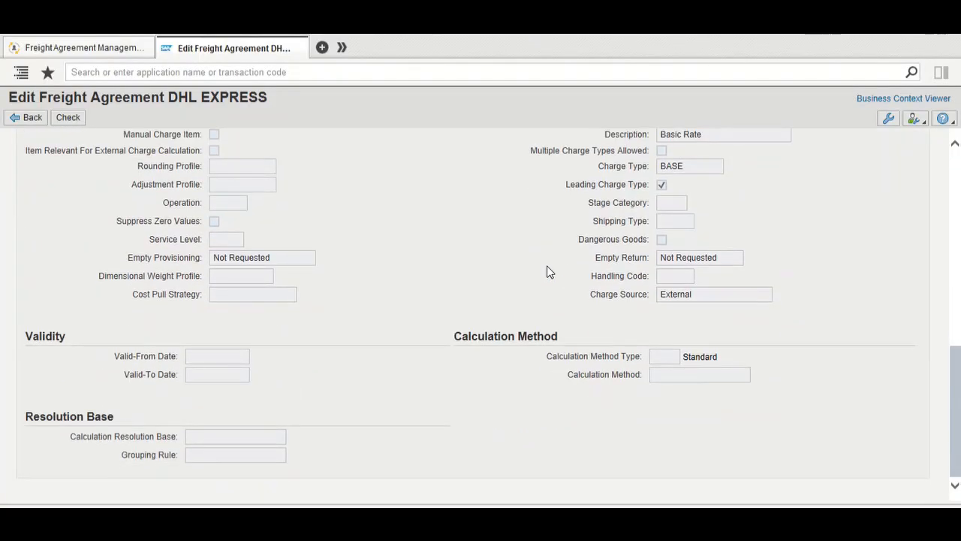
scroll(547, 274, "up", 2)
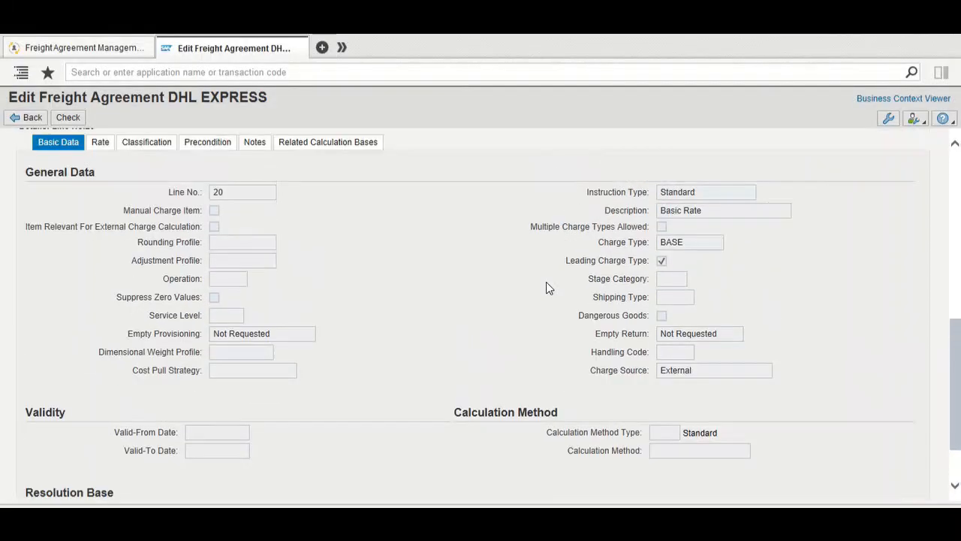
scroll(546, 282, "up", 2)
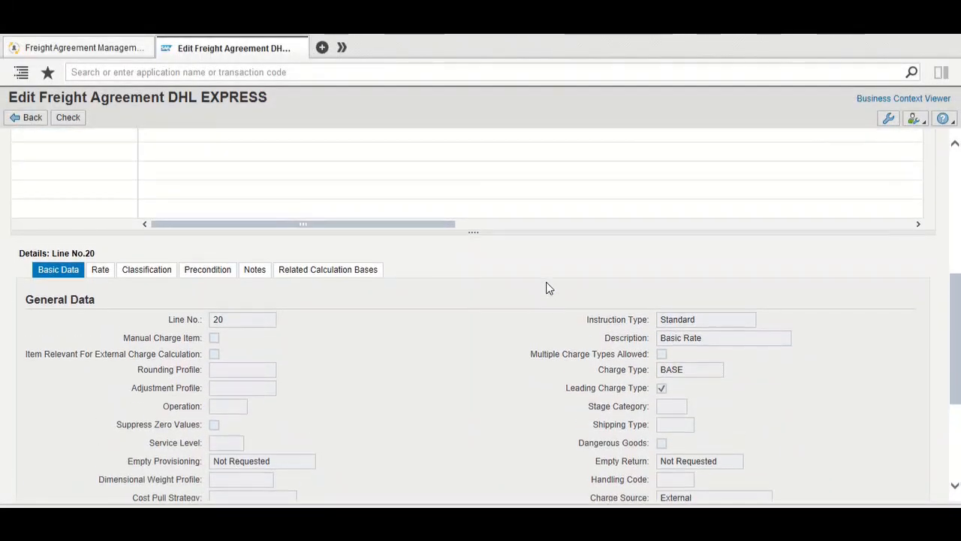
scroll(545, 287, "down", 4)
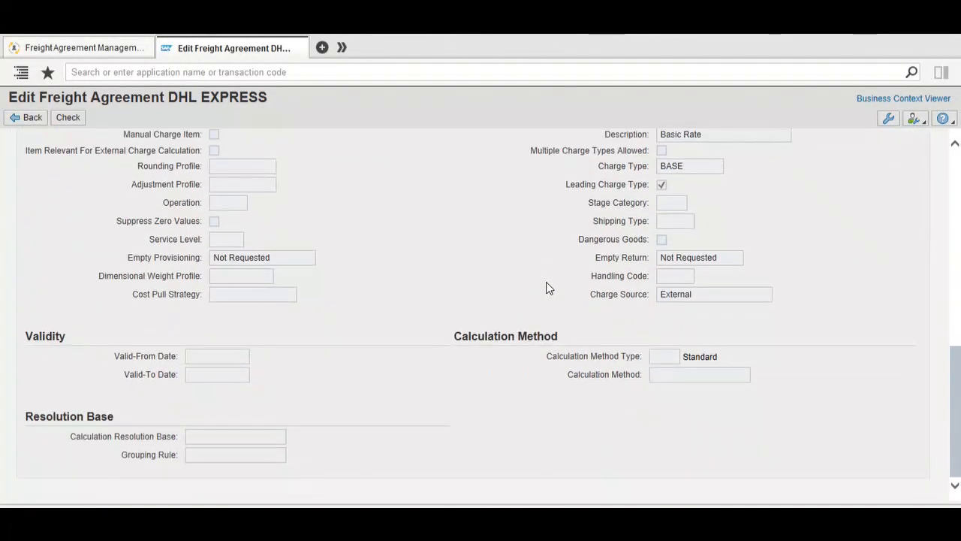
scroll(546, 287, "up", 1)
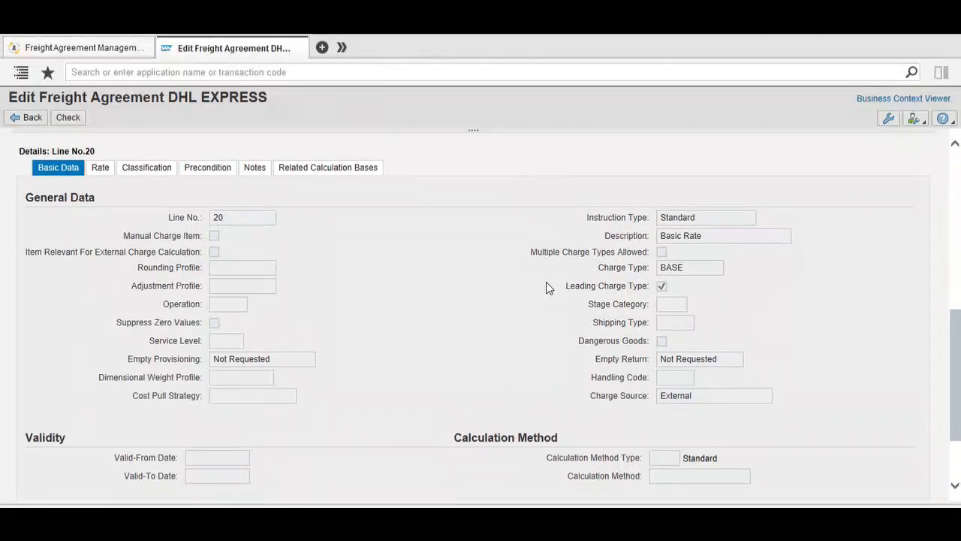
scroll(546, 288, "up", 3)
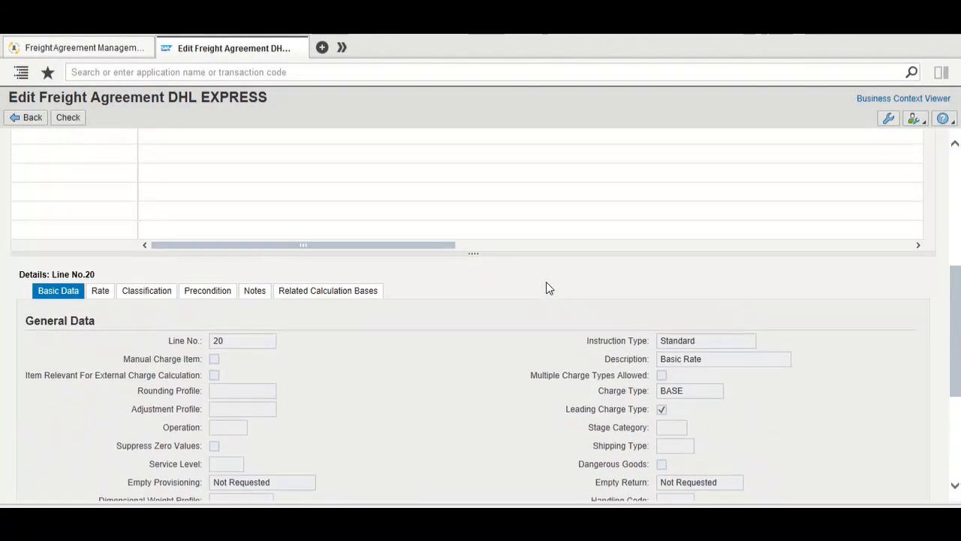
scroll(546, 284, "up", 4)
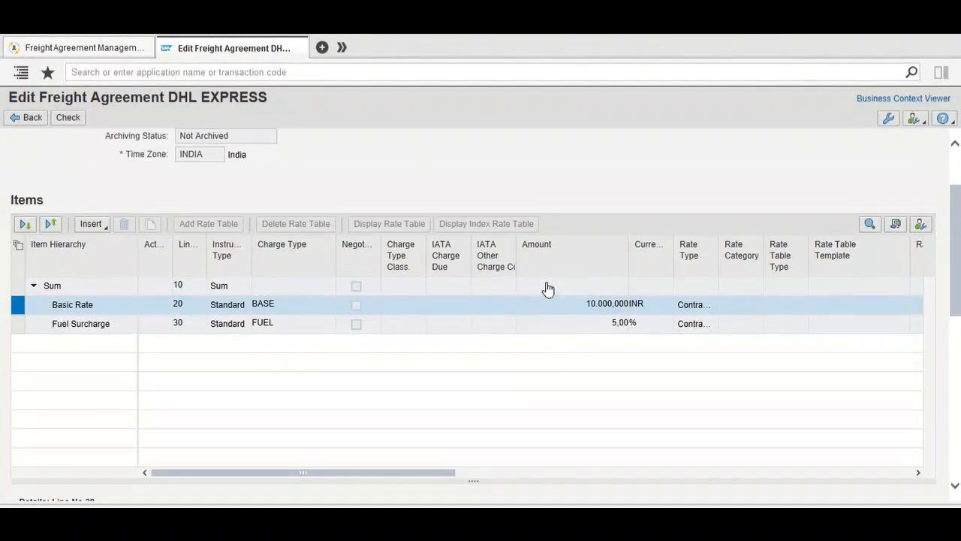
scroll(543, 380, "down", 4)
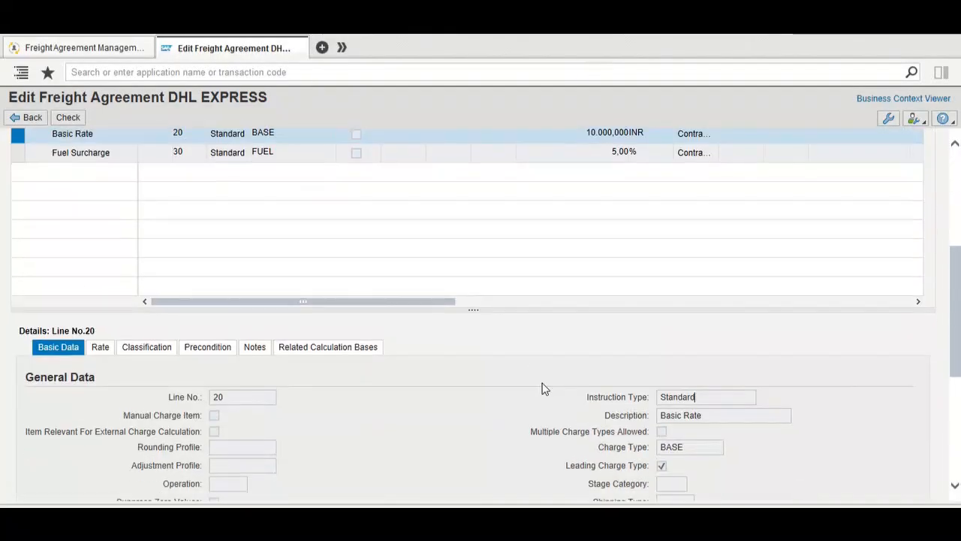
scroll(543, 388, "down", 3)
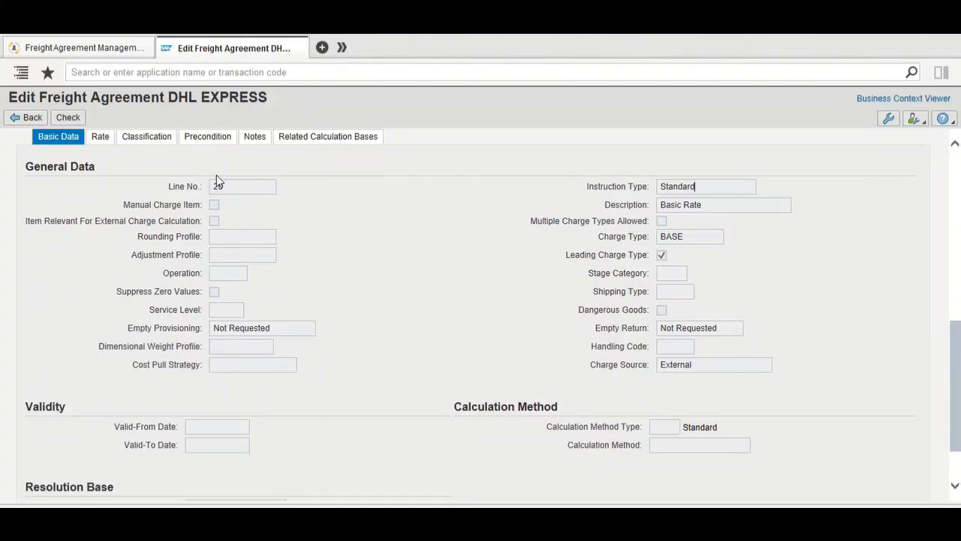
scroll(283, 195, "up", 5)
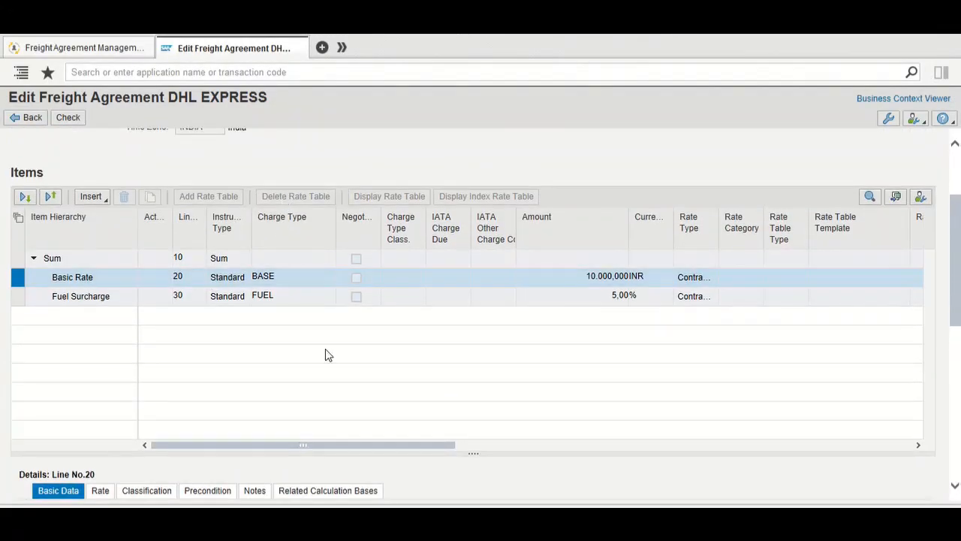
scroll(325, 348, "down", 1)
scroll(325, 349, "down", 5)
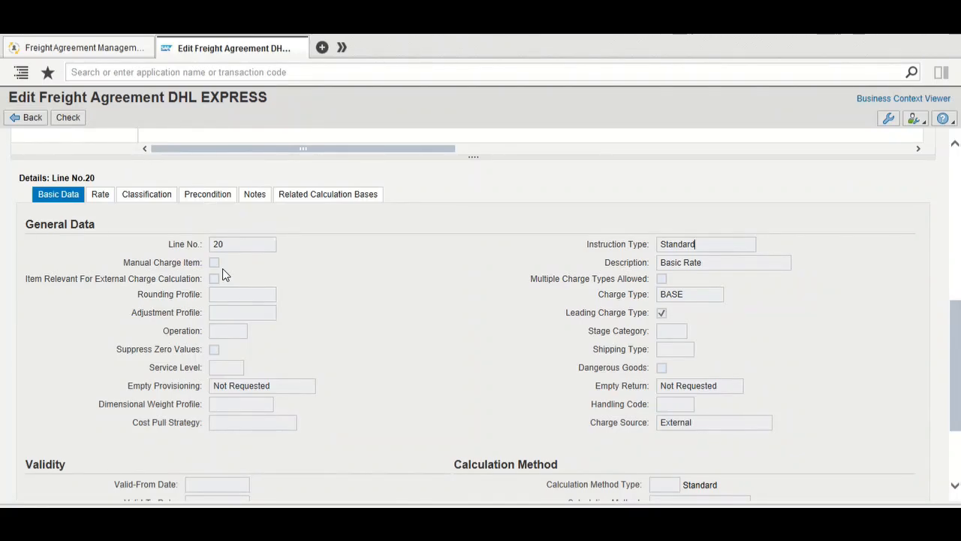
scroll(311, 258, "up", 5)
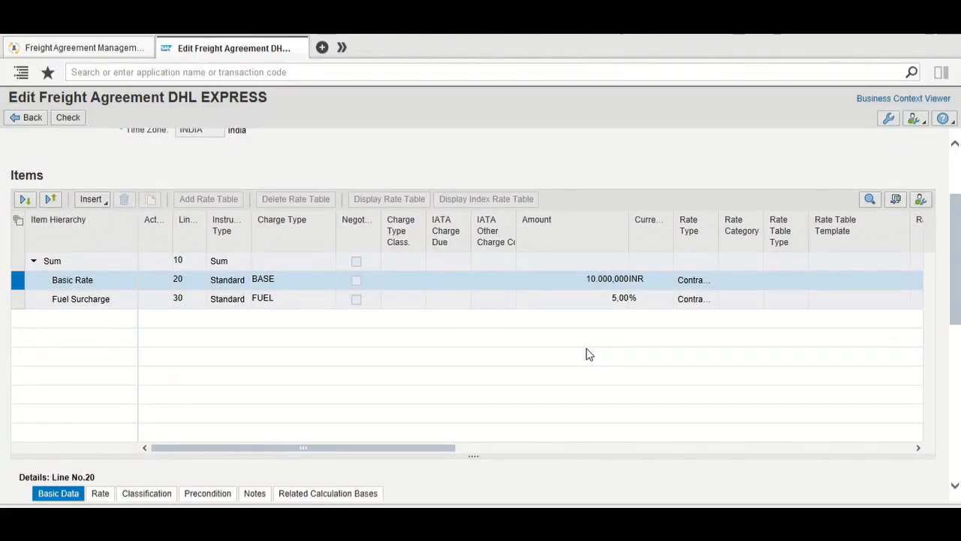
Read the field documentation of the Adjustment Profile in the Basic Rate line's general data.
scroll(588, 353, "down", 3)
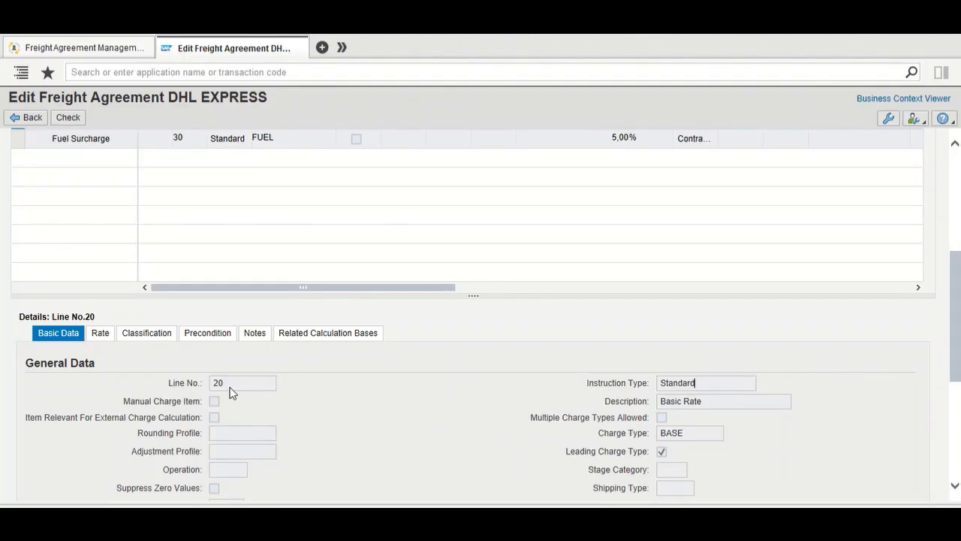
scroll(213, 391, "down", 1)
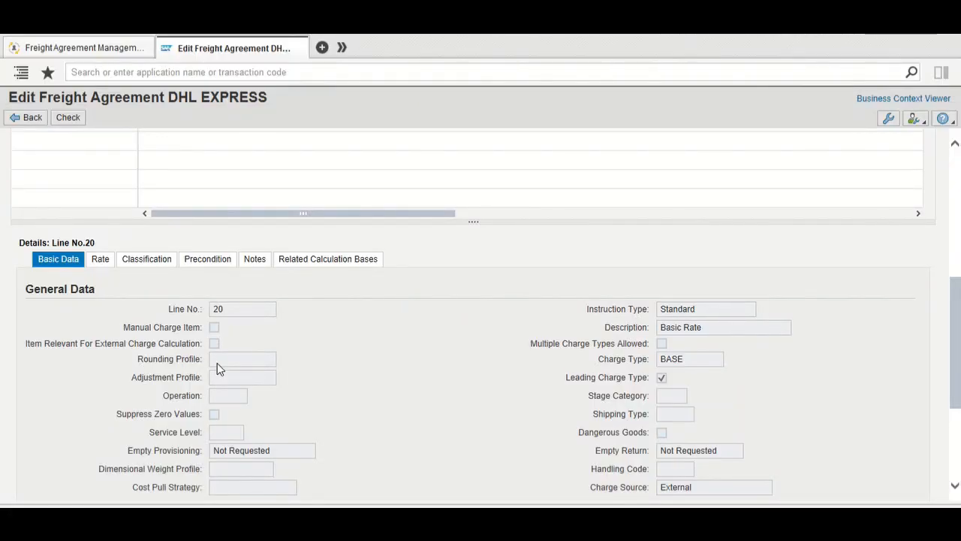
left_click(217, 363)
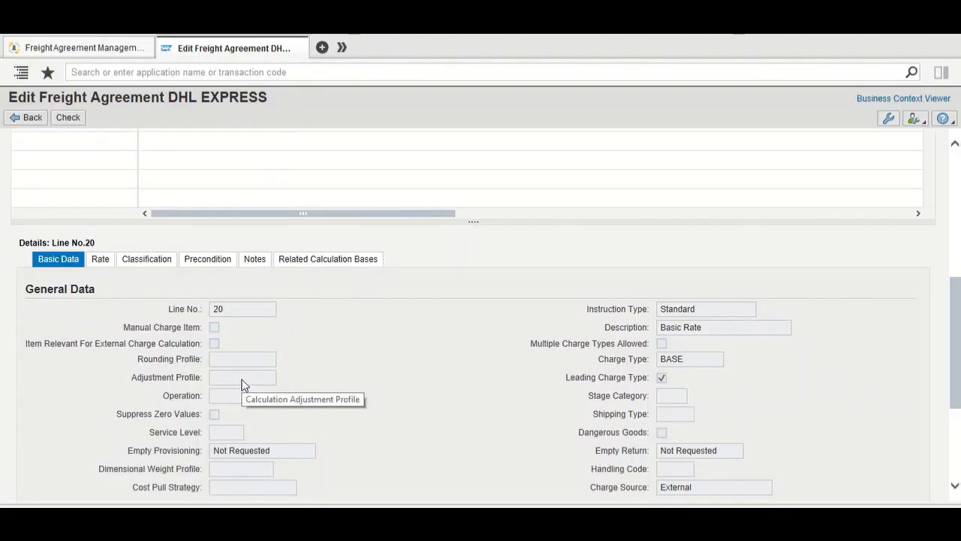
right_click(242, 386)
left_click(316, 413)
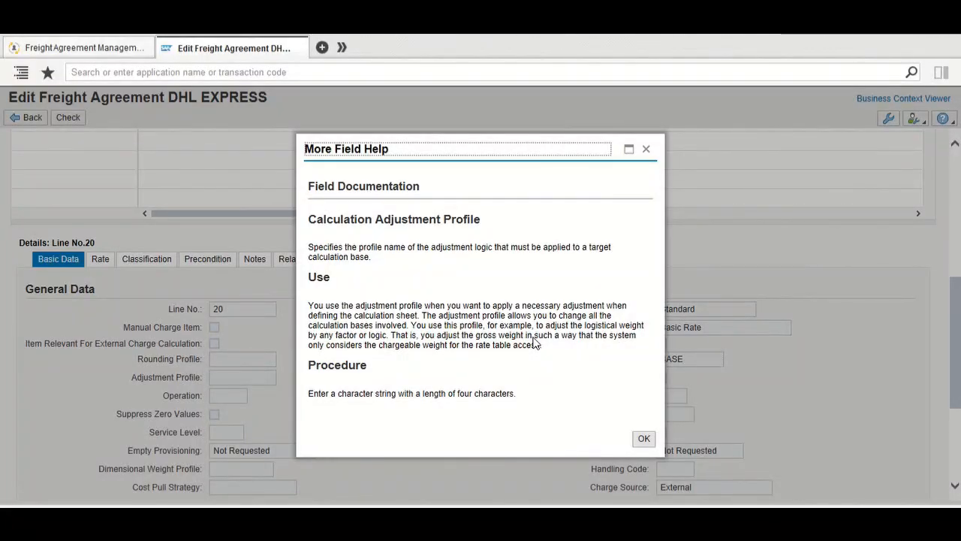
left_click(639, 441)
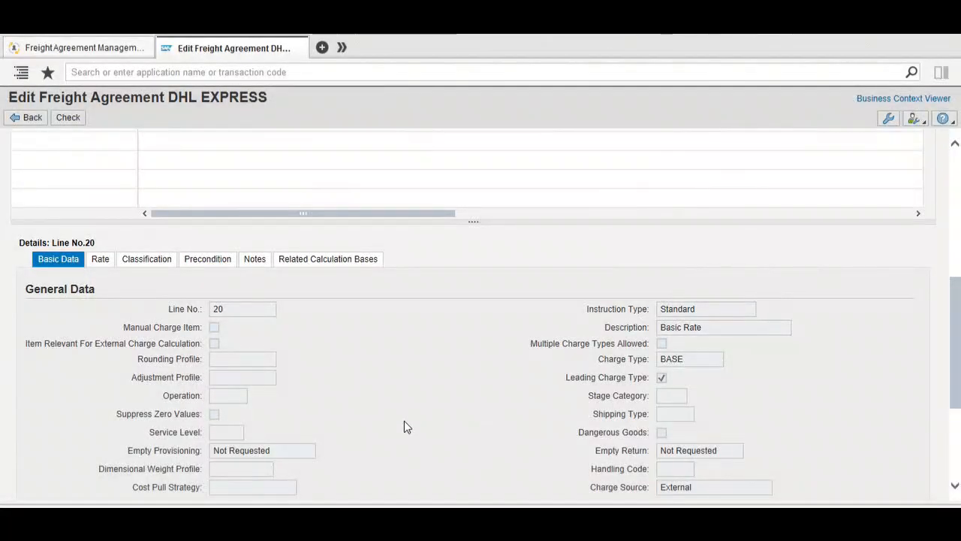
Examine the Basic Rate line's operation, validity dates, calculation method and resolution base, along with the calculation sheet's basic data and charge items.
scroll(393, 408, "down", 2)
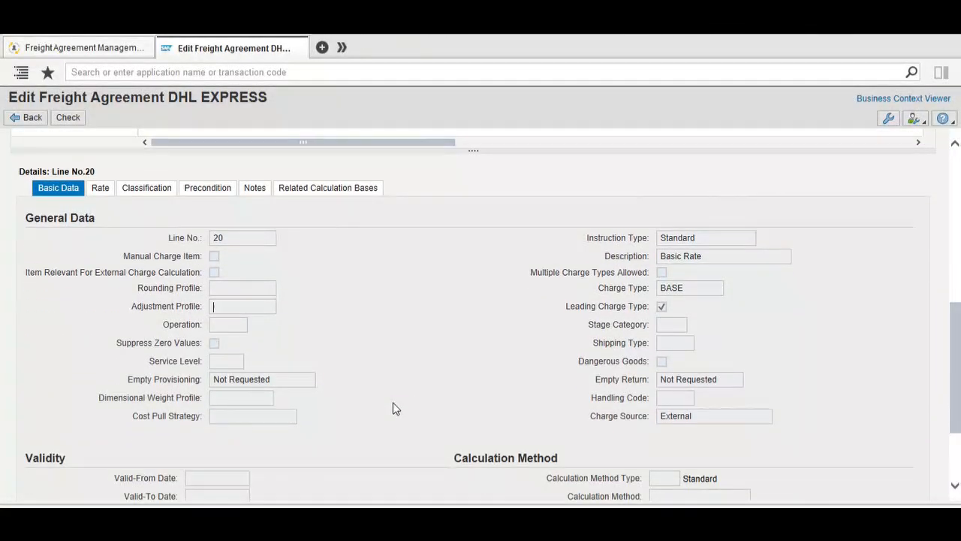
left_click(223, 329)
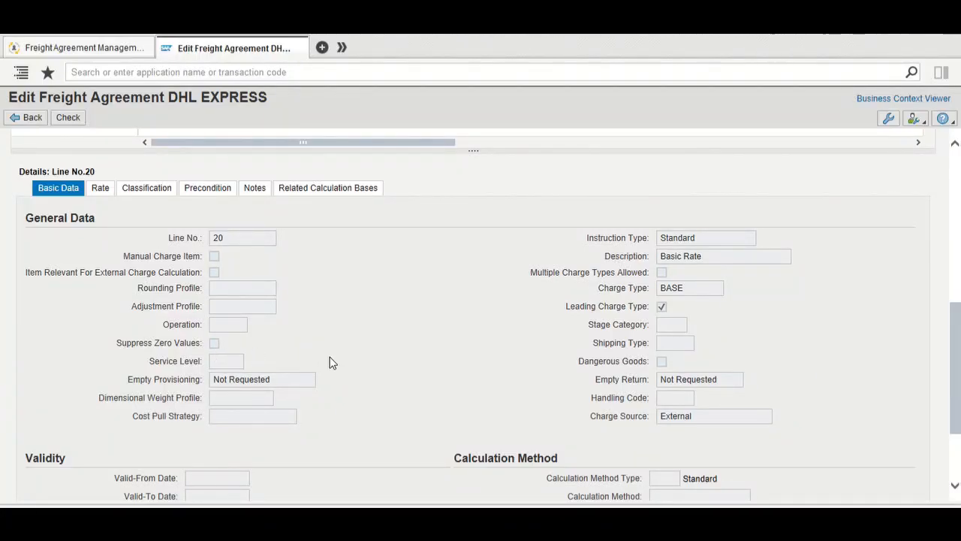
scroll(328, 362, "down", 1)
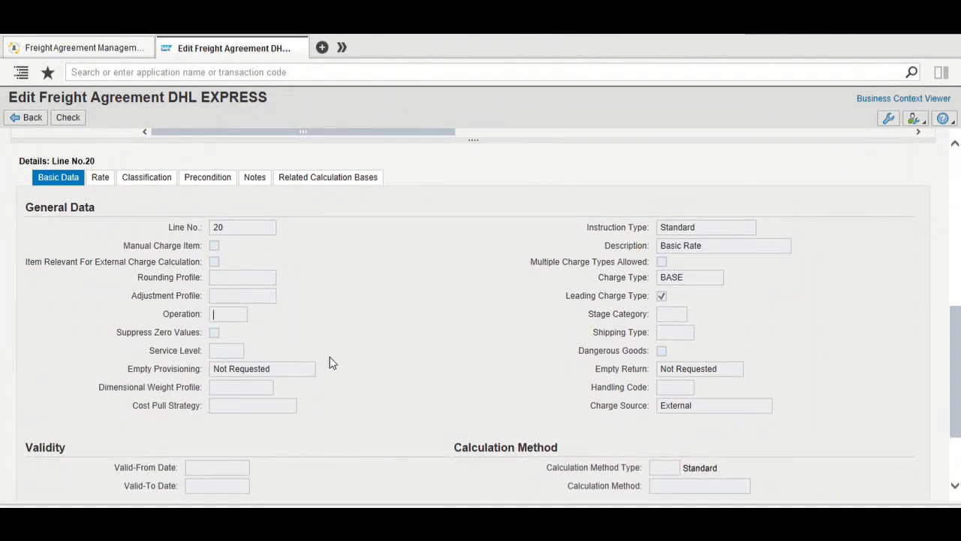
scroll(329, 362, "down", 3)
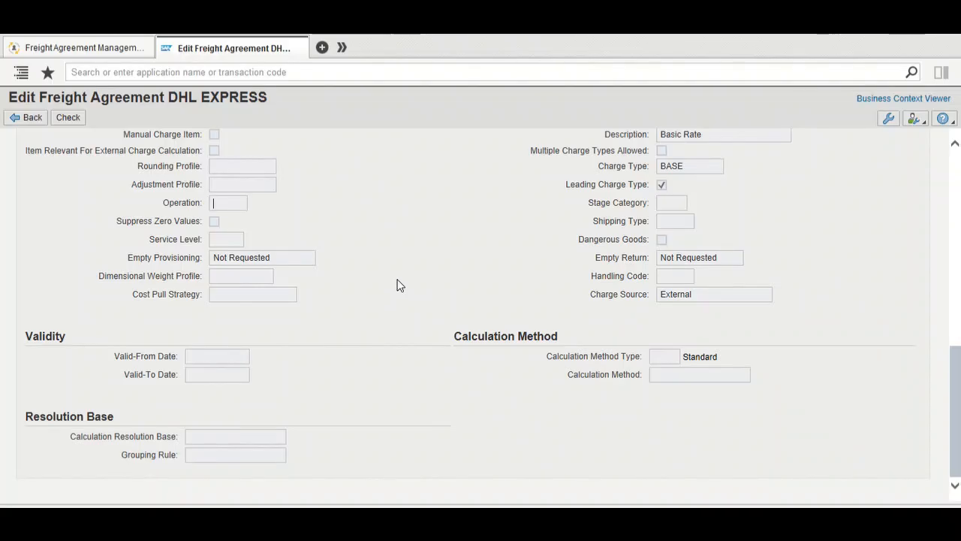
scroll(398, 283, "up", 1)
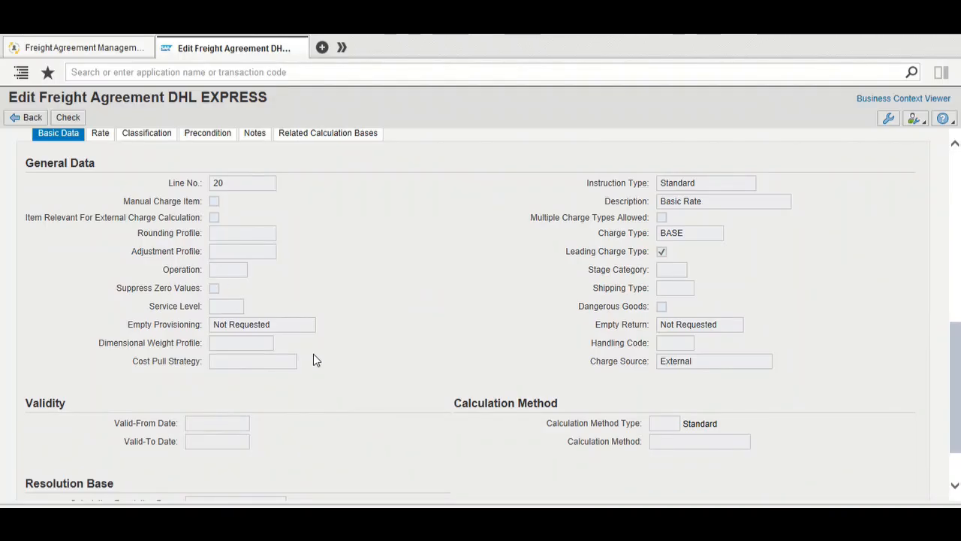
scroll(325, 352, "down", 1)
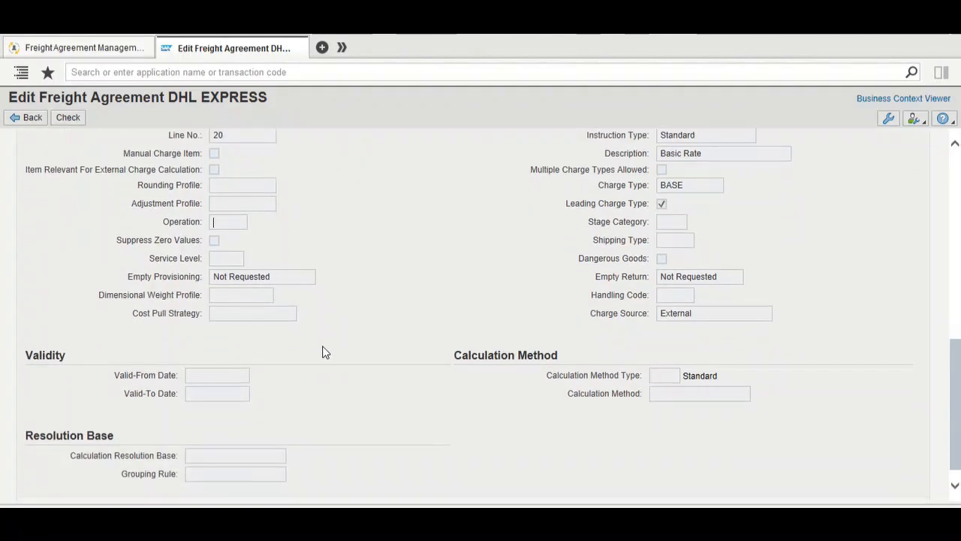
left_click(204, 376)
scroll(274, 290, "up", 8)
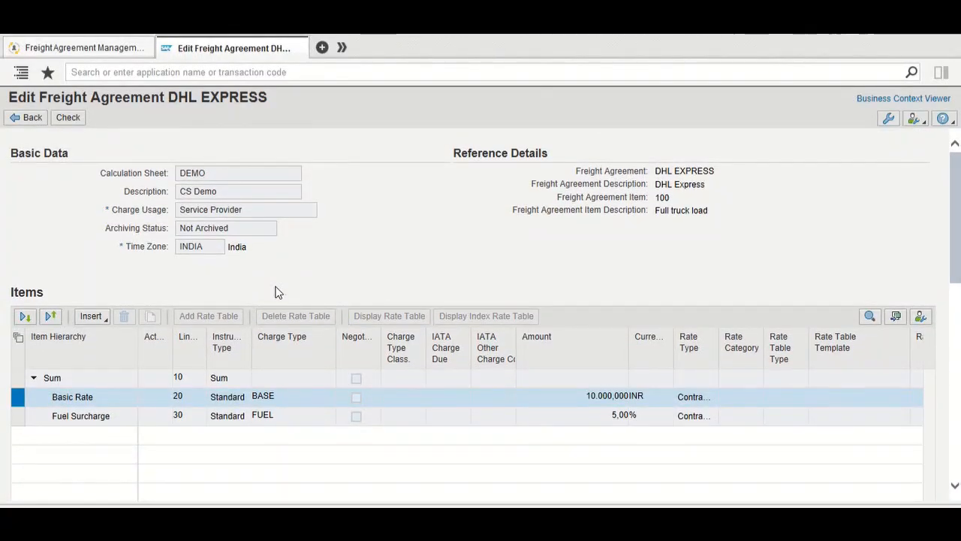
scroll(389, 311, "down", 3)
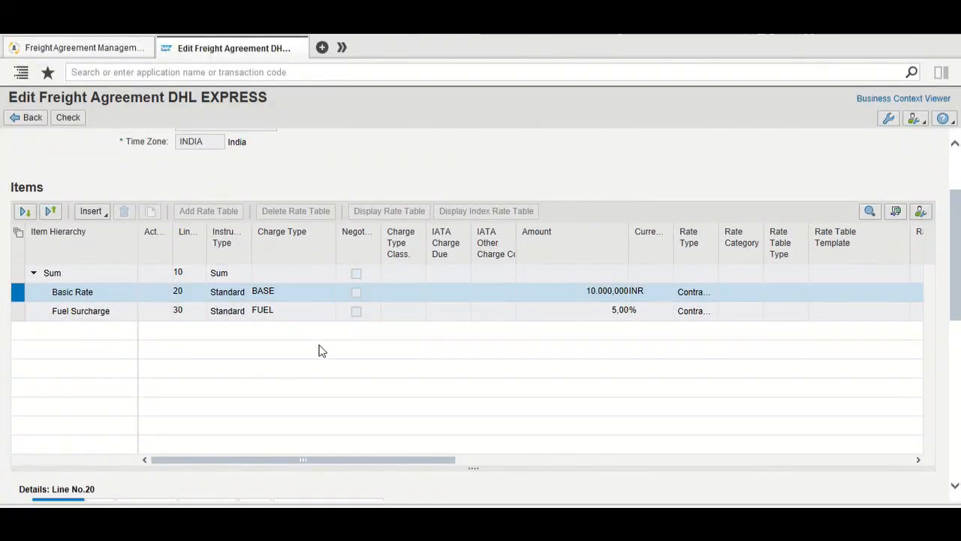
scroll(320, 350, "down", 10)
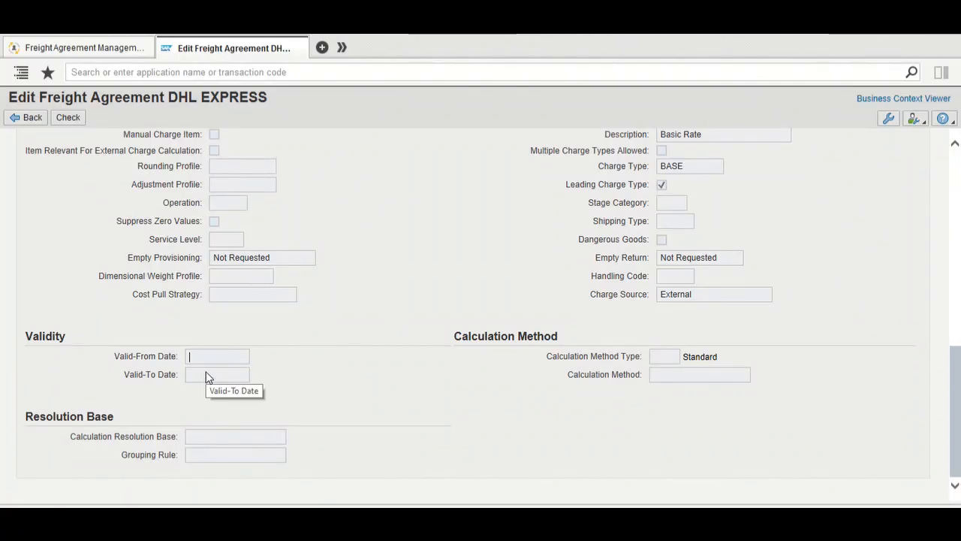
Examine the instruction type, charge type and leading charge type settings of the Basic Rate line.
scroll(572, 424, "up", 5)
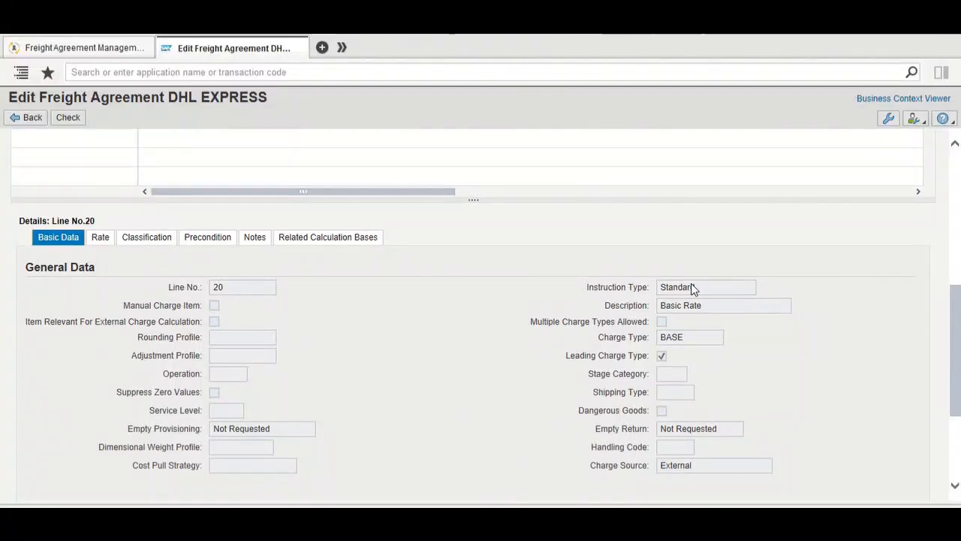
double_click(683, 340)
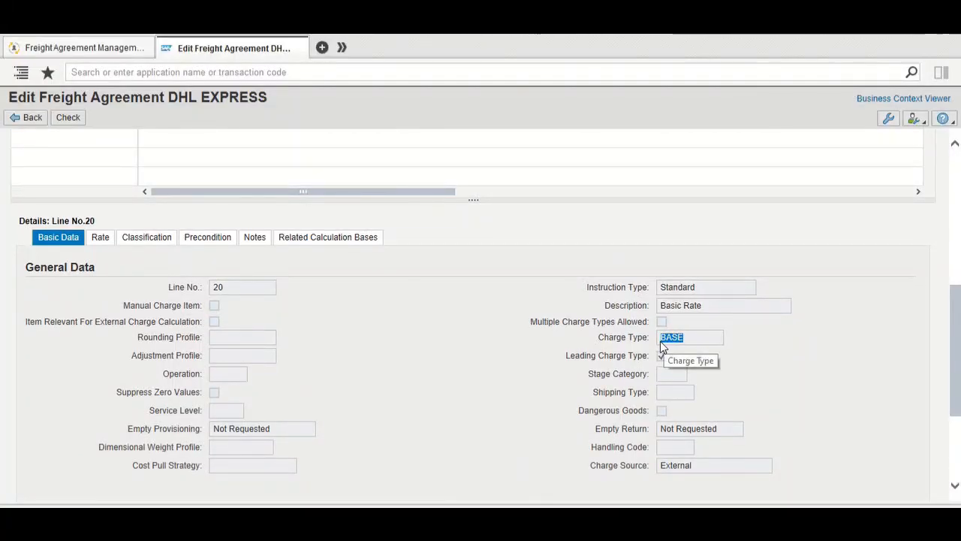
left_click(678, 340)
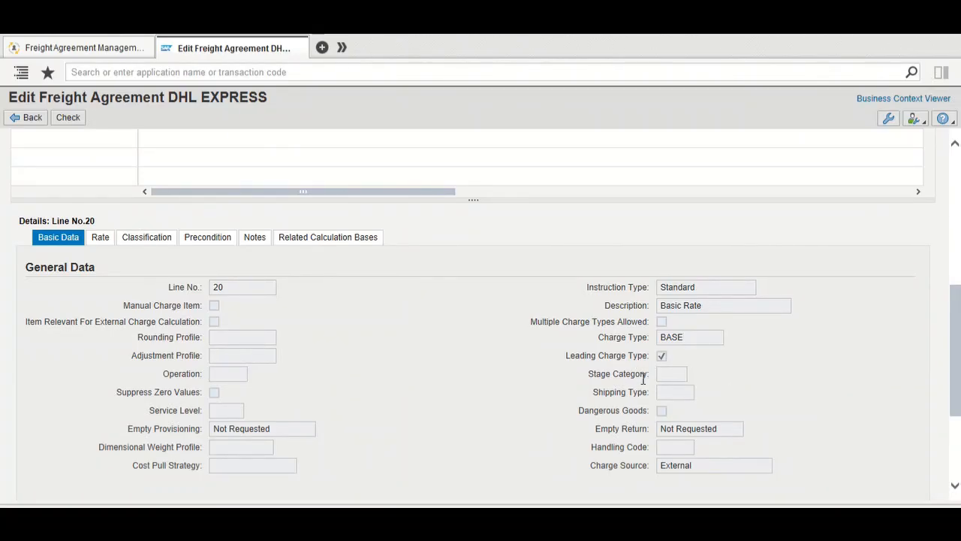
Return to the freight agreement overview, then find and open the Display Calculation Sheet application.
left_click(30, 119)
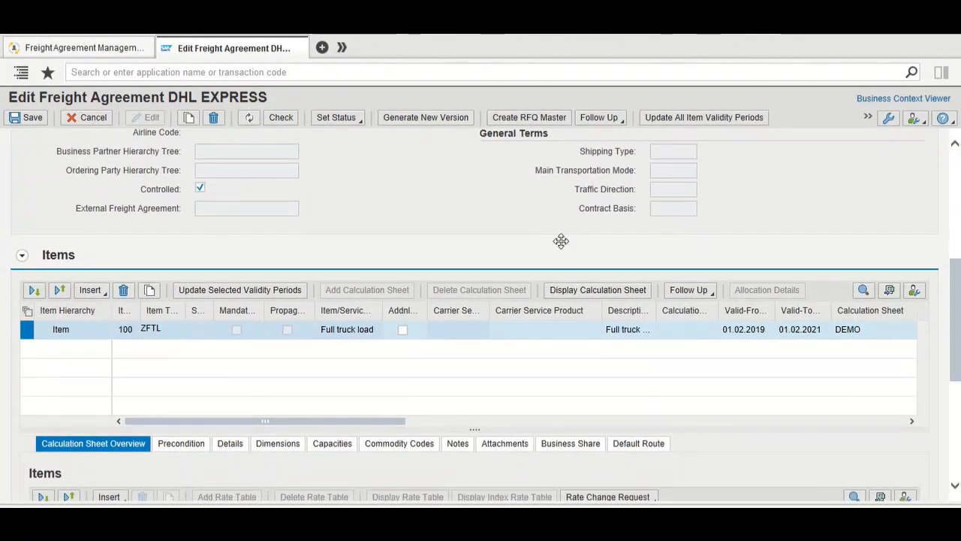
scroll(561, 241, "down", 3)
scroll(561, 241, "up", 5)
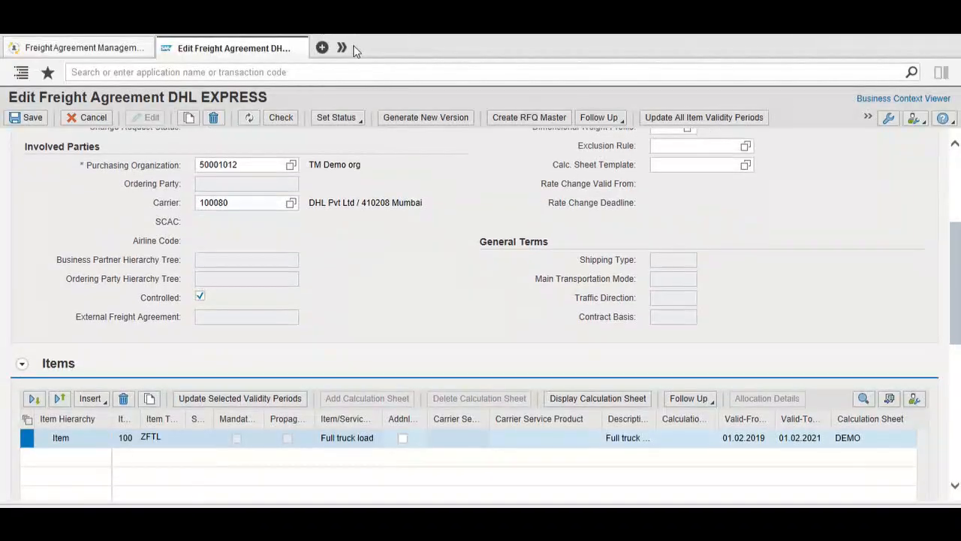
left_click(354, 72)
type("di")
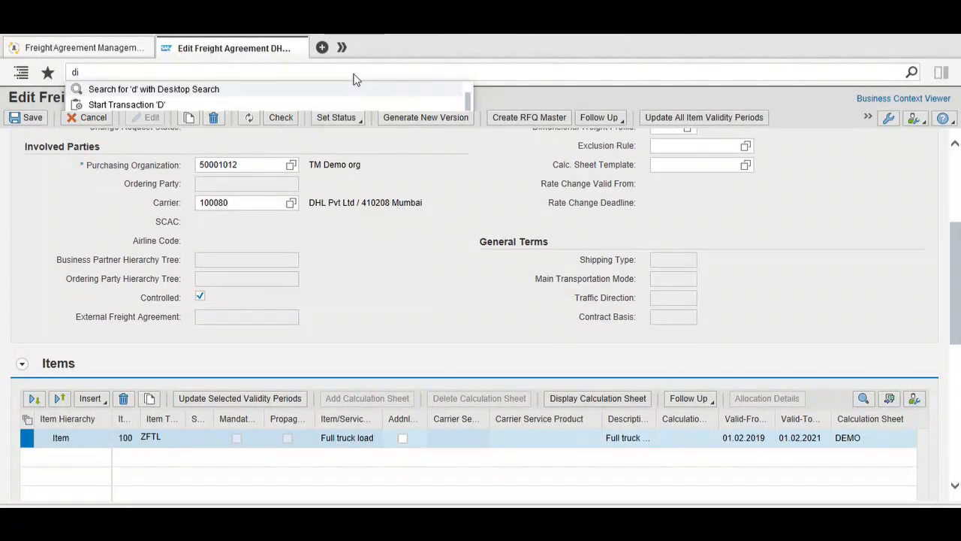
type("splay calc")
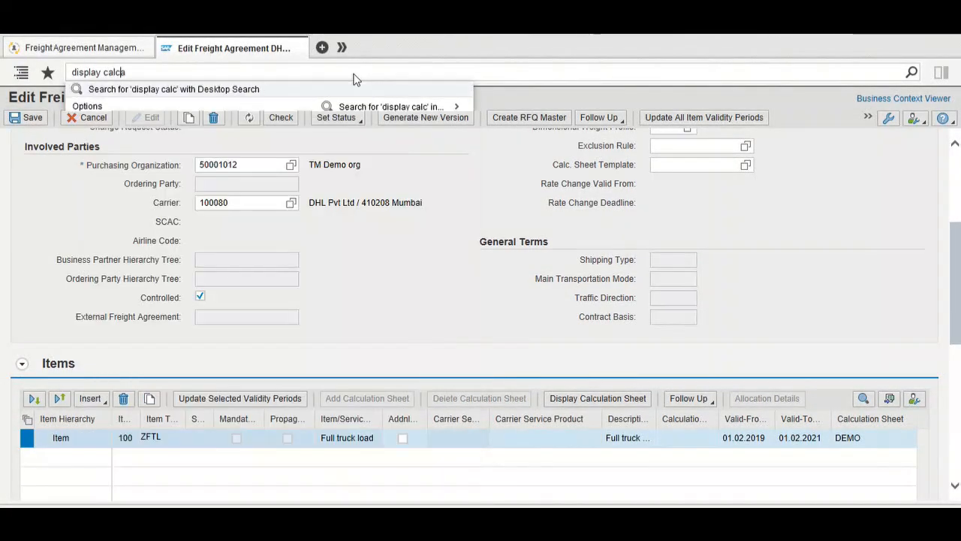
type("ula")
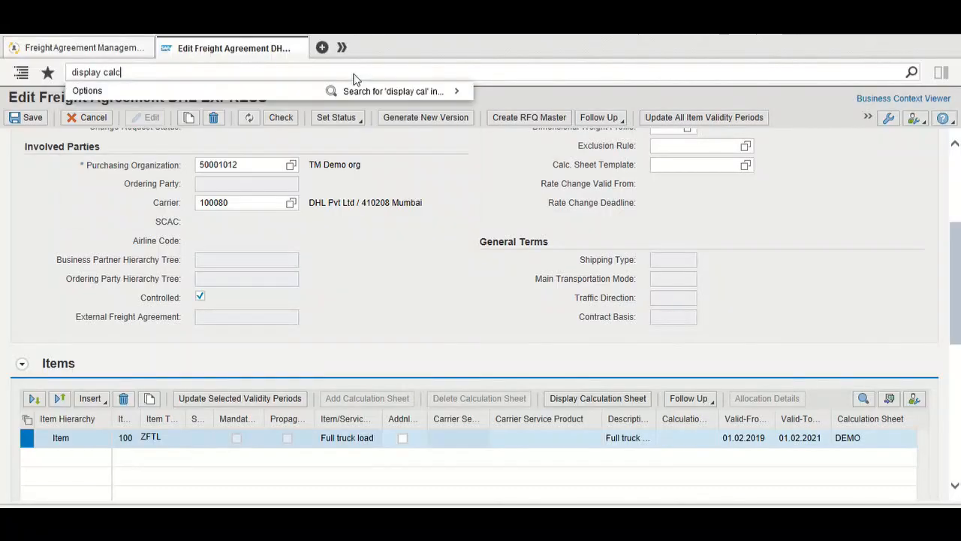
key("Down")
key("Down")
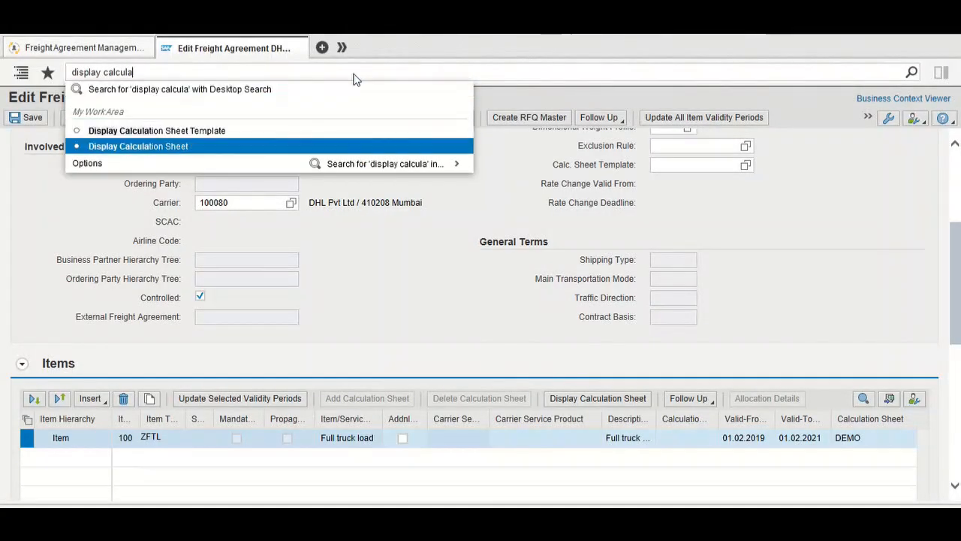
key("Return")
Display the calculation sheet DEMO.
left_click(240, 152)
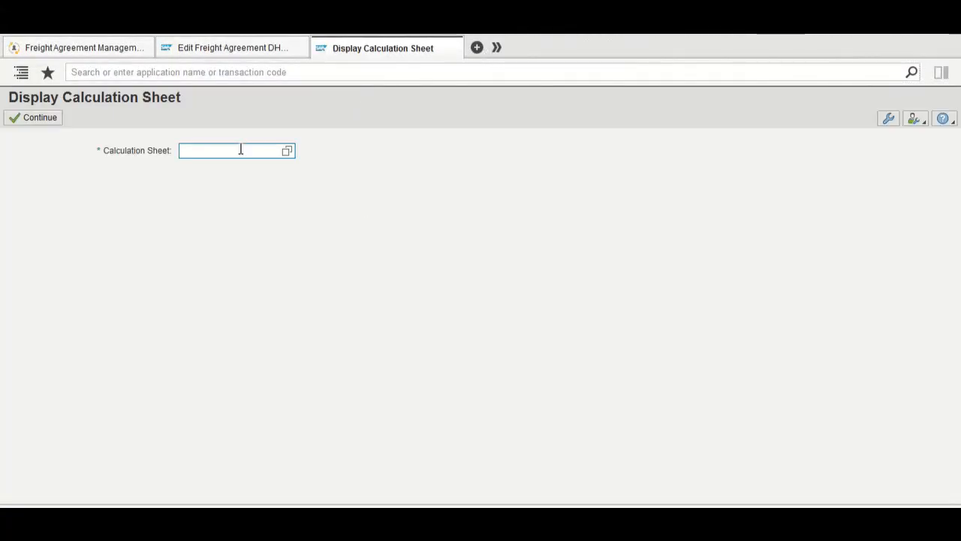
type("demo")
left_click(45, 117)
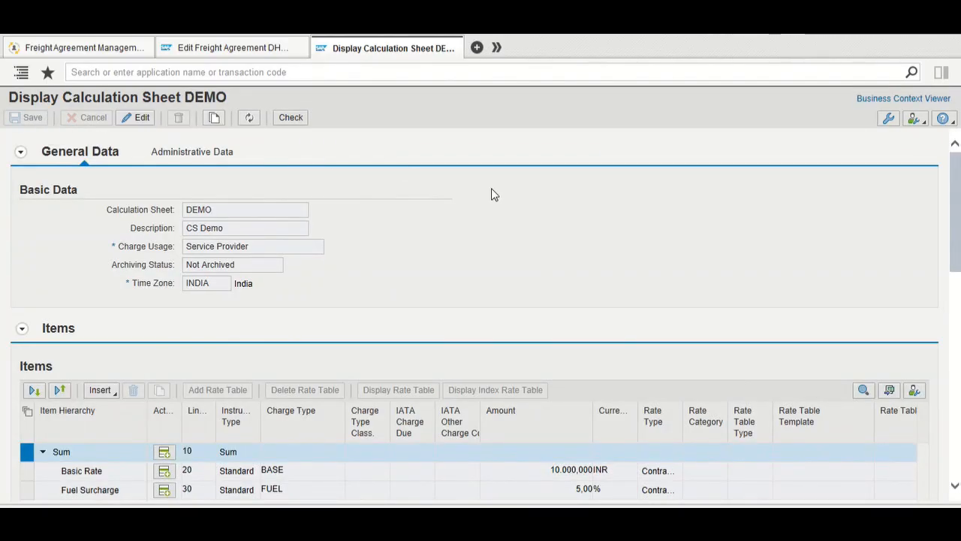
Put the DEMO calculation sheet in edit mode, select the Basic Rate line and review its available stage categories.
scroll(492, 188, "down", 3)
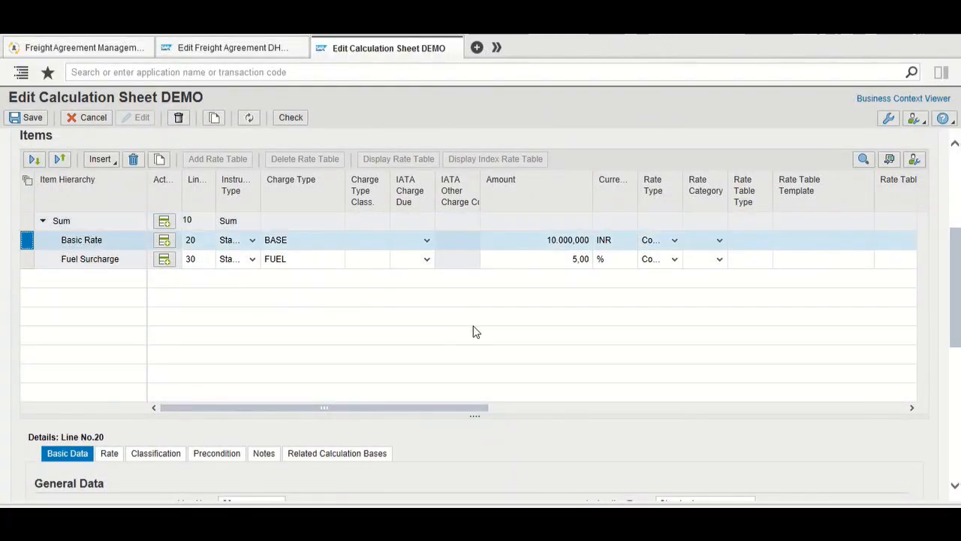
scroll(473, 325, "down", 4)
left_click(674, 314)
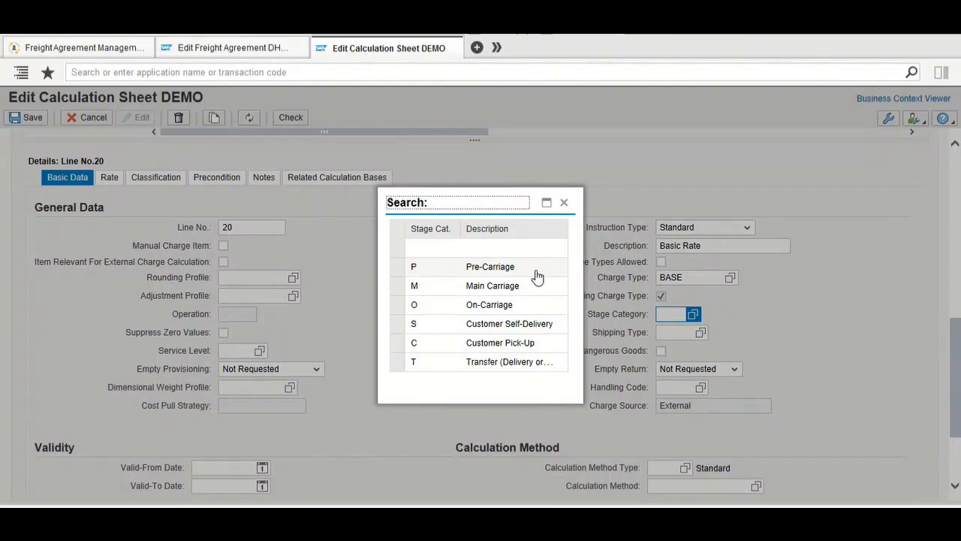
left_click(566, 203)
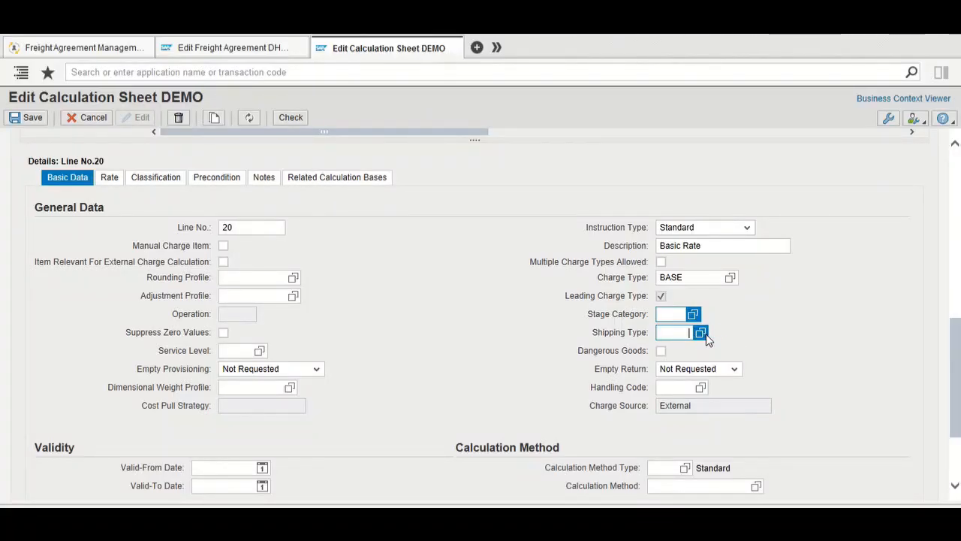
Review the shipping types available for the Basic Rate line and leave the field empty.
left_click(700, 333)
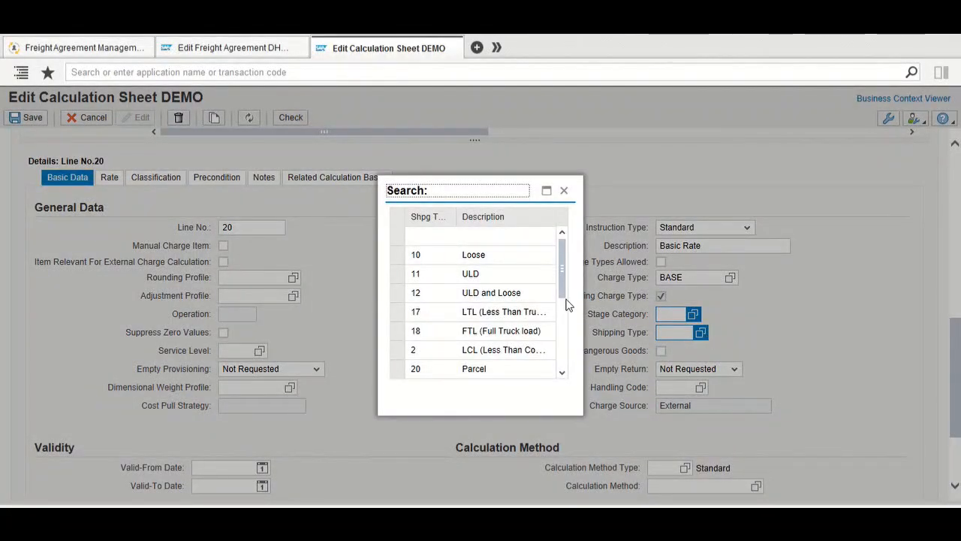
mouse_move(562, 285)
left_mouse_down()
mouse_move(563, 321)
mouse_move(562, 279)
left_mouse_up()
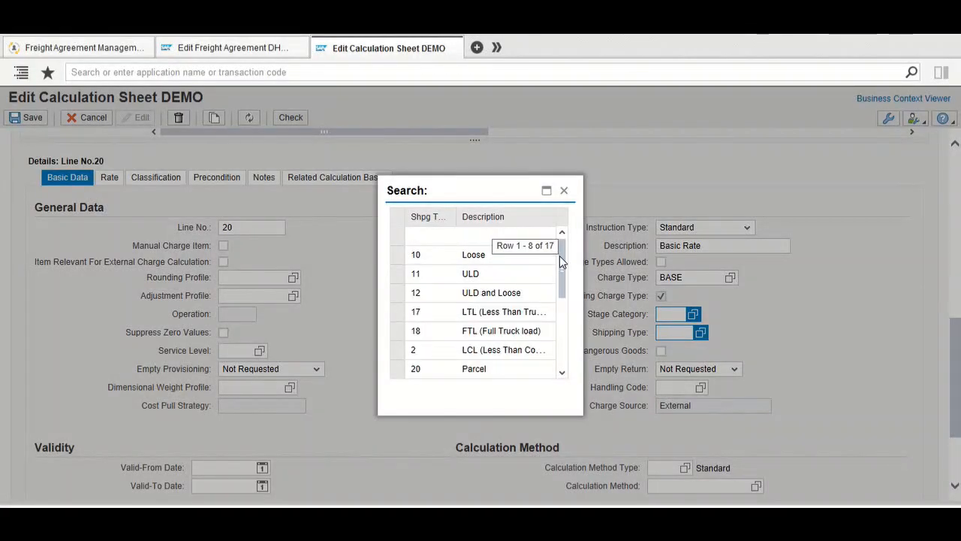
left_click(564, 191)
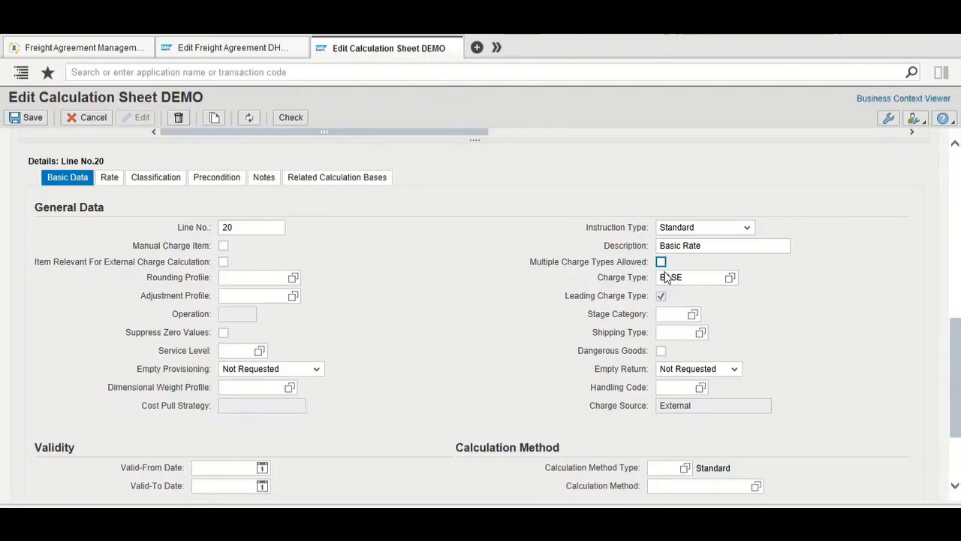
Examine the charge items of the DEMO sheet and the Basic Rate line's general data in edit mode.
scroll(473, 249, "up", 5)
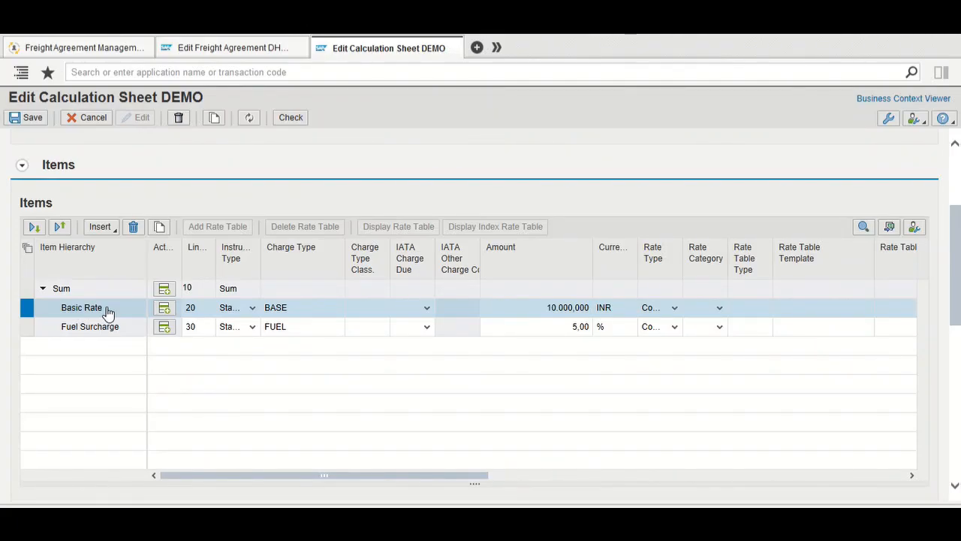
scroll(492, 421, "down", 2)
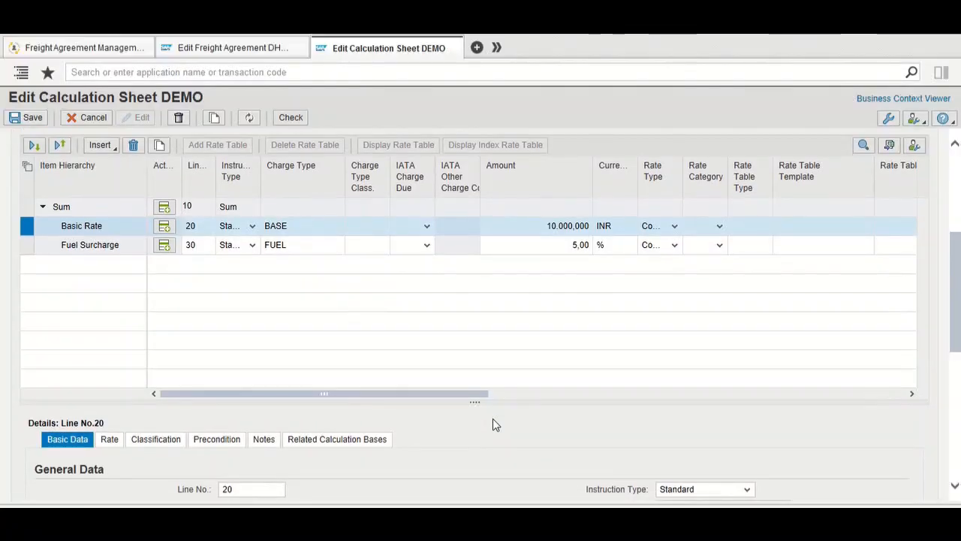
scroll(575, 370, "down", 5)
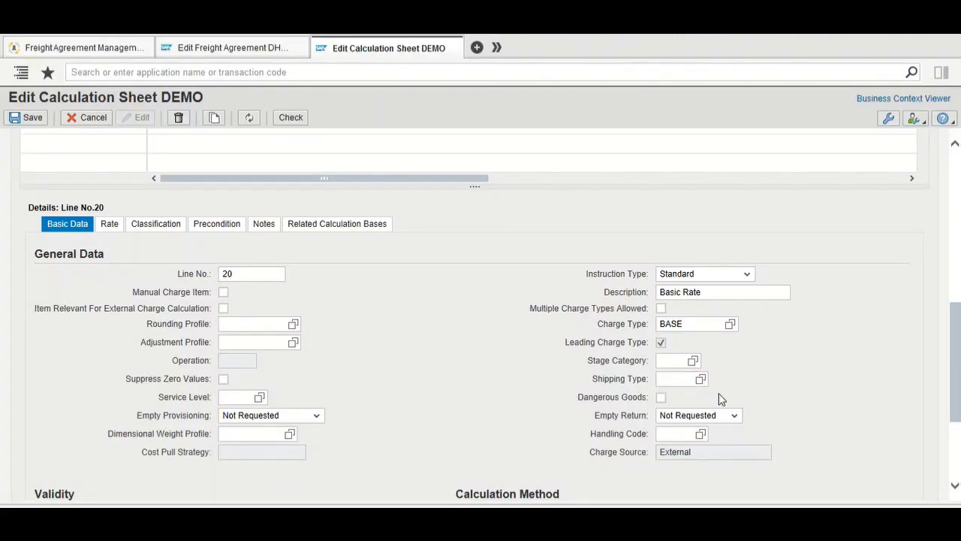
scroll(795, 430, "down", 1)
scroll(796, 430, "up", 1)
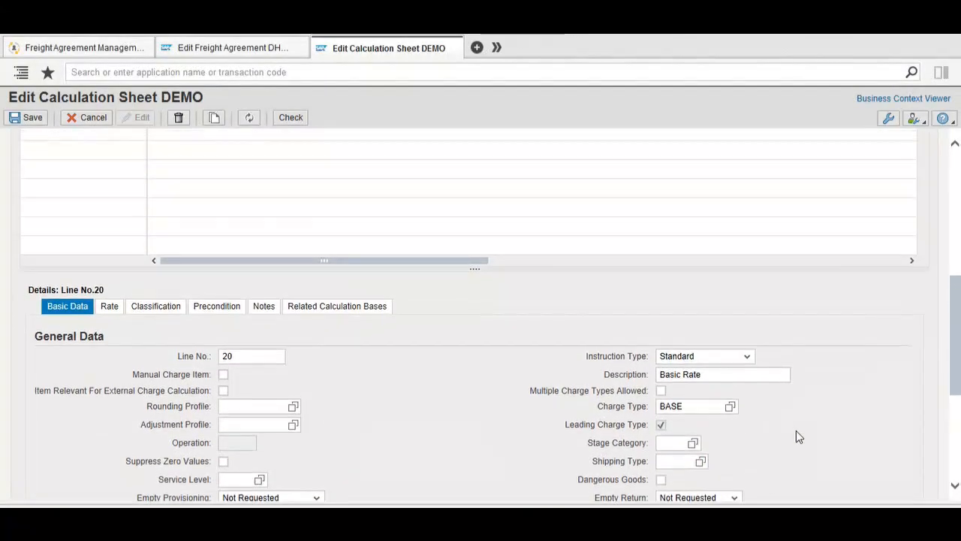
Review the calculation method types available for the Basic Rate line and leave the field empty.
scroll(732, 438, "up", 3)
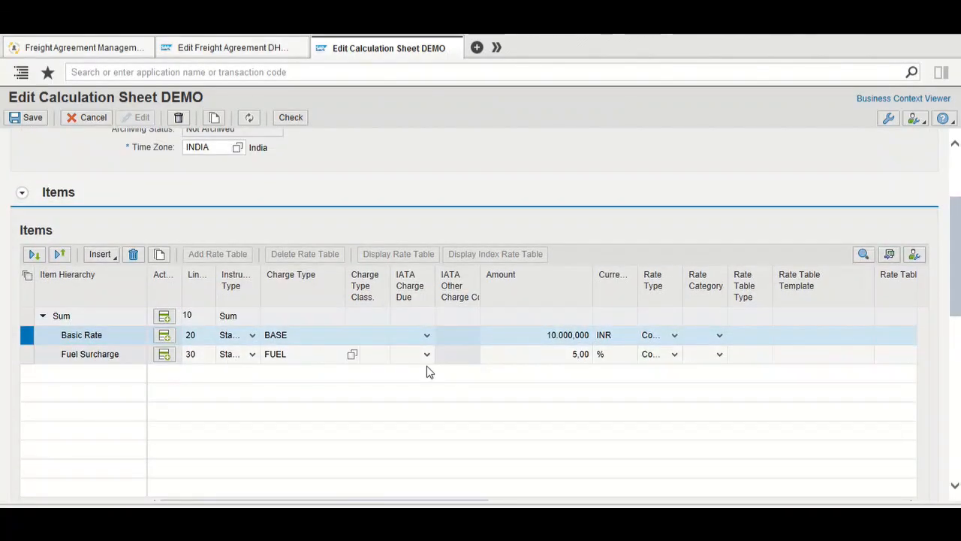
scroll(541, 424, "down", 3)
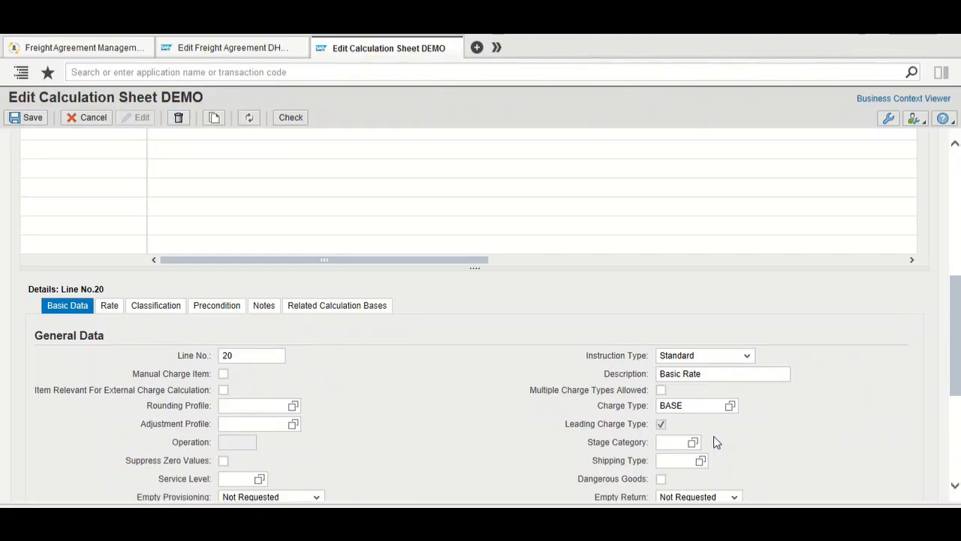
scroll(716, 443, "down", 3)
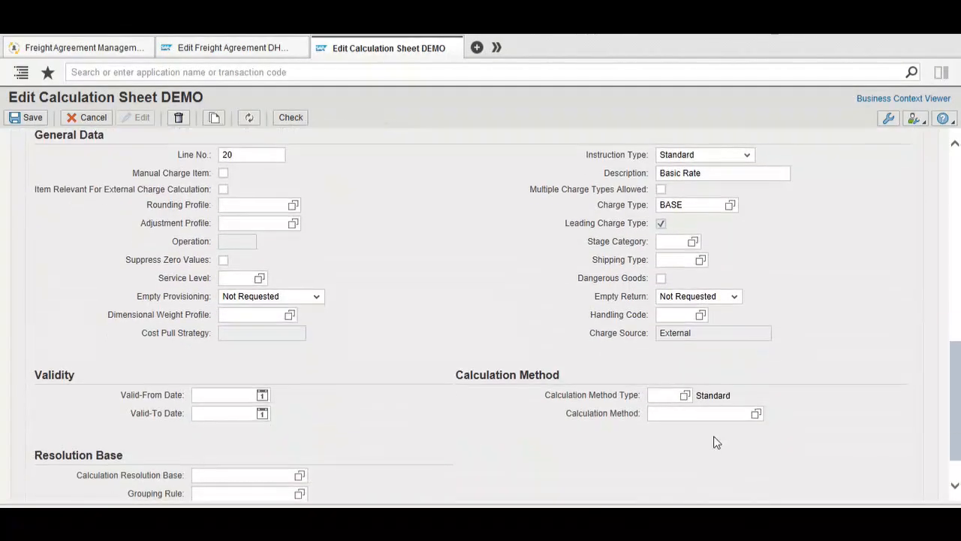
left_click(674, 394)
left_click(686, 400)
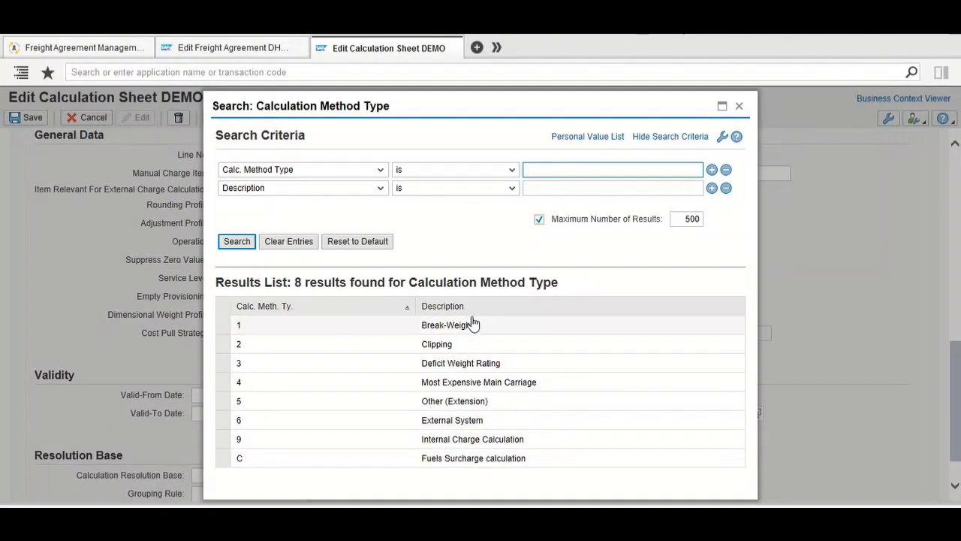
left_click(740, 107)
Read the detailed field help for the Basic Rate line's Calculation Method field and close it.
left_click(670, 413)
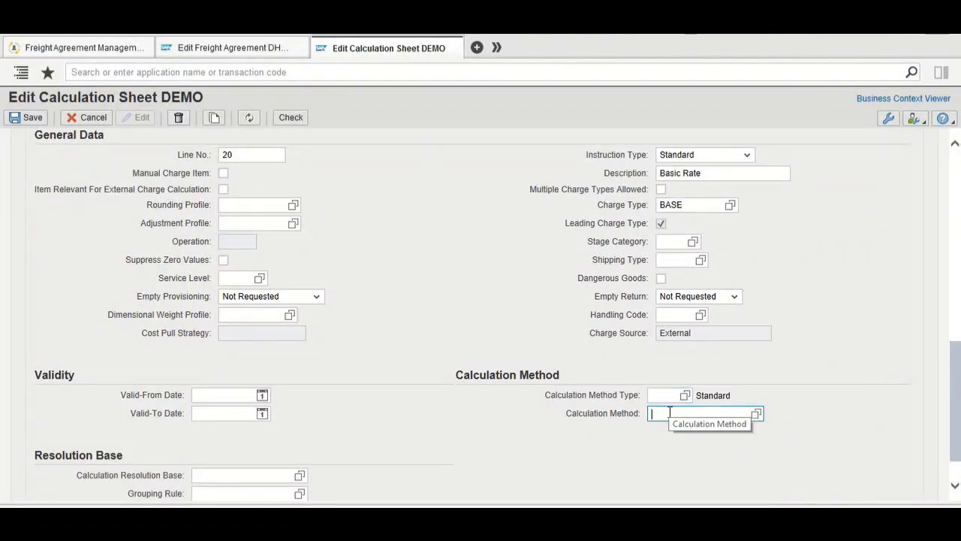
right_click(670, 412)
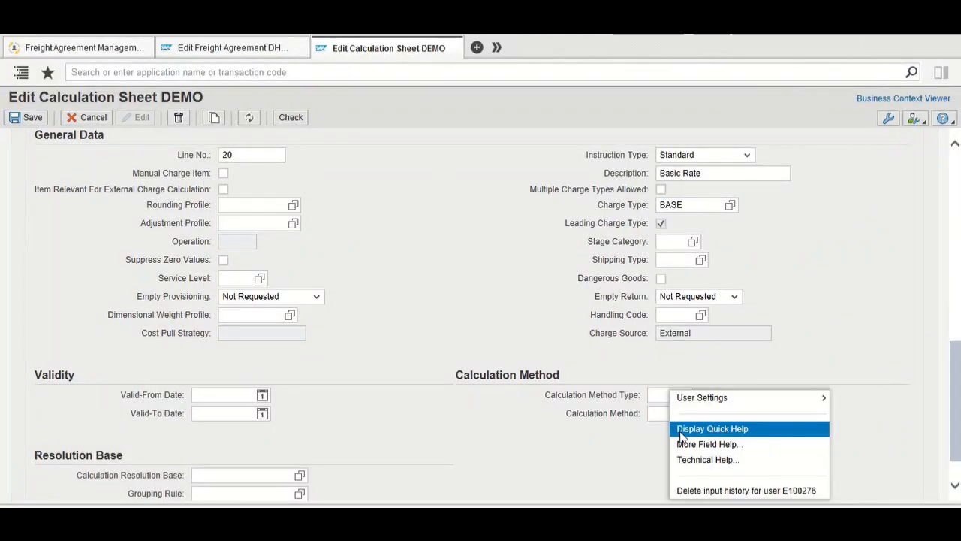
left_click(685, 444)
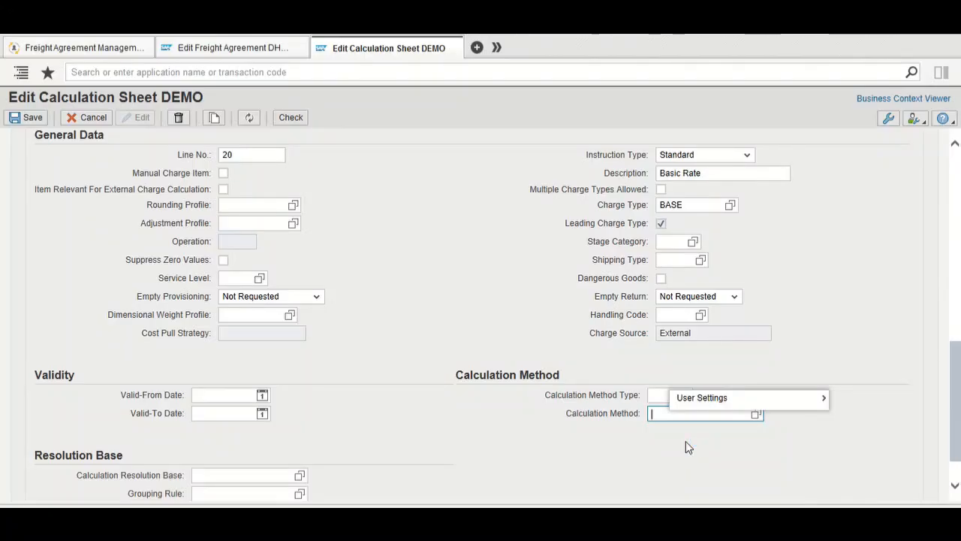
scroll(574, 353, "down", 2)
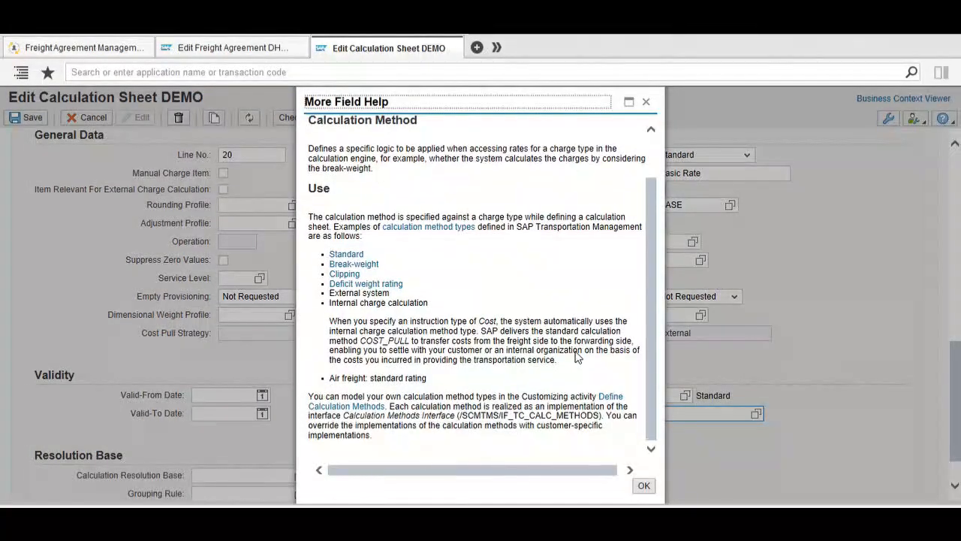
left_click(643, 484)
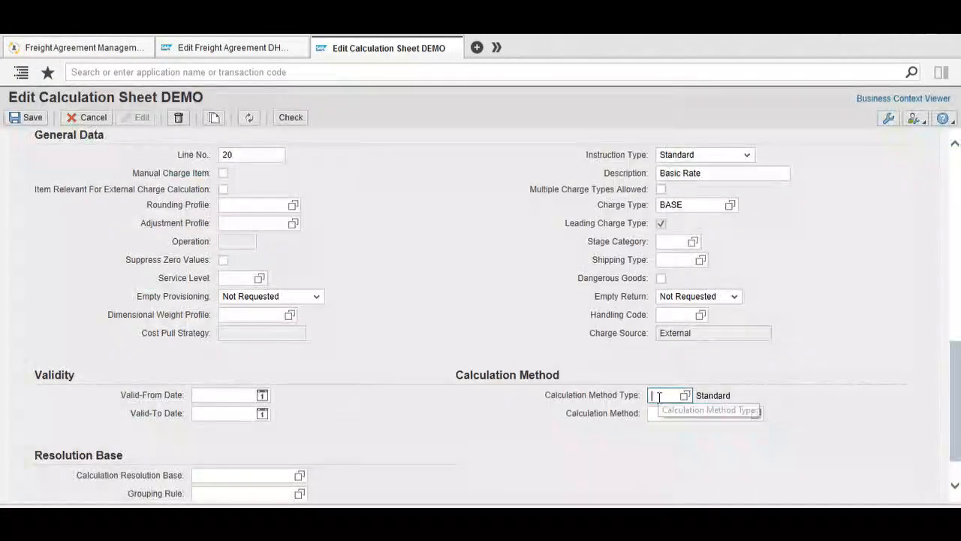
Display the detailed field help for Calculation Method Type in a maximized window and examine the Break-weight section.
right_click(661, 396)
left_click(685, 443)
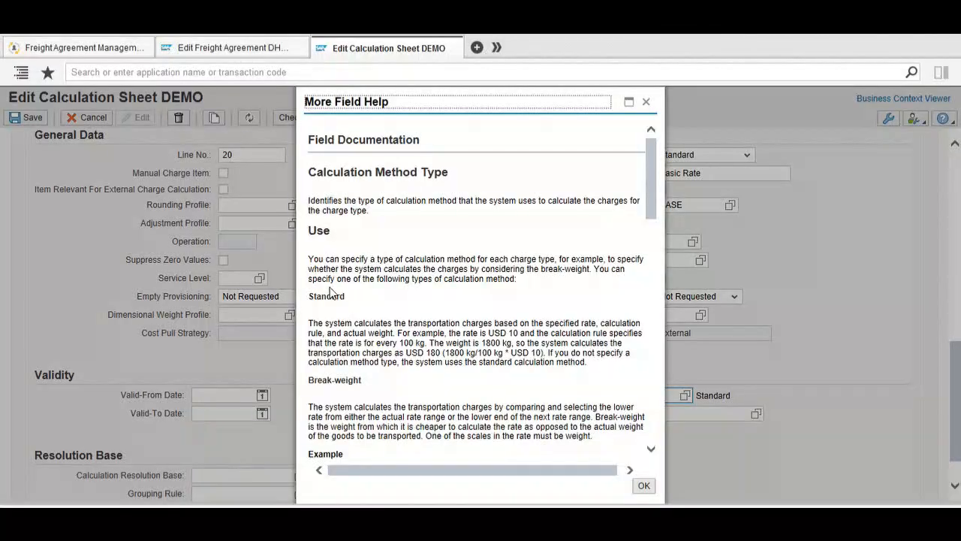
left_click(629, 102)
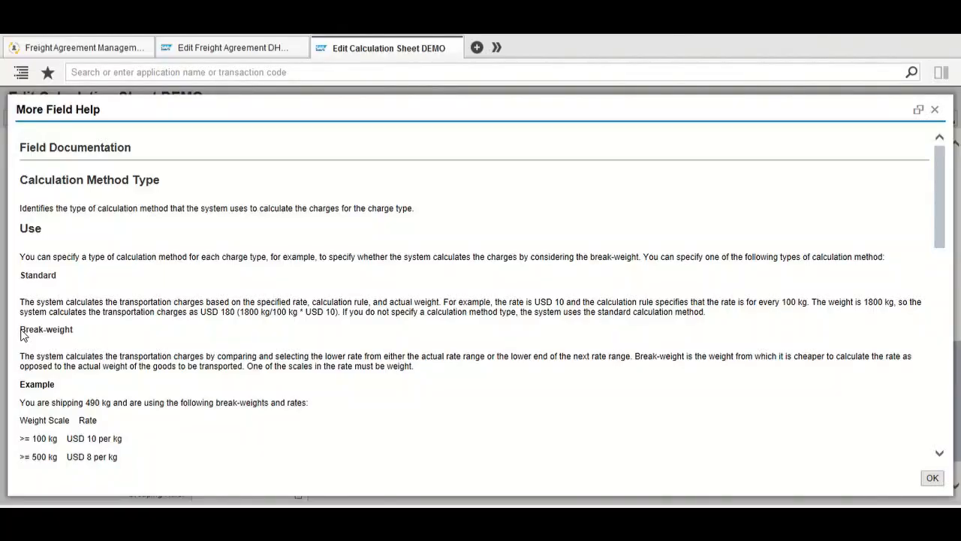
left_click_drag(21, 332, 71, 334)
scroll(264, 351, "down", 3)
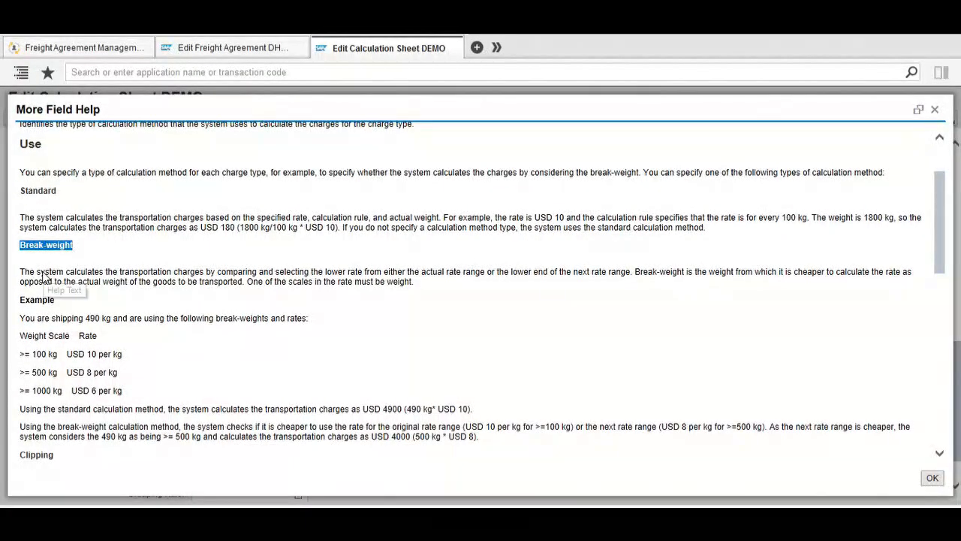
left_click(43, 277)
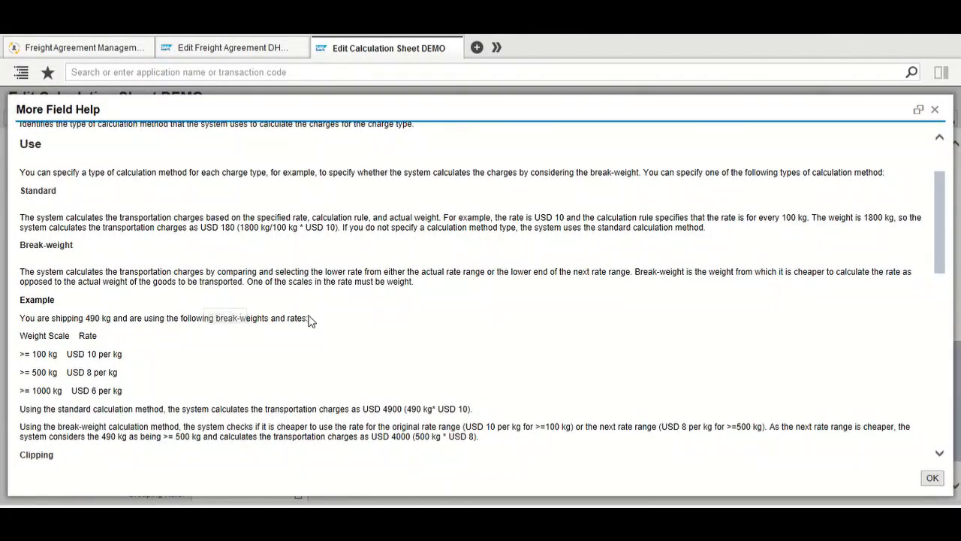
scroll(310, 320, "down", 1)
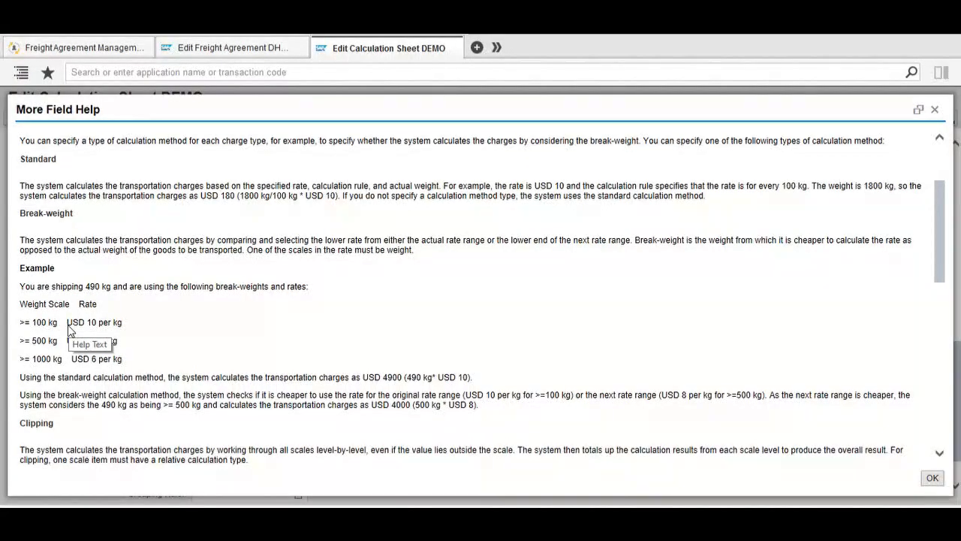
Examine each weight scale and its per-kg rate in the Break-weight example of the help text.
left_click_drag(21, 322, 54, 328)
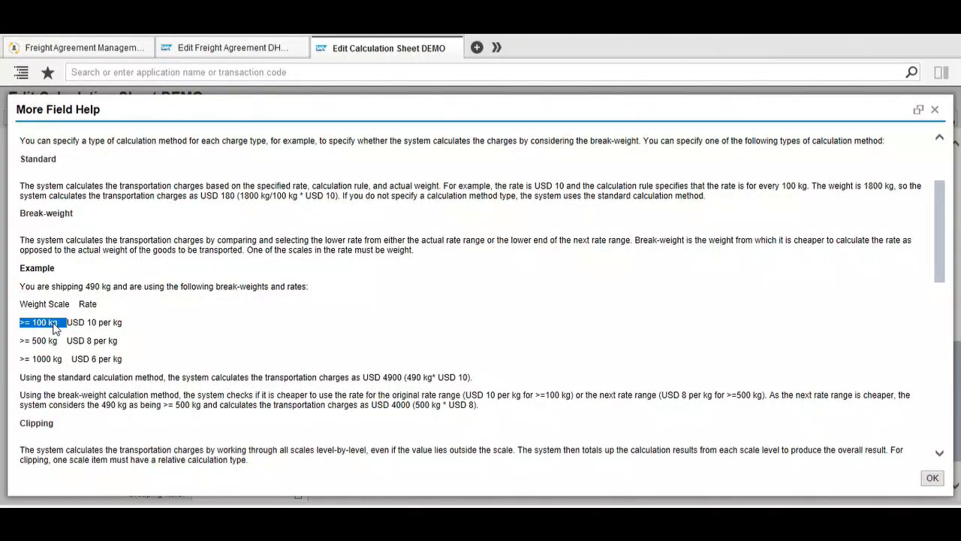
left_click(54, 328)
left_click_drag(89, 326, 128, 328)
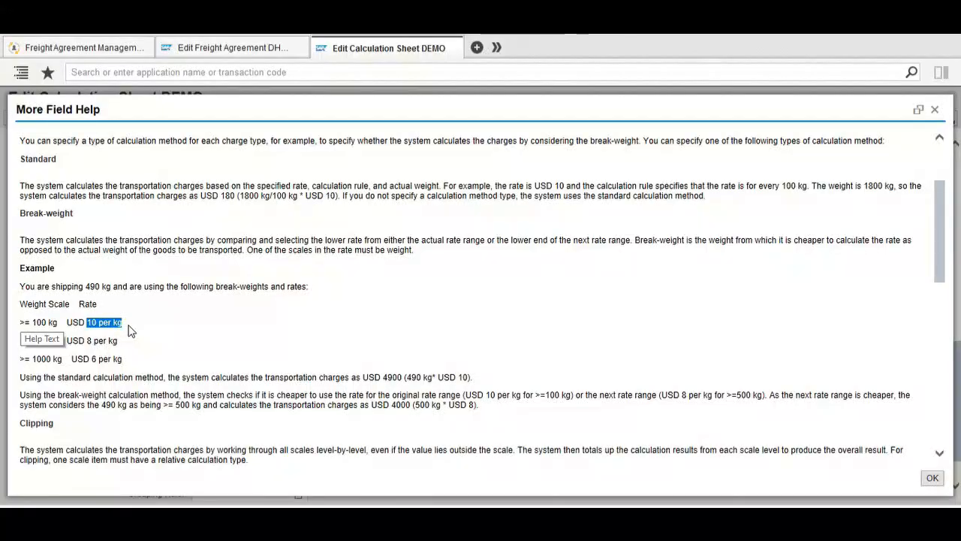
left_click(129, 331)
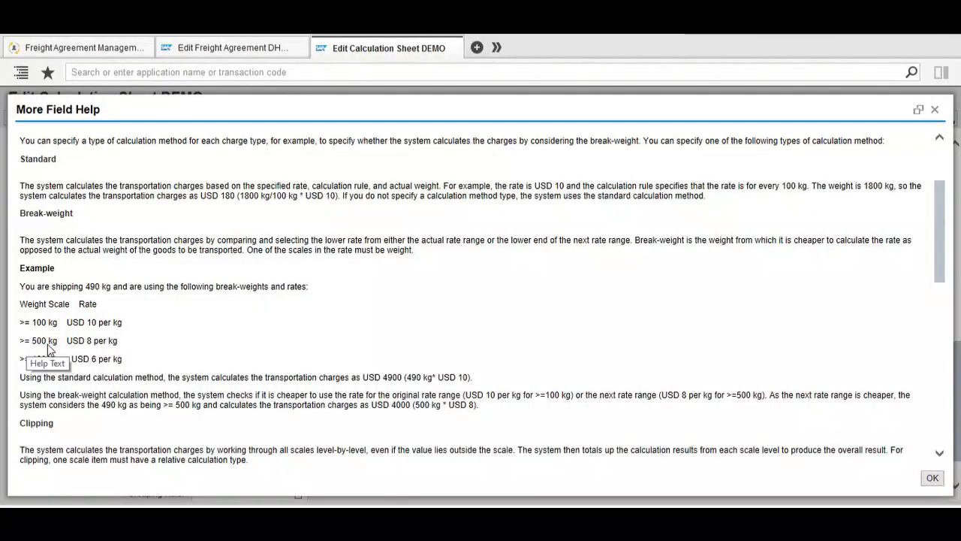
left_click_drag(85, 342, 129, 345)
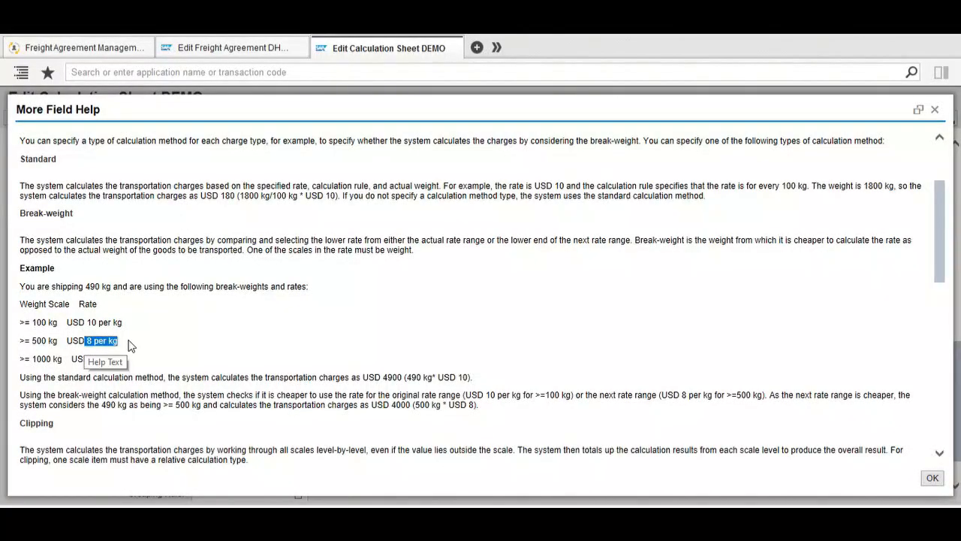
left_click(34, 367)
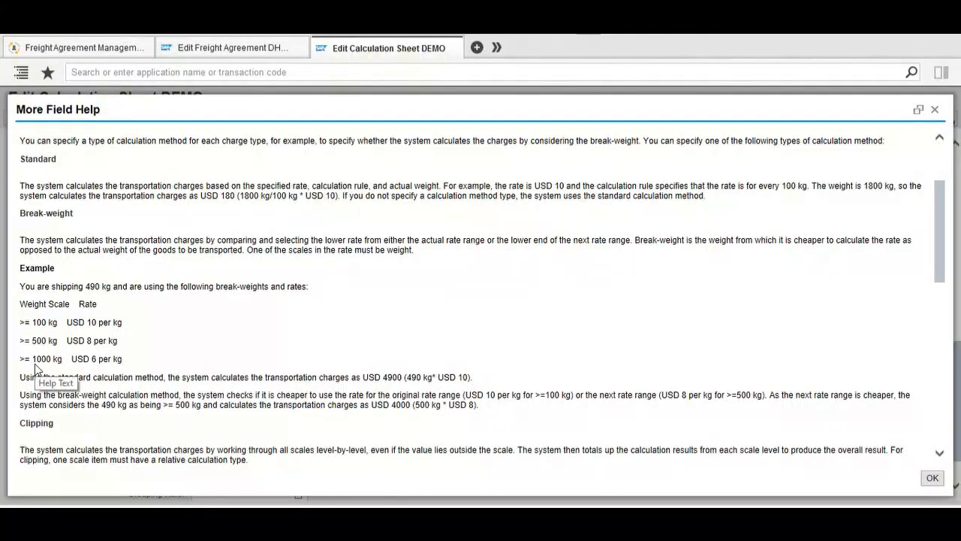
left_click_drag(20, 360, 113, 364)
left_click(133, 362)
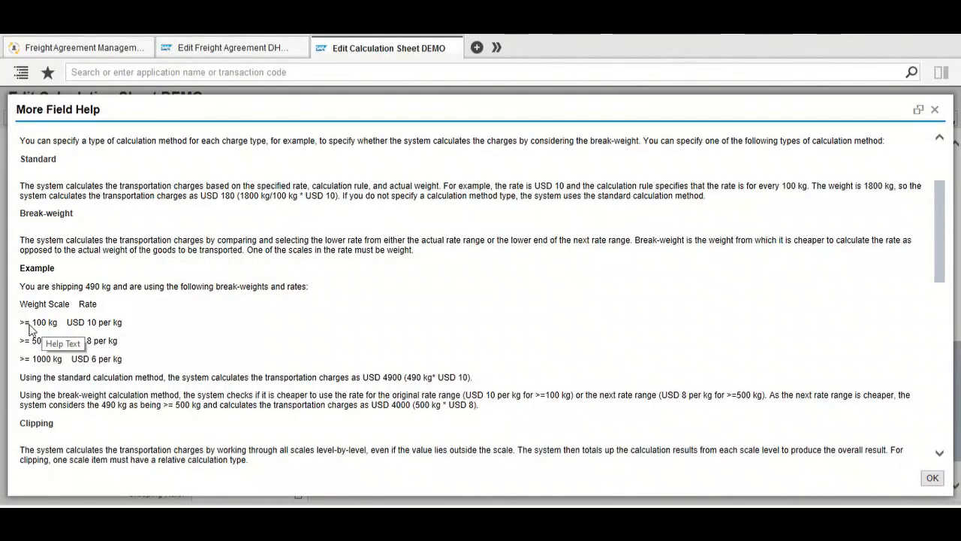
Compare the 100 kg and 500 kg scales with the break-weight rule for choosing the cheaper rate range.
left_click_drag(20, 322, 46, 342)
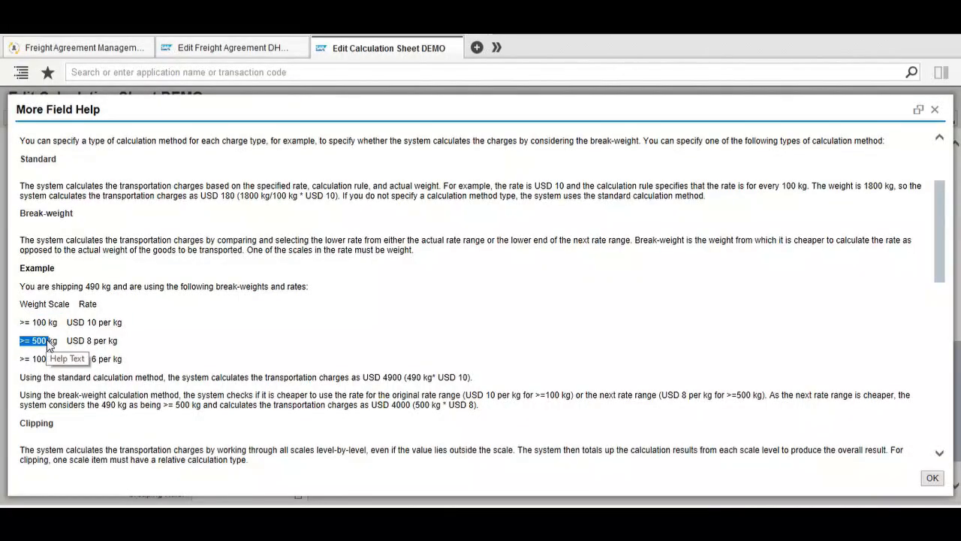
left_click(44, 325)
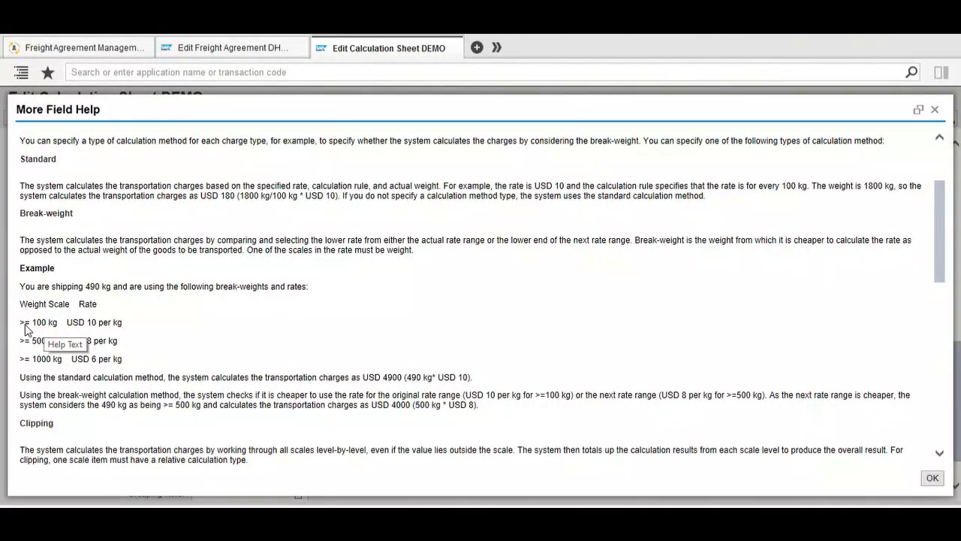
left_click_drag(21, 324, 47, 325)
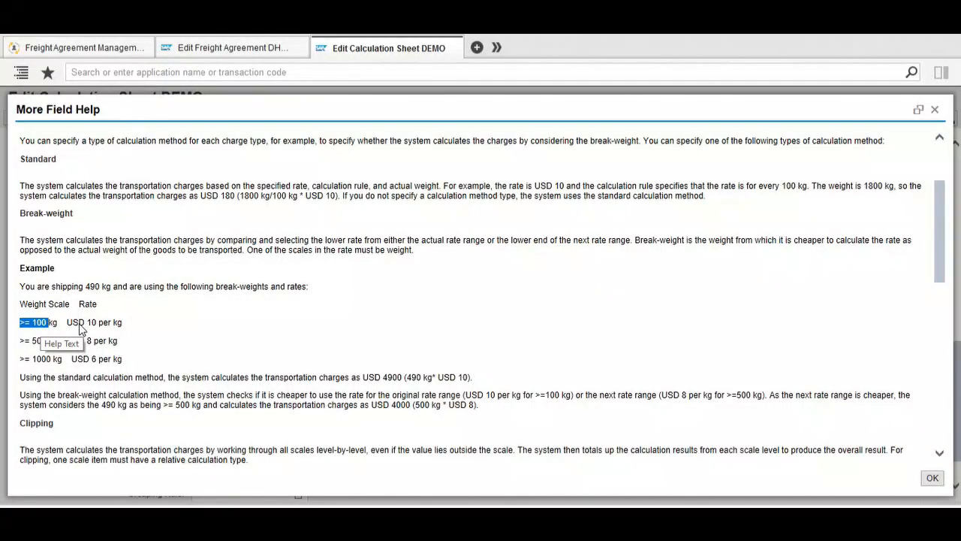
left_click(50, 326)
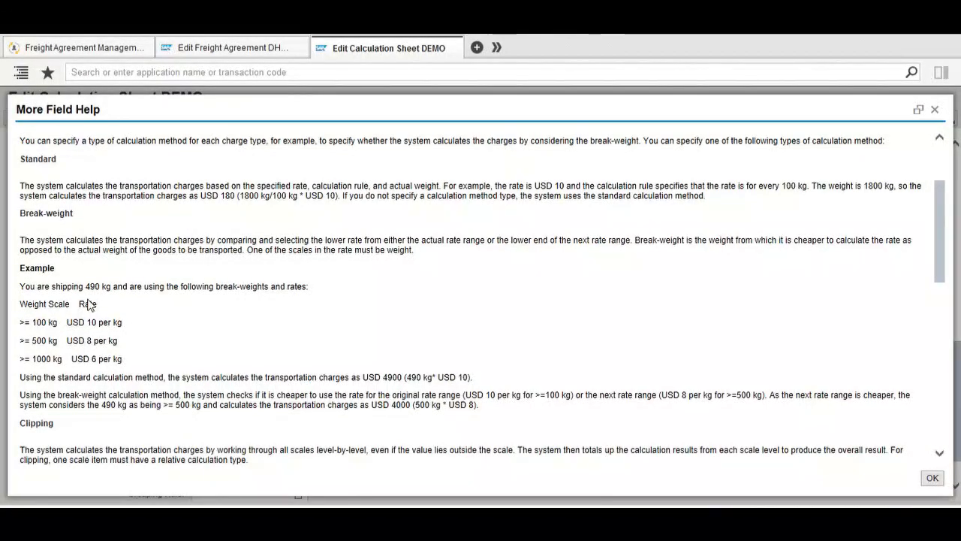
left_click_drag(21, 328, 54, 328)
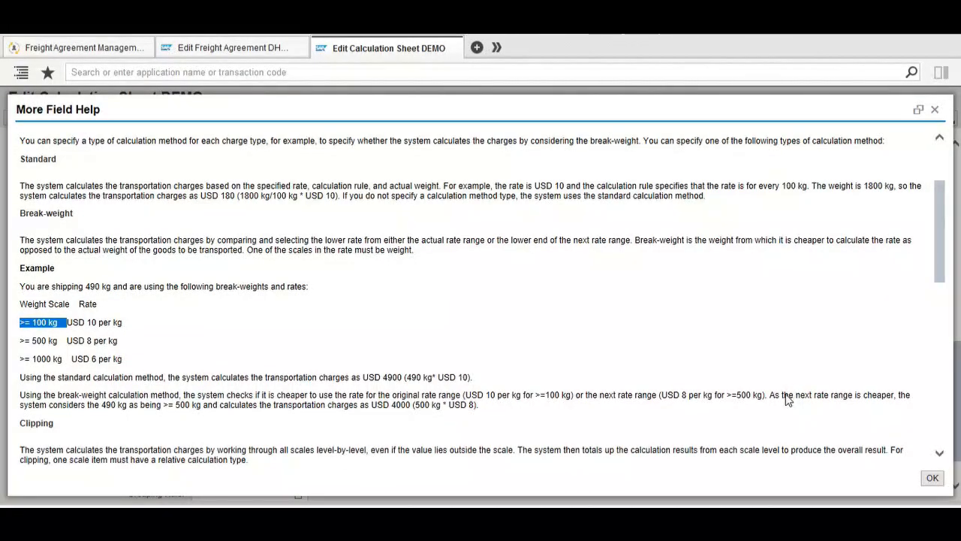
left_click_drag(781, 395, 867, 390)
left_click(515, 296)
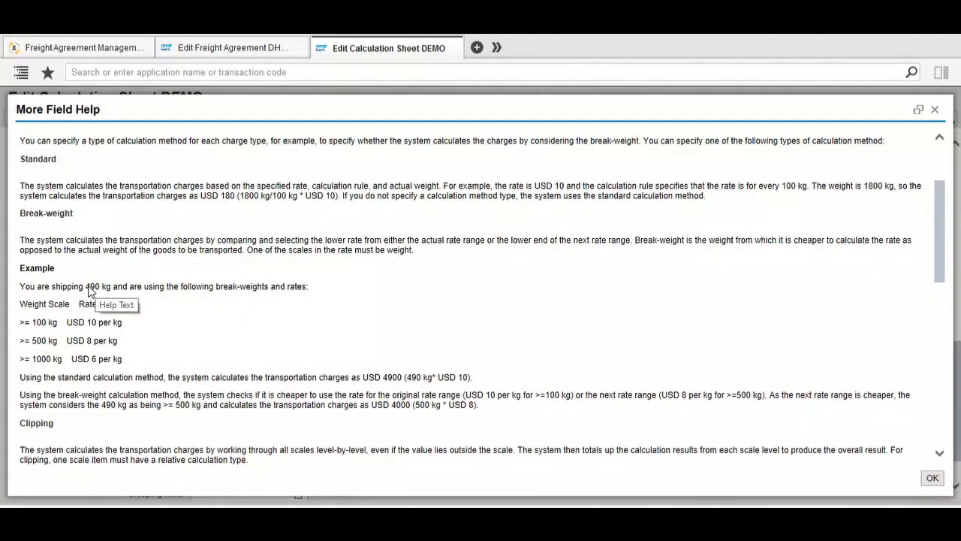
Trace the Break-weight example from the shipped weight through the next scale's rate to the calculated transportation charge.
left_click_drag(87, 287, 110, 287)
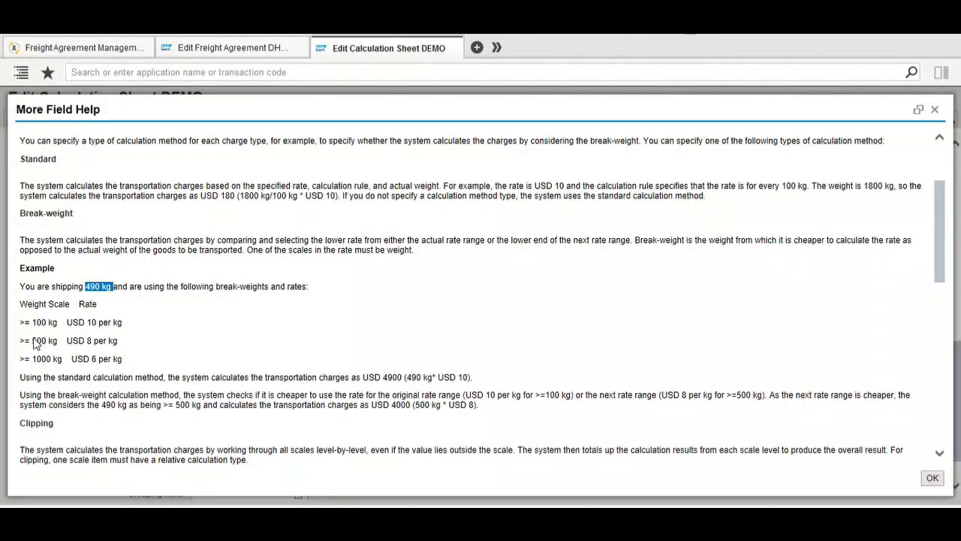
left_click_drag(33, 340, 93, 341)
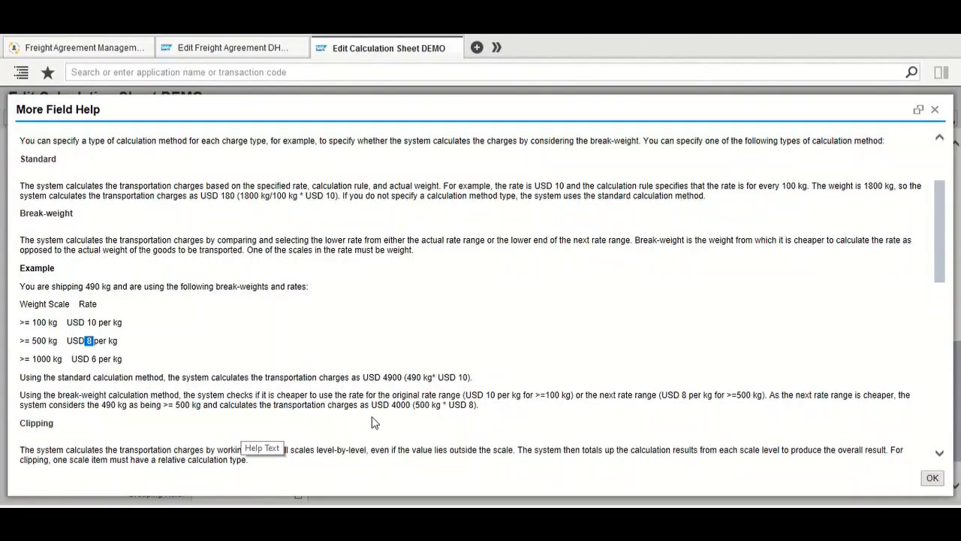
left_click_drag(390, 404, 410, 405)
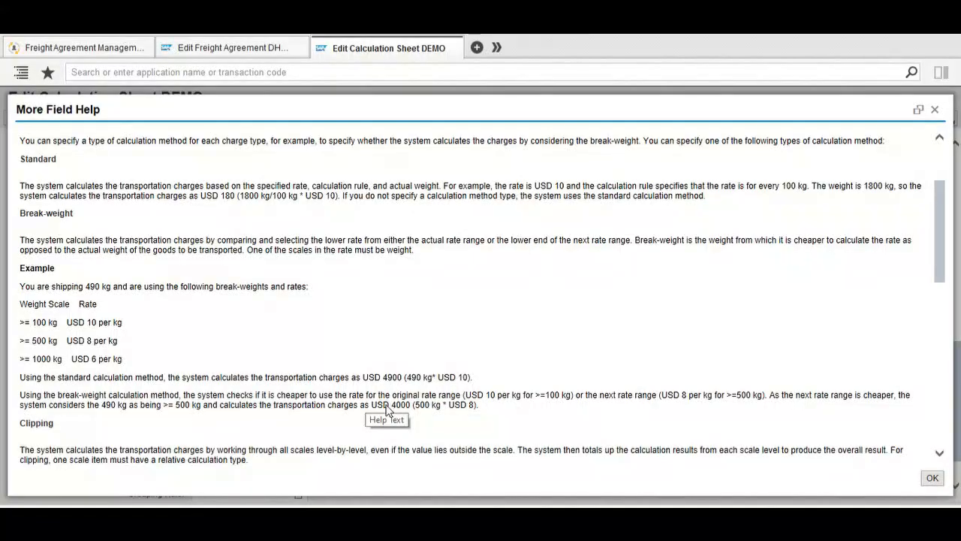
left_click_drag(371, 405, 412, 406)
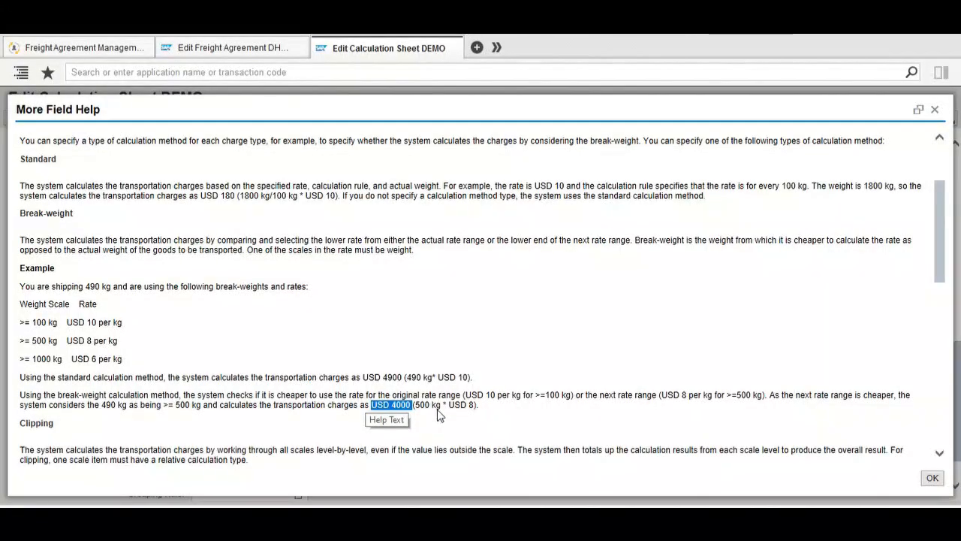
left_click(443, 415)
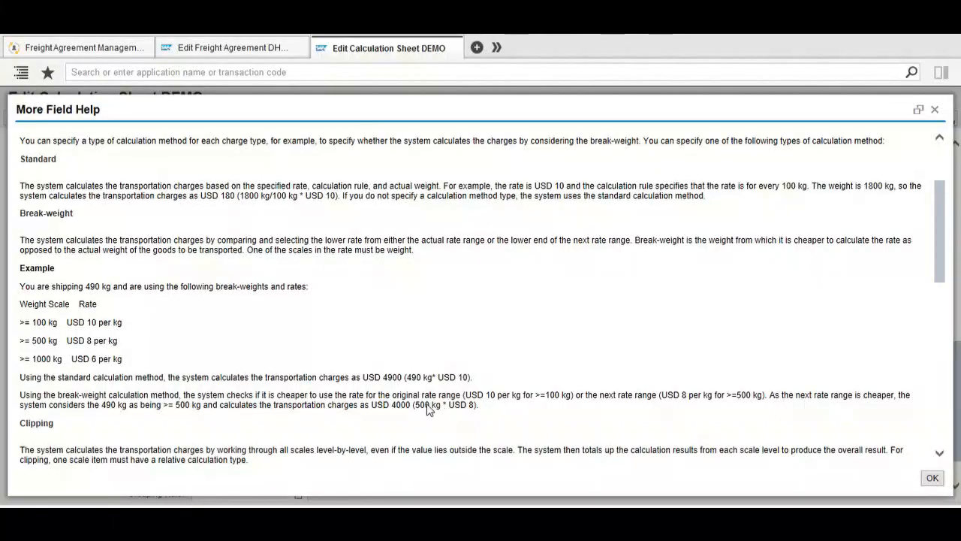
left_click_drag(75, 214, 21, 216)
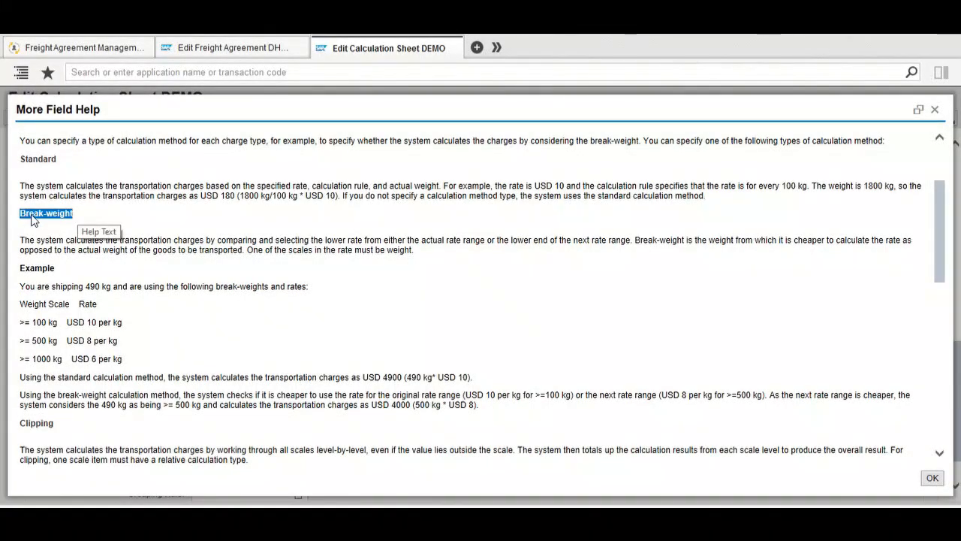
left_click(291, 280)
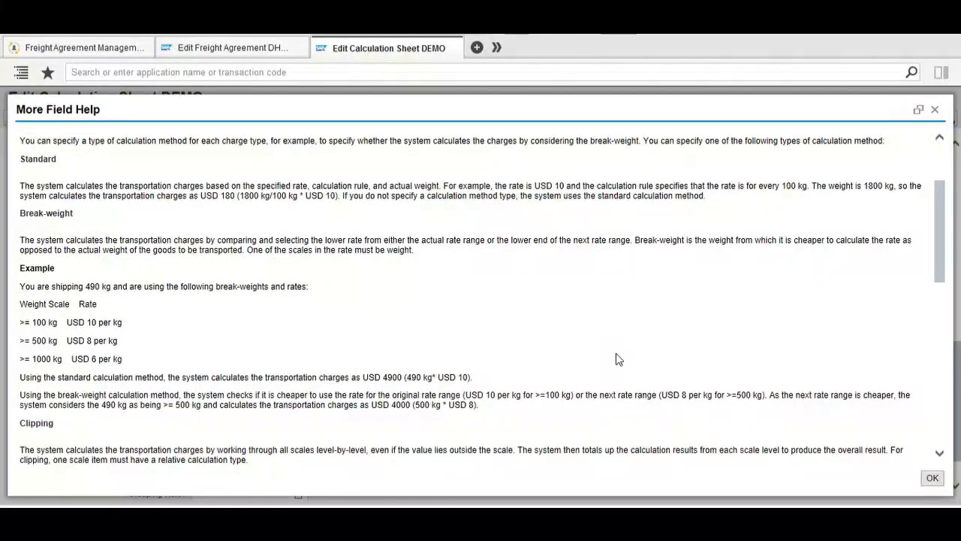
Examine the Clipping section of the help text and each scale level with its rate in the example.
scroll(614, 359, "down", 7)
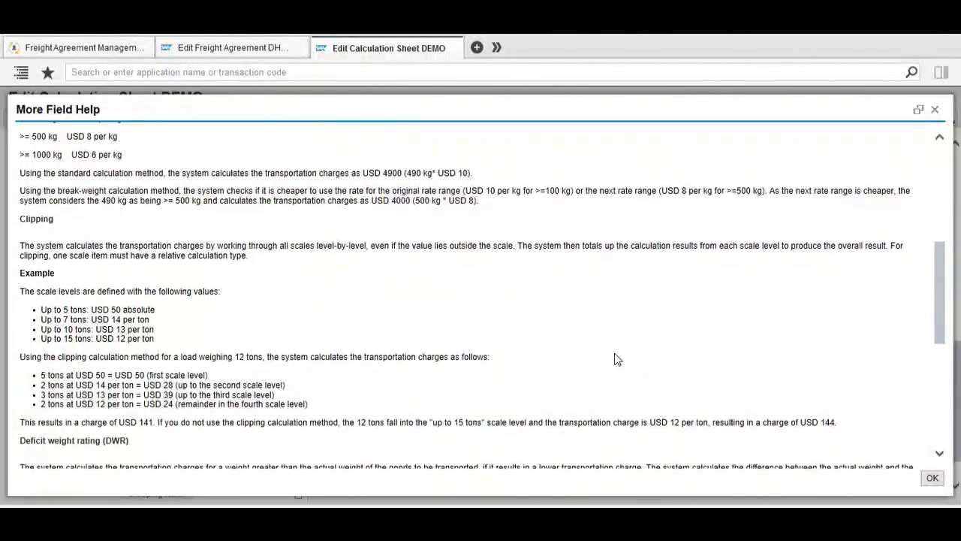
scroll(614, 359, "down", 1)
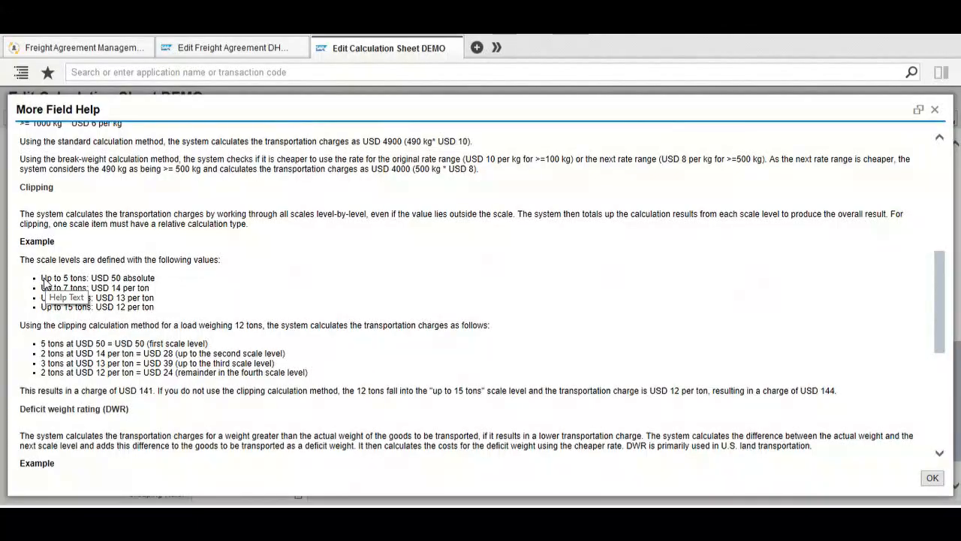
left_click_drag(42, 279, 130, 285)
left_click(105, 283)
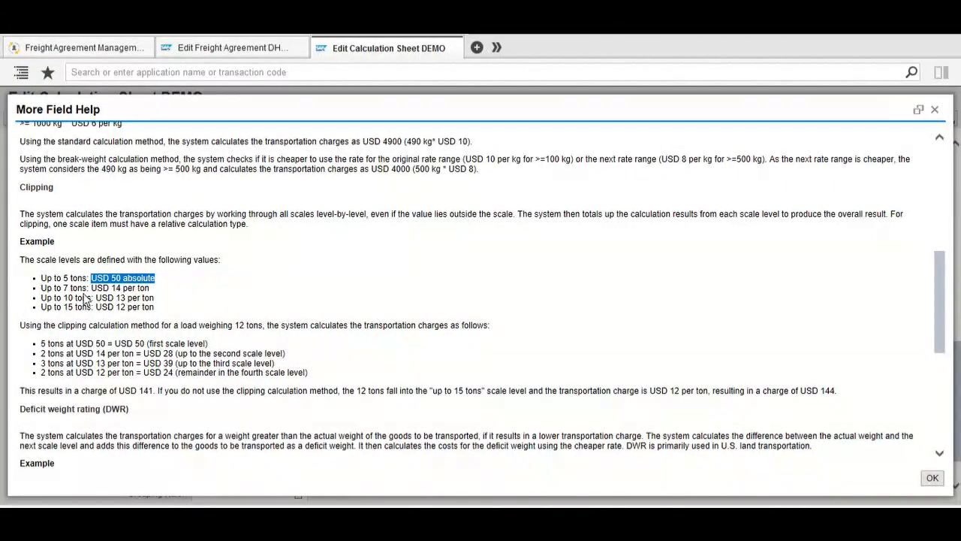
left_click_drag(42, 287, 136, 290)
left_click_drag(54, 298, 126, 299)
left_click_drag(41, 308, 91, 308)
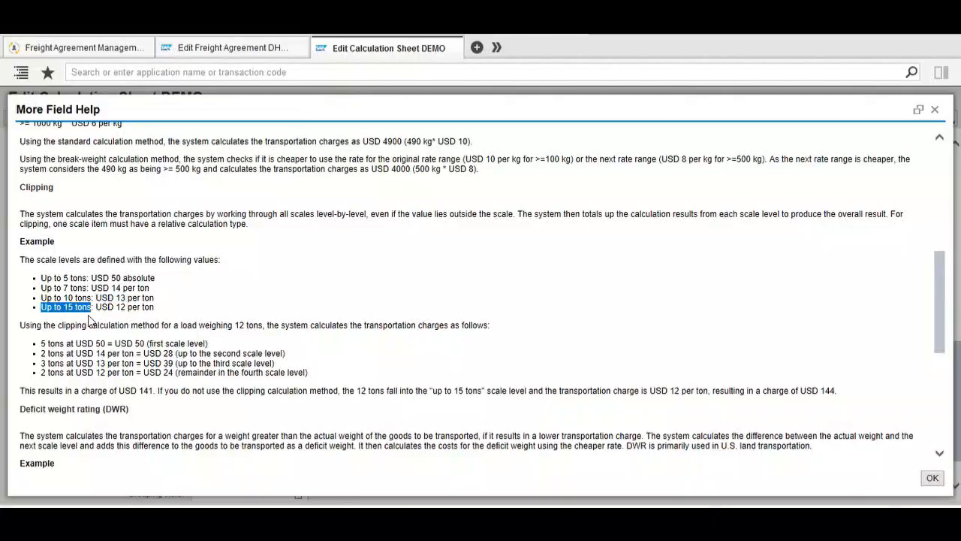
left_click(110, 319)
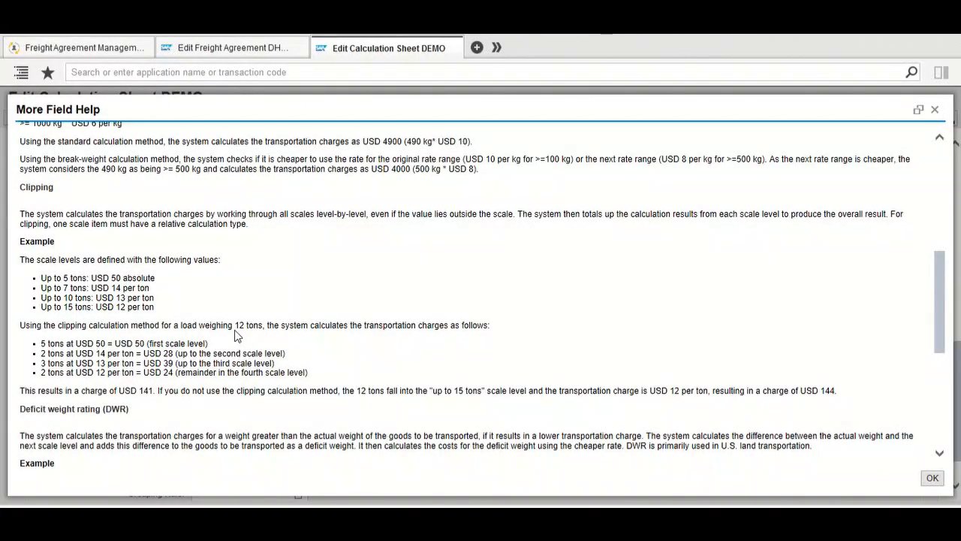
Compare the 12-ton load in the Clipping example with the scale level it falls into.
left_click_drag(235, 325, 263, 326)
left_click_drag(41, 307, 96, 314)
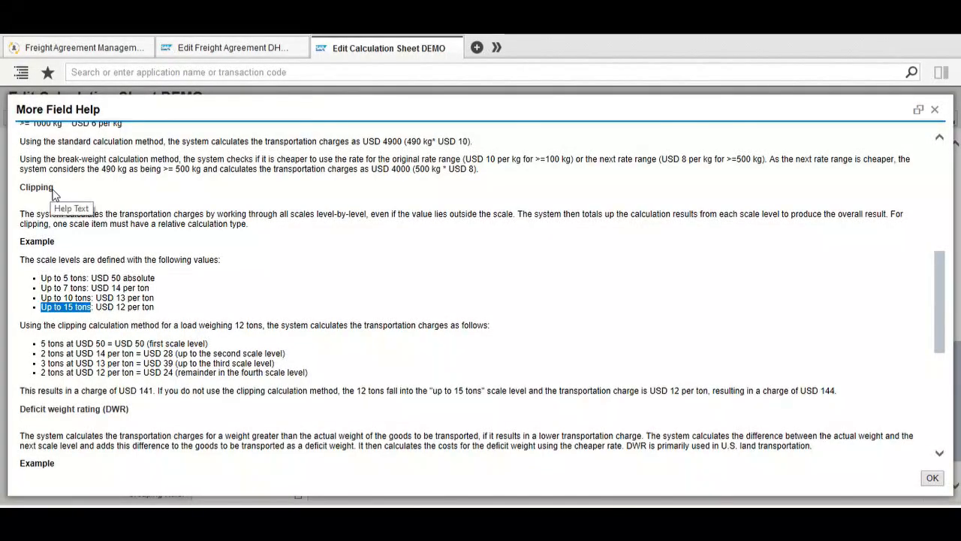
left_click_drag(53, 192, 31, 193)
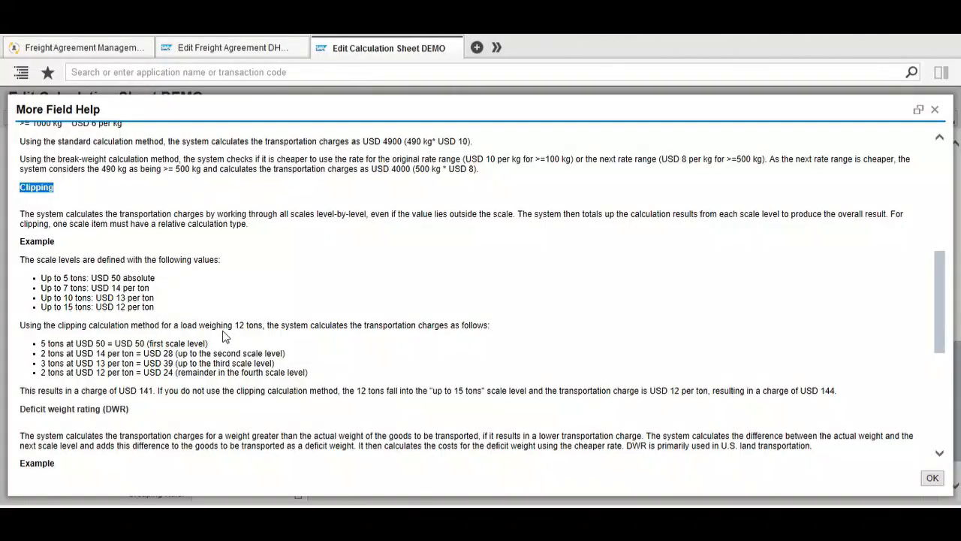
left_click_drag(235, 328, 255, 331)
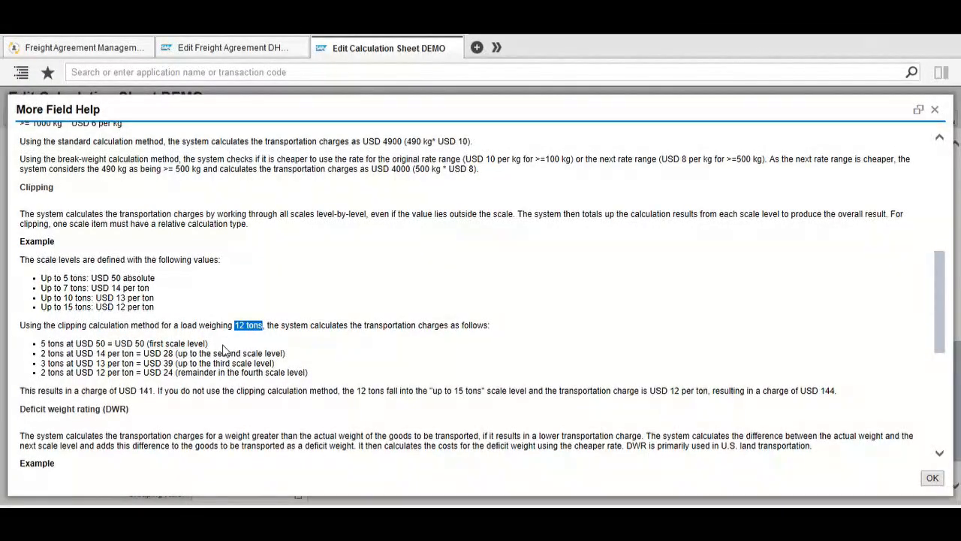
left_click(240, 333)
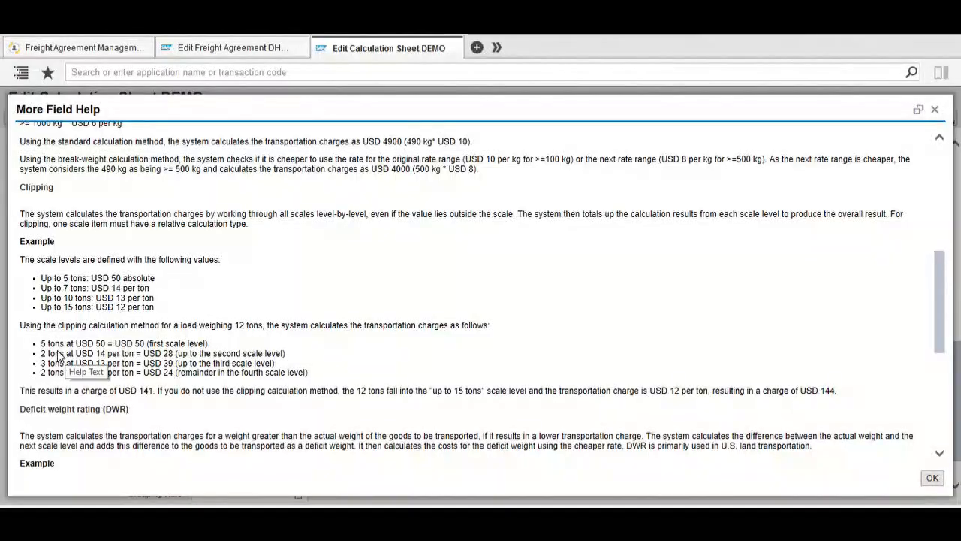
Trace the Clipping example's charge through each scale level to the resulting total, and close the field help.
left_click_drag(45, 344, 143, 349)
left_click(140, 344)
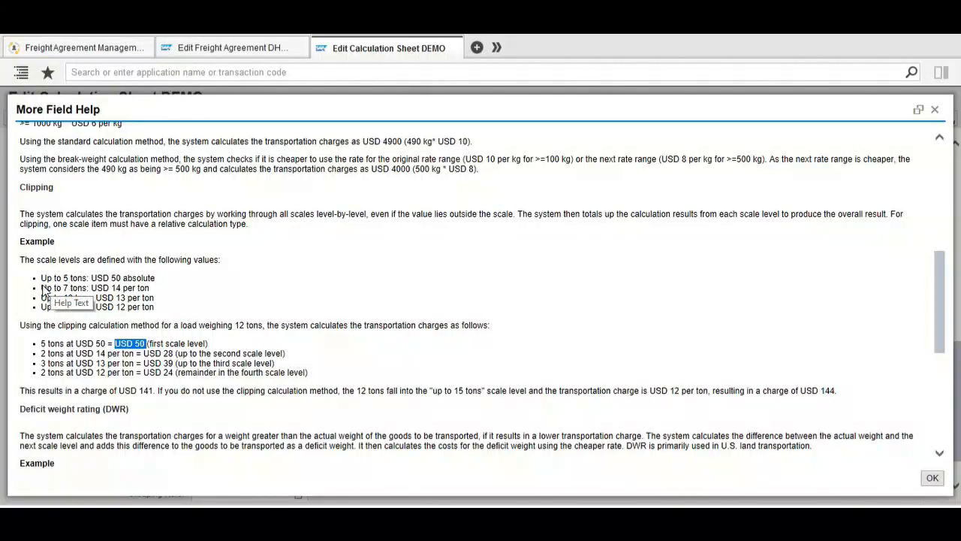
left_click_drag(41, 288, 90, 295)
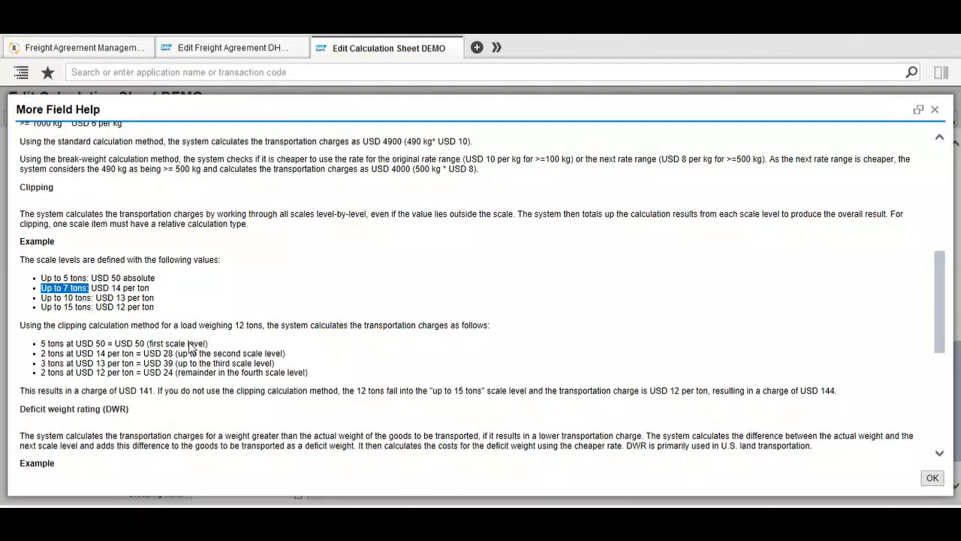
left_click(42, 359)
left_click_drag(43, 359, 95, 359)
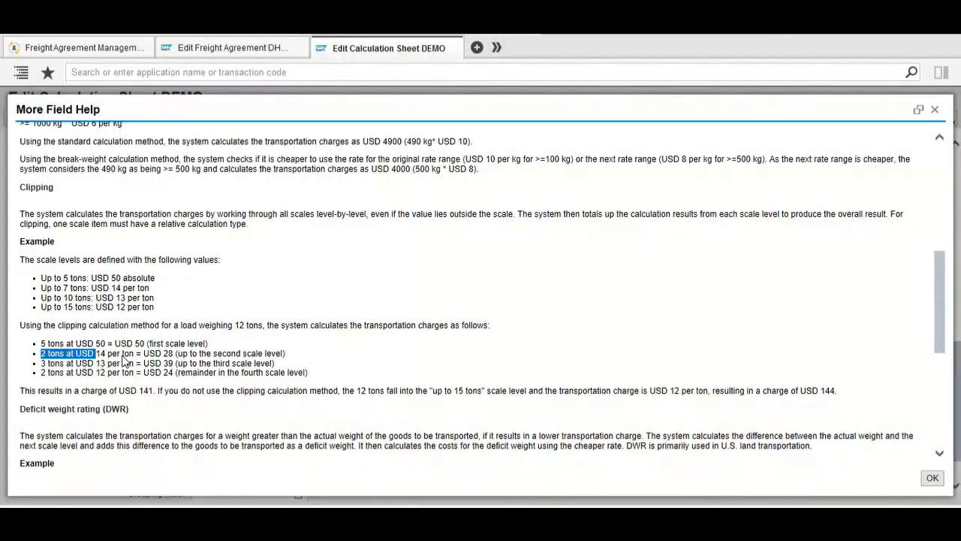
left_click(148, 357)
left_click_drag(144, 354, 173, 354)
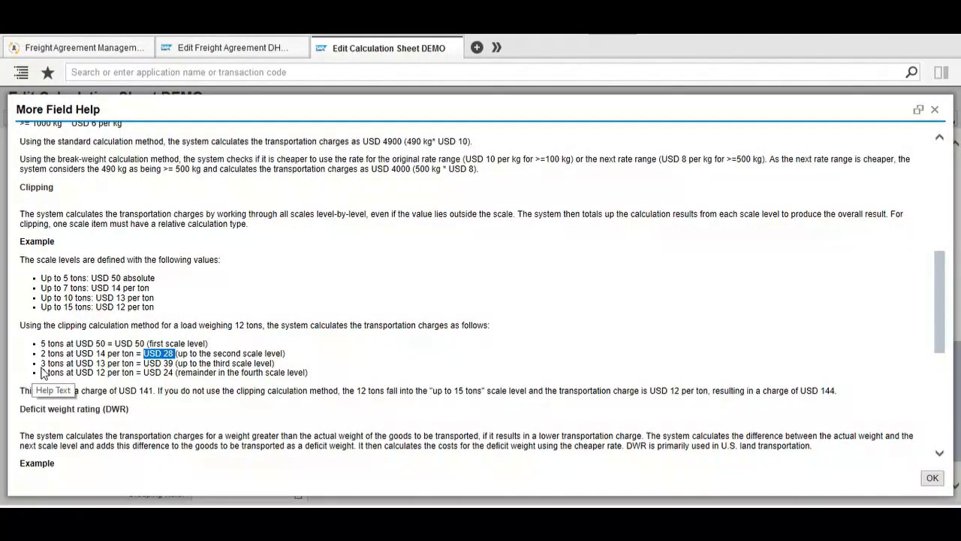
left_click_drag(144, 363, 173, 363)
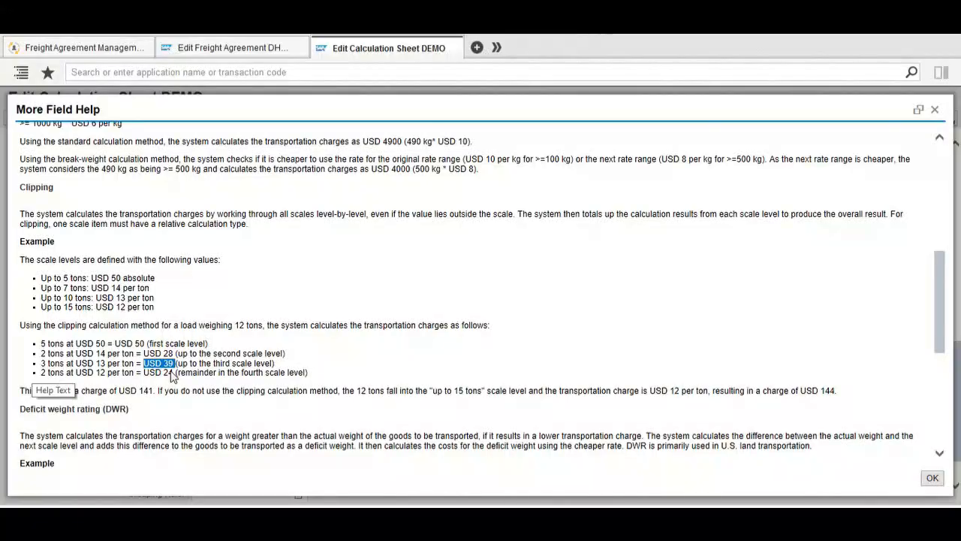
double_click(144, 392)
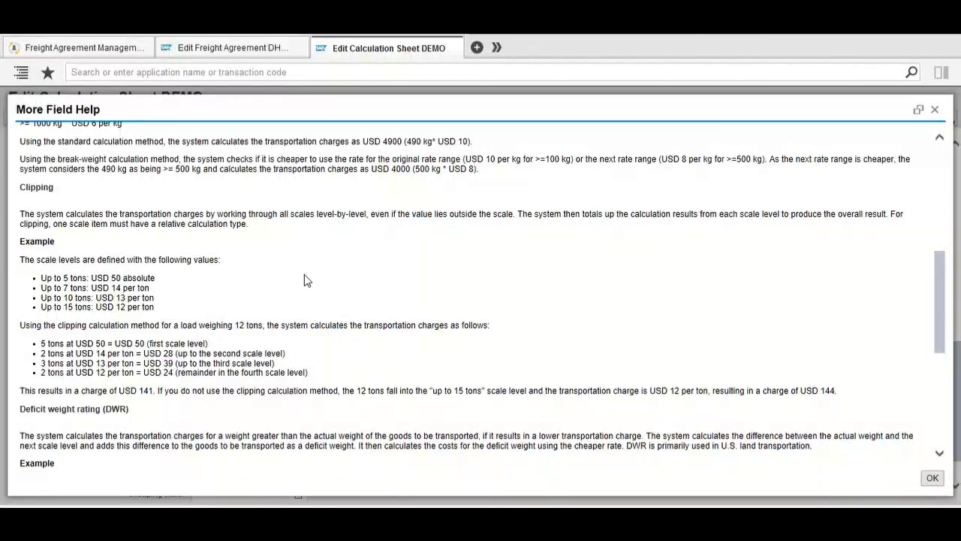
scroll(304, 276, "up", 5)
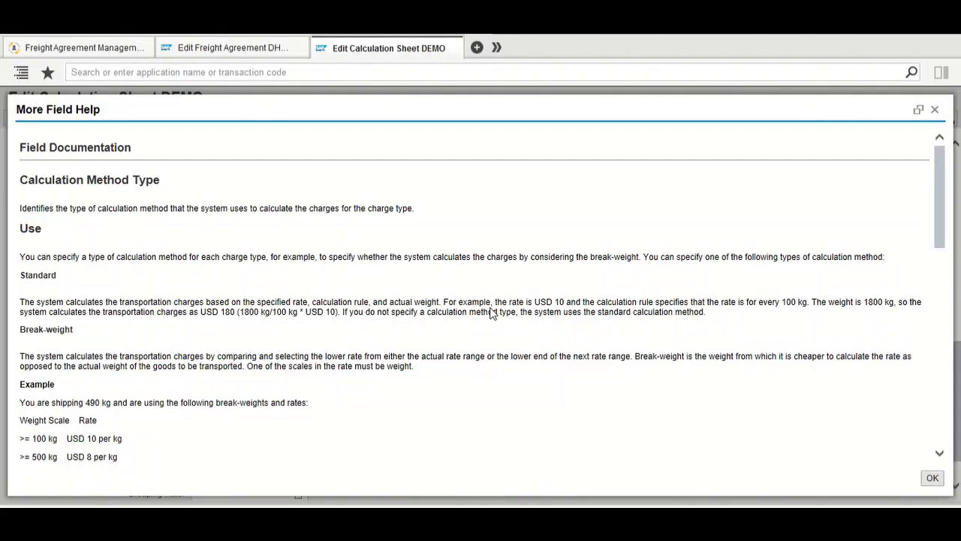
key("Escape")
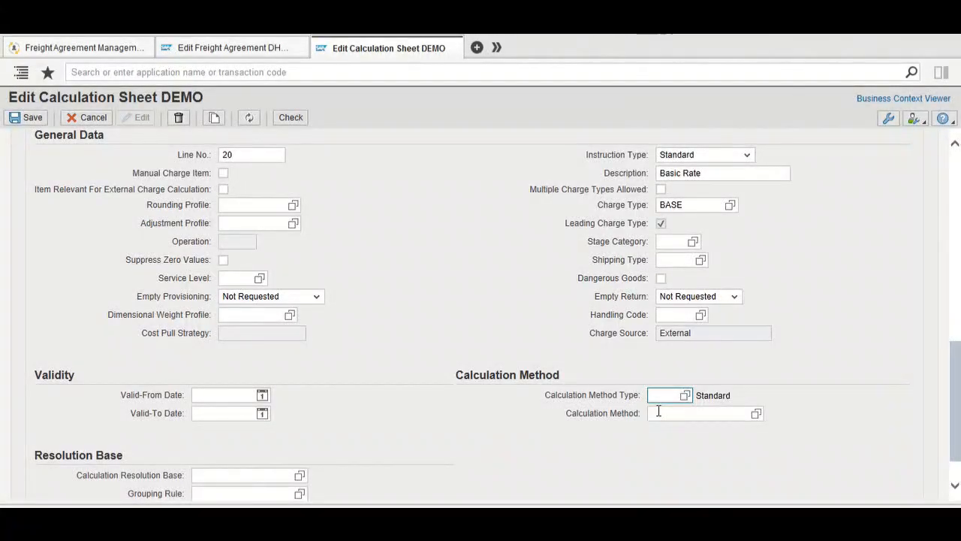
Set the Basic Rate line's Calculation Method Type to 6 (External System).
left_click(738, 409)
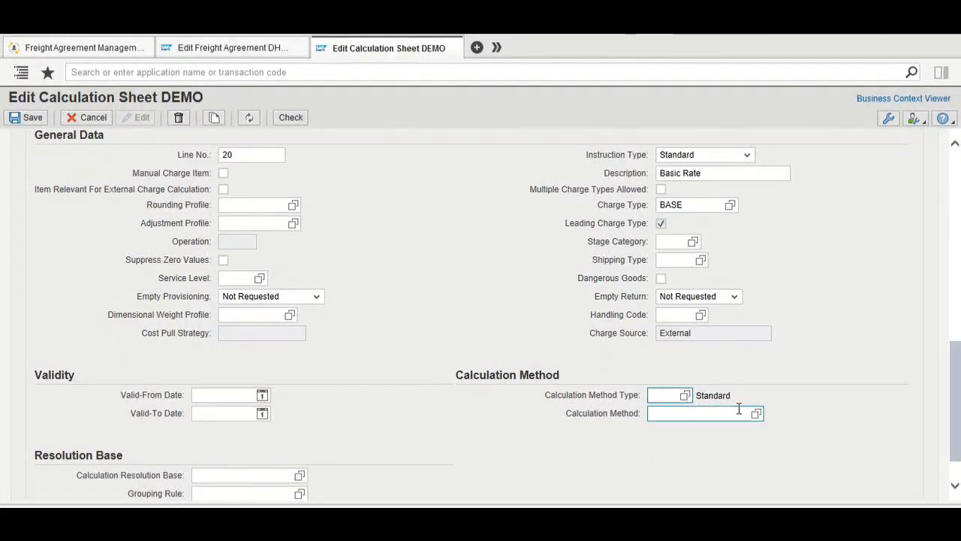
key("shift+Tab")
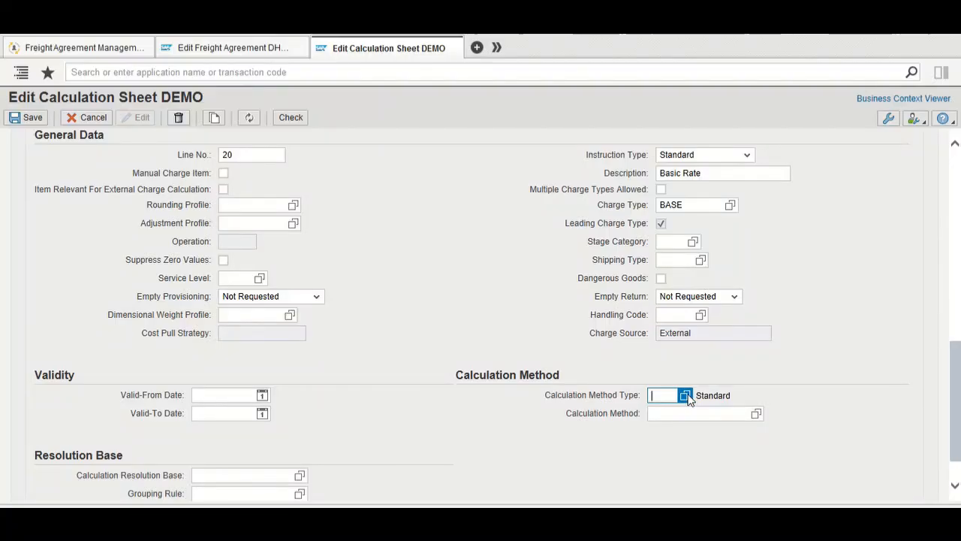
left_click(686, 395)
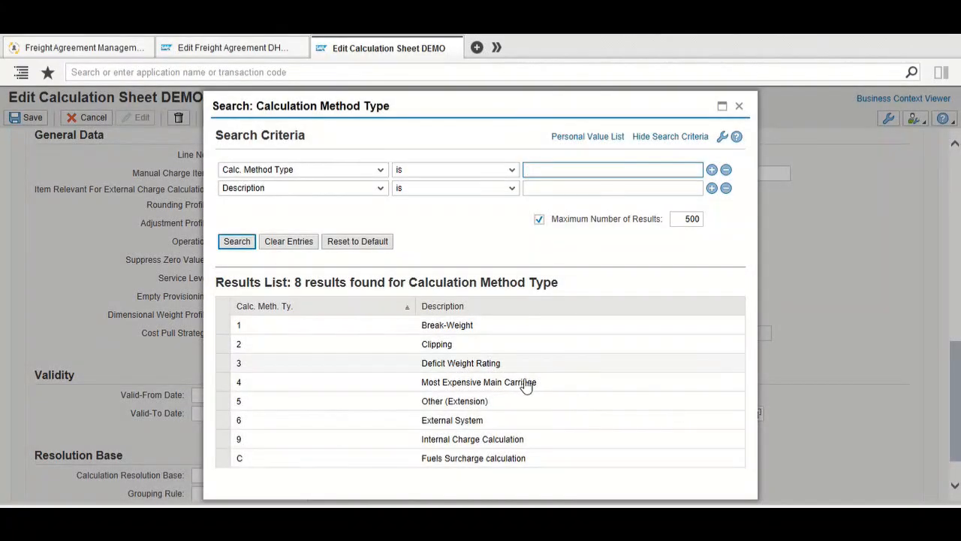
left_click(501, 422)
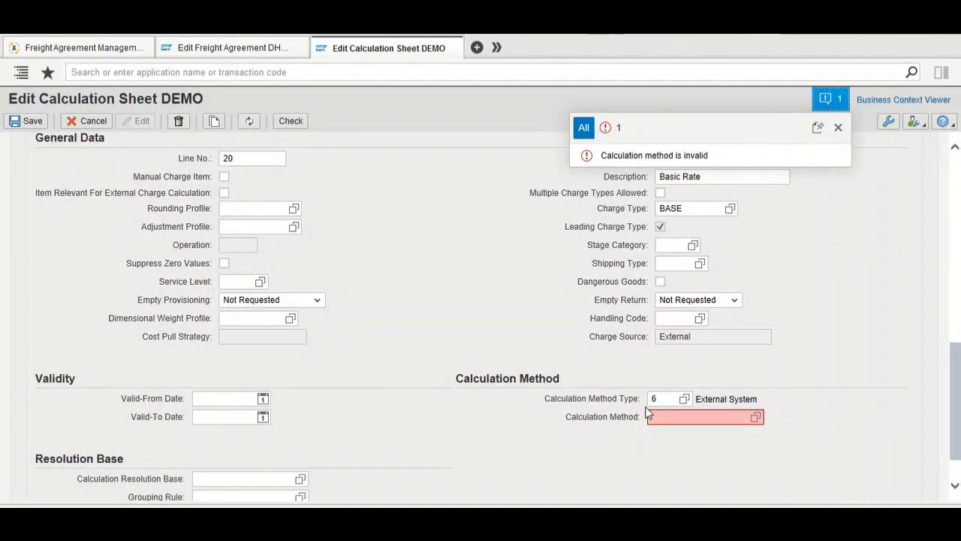
left_click(676, 418)
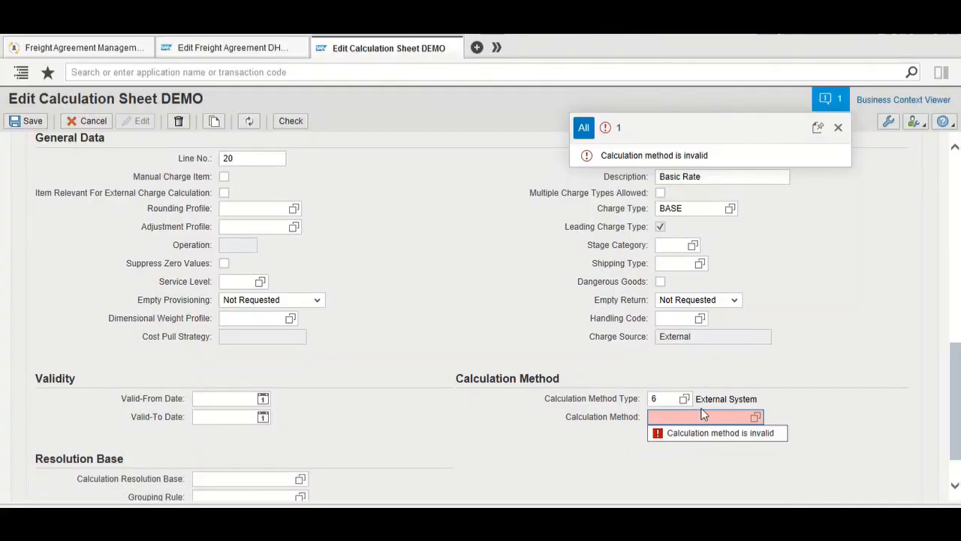
left_click_drag(697, 401, 765, 404)
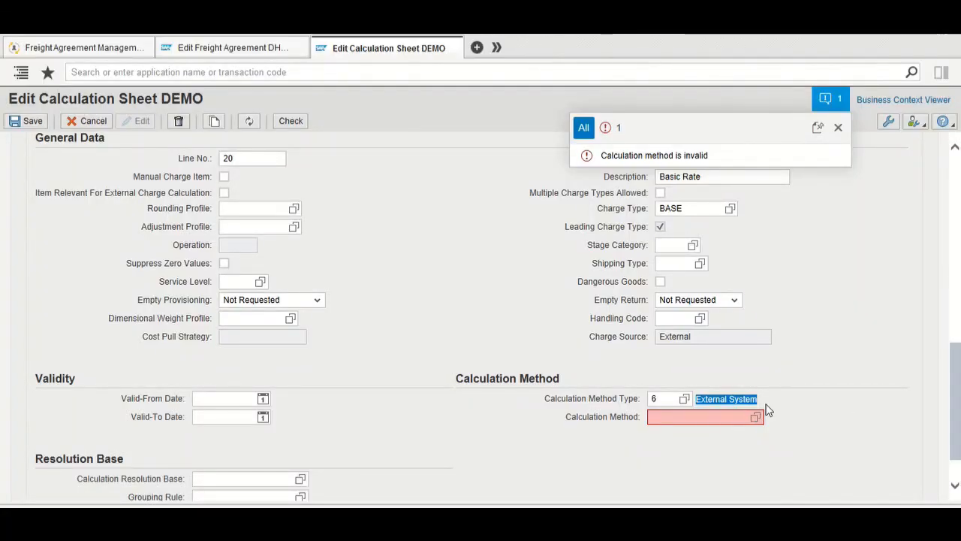
Review the available Calculation Method values for all method types and close the list without choosing one.
left_click(717, 416)
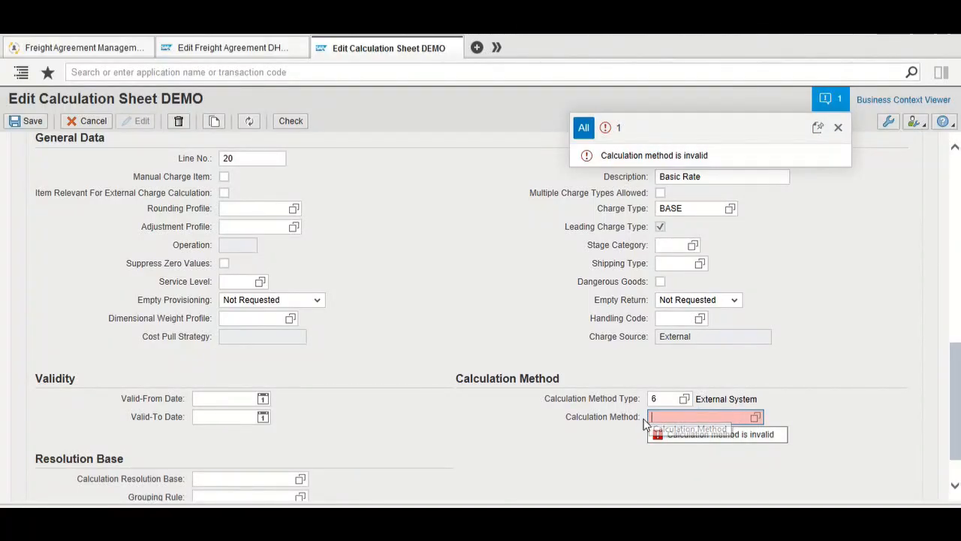
left_click(759, 419)
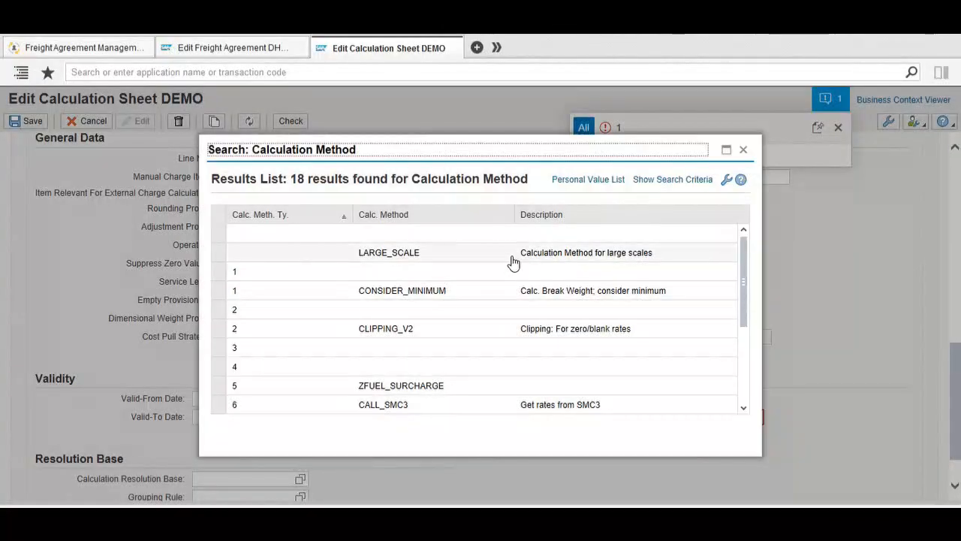
scroll(547, 375, "down", 4)
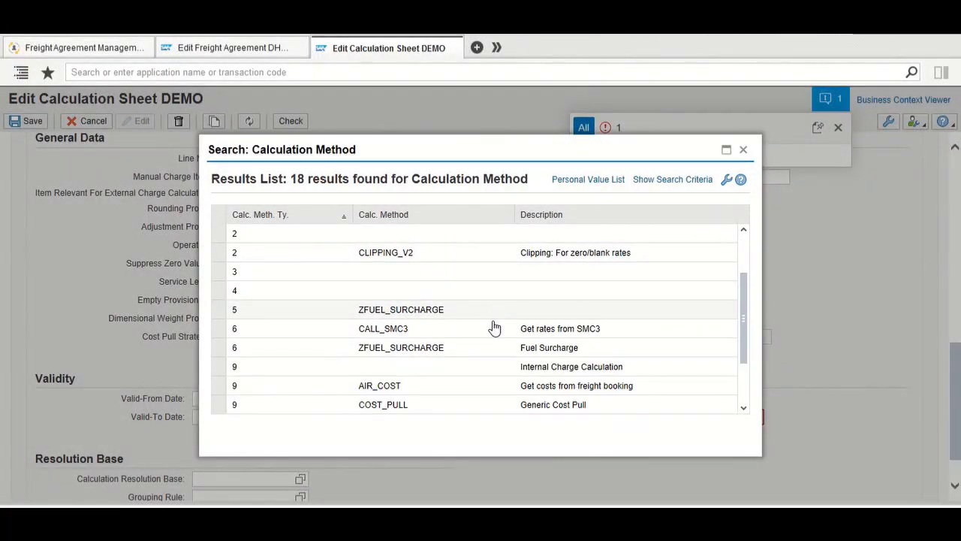
scroll(492, 360, "down", 2)
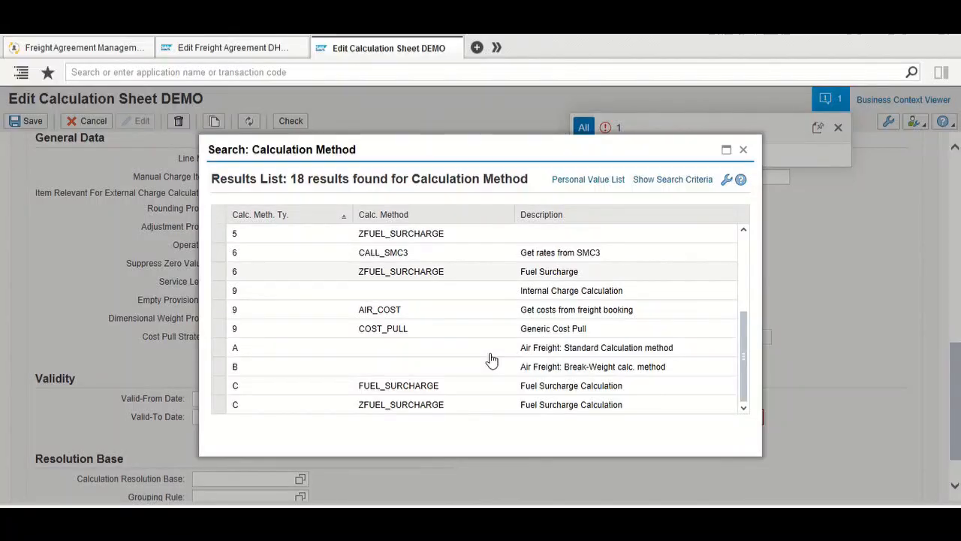
scroll(491, 361, "up", 4)
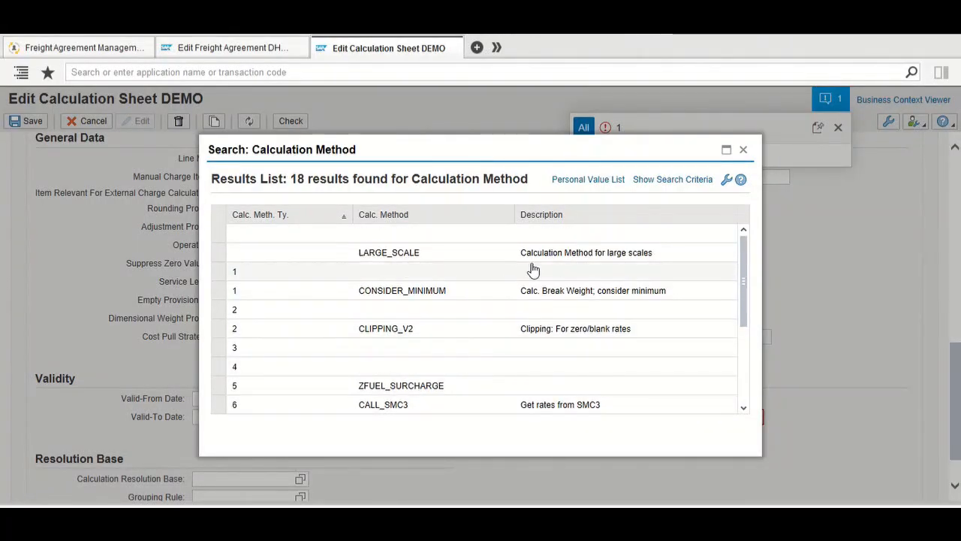
left_click(742, 150)
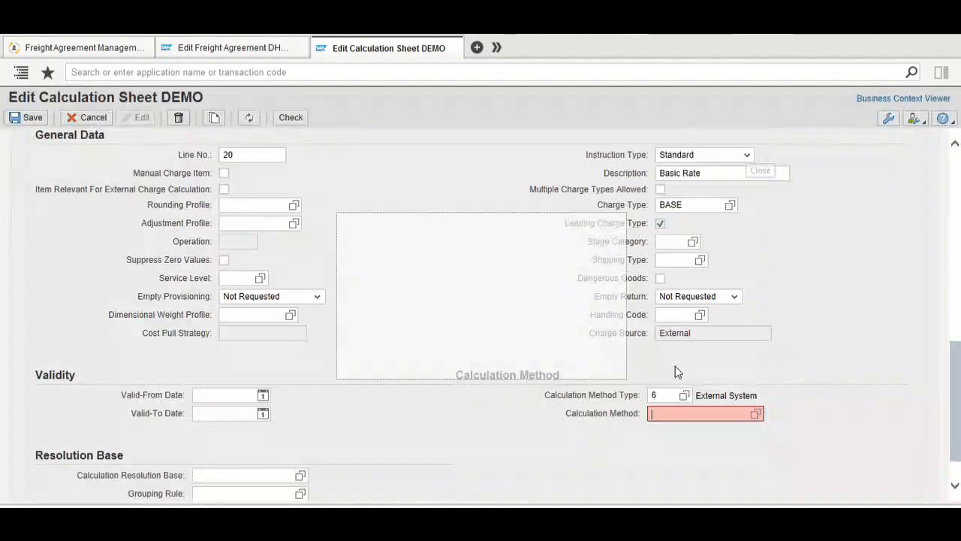
Clear the Calculation Method Type to return the Basic Rate line to the Standard method.
key("BackSpace")
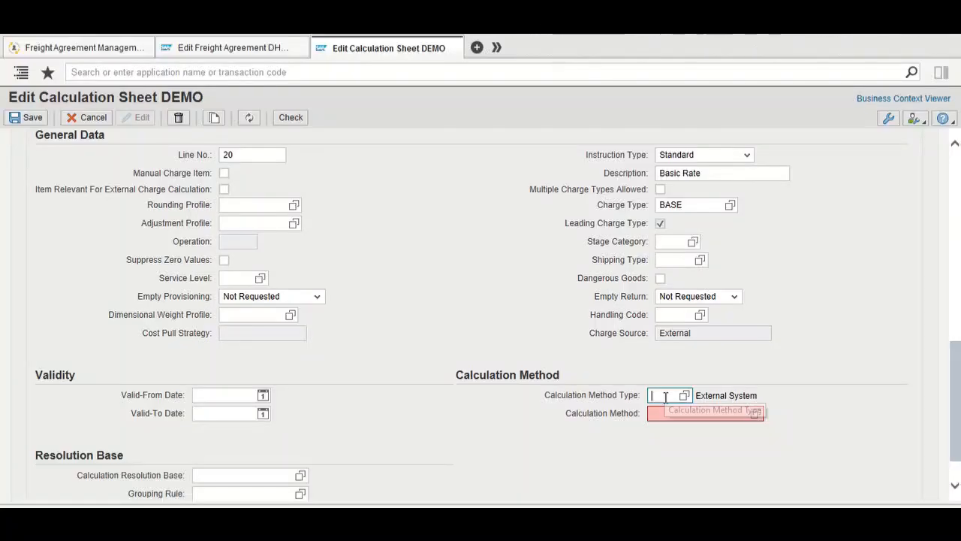
key("Return")
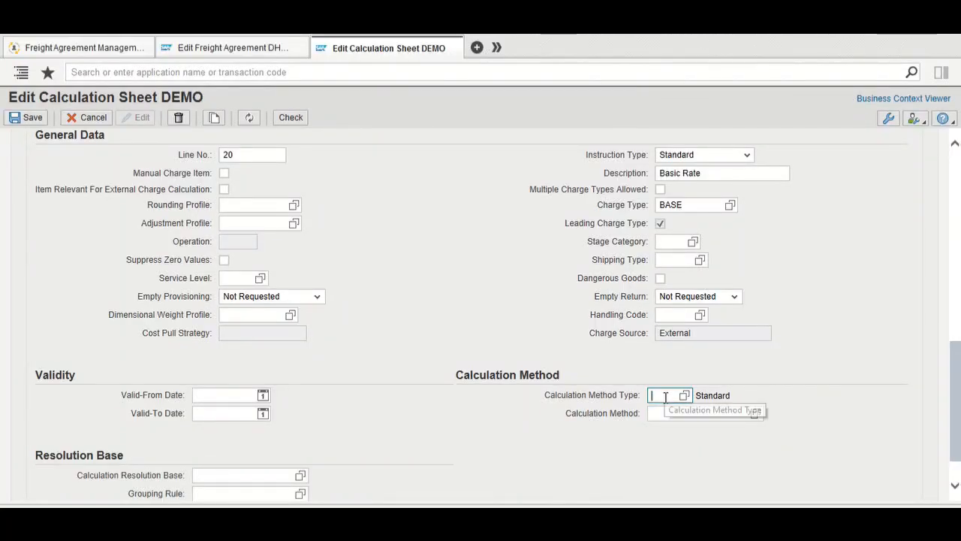
double_click(712, 395)
left_click(751, 389)
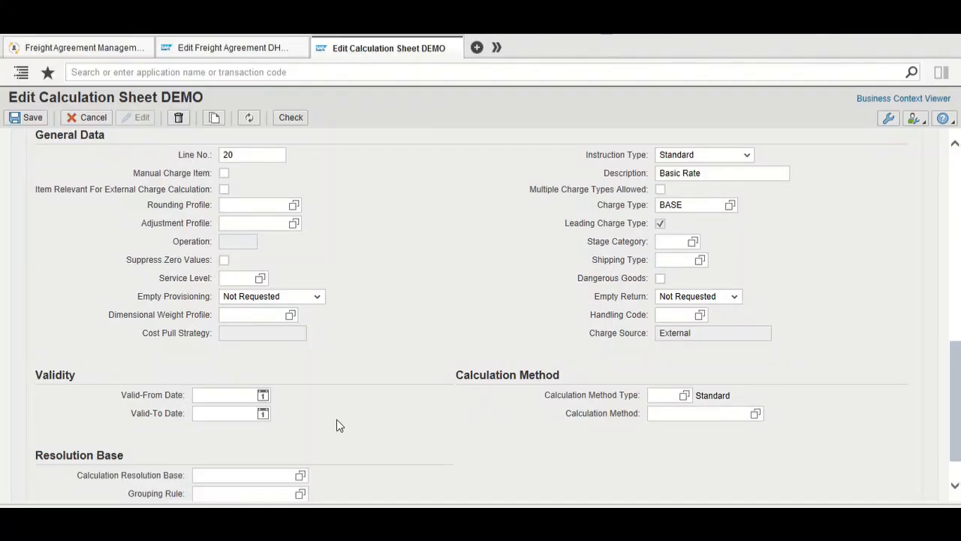
Display the list of available values for Calculation Resolution Base in the Resolution Base section.
scroll(336, 426, "down", 1)
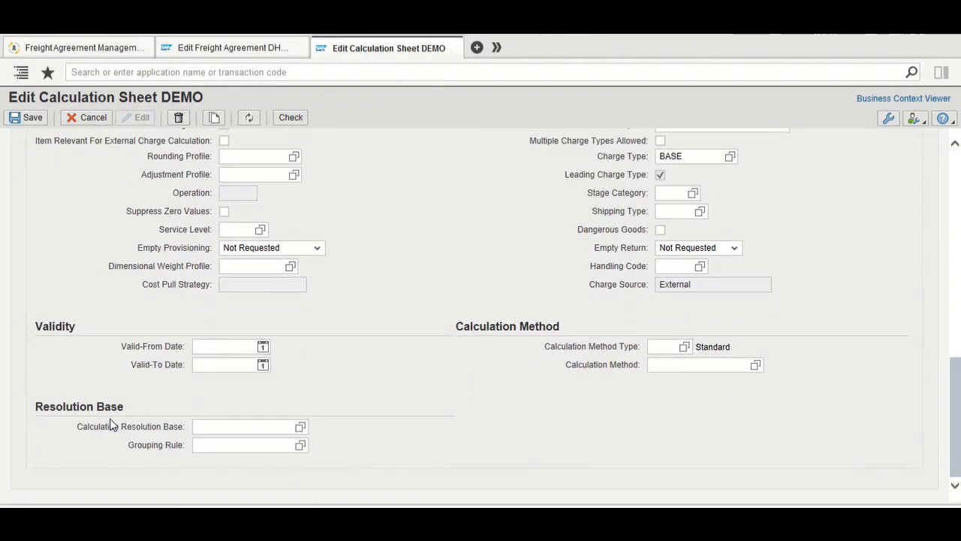
left_click(203, 427)
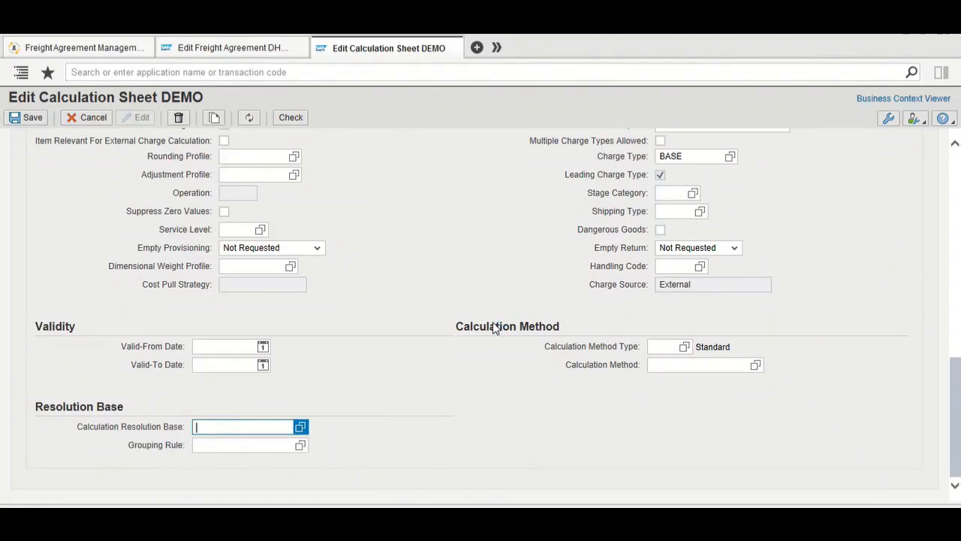
key("F4")
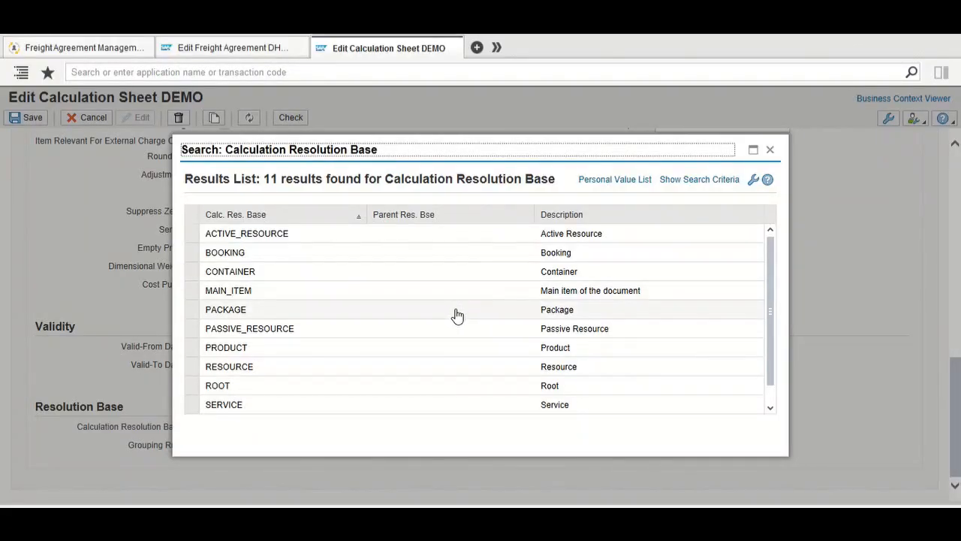
Review the available Calculation Resolution Base values from ACTIVE_RESOURCE to STAGE and close the list without choosing one.
scroll(458, 315, "down", 1)
scroll(457, 316, "up", 1)
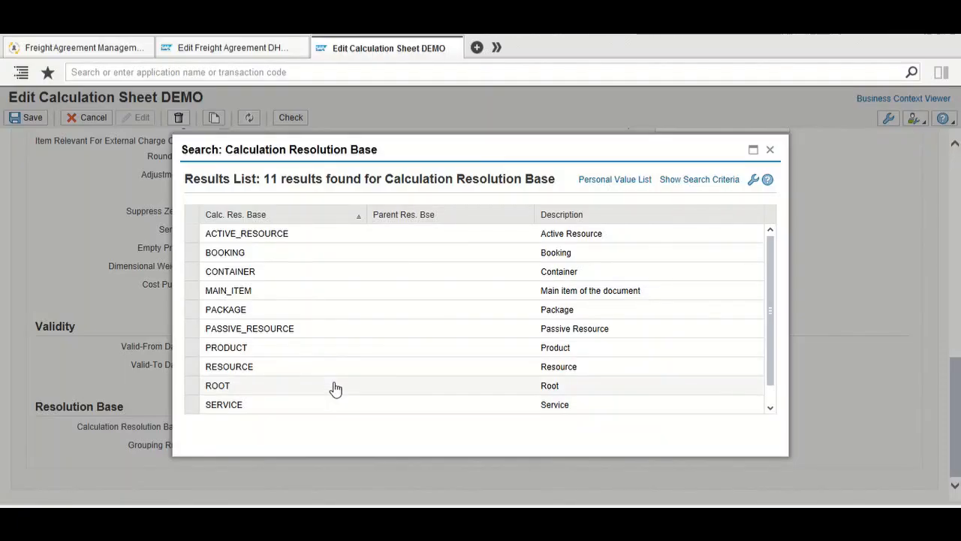
scroll(332, 388, "down", 1)
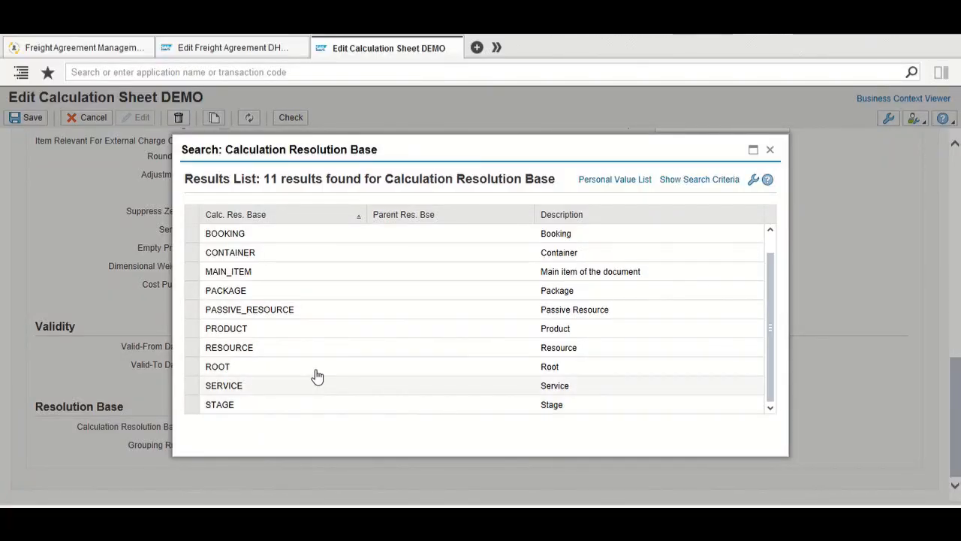
scroll(349, 322, "up", 1)
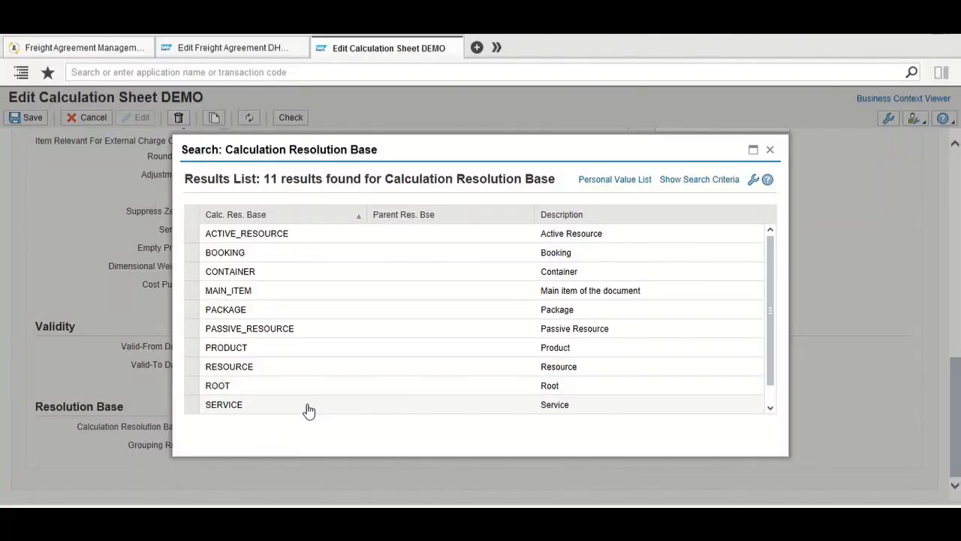
scroll(308, 409, "down", 1)
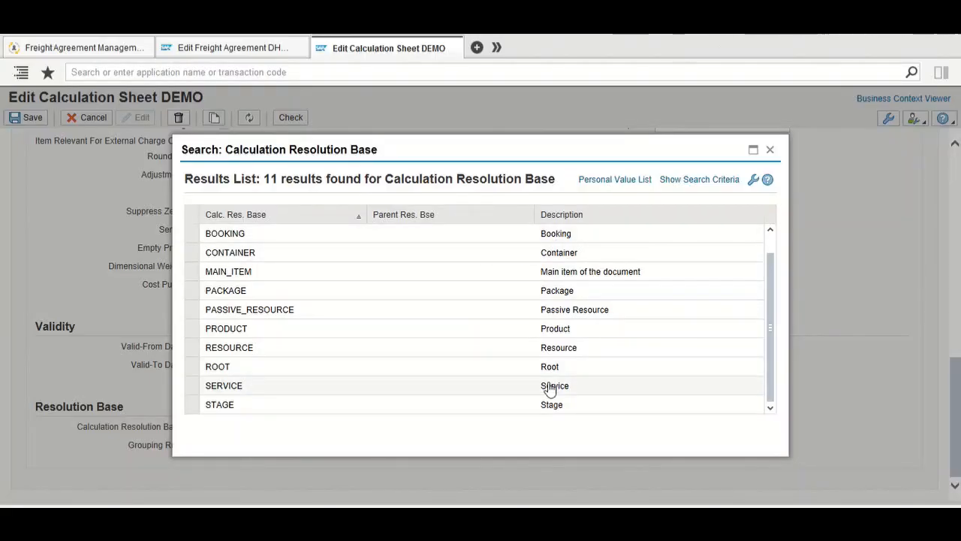
left_click(771, 151)
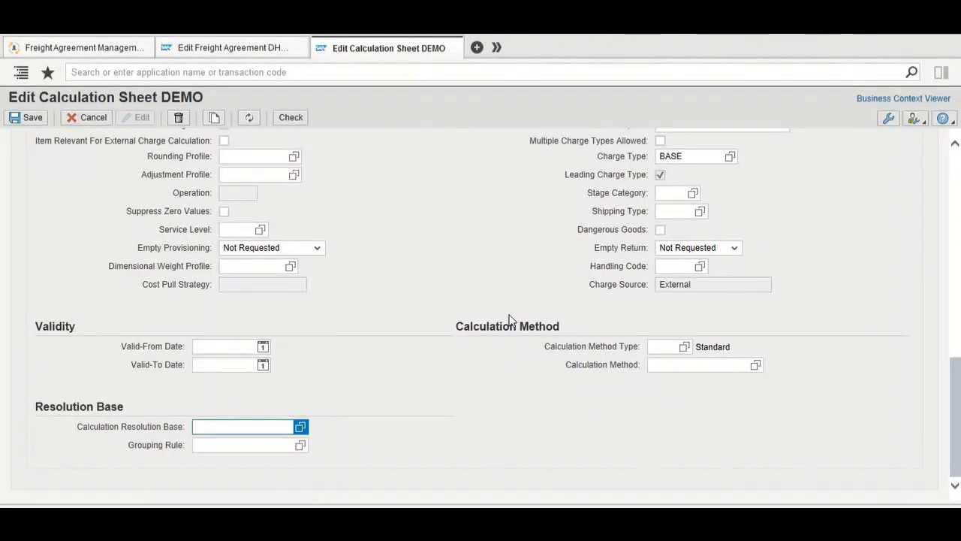
Display the Rate details of the Basic Rate line and examine its Amount field.
scroll(513, 200, "up", 3)
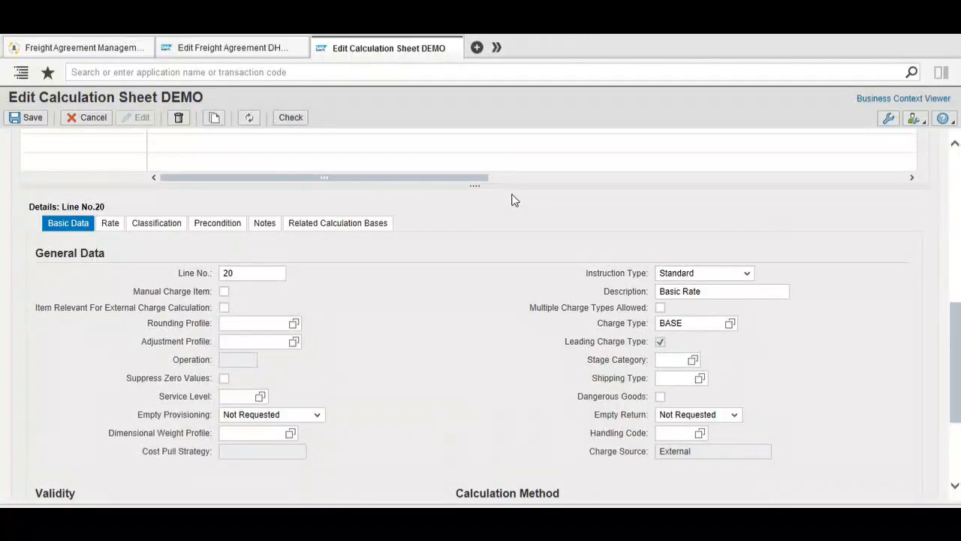
scroll(333, 278, "up", 1)
scroll(333, 279, "up", 4)
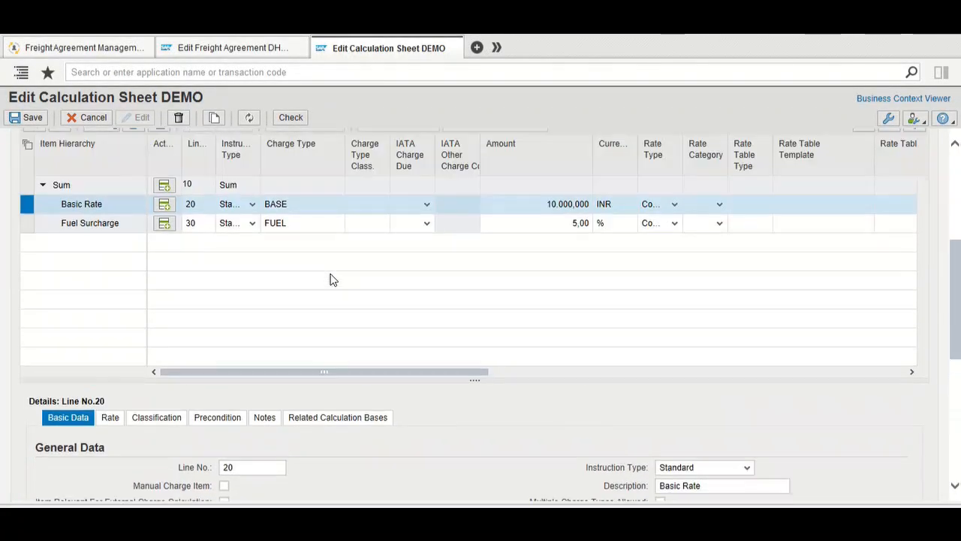
scroll(332, 280, "down", 2)
scroll(333, 279, "down", 3)
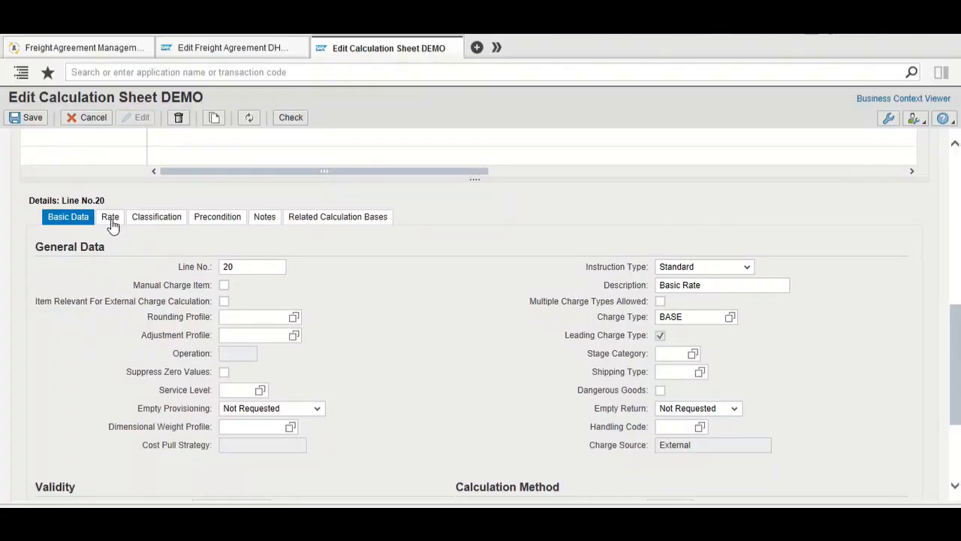
left_click(110, 220)
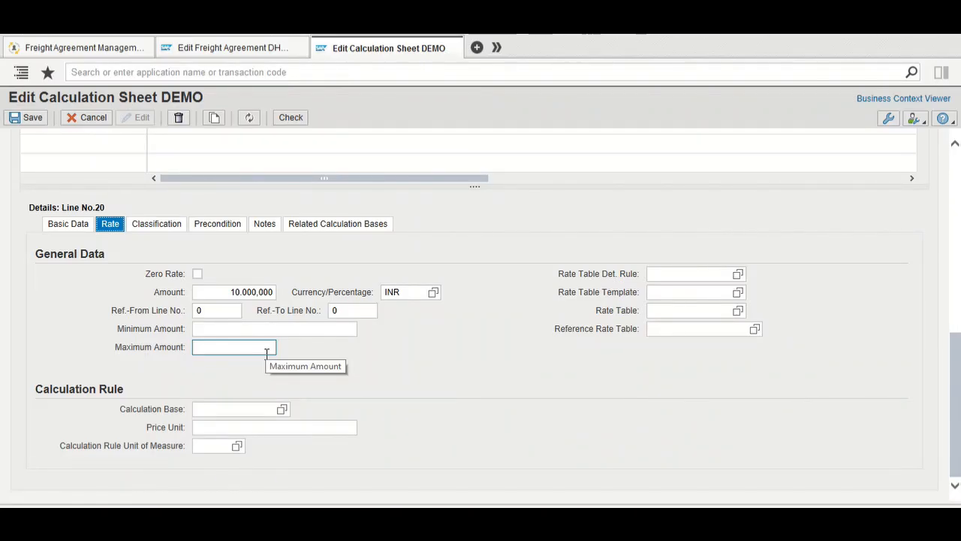
left_click_drag(232, 296, 273, 298)
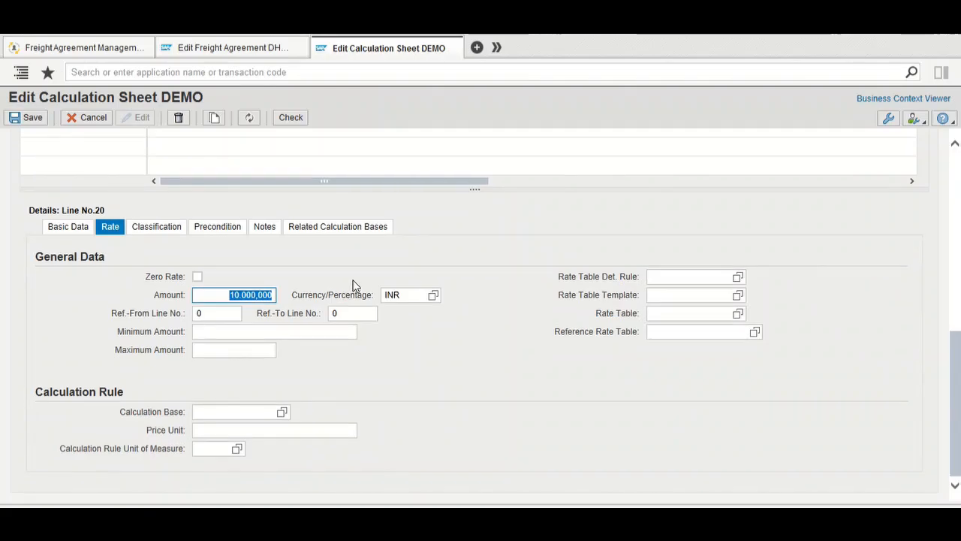
Compare the Basic Rate amount with the item hierarchy and inspect its Ref.-From and Ref.-To Line No. fields.
scroll(353, 286, "up", 3)
scroll(451, 284, "up", 4)
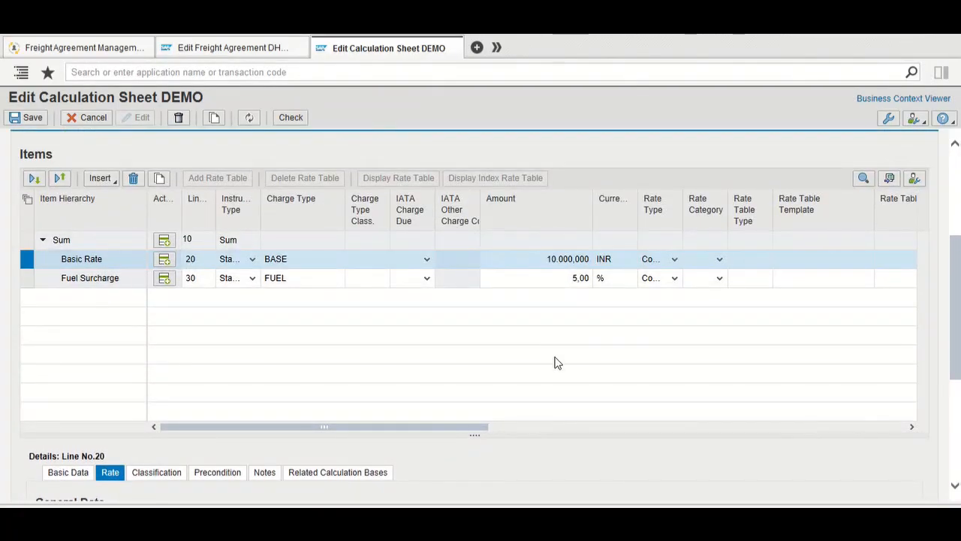
scroll(554, 360, "down", 7)
left_click(228, 312)
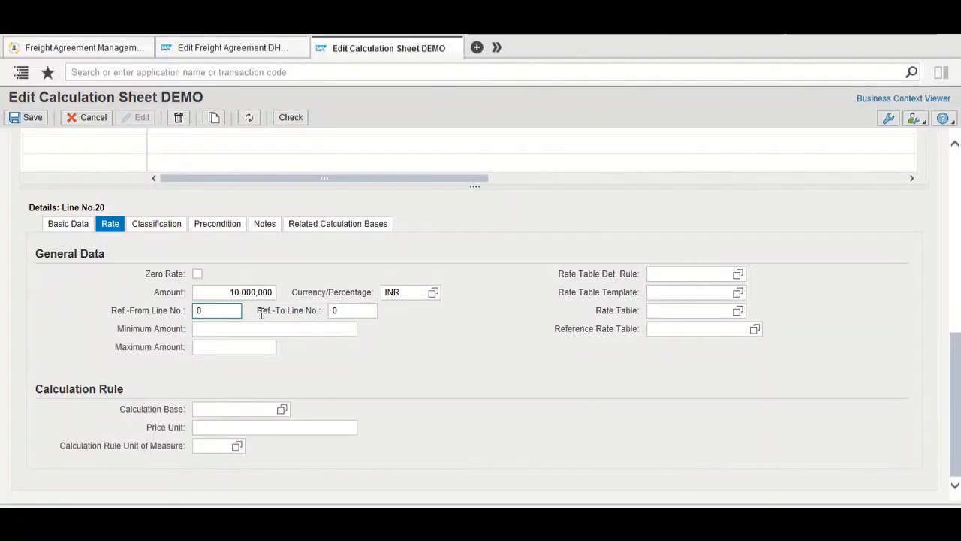
left_click(346, 311)
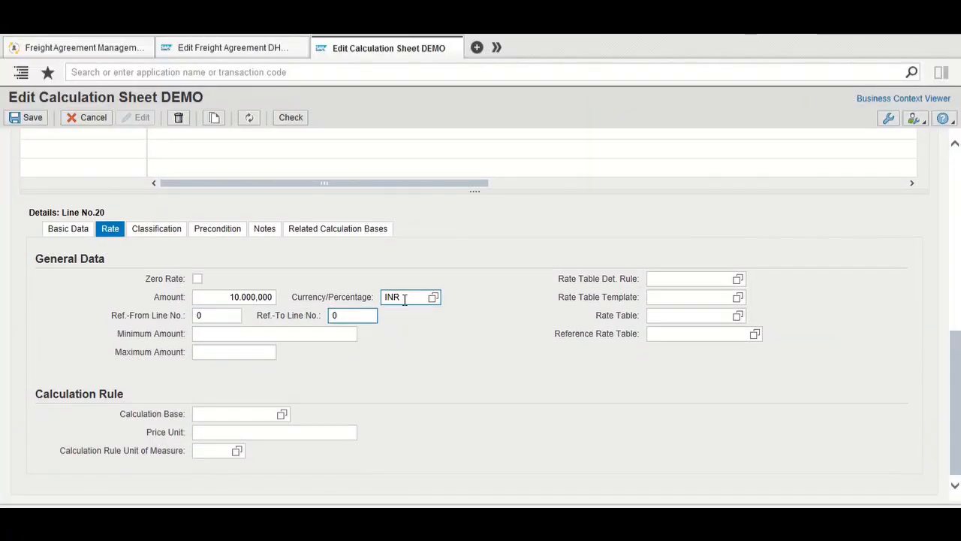
Inspect the Fuel Surcharge line's rate and reference line numbers, and return to the Basic Rate line.
scroll(403, 298, "up", 4)
left_click(118, 171)
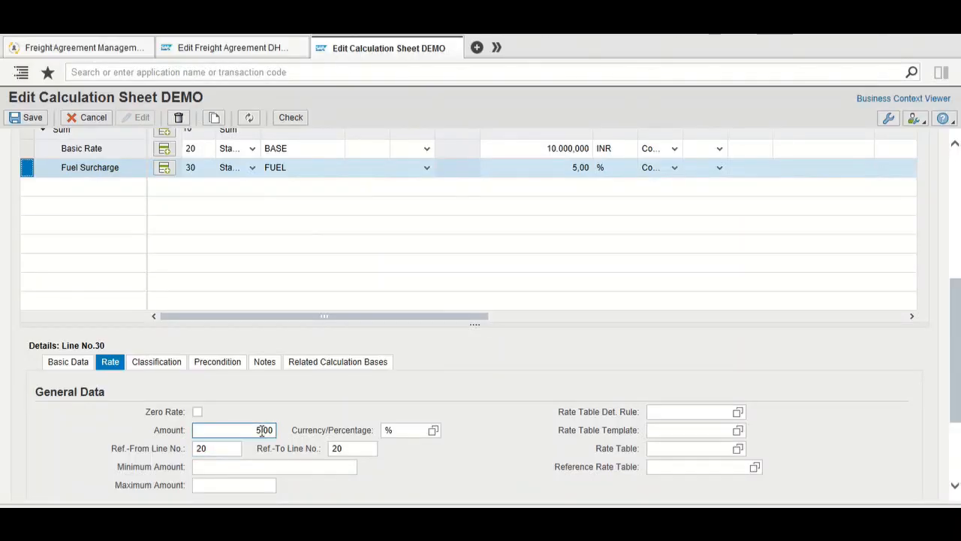
left_click(197, 466)
left_click(106, 149)
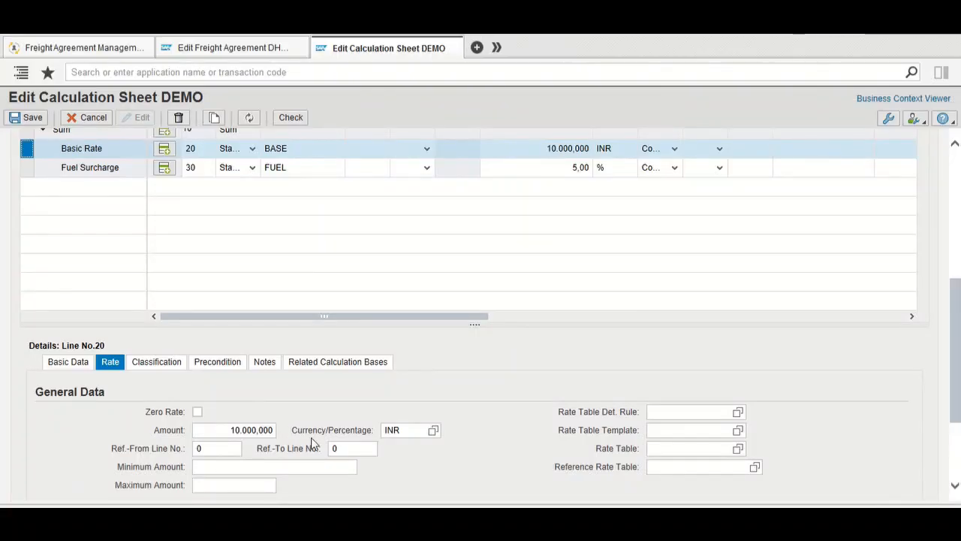
Examine the Basic Rate line's currency and its Minimum Amount and Maximum Amount fields.
scroll(432, 438, "down", 2)
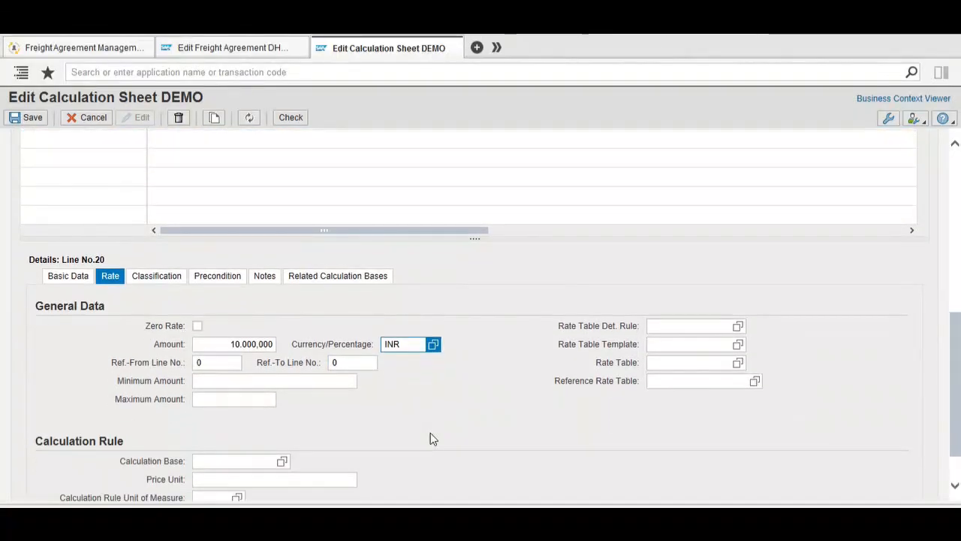
left_click(216, 398)
left_click(231, 379)
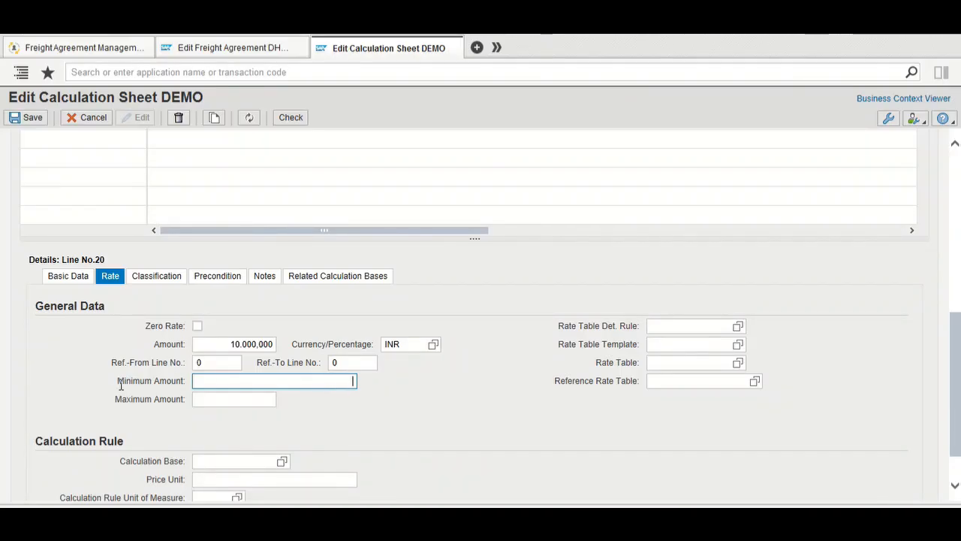
left_click_drag(120, 384, 180, 385)
left_click(182, 383)
scroll(428, 411, "down", 1)
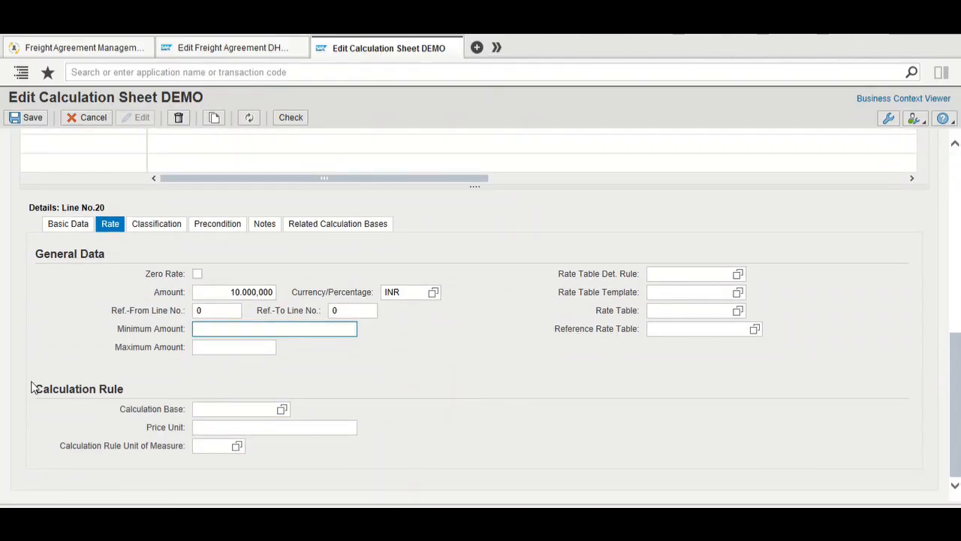
Examine the Basic Rate line's Calculation Rule fields and its Rate Table and Rate Table Det. Rule fields.
left_click_drag(35, 388, 117, 391)
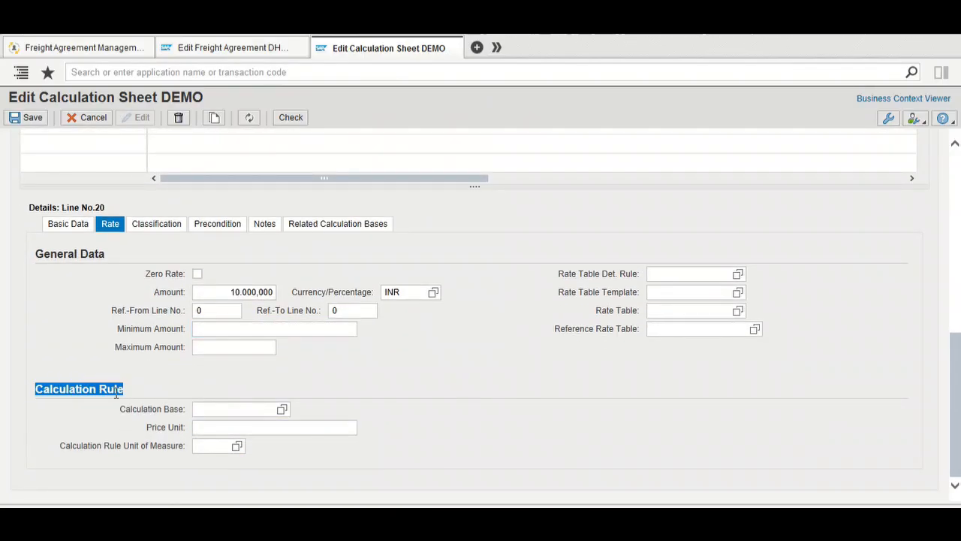
left_click(197, 408)
left_click(203, 427)
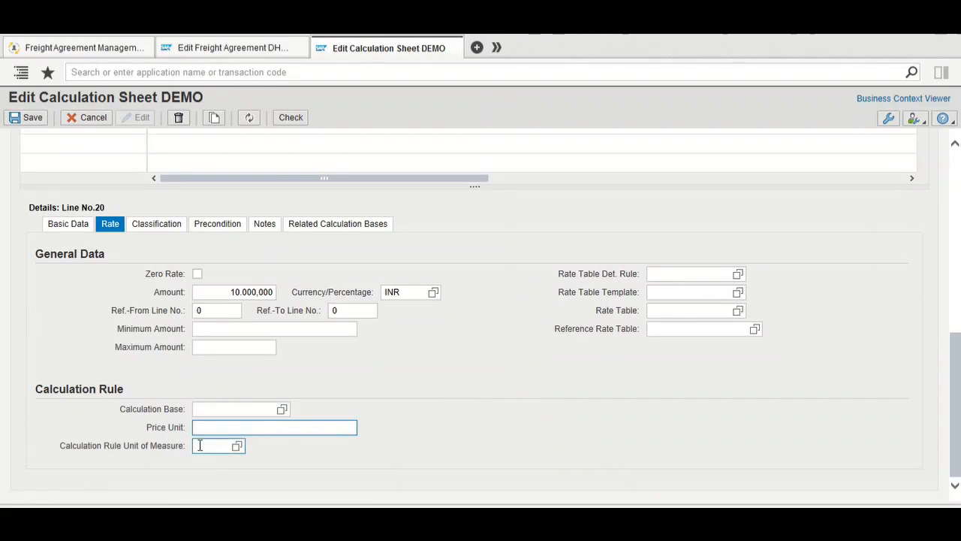
left_click(200, 446)
left_click(204, 427)
left_click(203, 410)
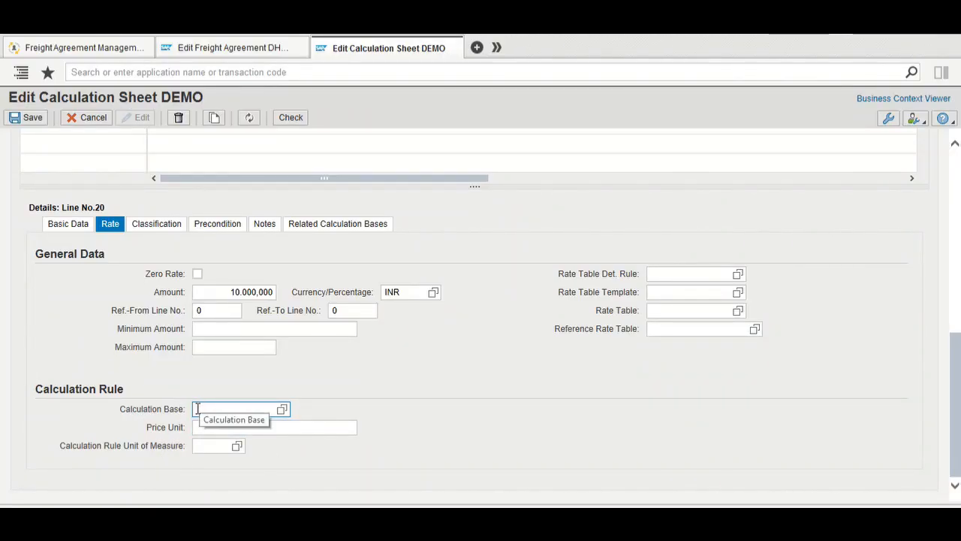
left_click(225, 427)
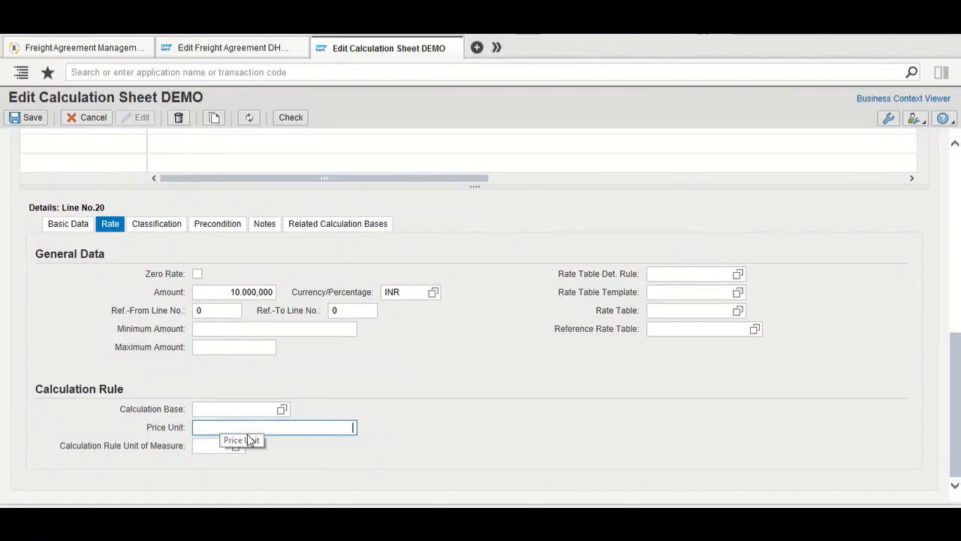
left_click(199, 446)
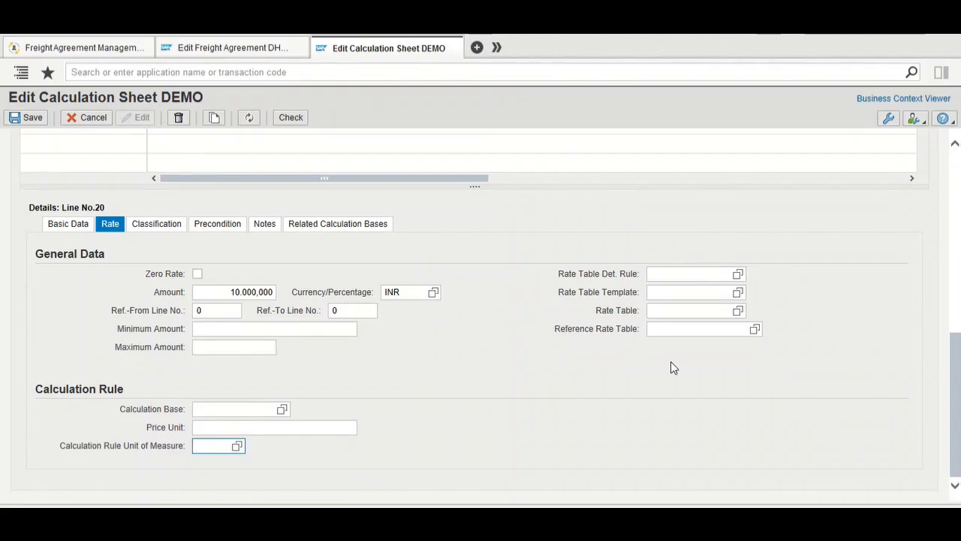
left_click(674, 314)
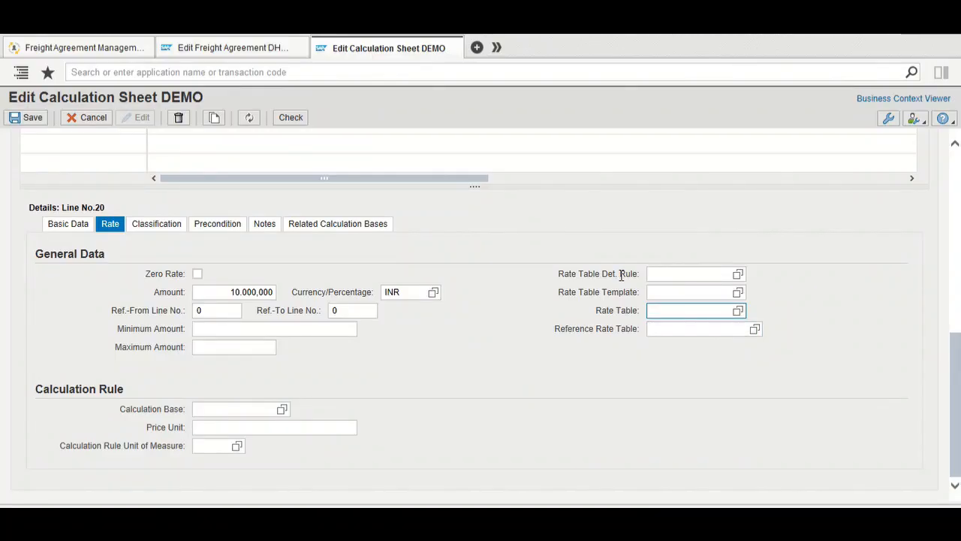
left_click(651, 274)
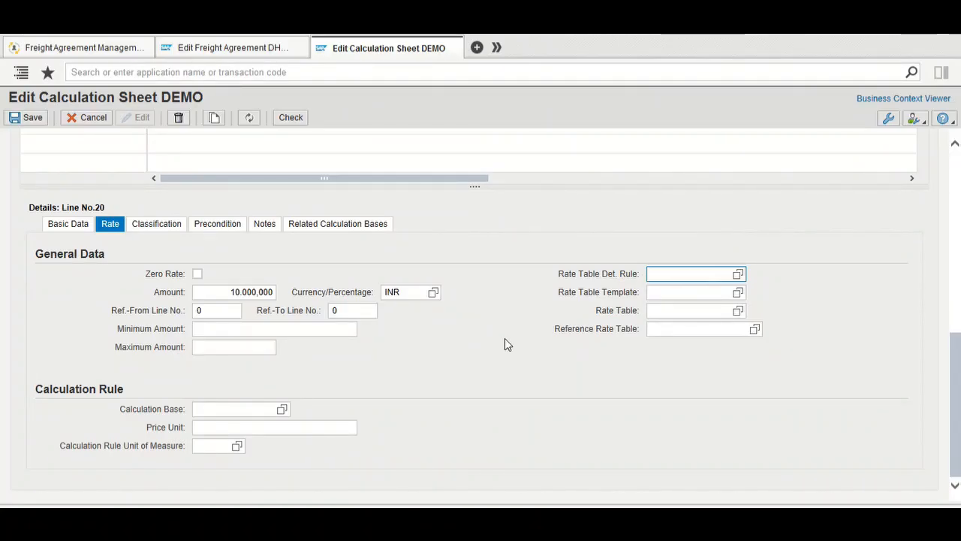
Review the Basic Rate line's Classification details, including charge category and subcategory, against the charge items.
left_click(156, 225)
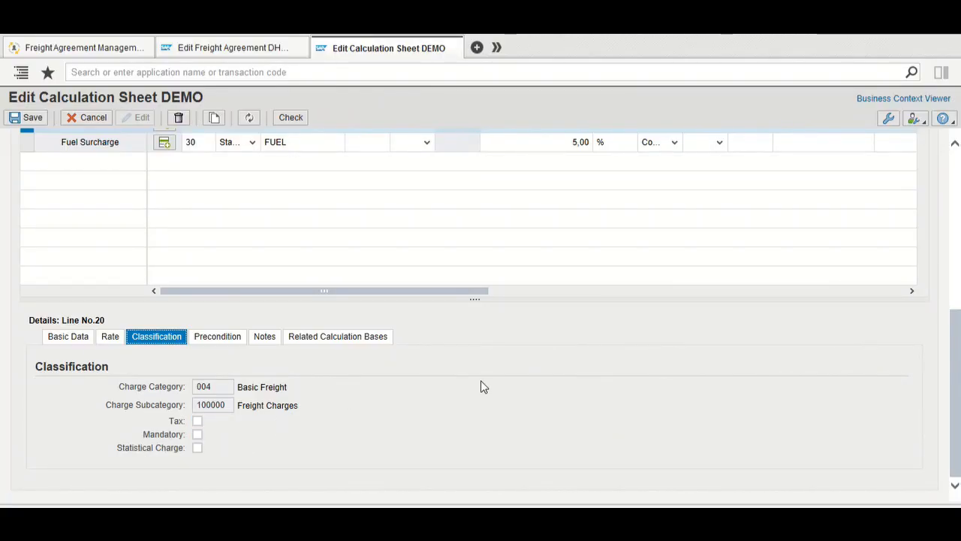
scroll(481, 386, "up", 2)
scroll(484, 387, "down", 1)
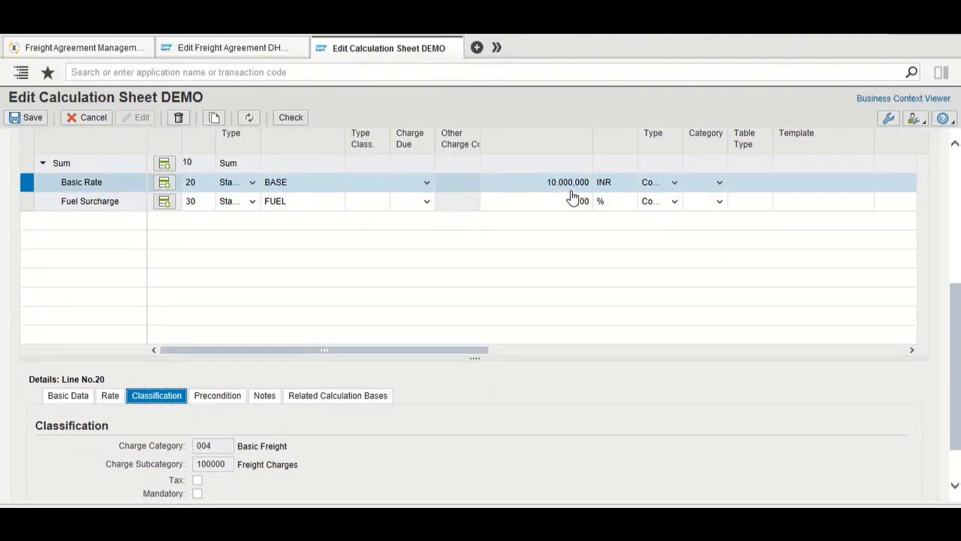
scroll(546, 285, "down", 2)
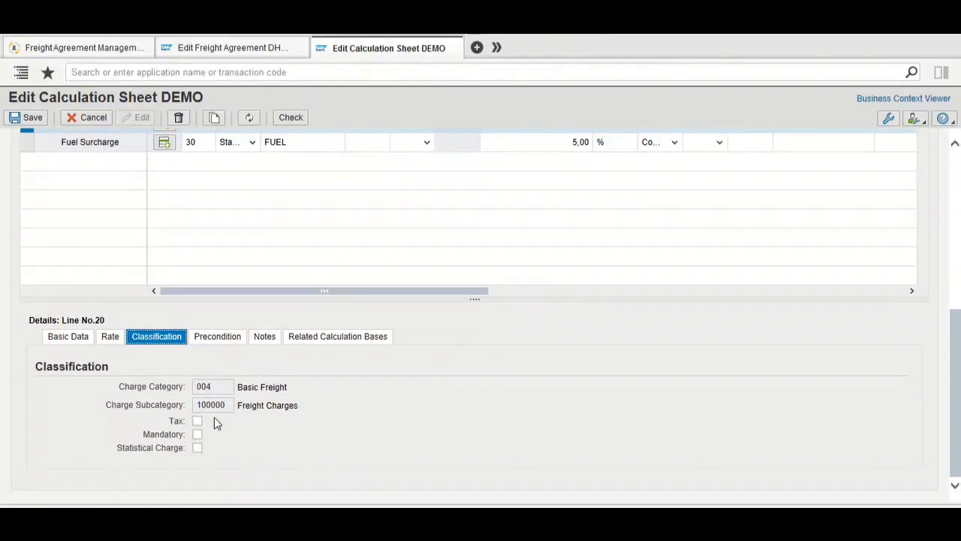
scroll(450, 385, "up", 3)
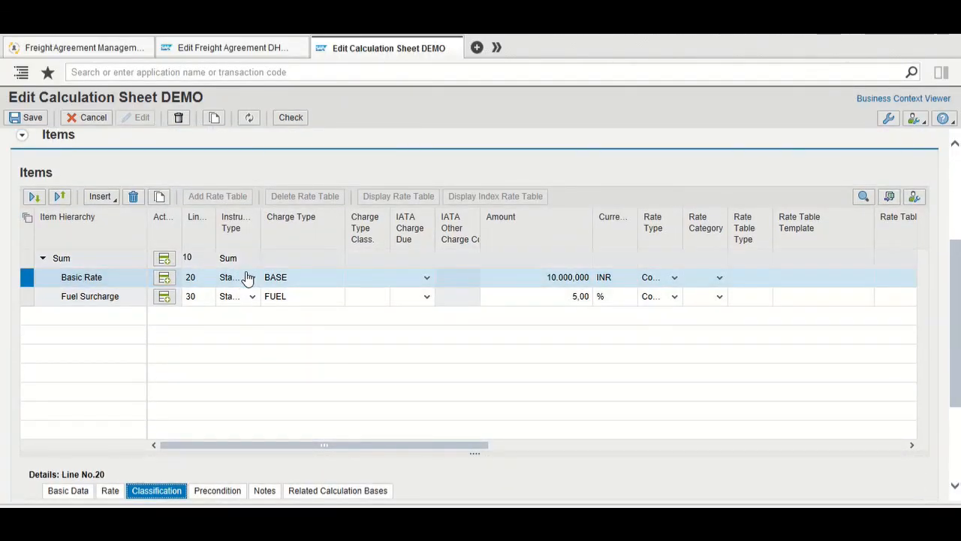
scroll(352, 353, "down", 3)
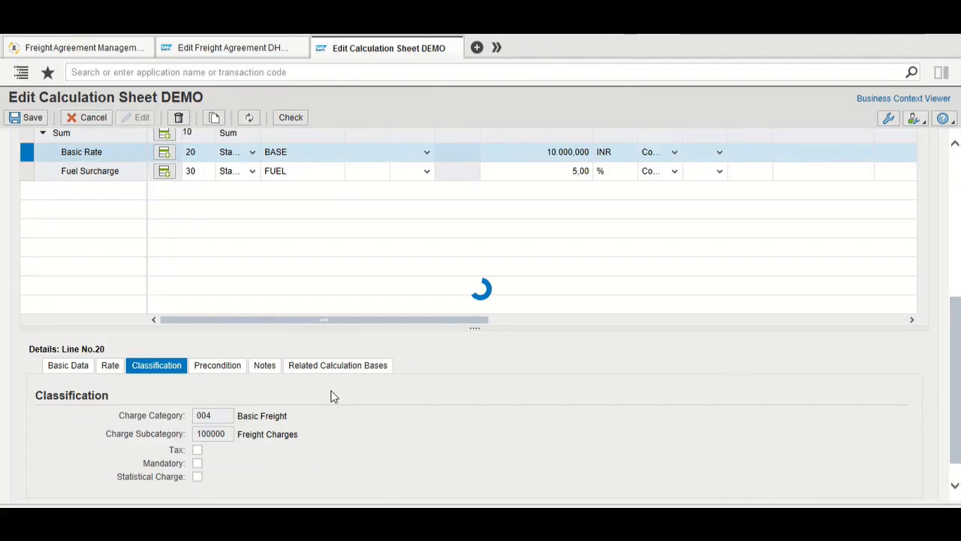
Insert an empty trade lane row in the Basic Rate line's Precondition and view its Orientation options without choosing one.
left_click(237, 364)
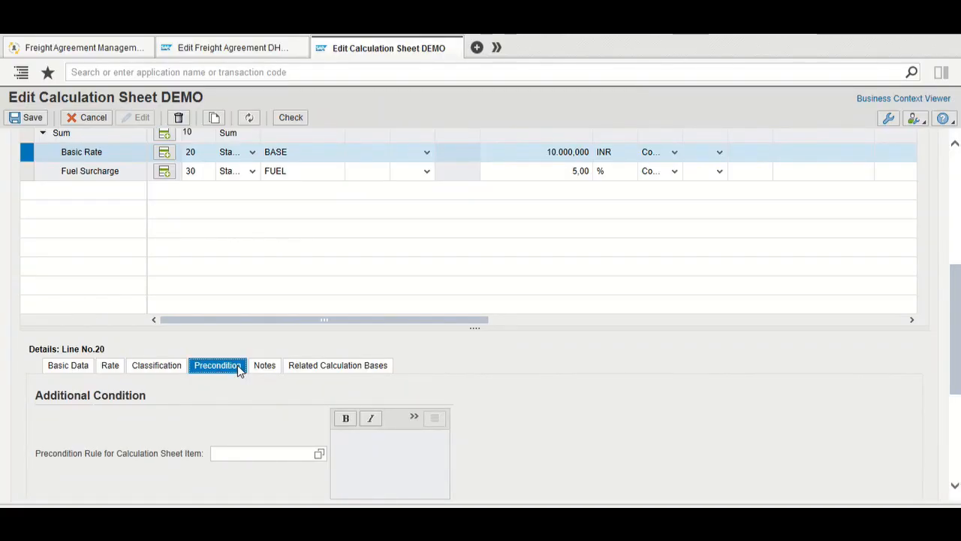
scroll(508, 382, "down", 3)
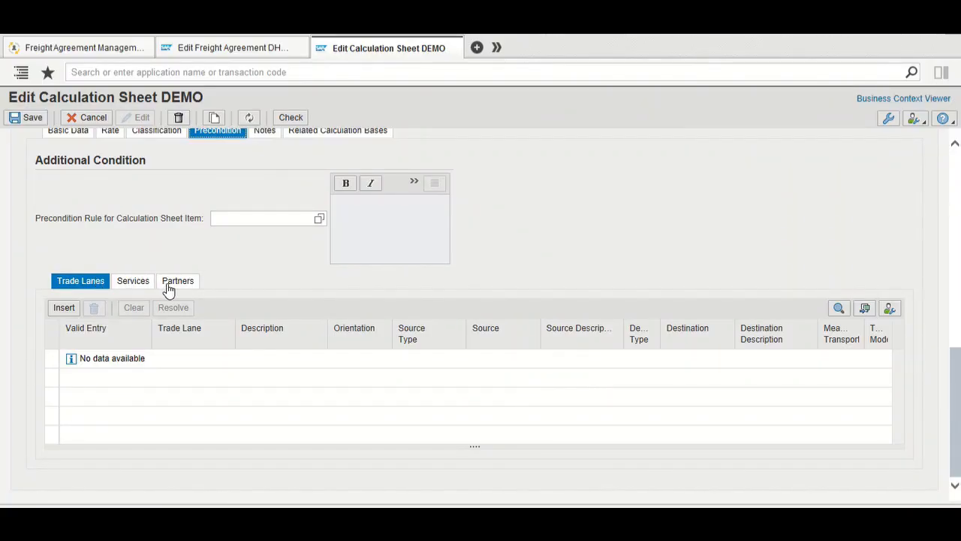
left_click(68, 309)
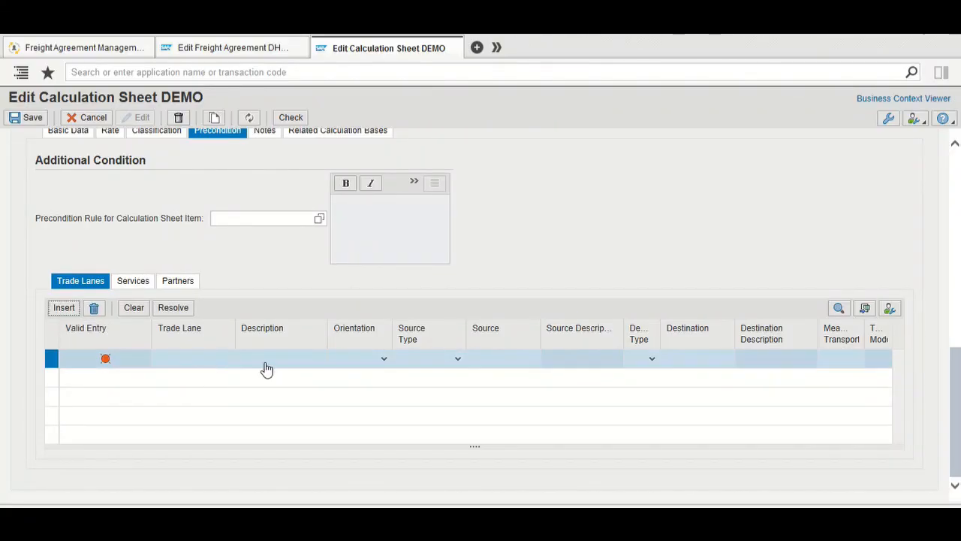
left_click(379, 362)
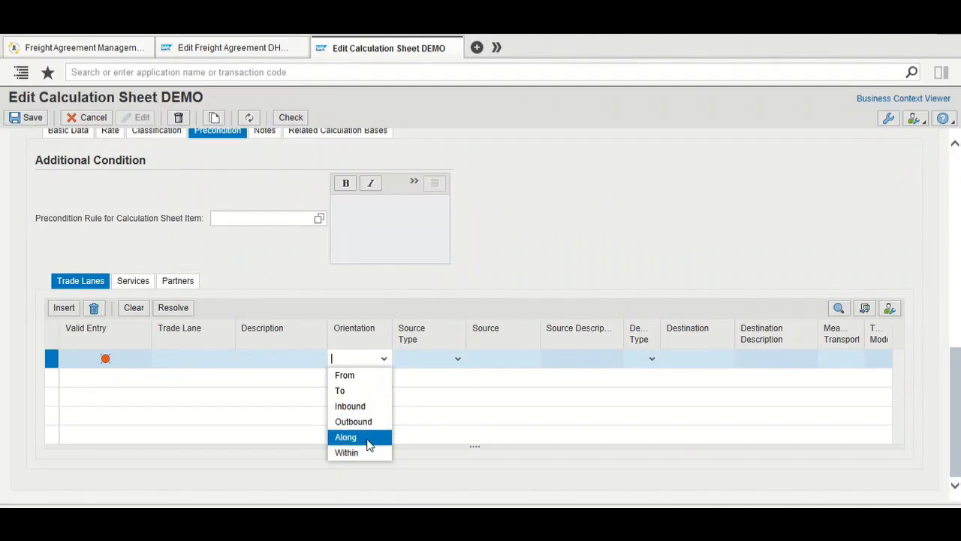
left_click(385, 360)
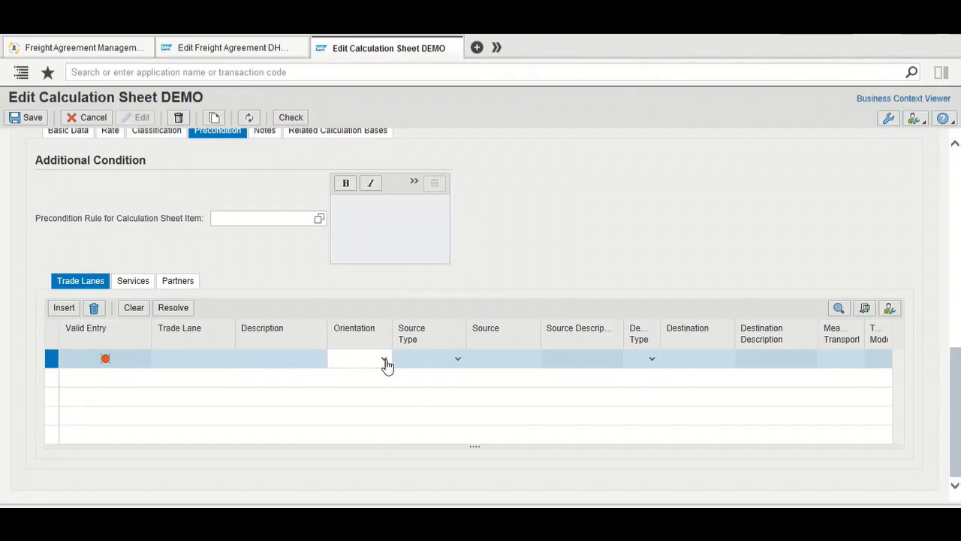
Set the new trade lane row's Orientation to From and its Source Type to Zone in the Basic Rate line's Precondition.
scroll(557, 172, "up", 1)
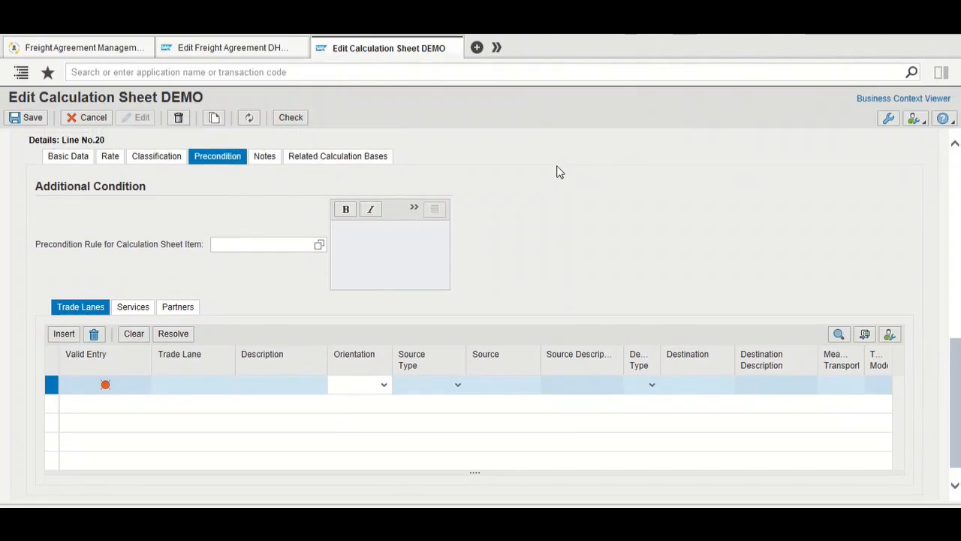
scroll(557, 172, "up", 3)
scroll(557, 172, "down", 3)
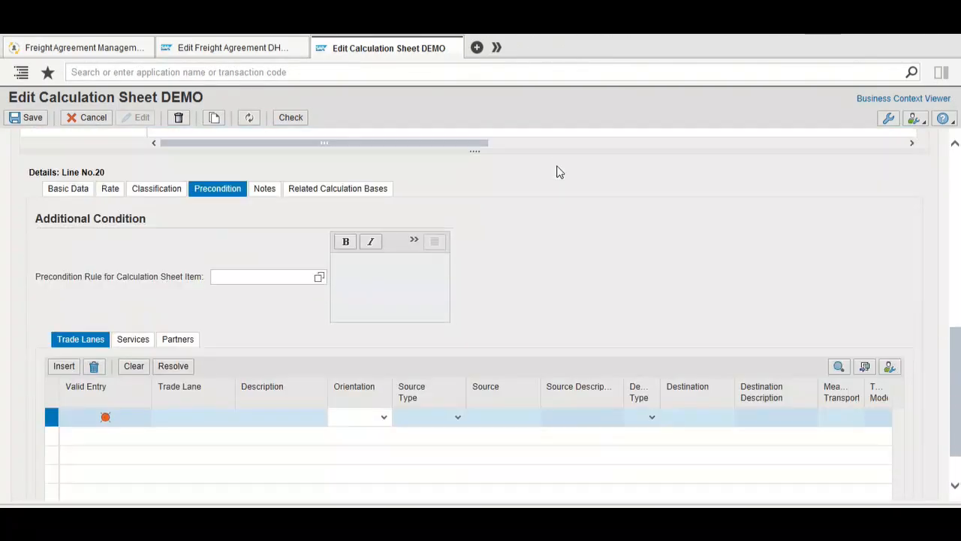
scroll(557, 172, "down", 2)
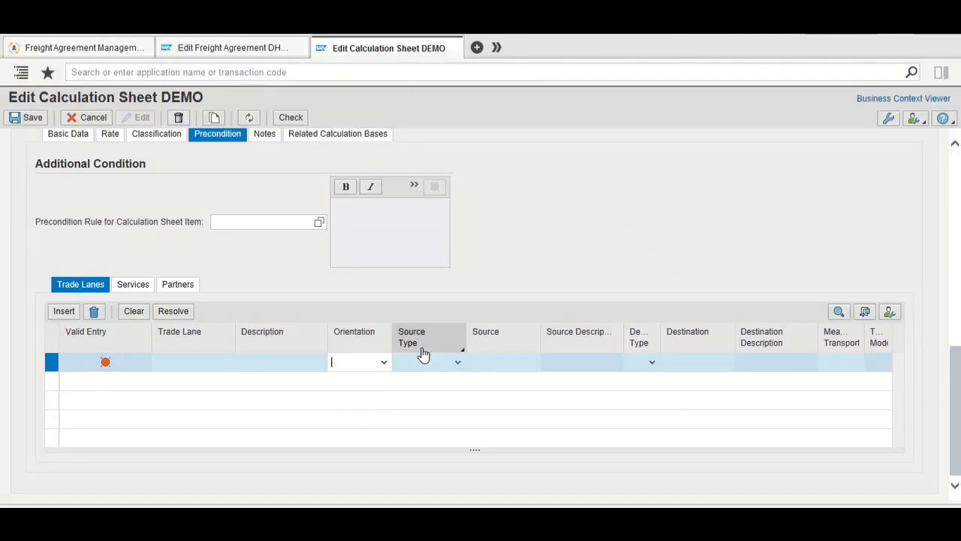
left_click(378, 364)
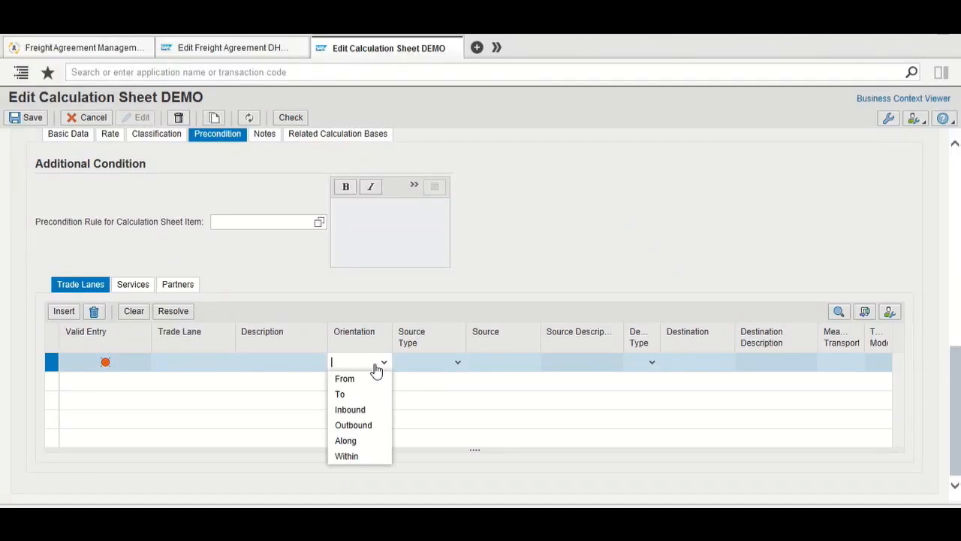
left_click(369, 380)
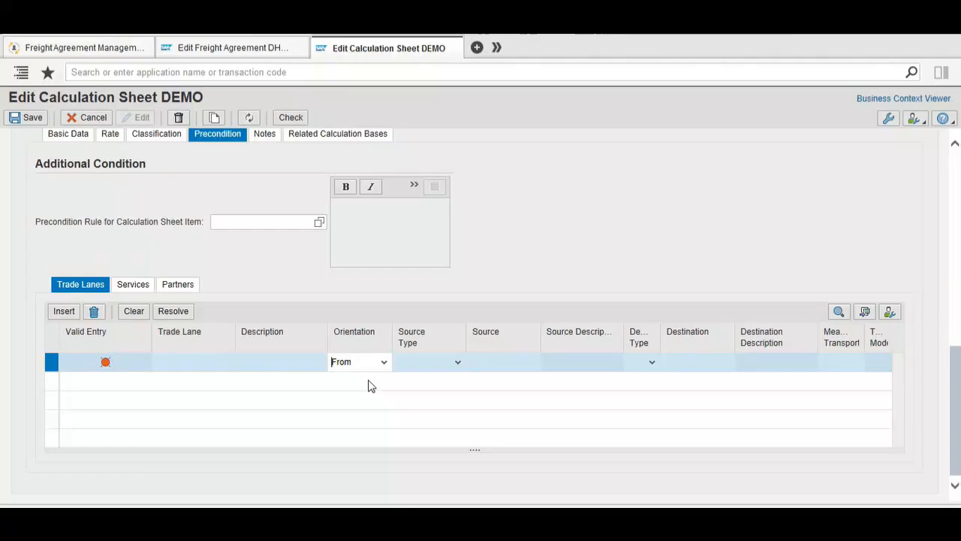
left_click(425, 363)
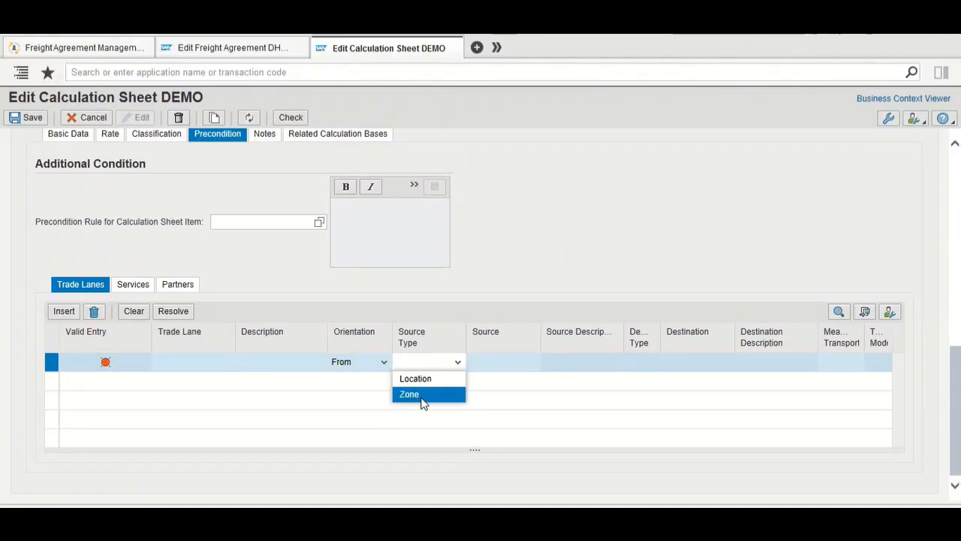
left_click(423, 398)
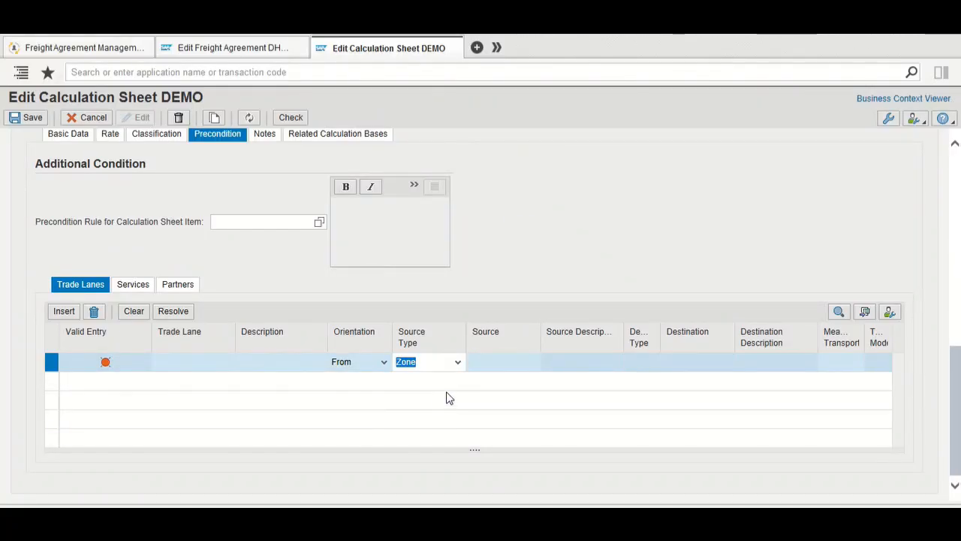
left_click(500, 364)
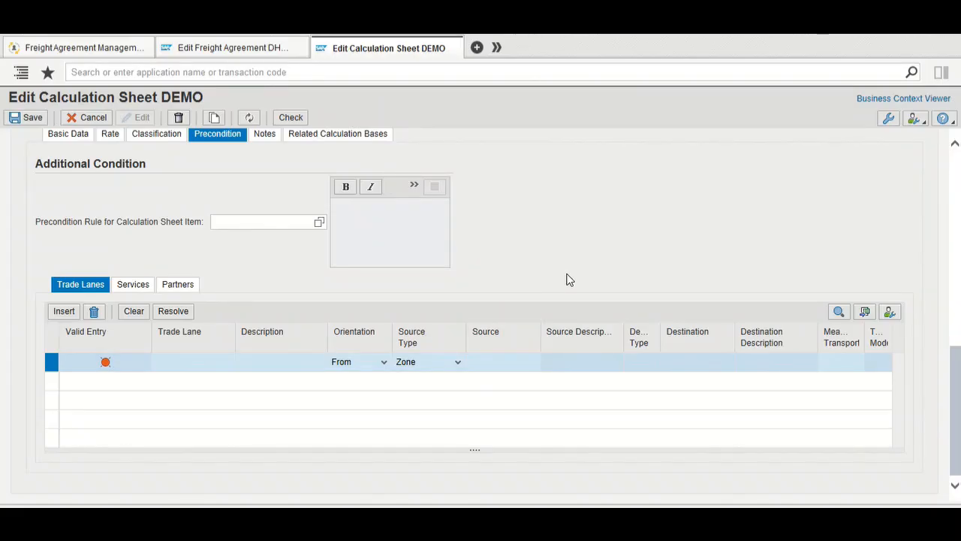
Check the Basic Rate line in the charge items and delete the trade lane row from its Precondition.
scroll(568, 279, "up", 5)
scroll(569, 279, "down", 2)
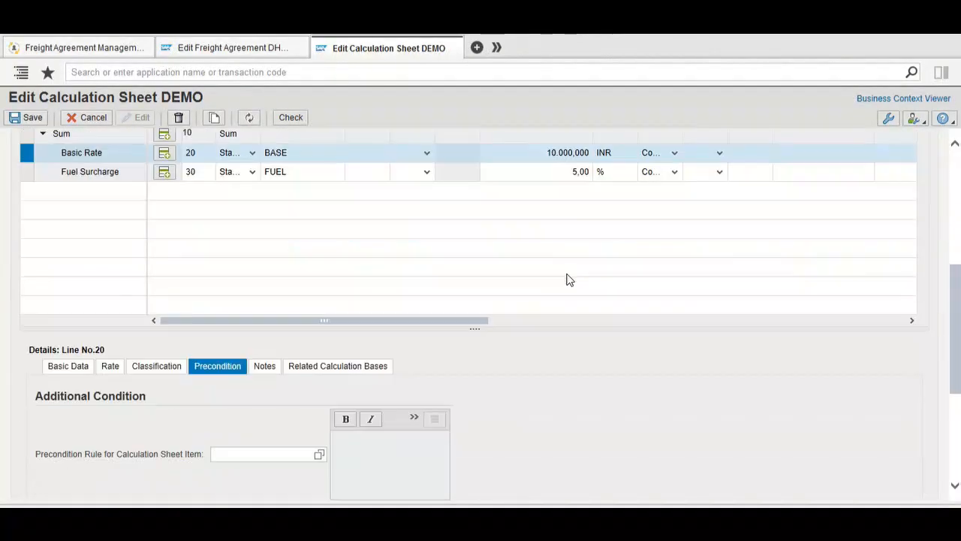
scroll(569, 279, "down", 3)
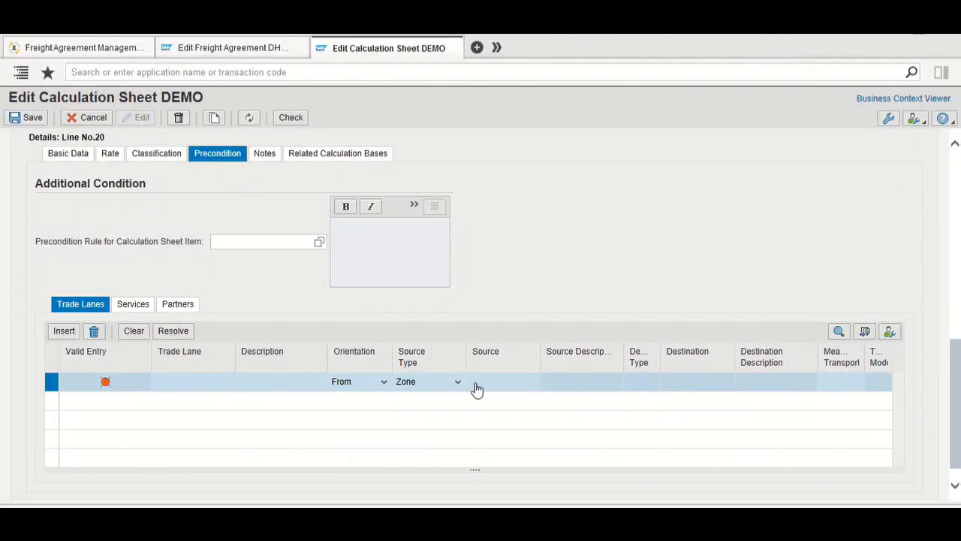
left_click(96, 332)
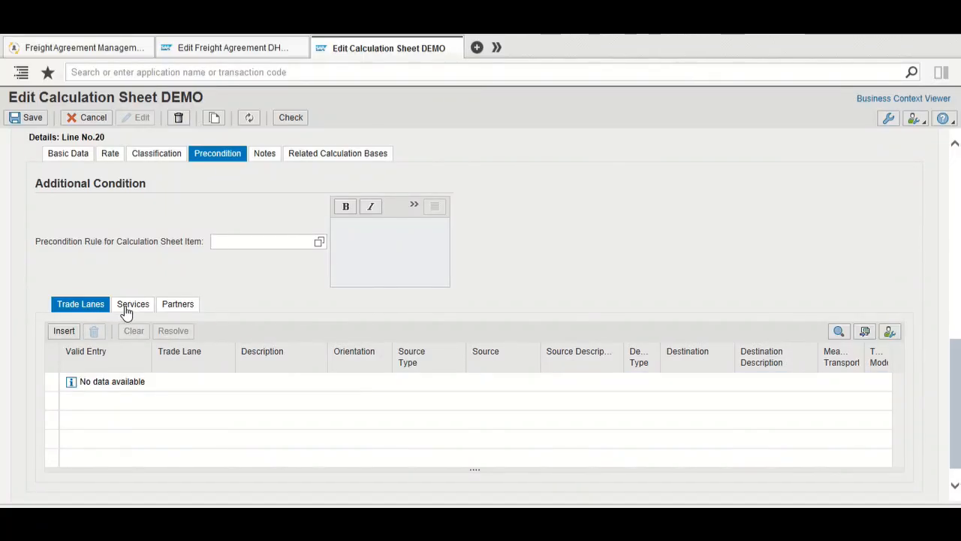
Insert a service row in the Basic Rate line's Precondition with Sign Inclusive and Option =.
left_click(124, 305)
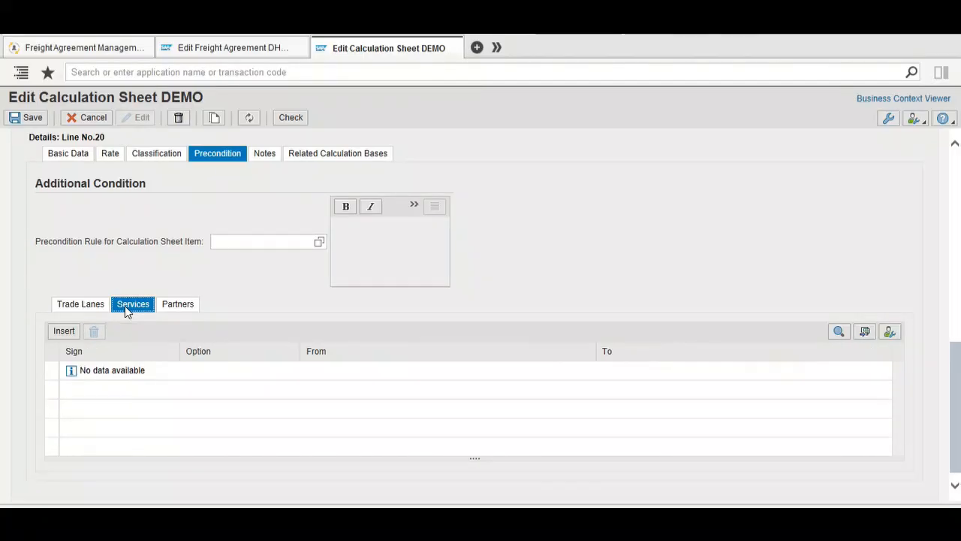
left_click(64, 332)
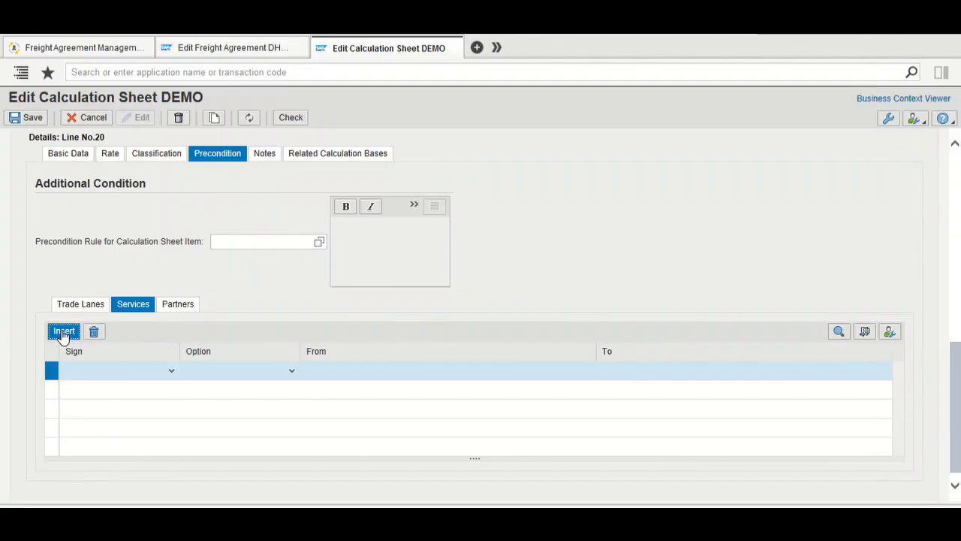
left_click(157, 373)
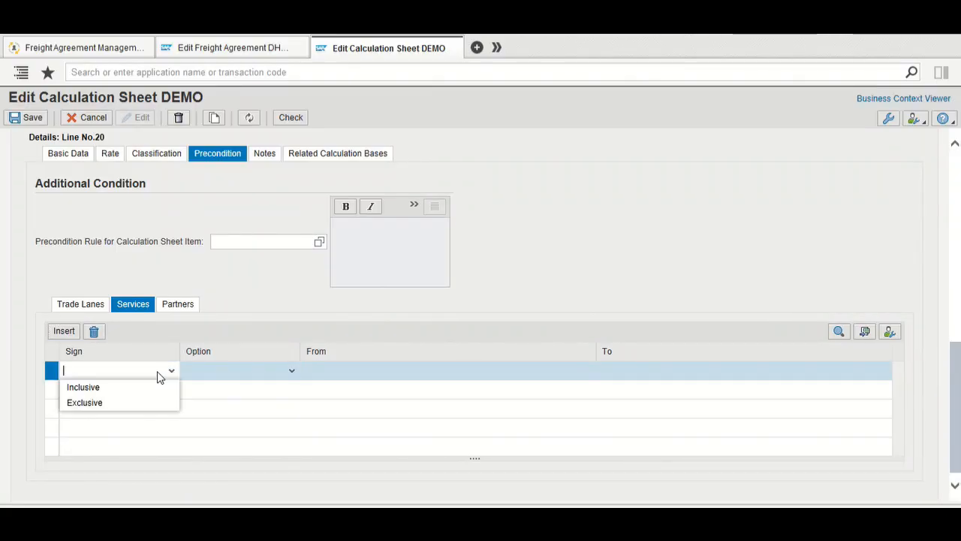
left_click(157, 386)
left_click(267, 373)
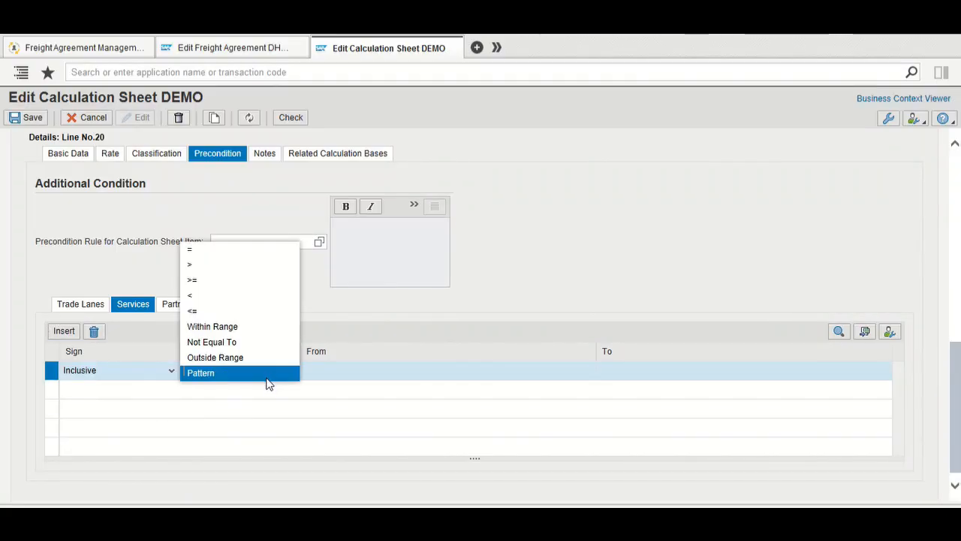
left_click(253, 256)
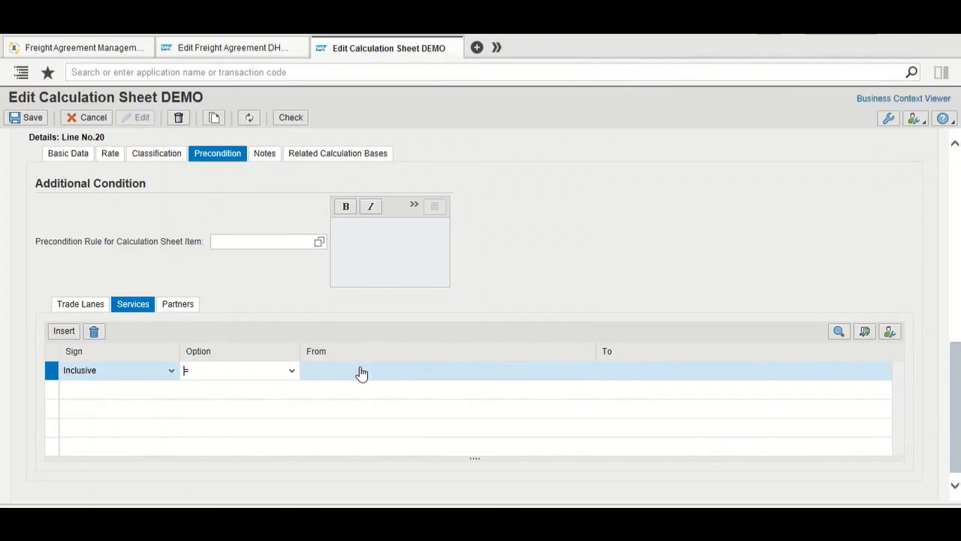
Look up the service levels available for the service row's From value and close the list without choosing one.
left_click(361, 371)
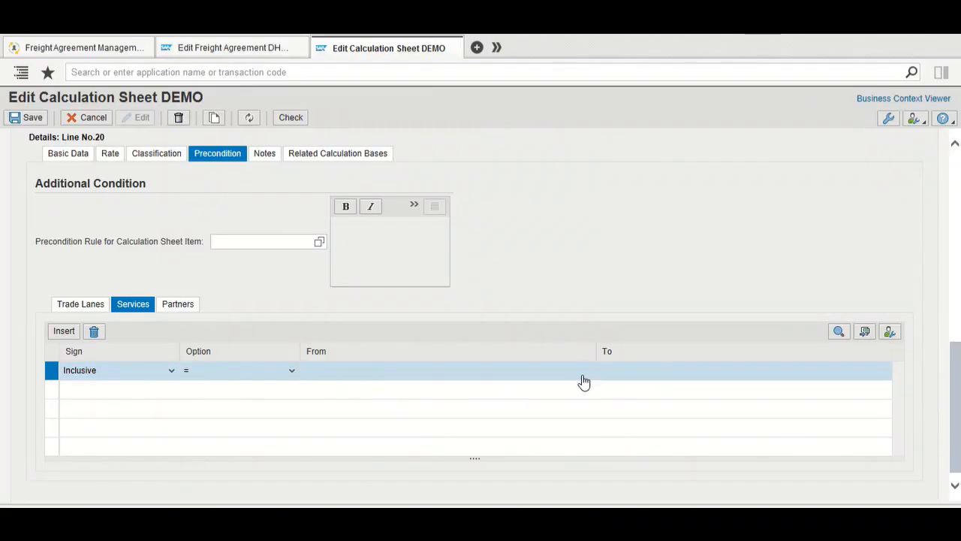
key("Tab")
key("Tab")
key("Tab")
key("Tab")
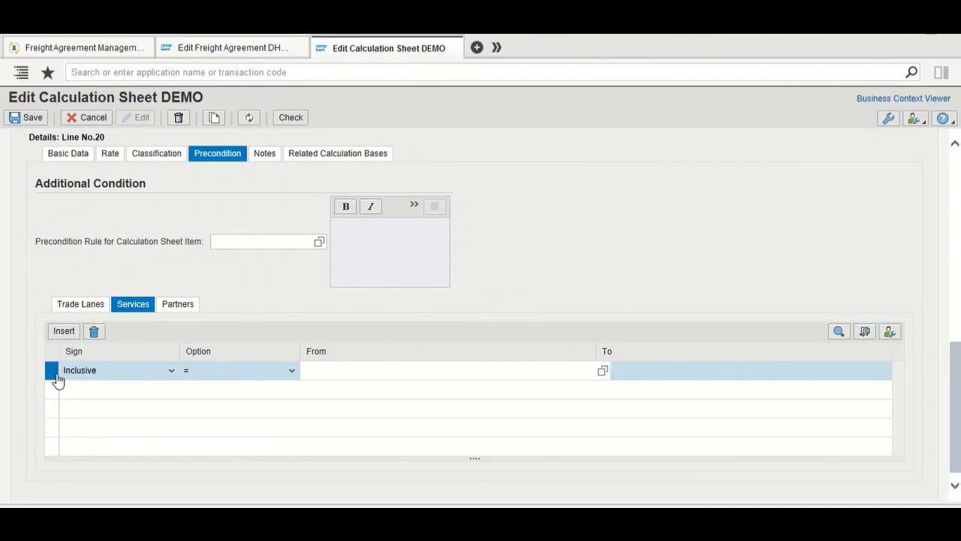
key("F4")
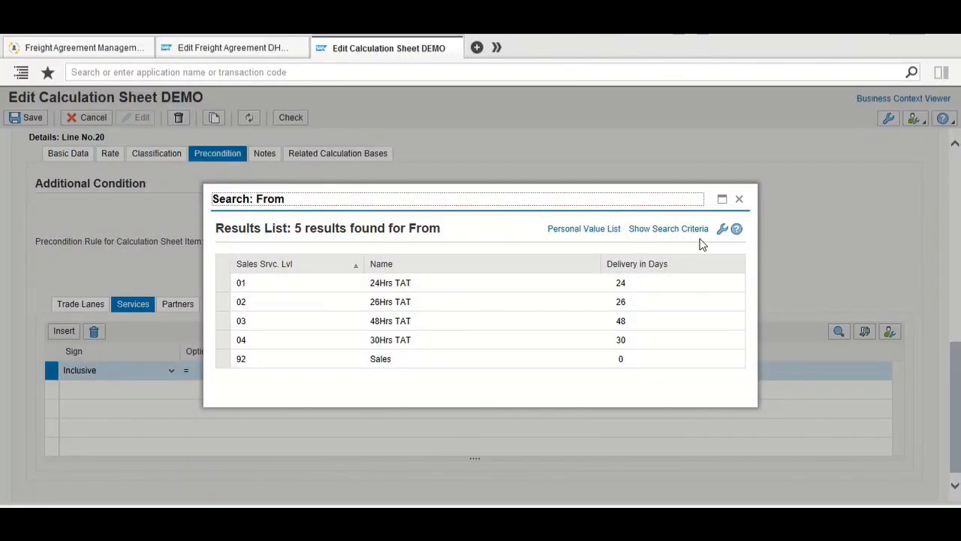
left_click(741, 201)
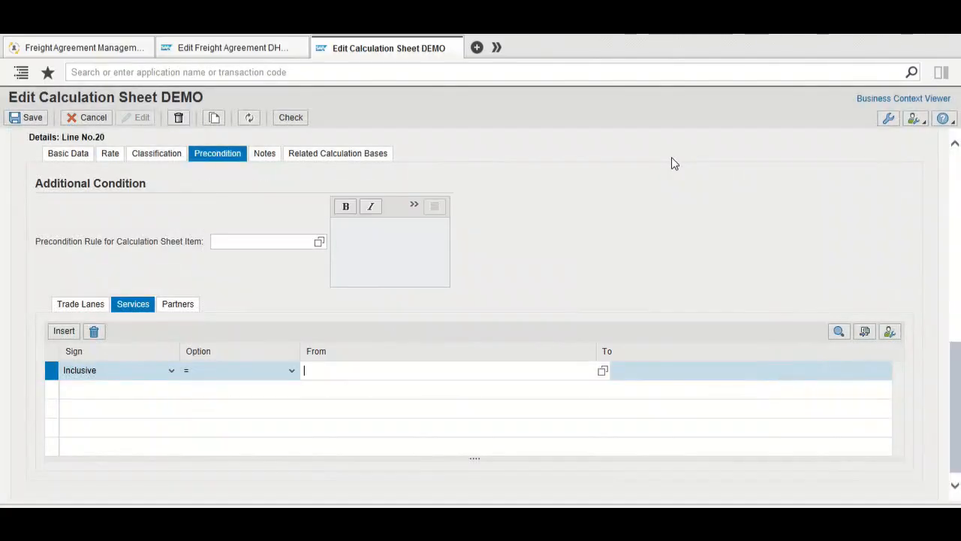
Check the Basic Rate line in the charge items and delete the service row from its Precondition.
scroll(671, 157, "up", 3)
scroll(660, 161, "up", 3)
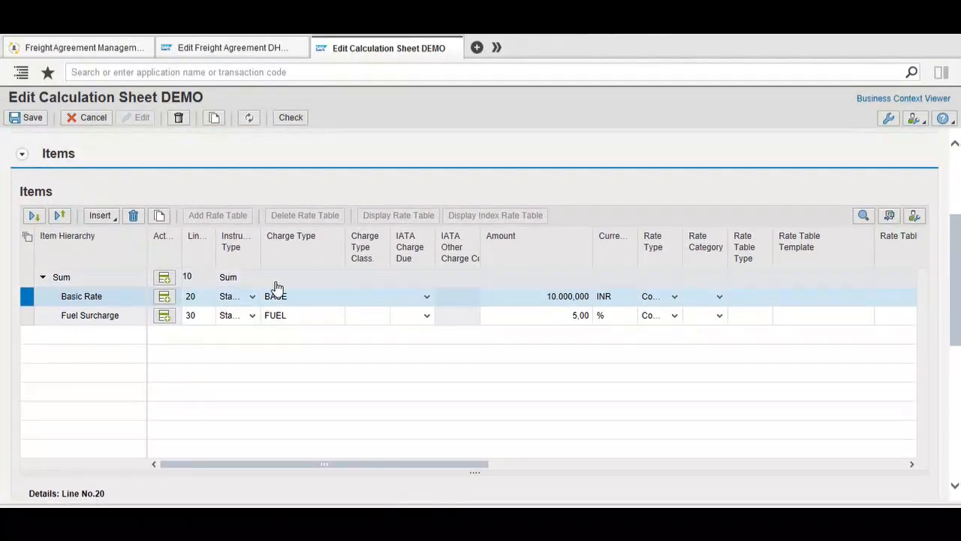
scroll(472, 408, "down", 5)
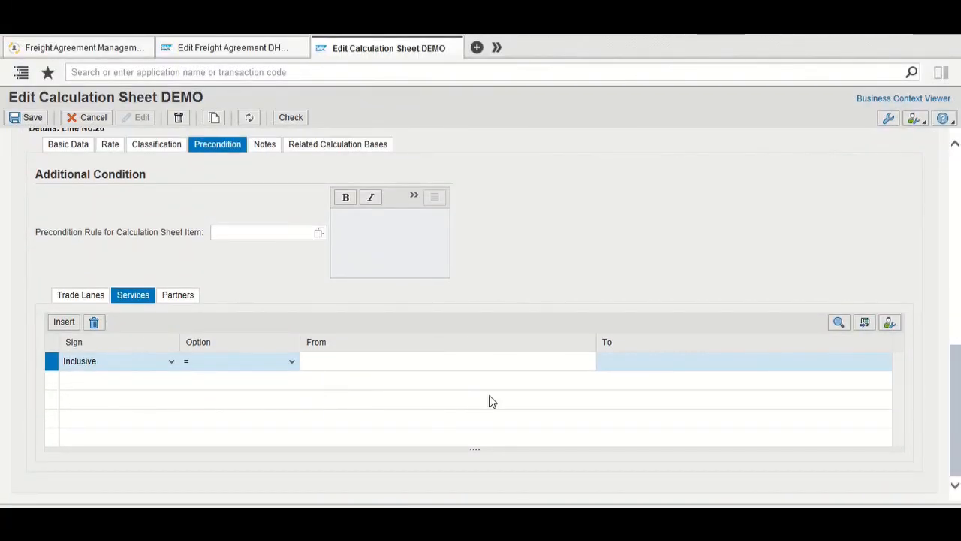
left_click(95, 324)
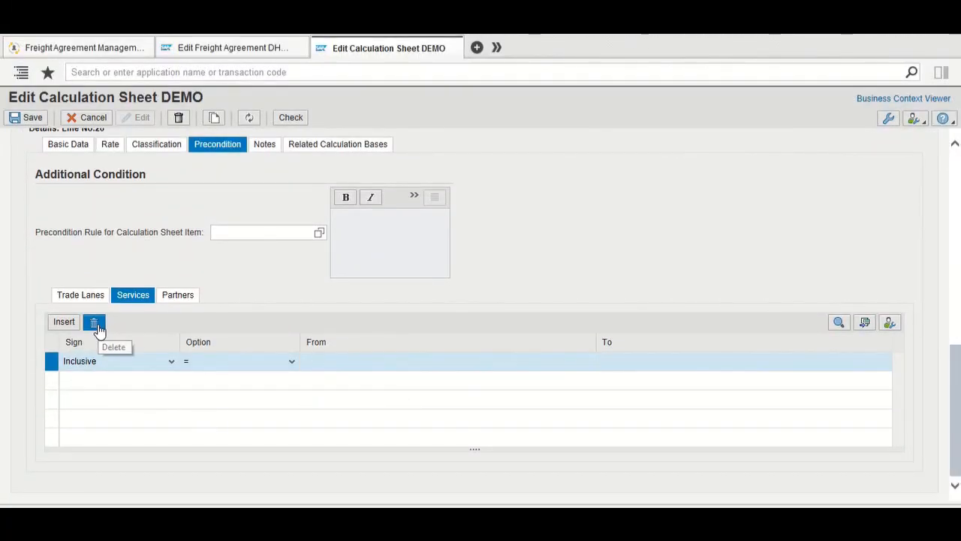
Examine the Precondition's Partners table and the Precondition Rule for Calculation Sheet Item field.
left_click(178, 295)
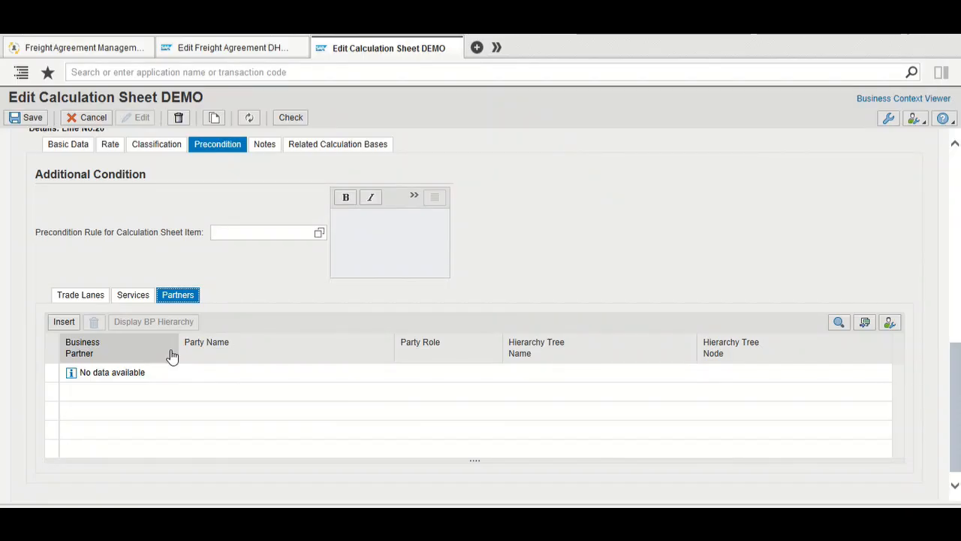
left_click(215, 233)
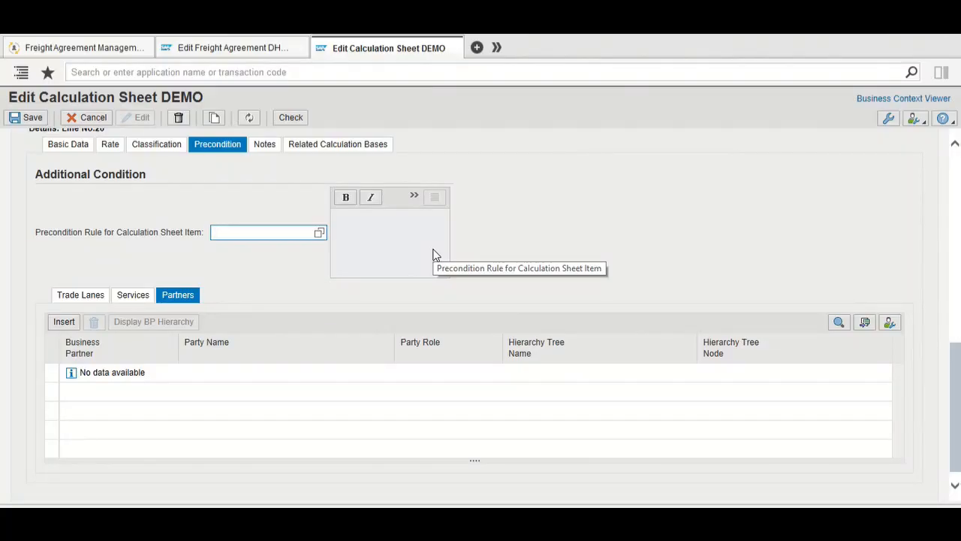
Review the Basic Rate line's Notes and its Related Calculation Bases.
scroll(542, 225, "up", 4)
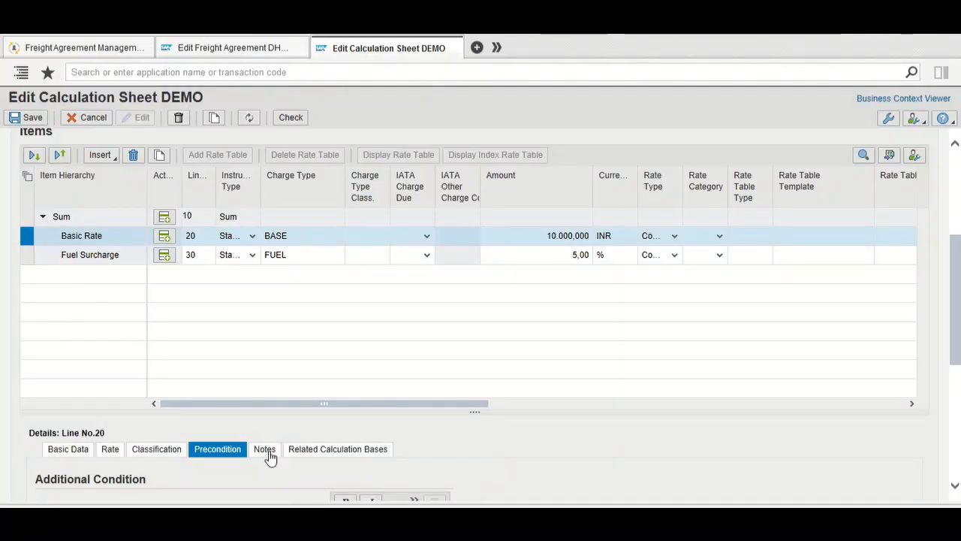
left_click(268, 454)
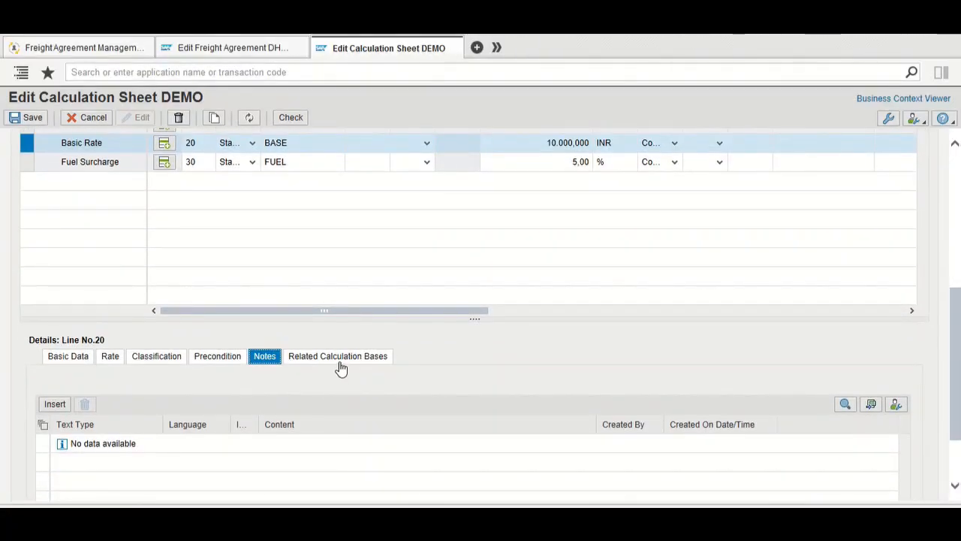
left_click(340, 360)
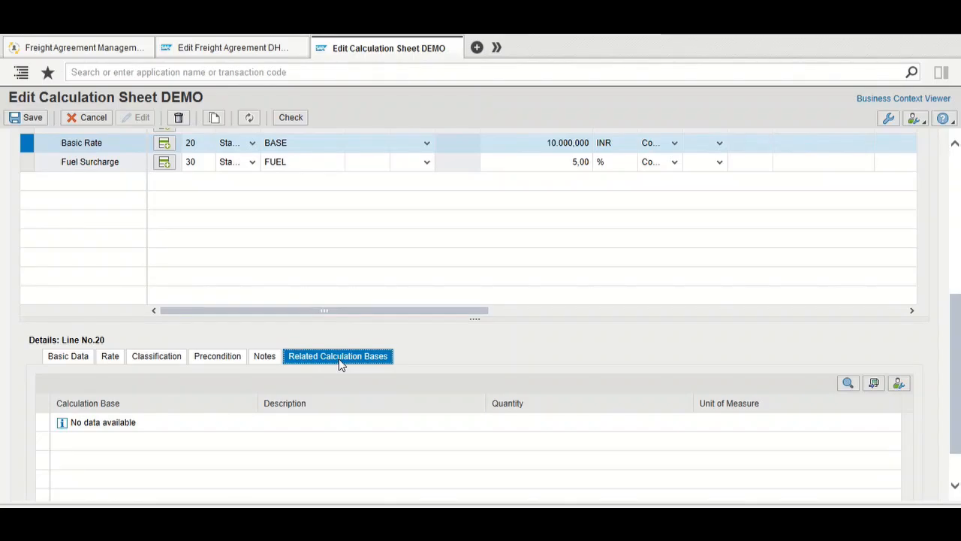
Return to the Basic Rate line's Rate details and examine the Calculation Base field under Calculation Rule.
left_click(110, 358)
scroll(246, 425, "down", 2)
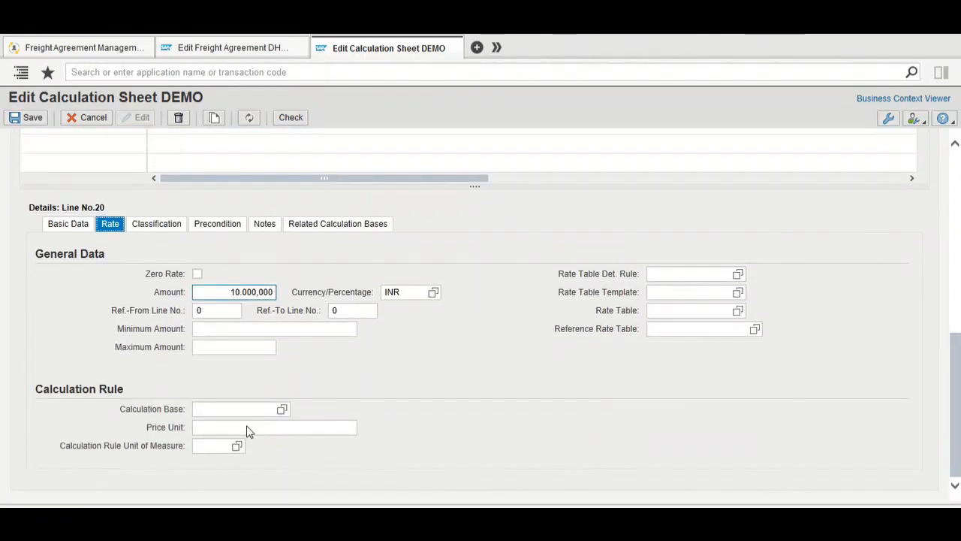
left_click(216, 410)
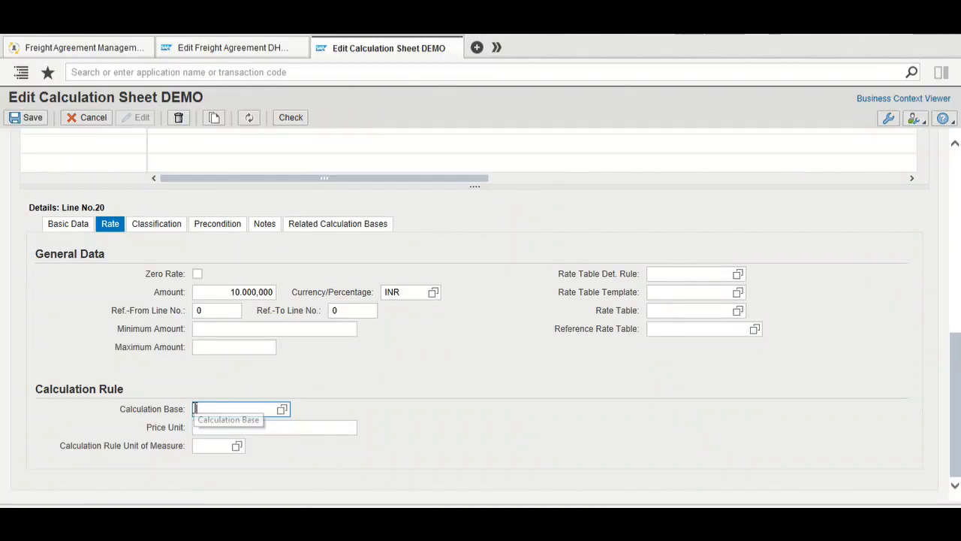
Switch to the Calculation Base Header overview to check the ACTUAL_DATE entry, and return to the DEMO calculation sheet's basic data and items.
mouse_move(571, 518)
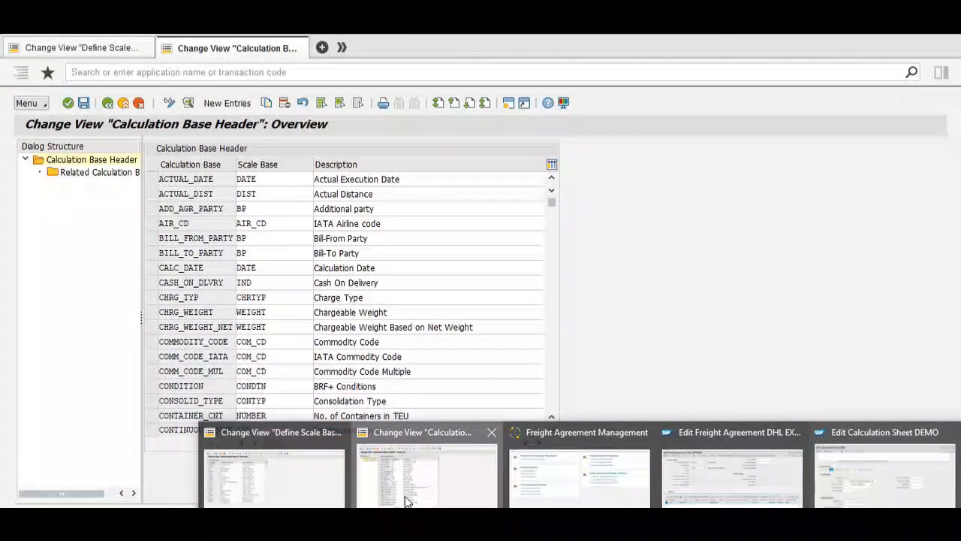
left_click(406, 502)
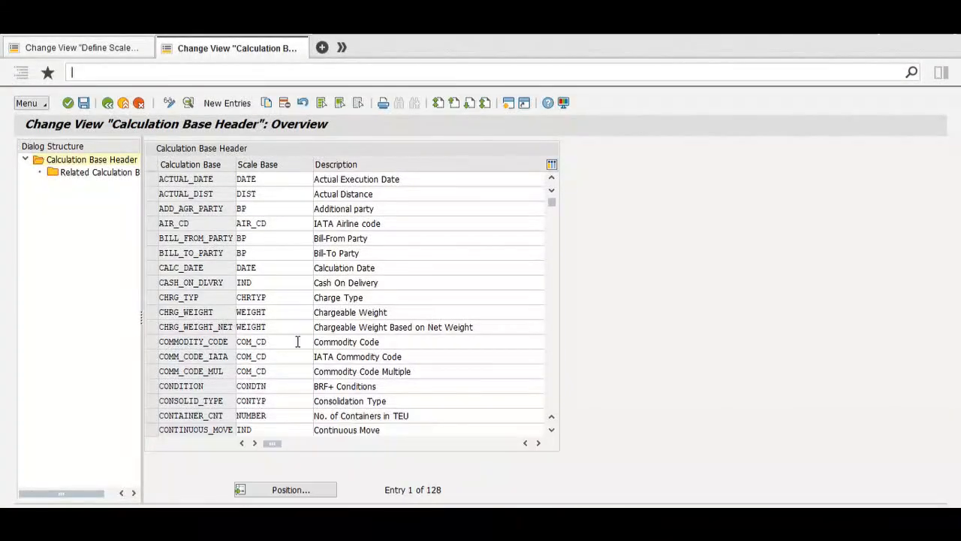
left_click(155, 182)
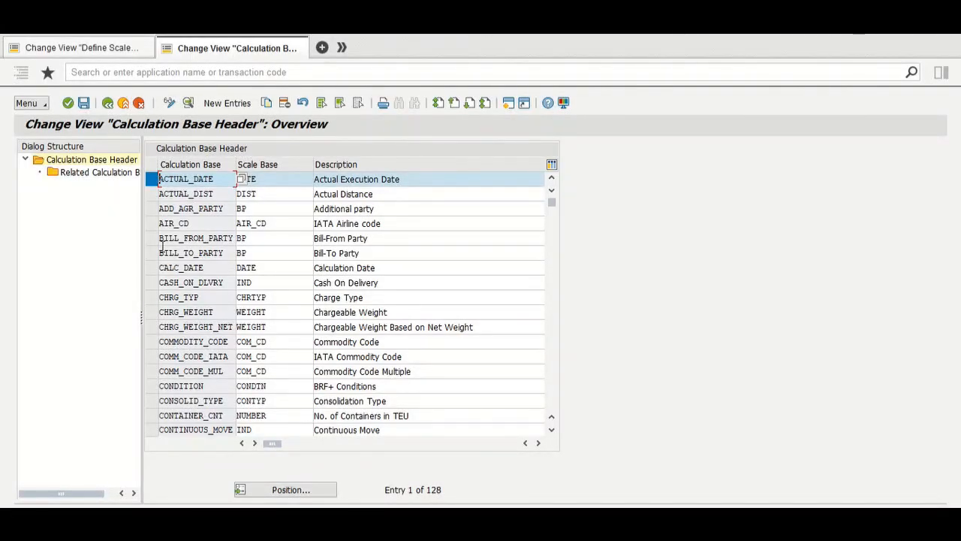
left_click(151, 179)
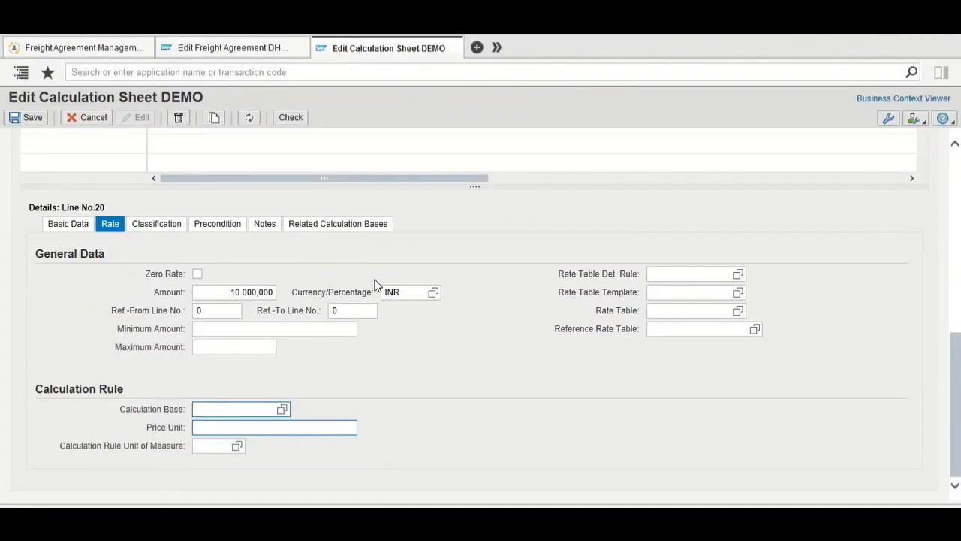
scroll(373, 281, "up", 5)
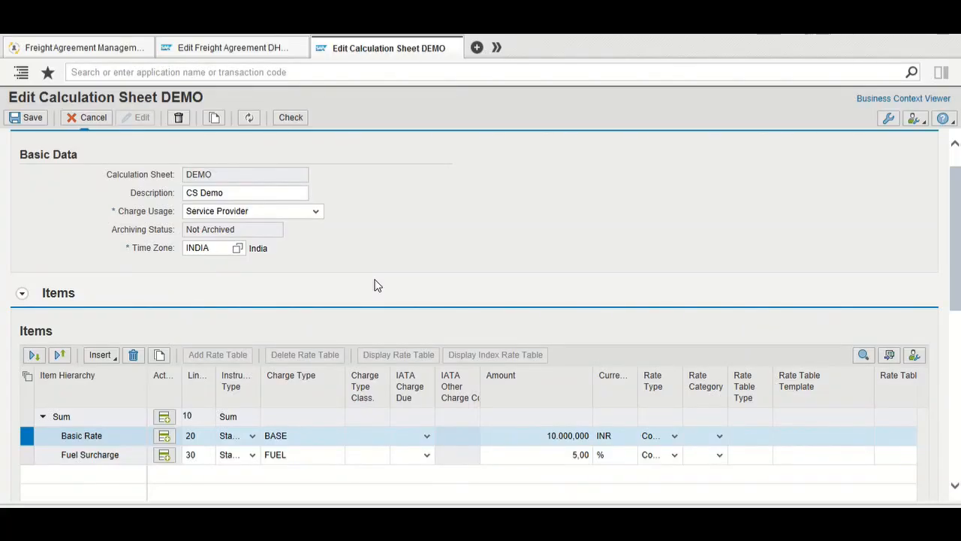
Leave edit mode without saving changes in the DEMO calculation sheet and in the DHL EXPRESS freight agreement.
scroll(377, 286, "down", 1)
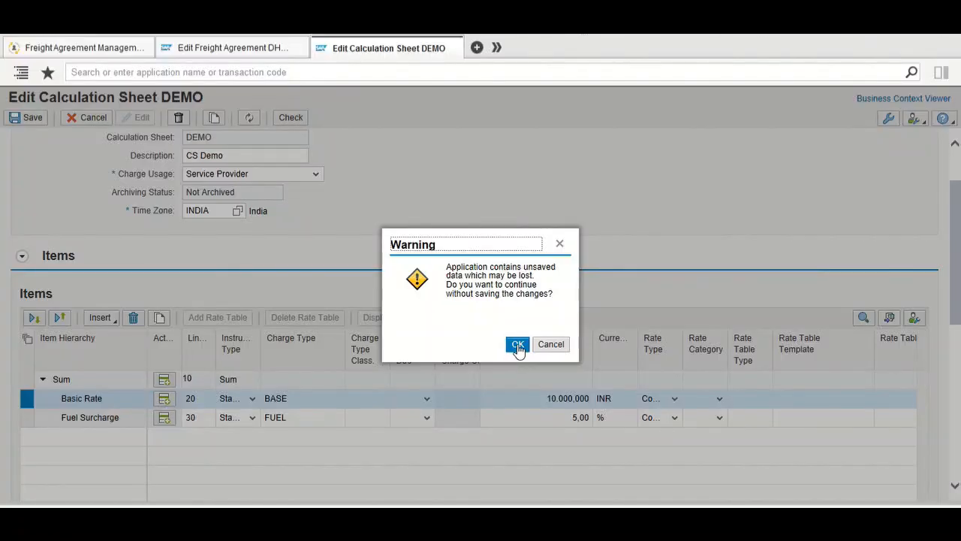
left_click(518, 347)
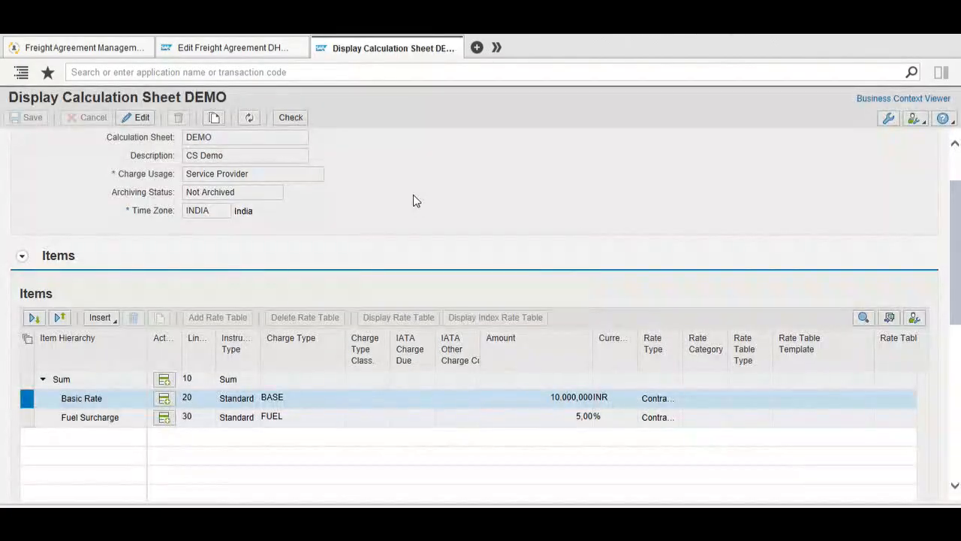
left_click(274, 48)
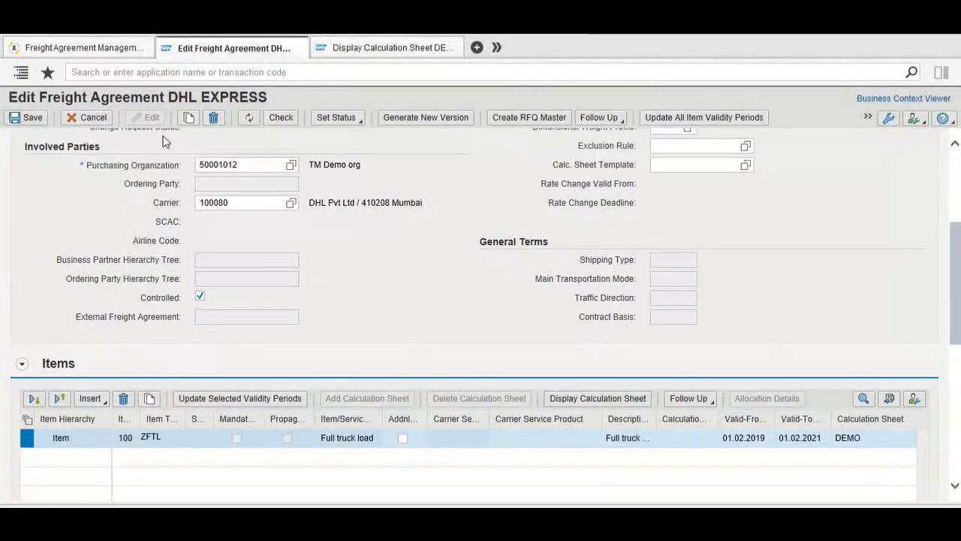
scroll(302, 247, "down", 5)
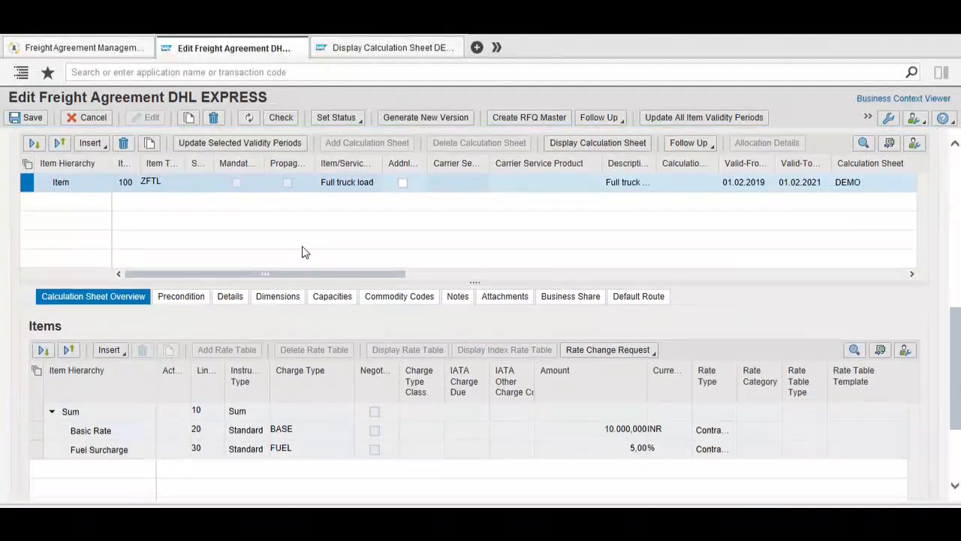
scroll(302, 248, "down", 2)
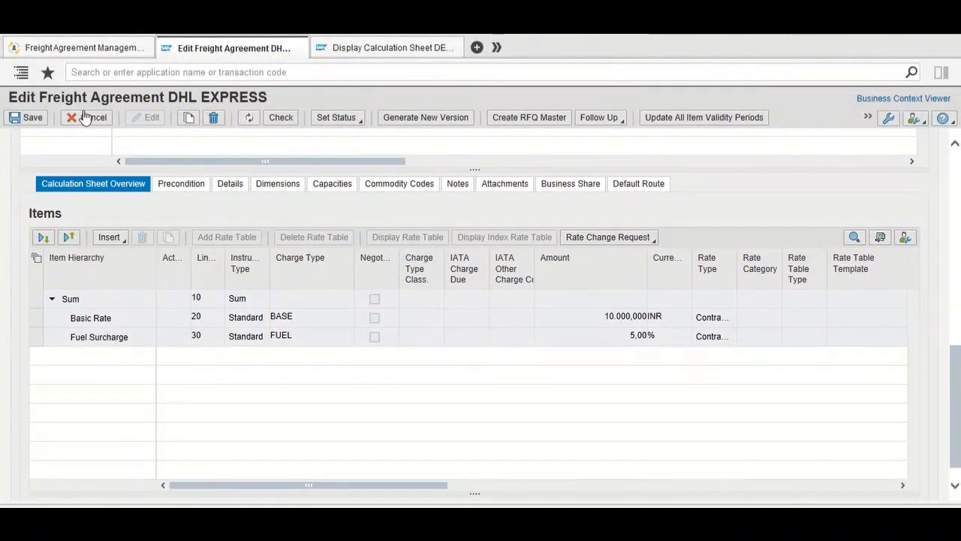
left_click(38, 319)
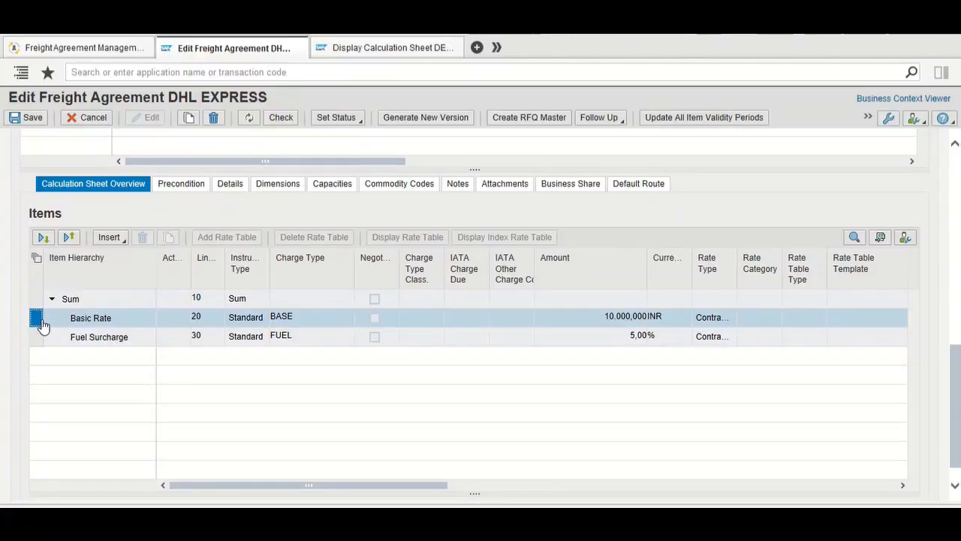
left_click(90, 119)
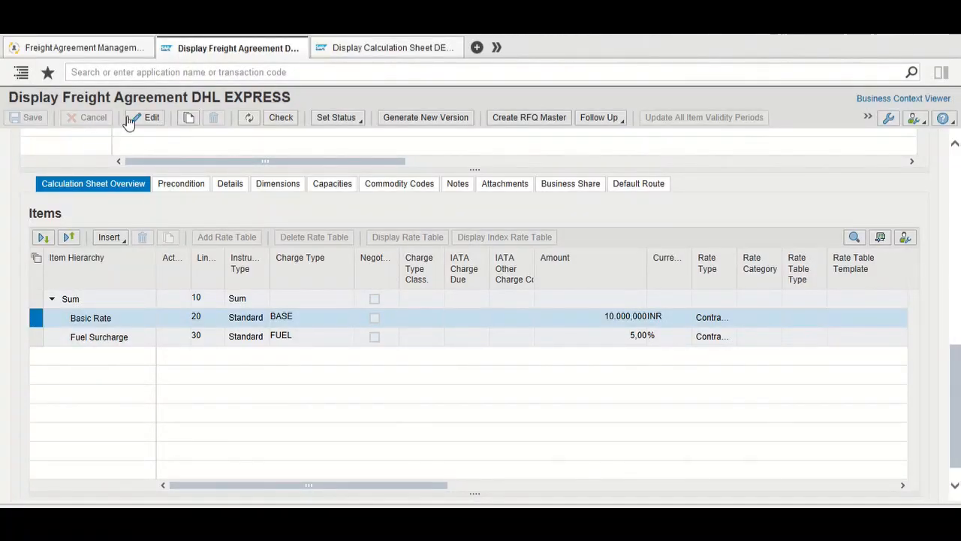
Reopen the DEMO calculation sheet for editing and compare its data with the freight agreement's Calculation Sheet Overview.
left_click(350, 49)
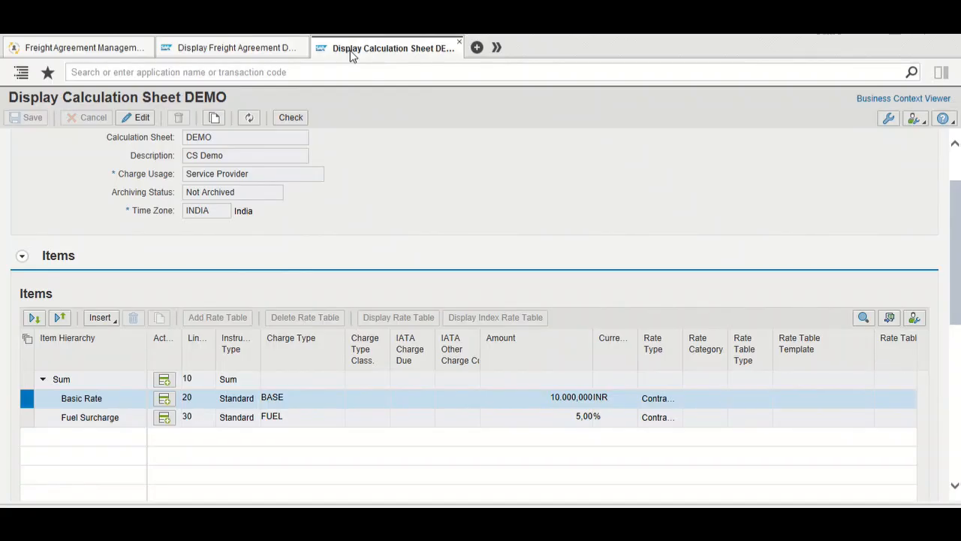
left_click(142, 120)
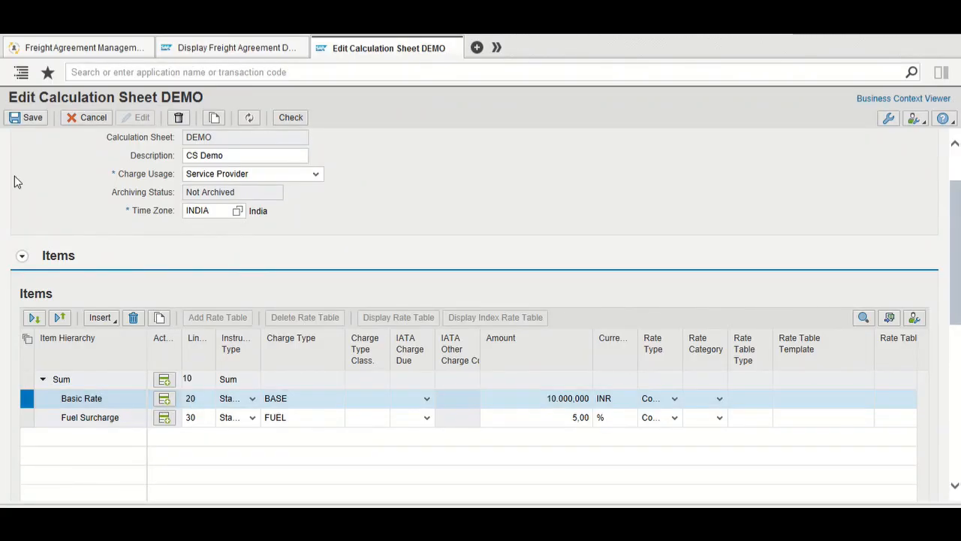
left_click(212, 49)
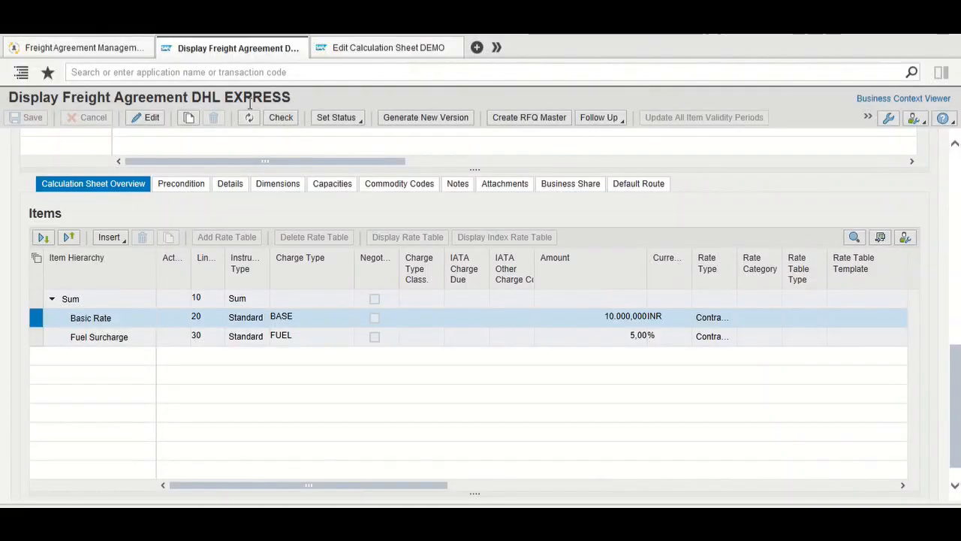
scroll(536, 273, "up", 3)
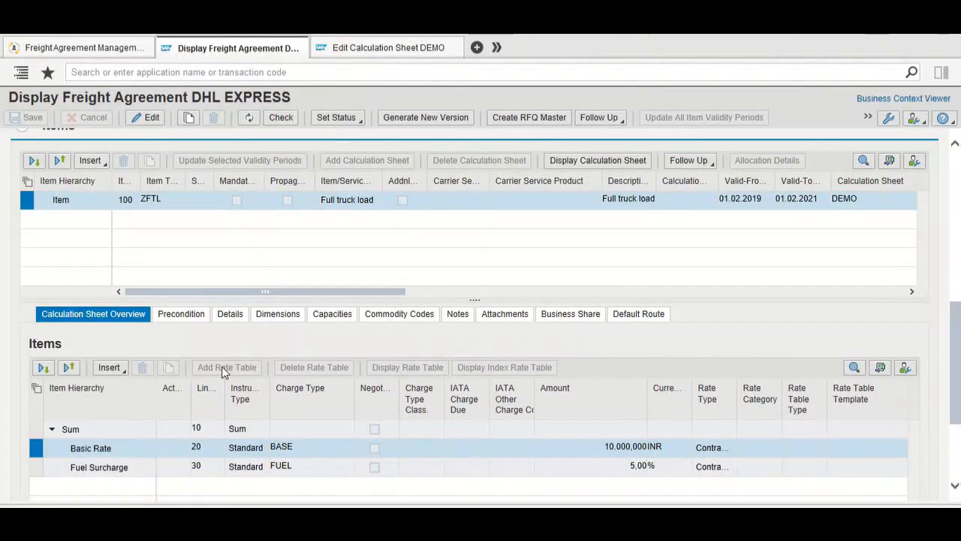
left_click(413, 48)
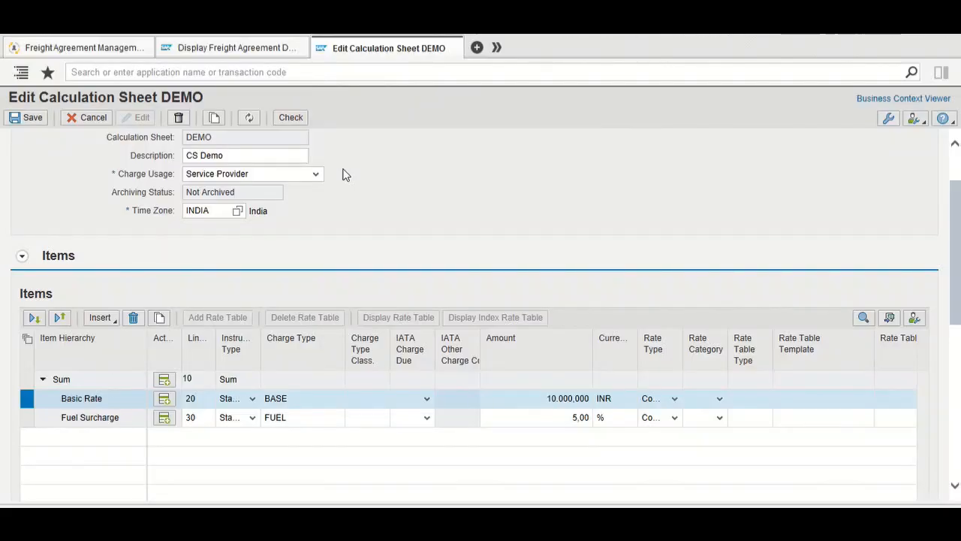
scroll(345, 174, "up", 2)
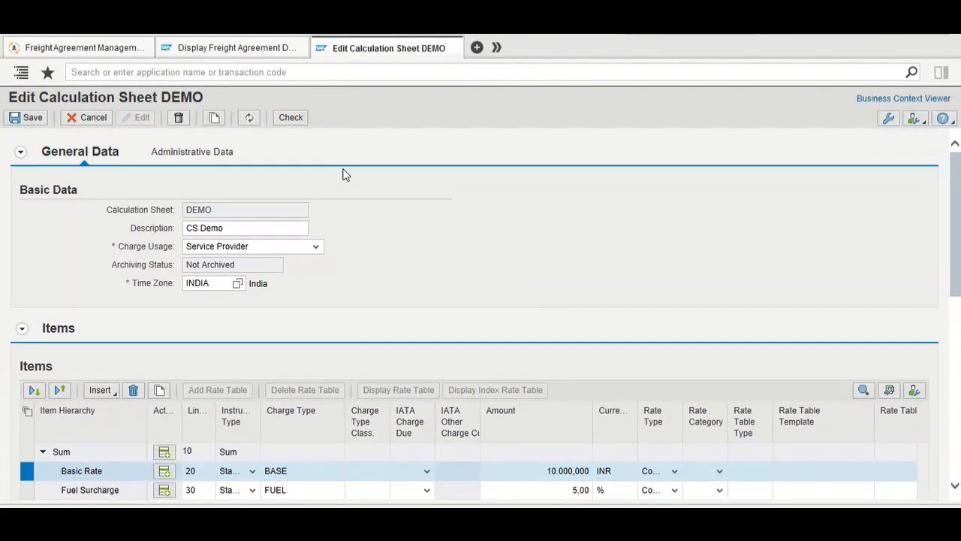
In the DHL EXPRESS freight agreement, replace the full truck load item's DEMO calculation sheet with a newly added one.
left_click(219, 50)
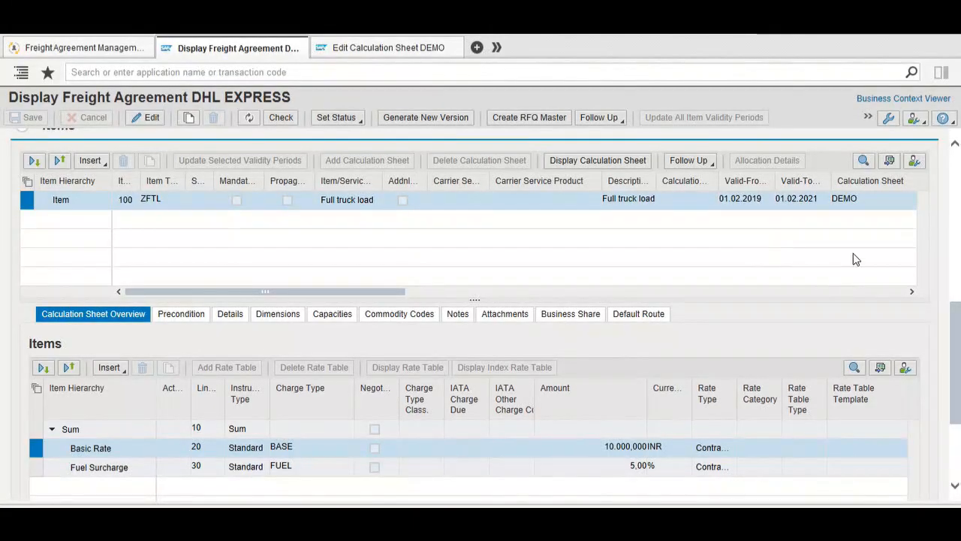
scroll(864, 211, "right", 2)
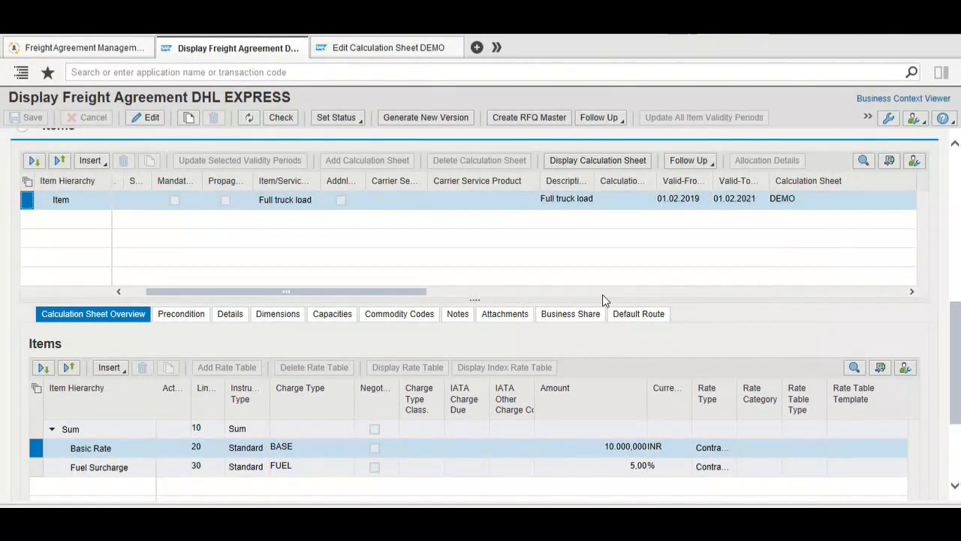
left_click(152, 119)
left_click(797, 205)
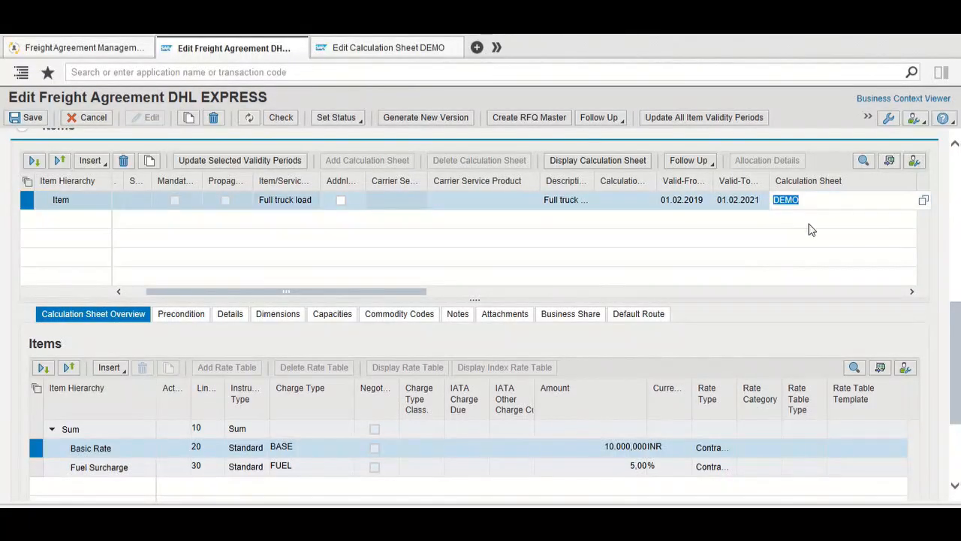
key("BackSpace")
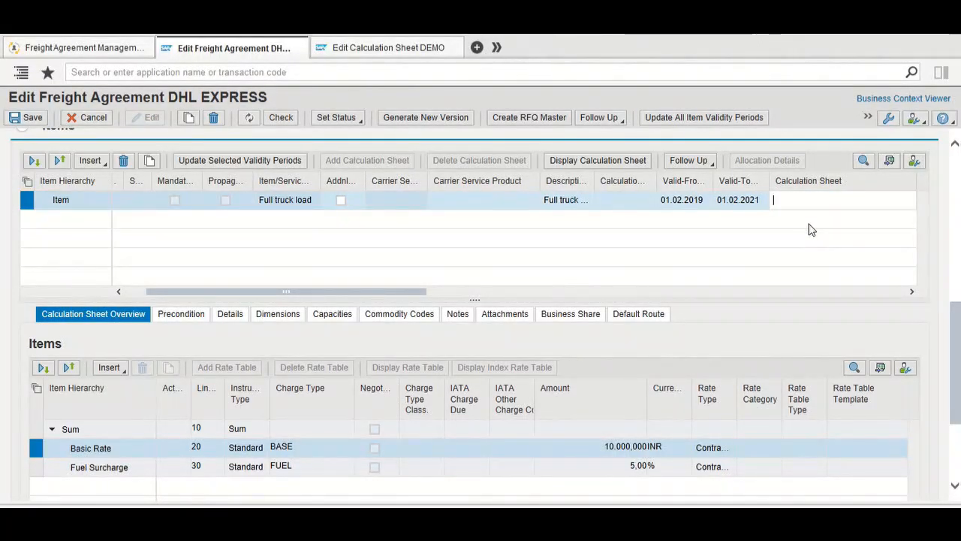
key("Return")
left_click(355, 164)
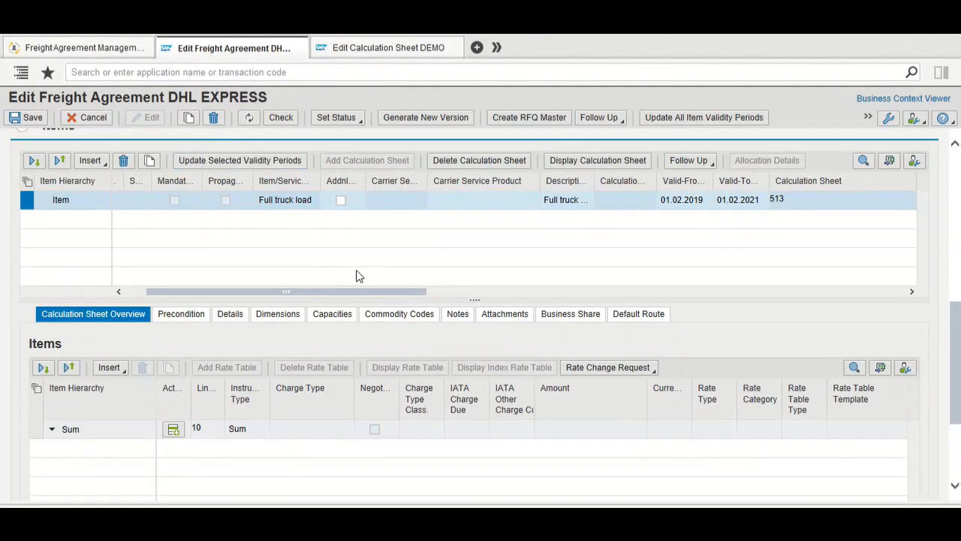
Add a line under Sum in the new calculation sheet and set its charge type to BASE.
left_click(178, 437)
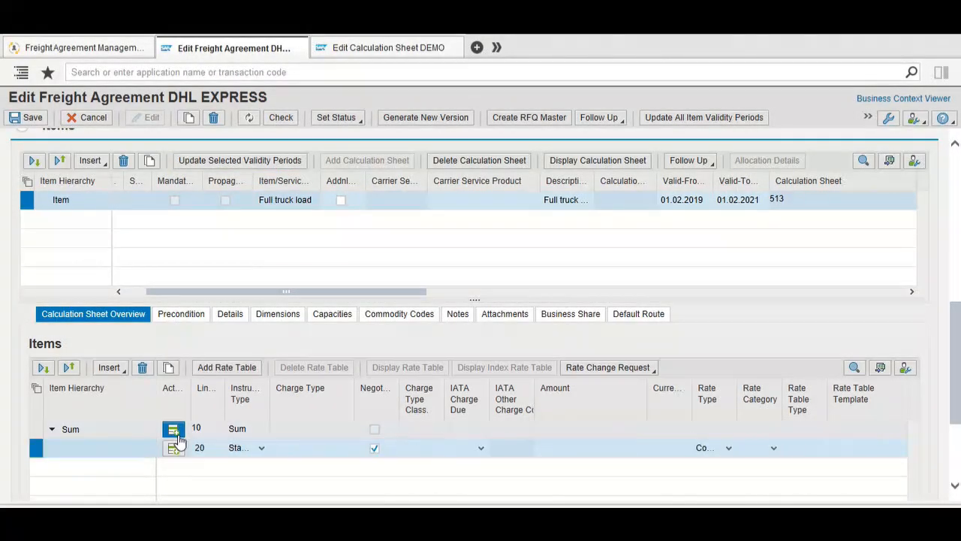
left_click(306, 448)
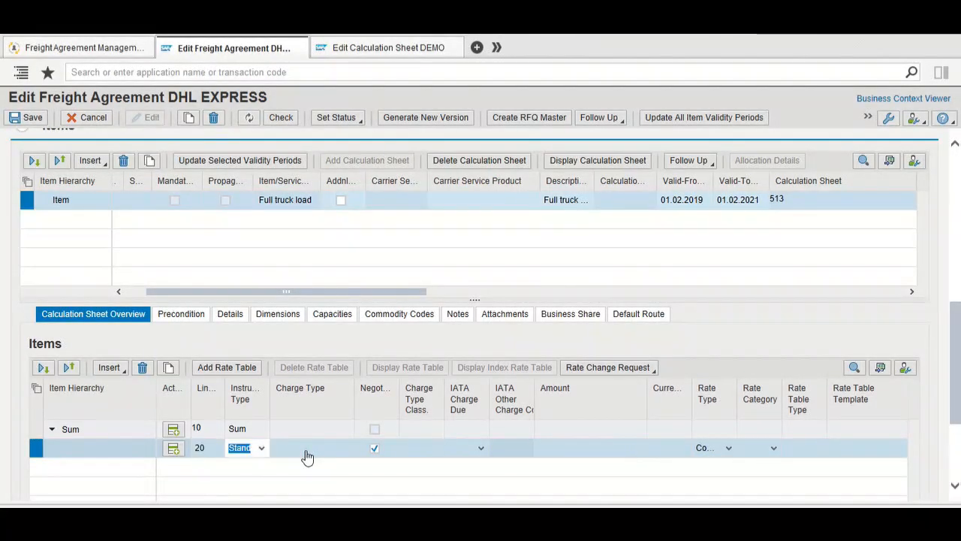
left_click(306, 449)
type("BASE")
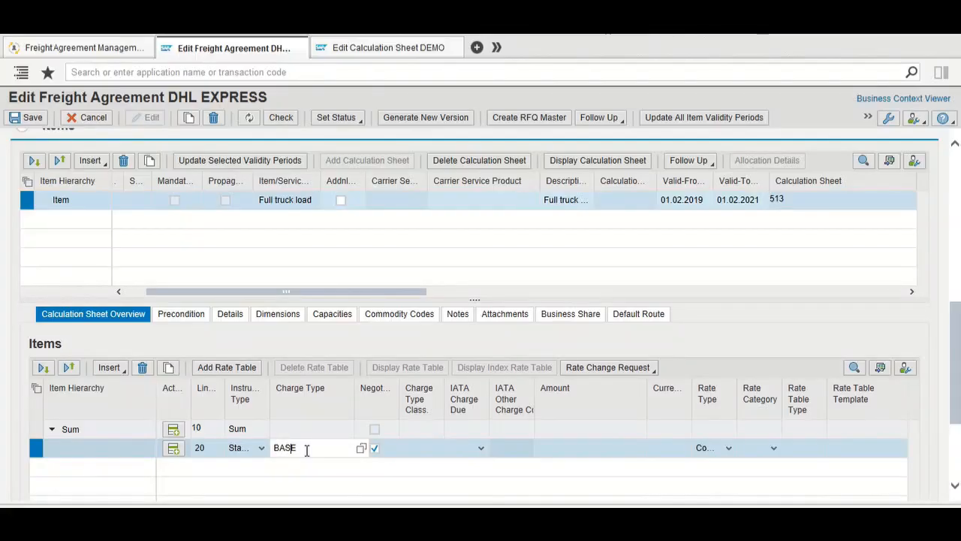
key("Tab")
key("Tab")
key("Tab")
key("Tab")
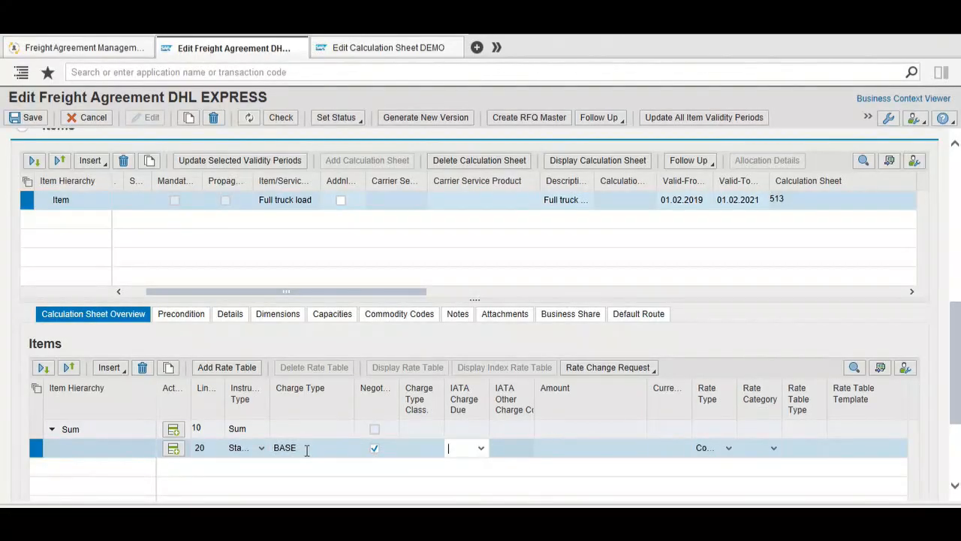
type("10")
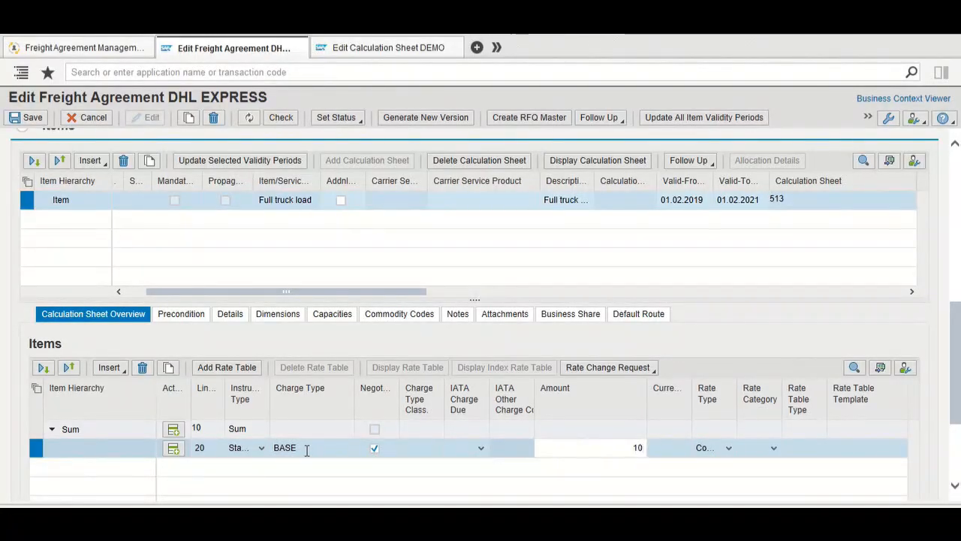
type("000")
key("Tab")
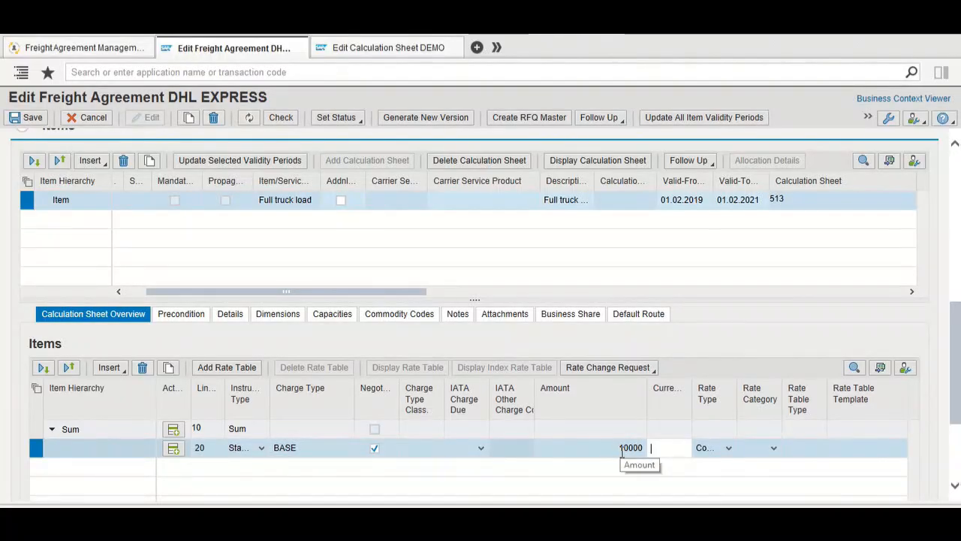
double_click(621, 450)
key("BackSpace")
Set the currency of the BASE line to INR without entering an amount.
key("Tab")
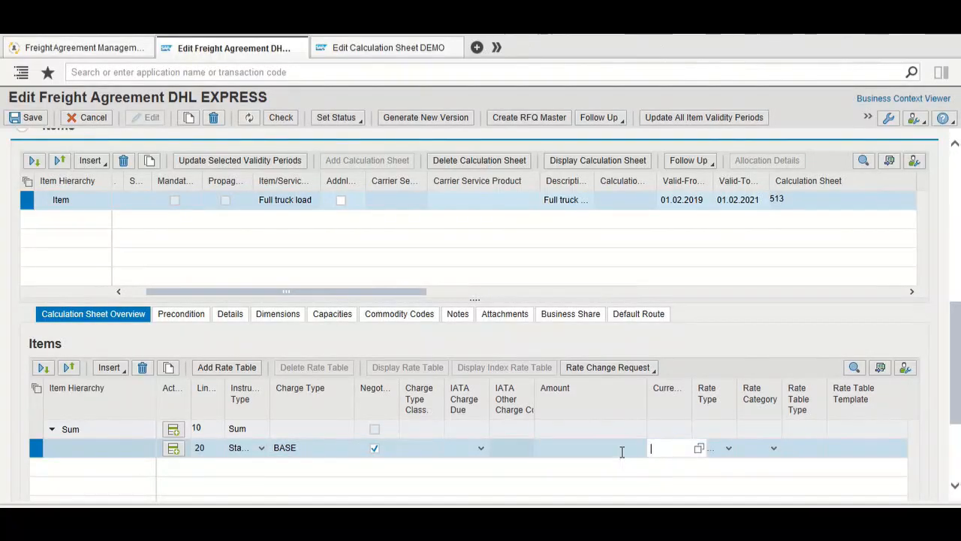
type("INR")
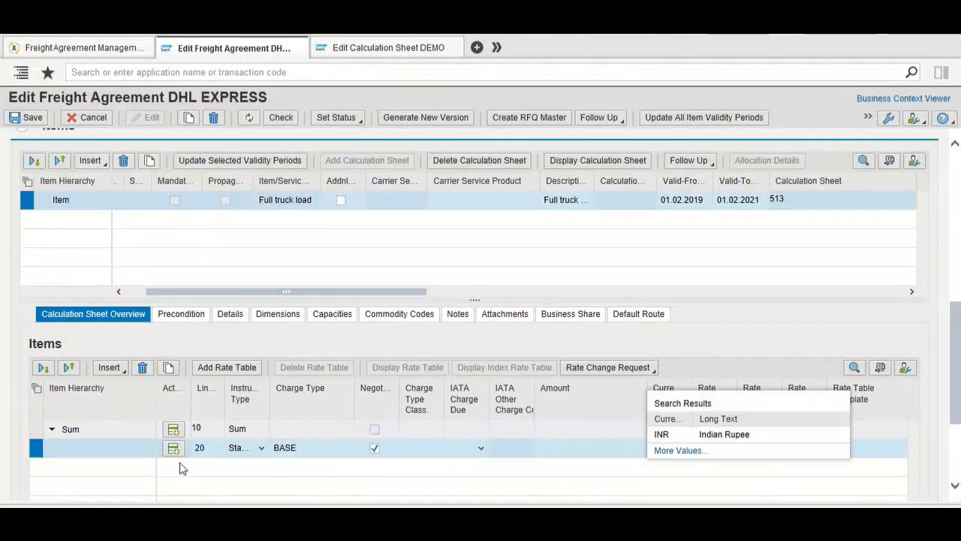
left_click(175, 450)
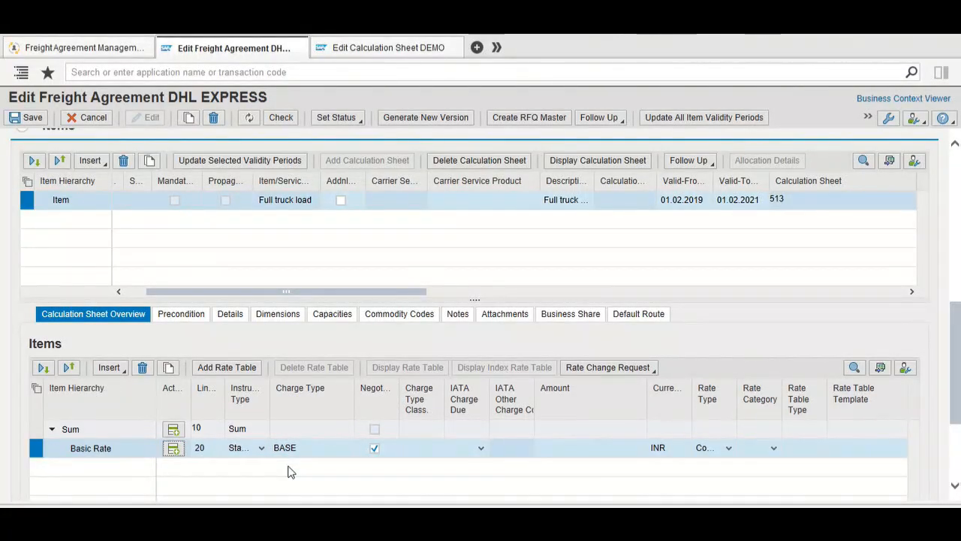
Add line 30 below Basic Rate with charge type FUEL, amount 5 and currency %.
left_click(173, 450)
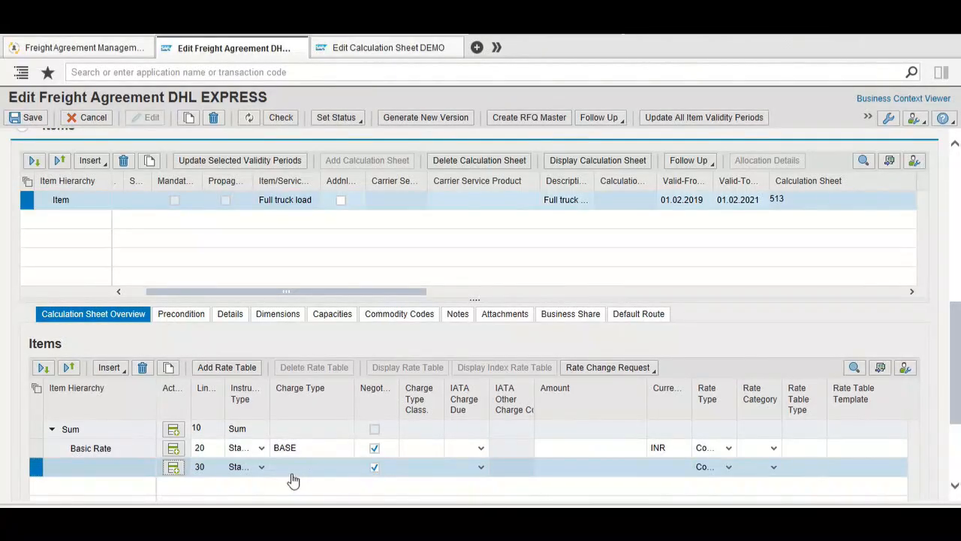
left_click(293, 473)
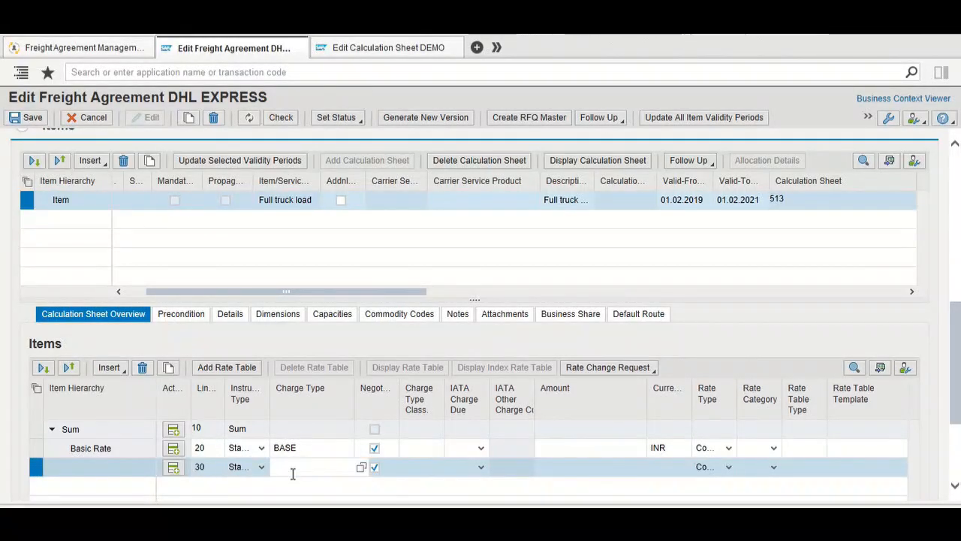
type("FUEL")
key("Tab")
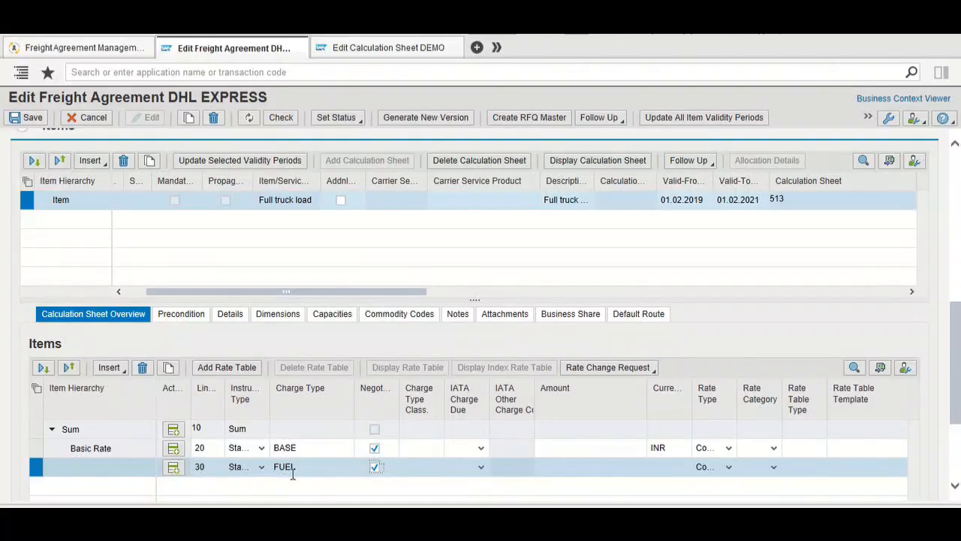
key("Tab")
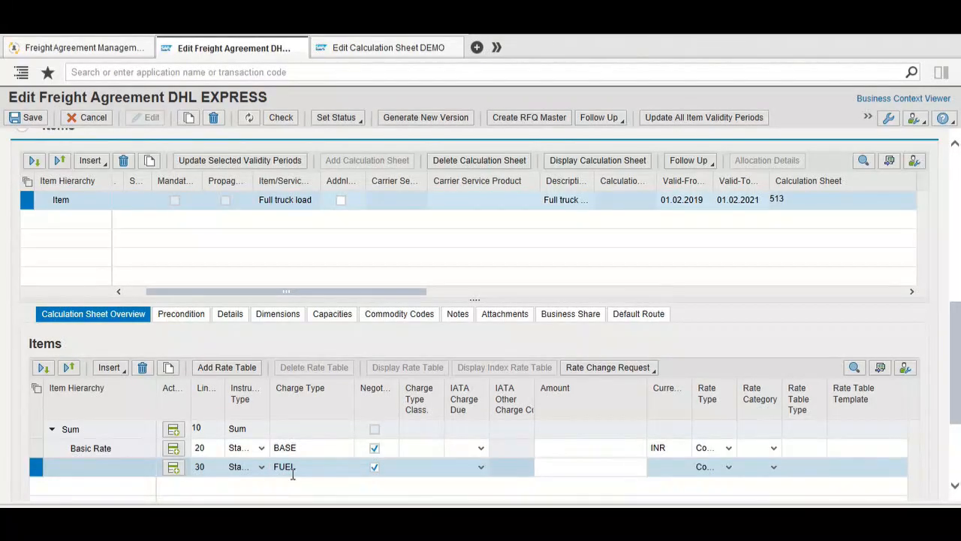
type("5")
key("Tab")
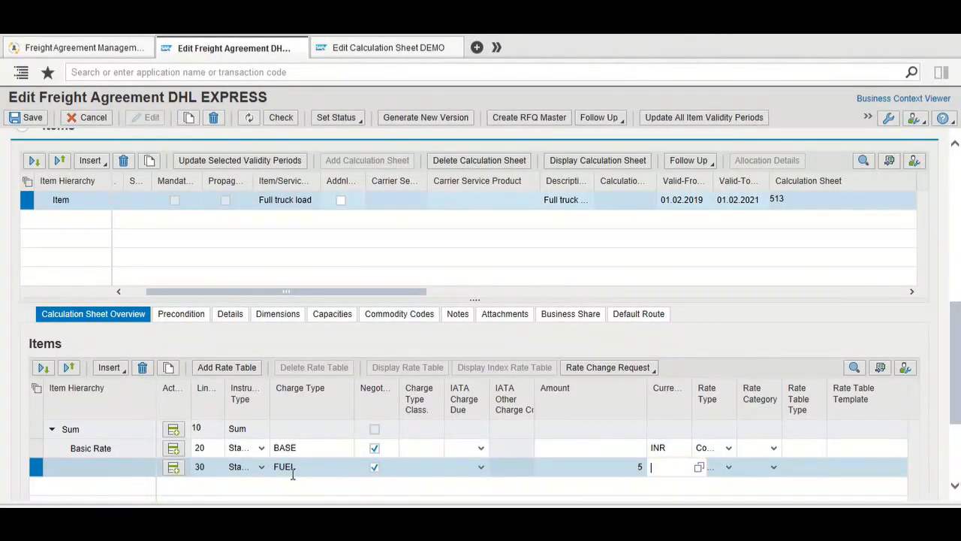
type("%")
On the FUEL line, set both the reference-from and reference-to line numbers to 20.
key("Tab")
key("Tab")
key("Tab")
key("Tab")
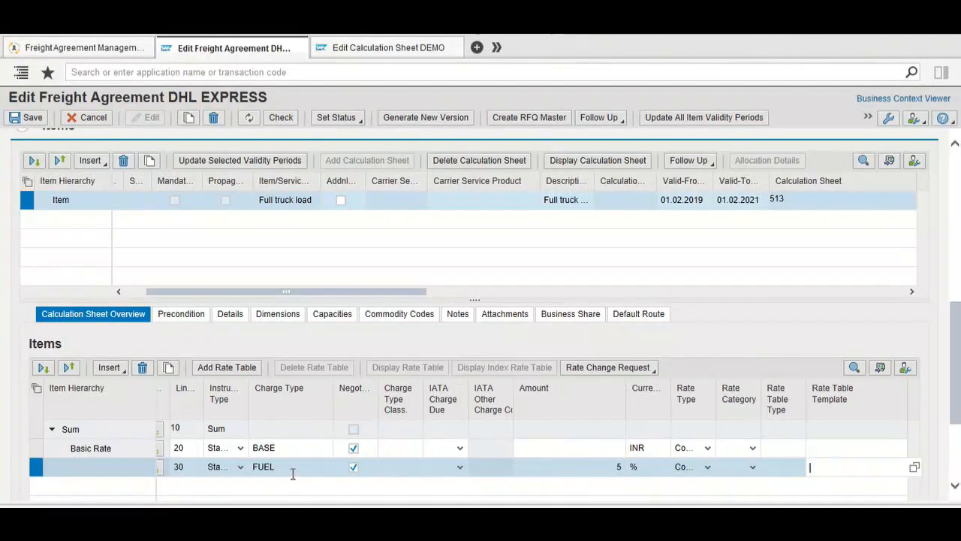
key("Tab")
key("Tab")
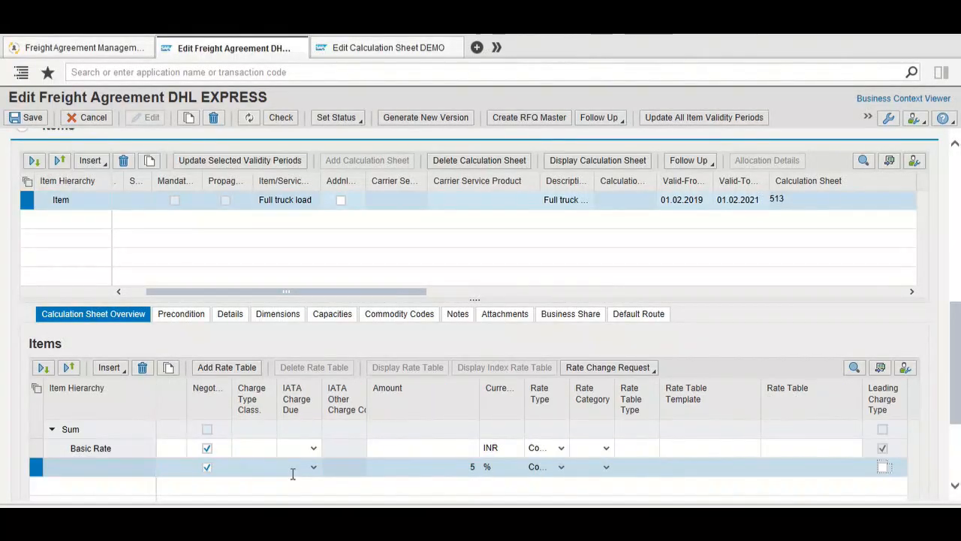
key("Tab")
key("Tab")
key("Tab")
key("Tab")
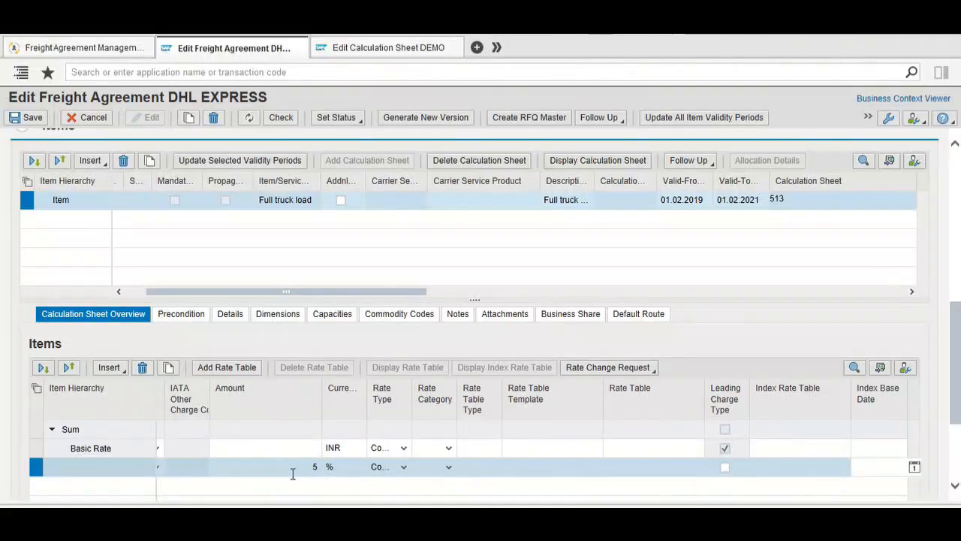
key("Tab")
key("Tab")
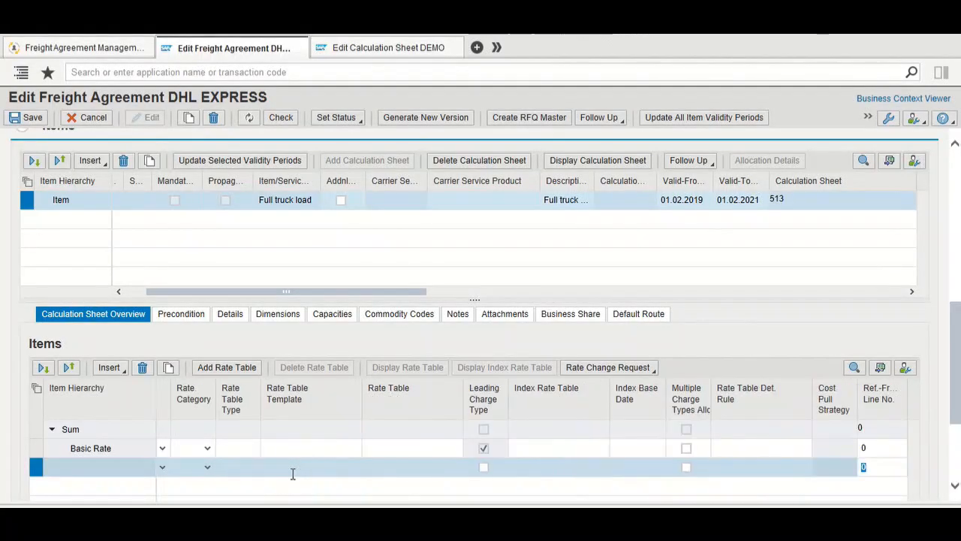
type("20")
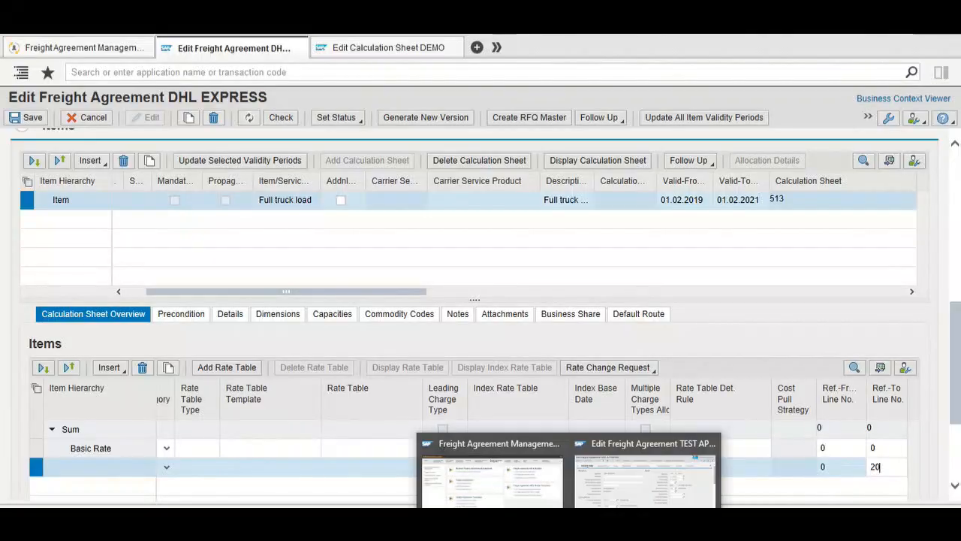
left_click(833, 467)
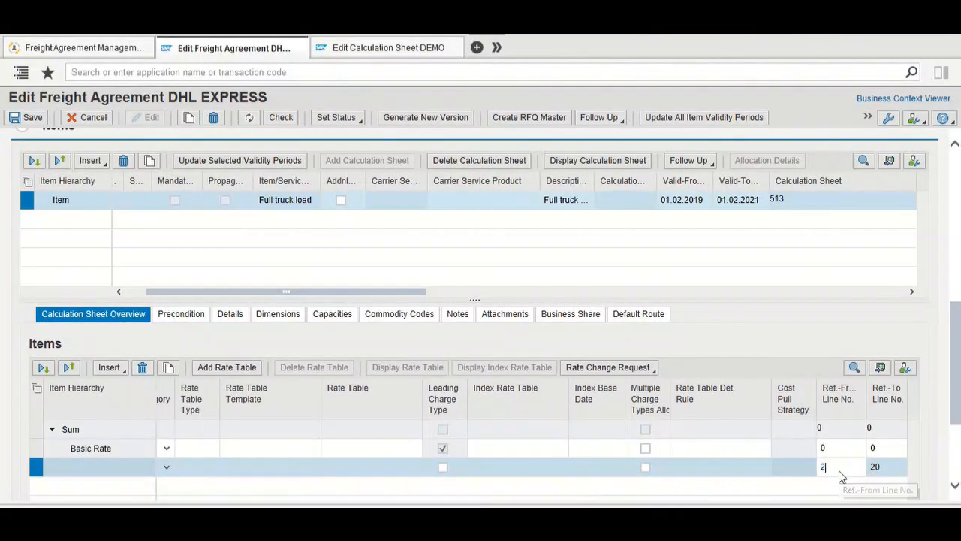
type("20")
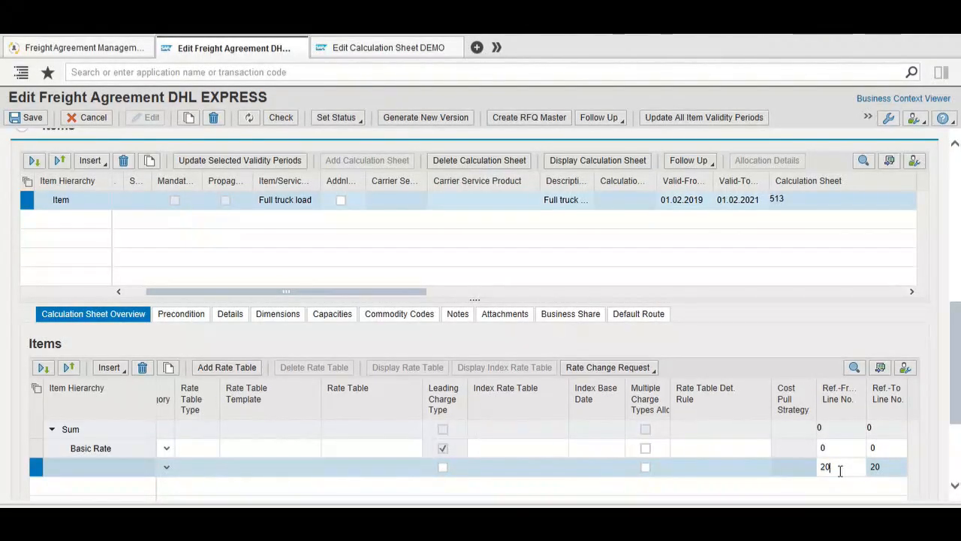
key("Return")
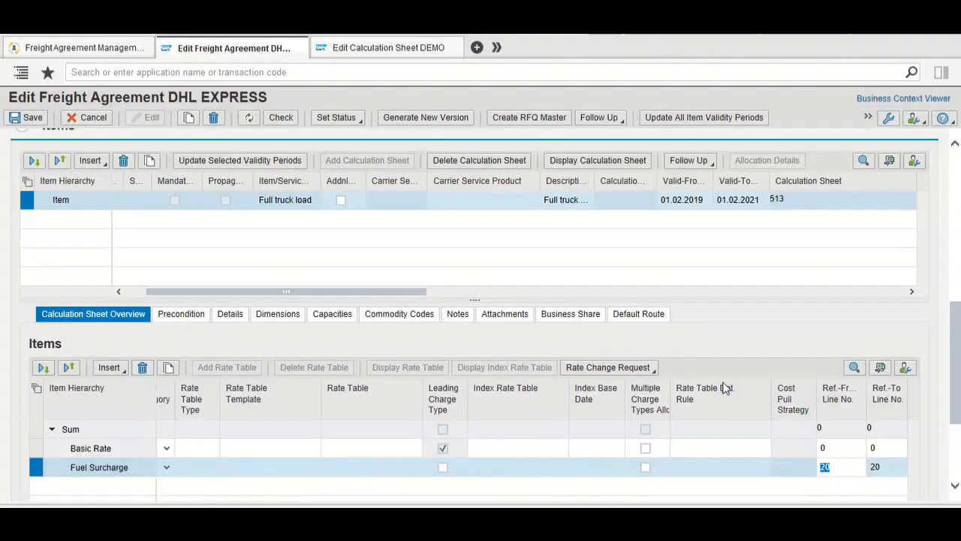
Add a rate table to the Basic Rate line of the calculation sheet.
scroll(723, 324, "down", 3)
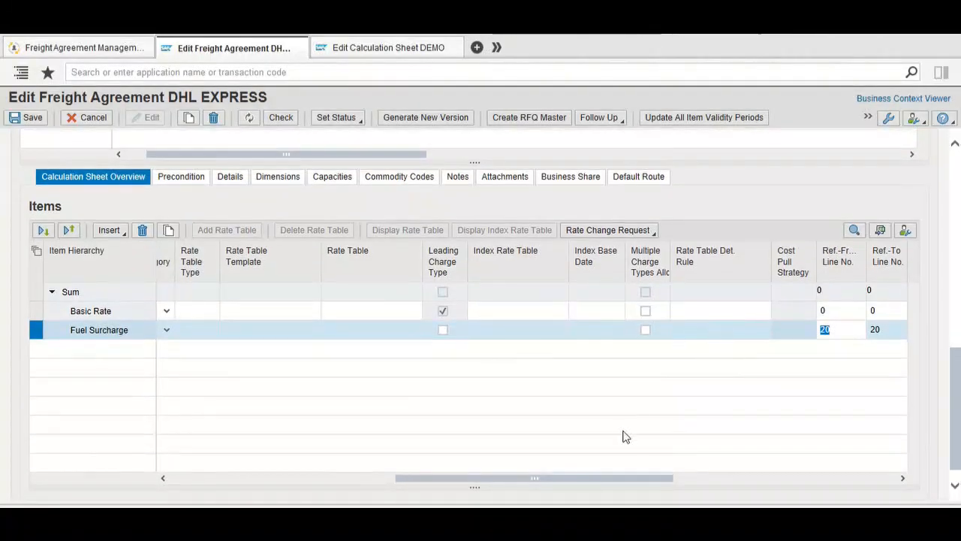
left_click_drag(560, 485, 296, 486)
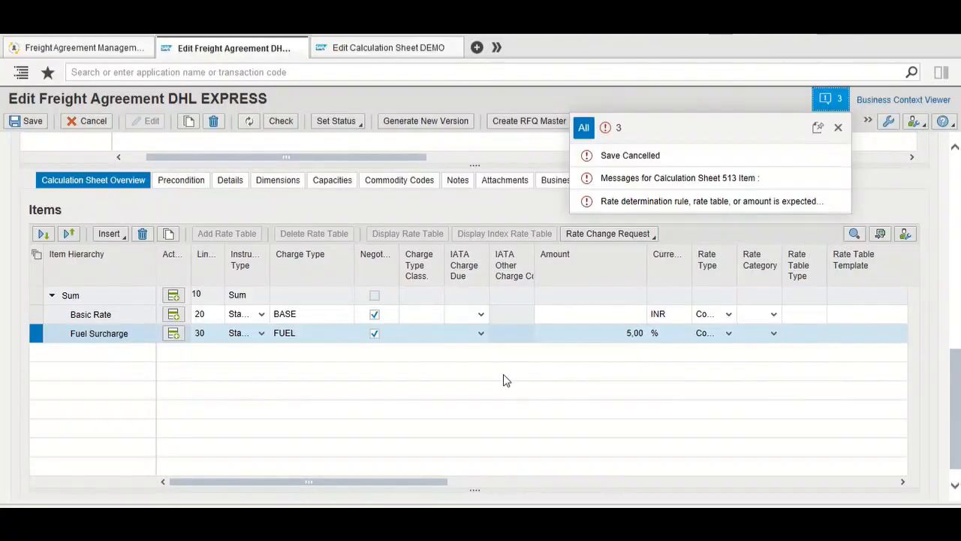
left_click(72, 316)
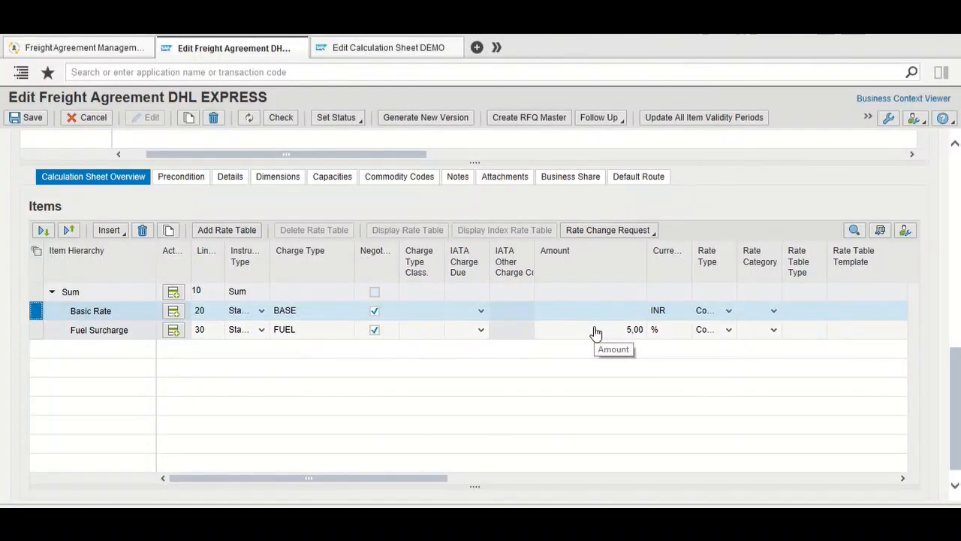
left_click(247, 238)
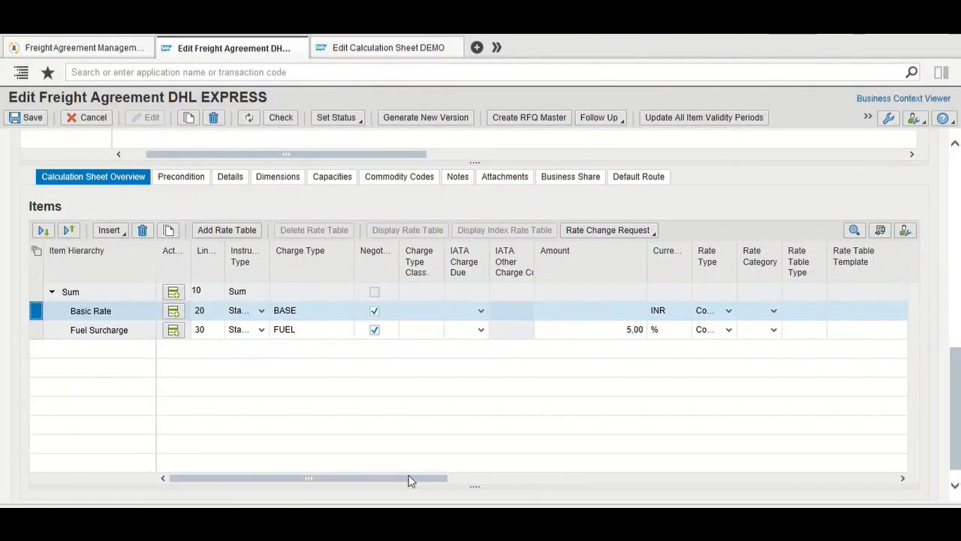
left_click_drag(412, 480, 480, 485)
scroll(712, 392, "up", 3)
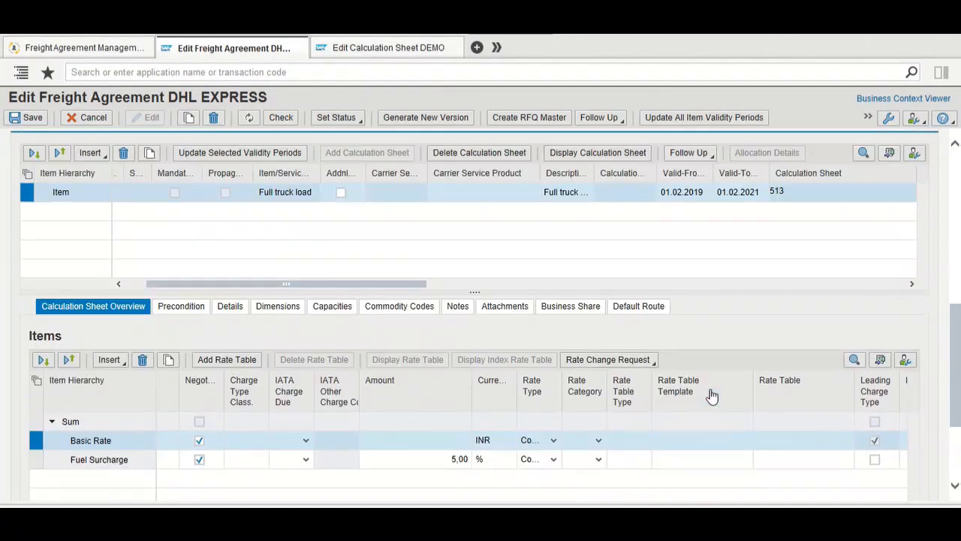
scroll(793, 270, "down", 2)
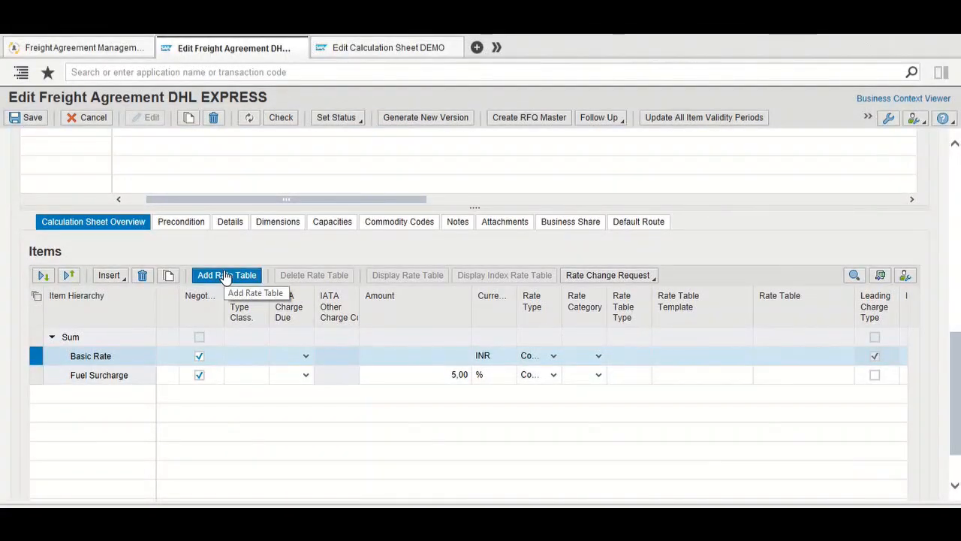
left_click(225, 276)
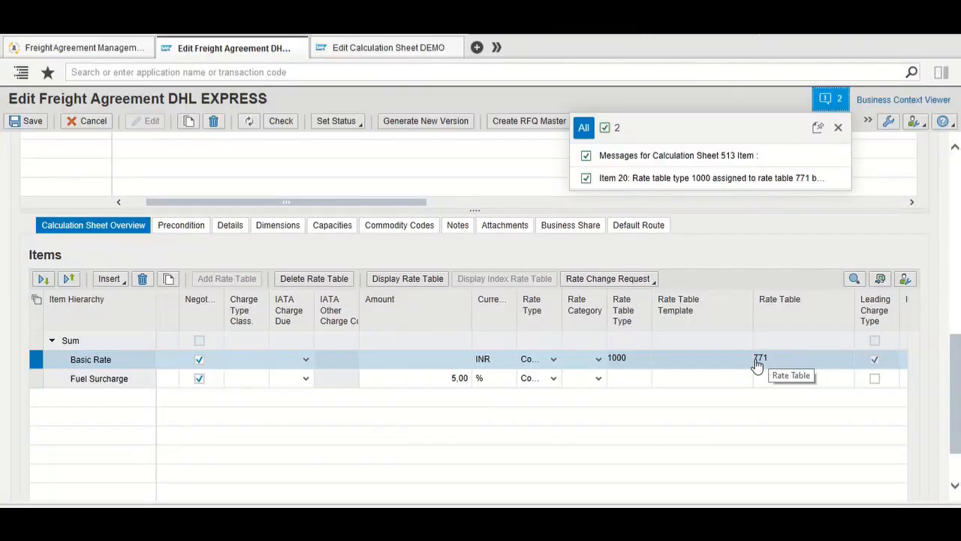
Open the Basic Rate line's new rate table and review its general data, reference details, organizational data and scales.
left_click(838, 126)
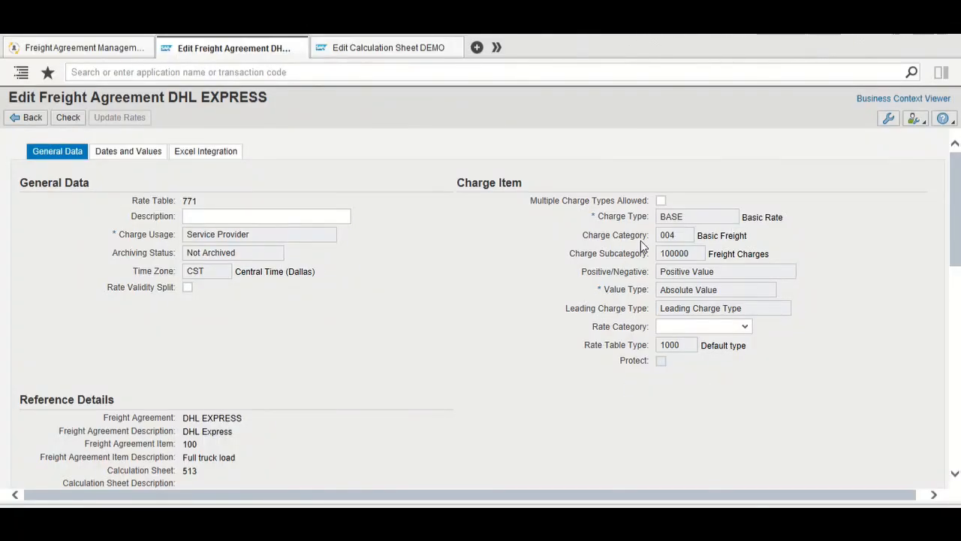
left_click(692, 221)
left_click(232, 215)
left_click_drag(188, 234, 250, 236)
scroll(308, 324, "down", 3)
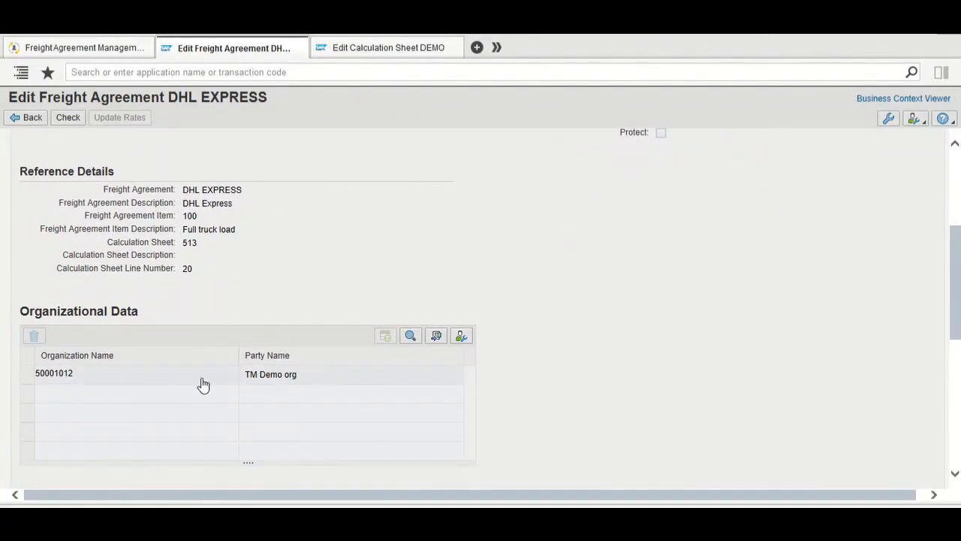
left_click_drag(183, 189, 242, 189)
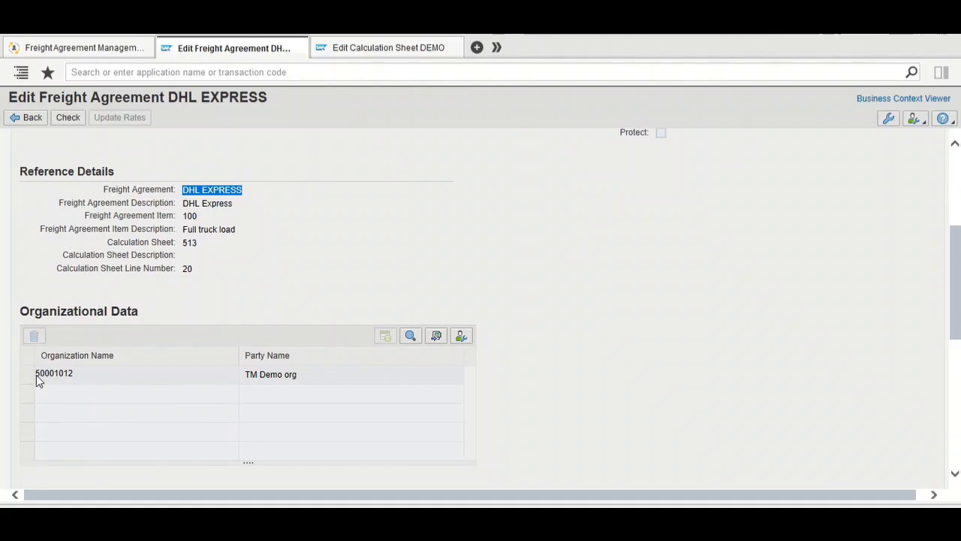
scroll(132, 377, "down", 3)
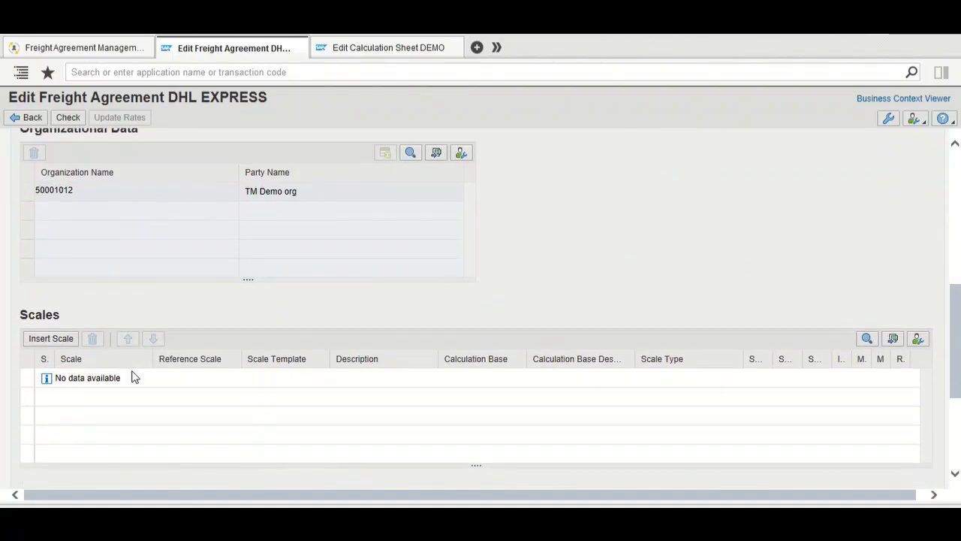
scroll(132, 378, "down", 1)
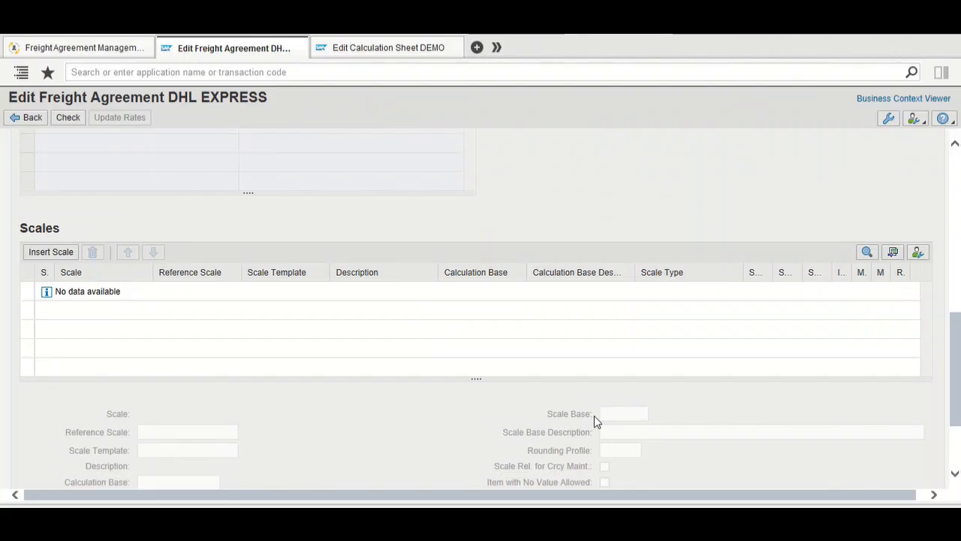
scroll(597, 420, "down", 1)
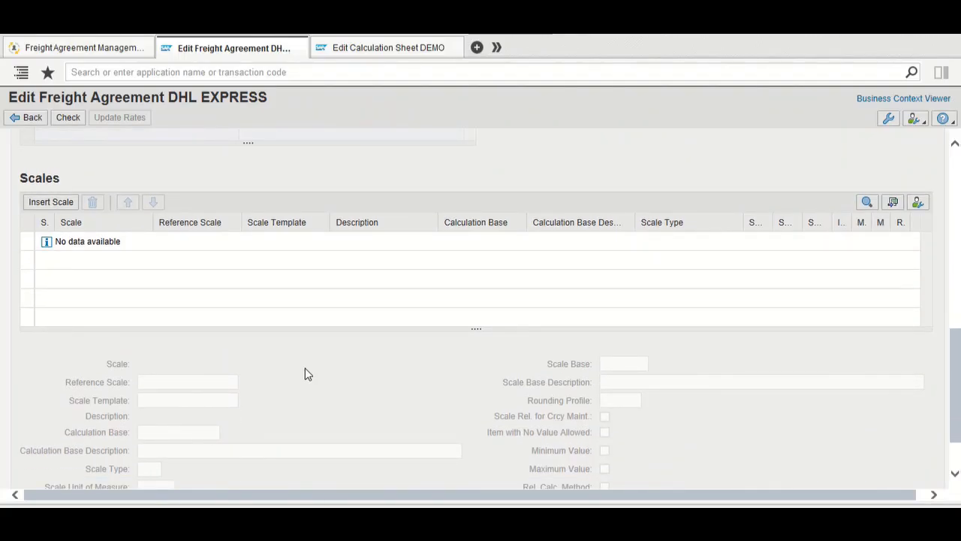
Insert a first scale row in the Basic Rate line's rate table.
scroll(305, 373, "up", 1)
left_click(45, 234)
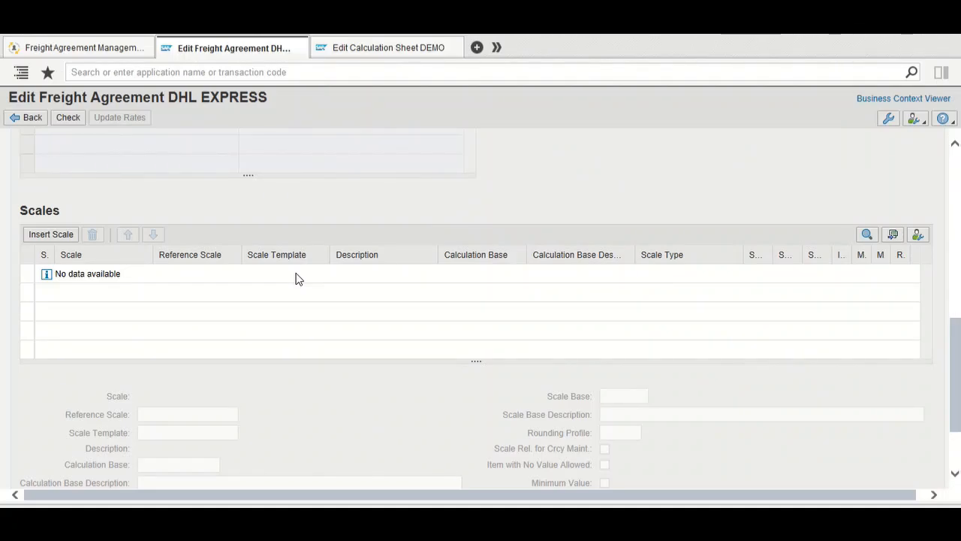
left_click(67, 238)
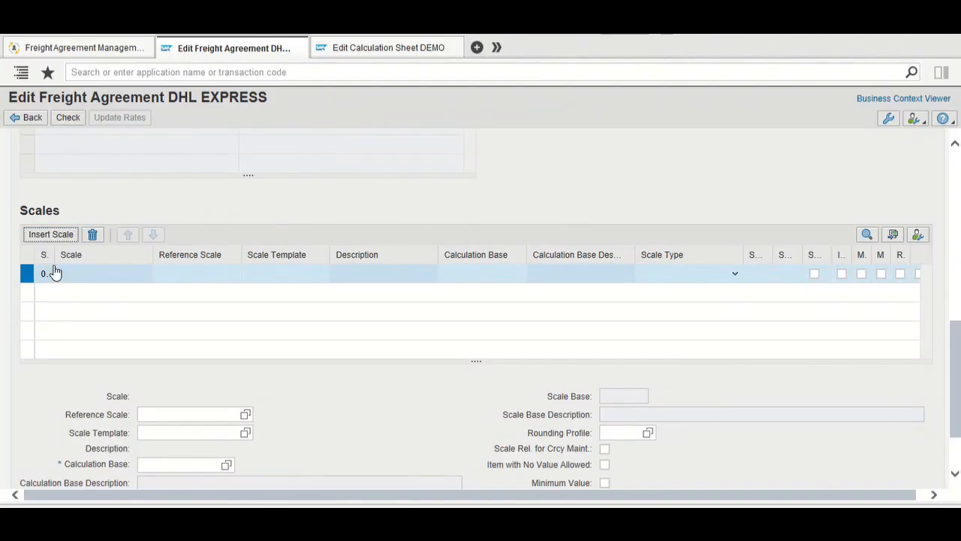
Set the first scale's calculation base to SOURCELOC_CITY from the value list and check its scale type.
left_click(458, 275)
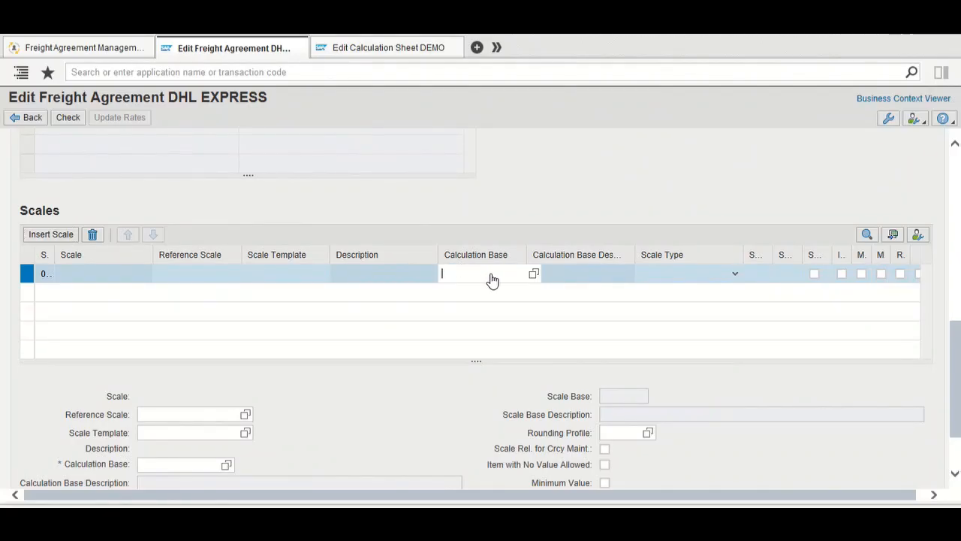
key("Tab")
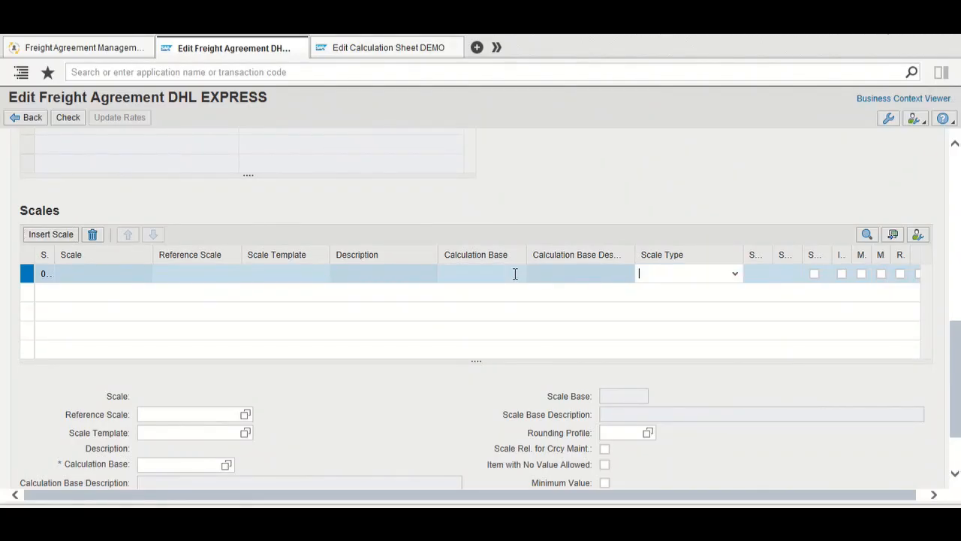
key("Tab")
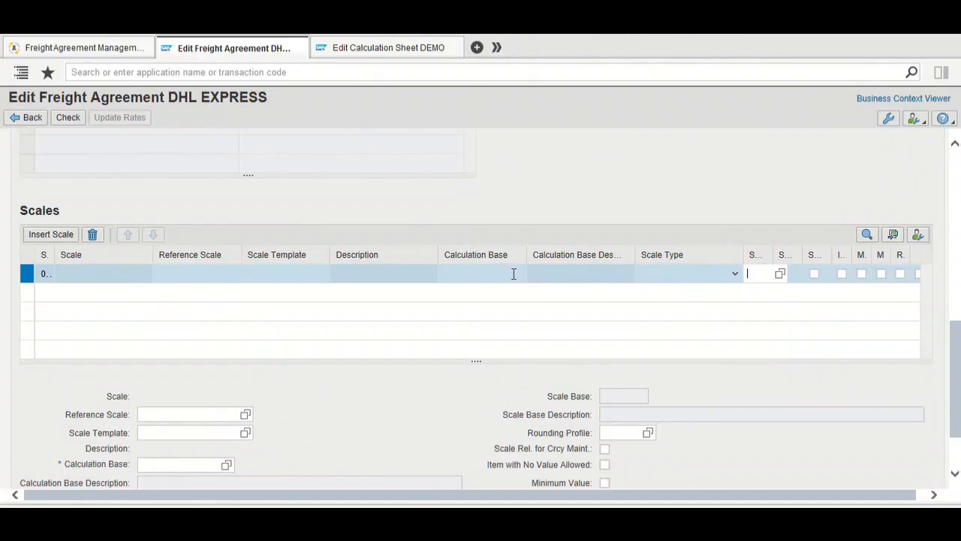
left_click(516, 273)
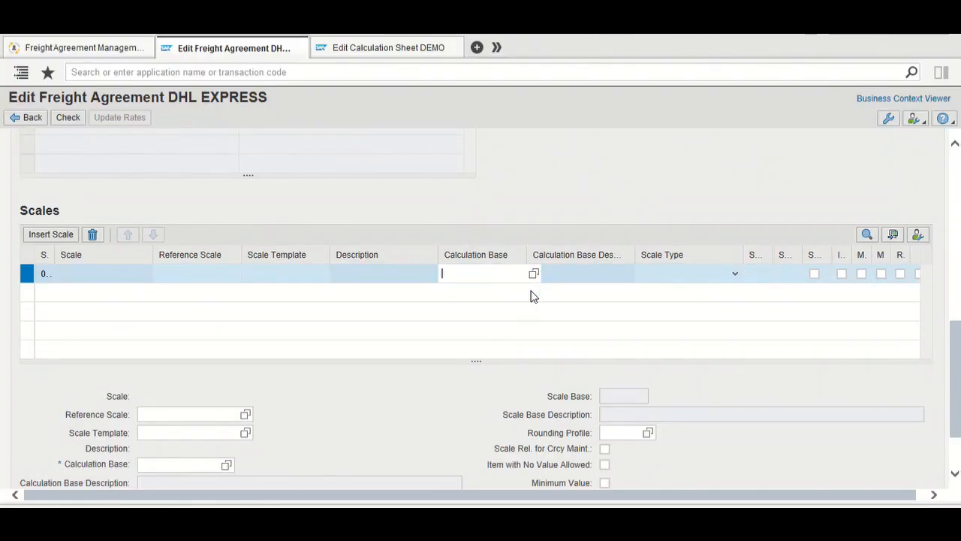
key("F4")
scroll(557, 321, "down", 10)
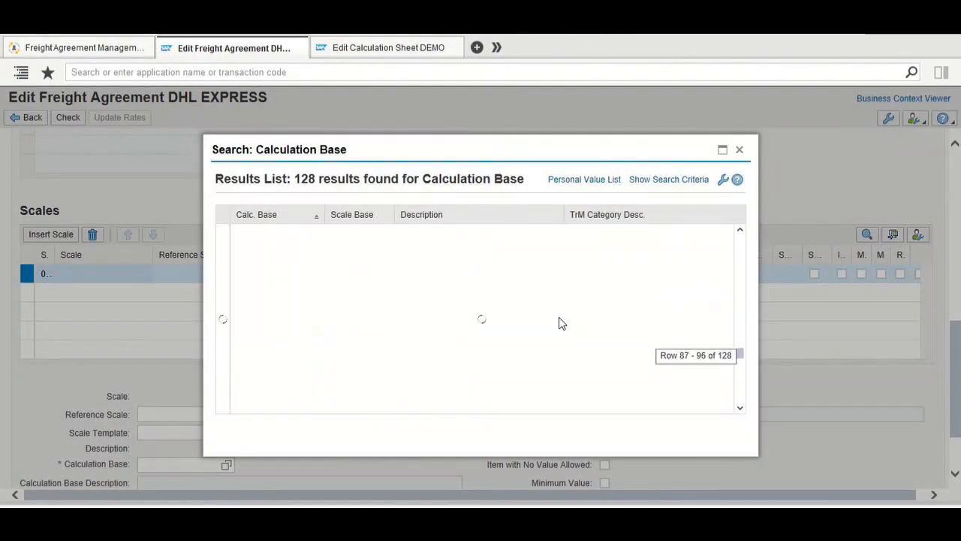
scroll(558, 323, "down", 3)
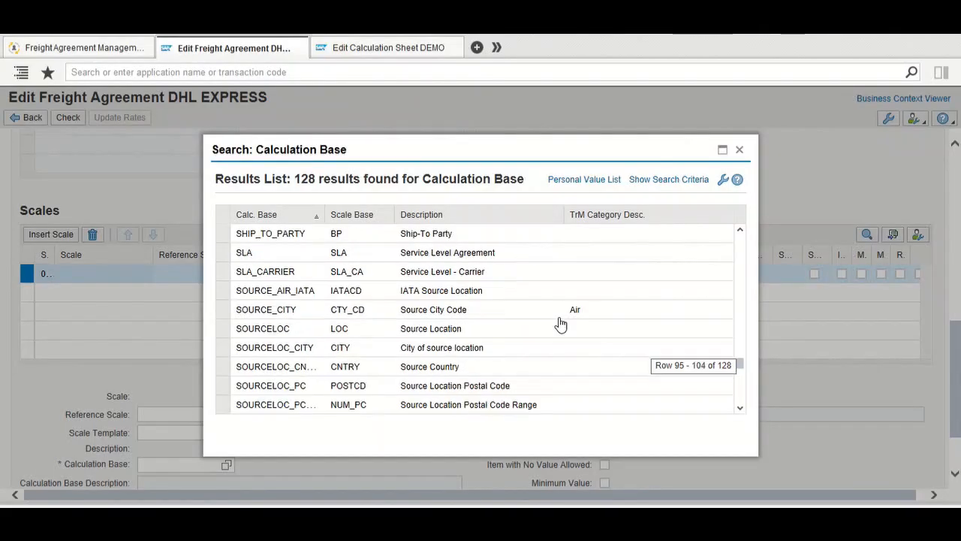
scroll(558, 322, "down", 2)
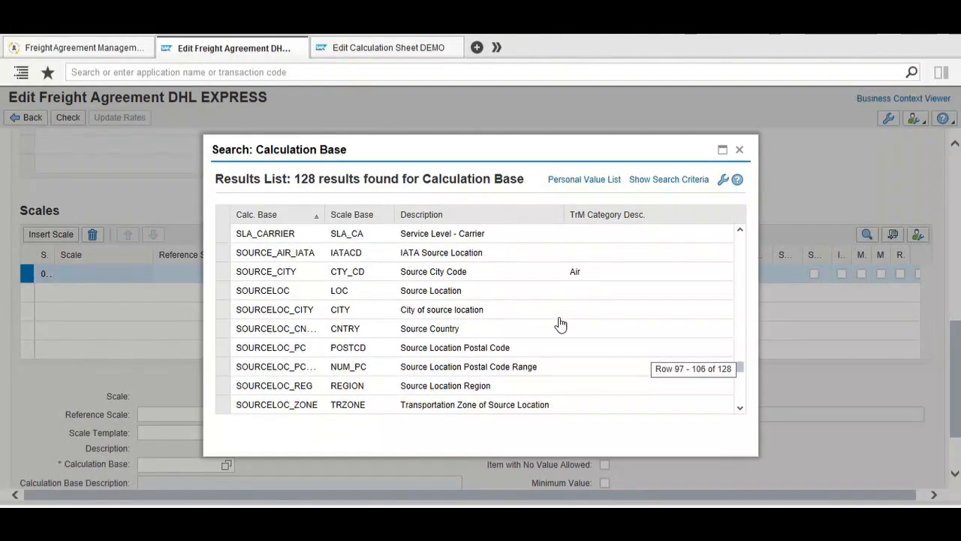
left_click(251, 311)
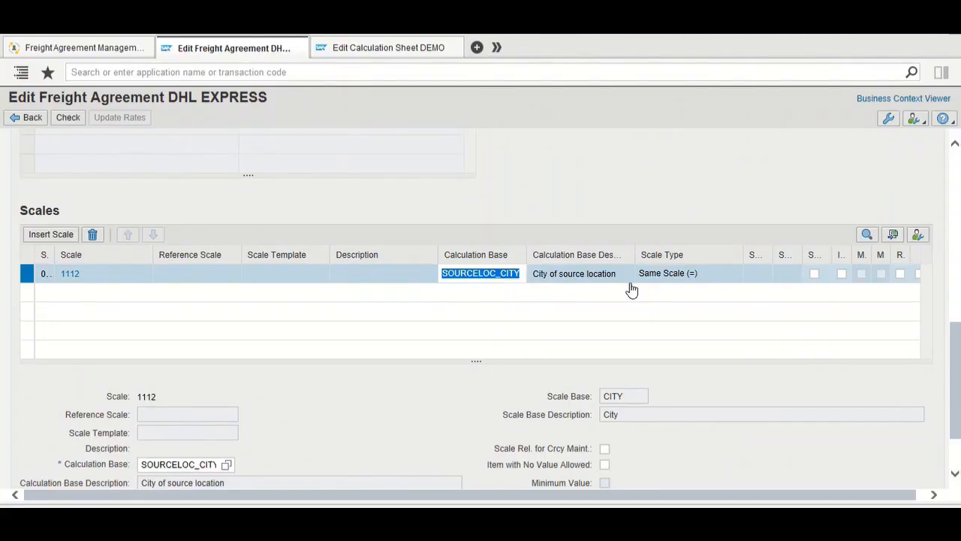
scroll(434, 411, "down", 2)
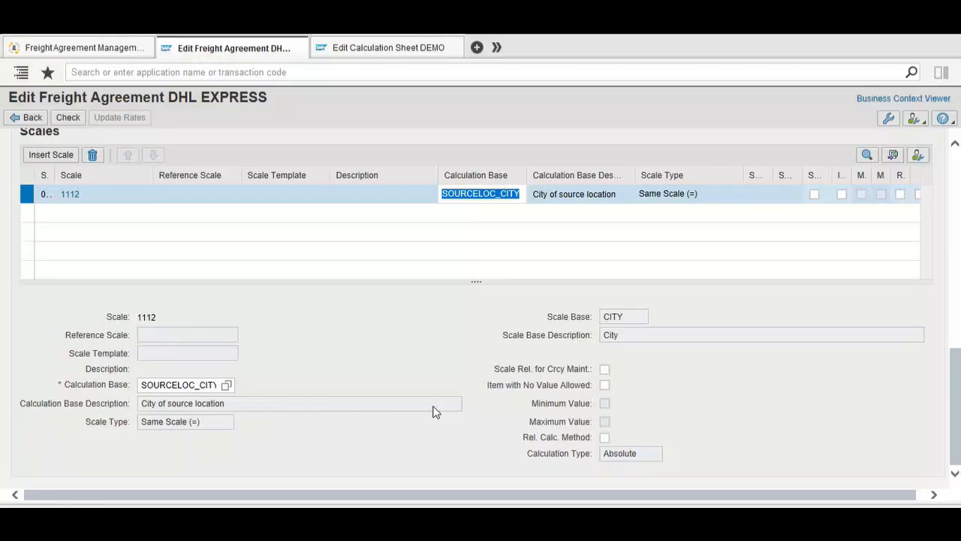
left_click(146, 424)
left_click_drag(146, 425, 197, 428)
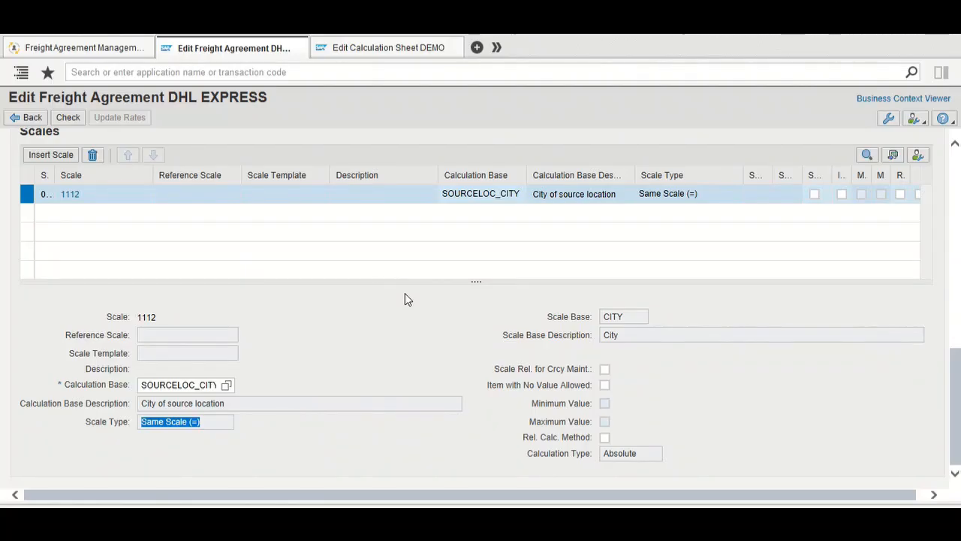
Insert a second scale row and search for its calculation base with DEST*C.
left_click(50, 155)
left_click(473, 211)
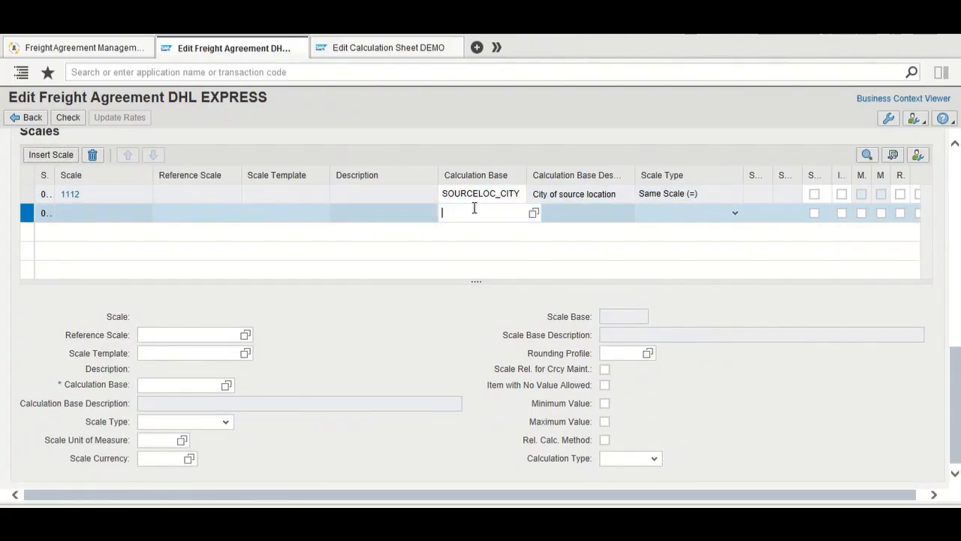
type("DEST")
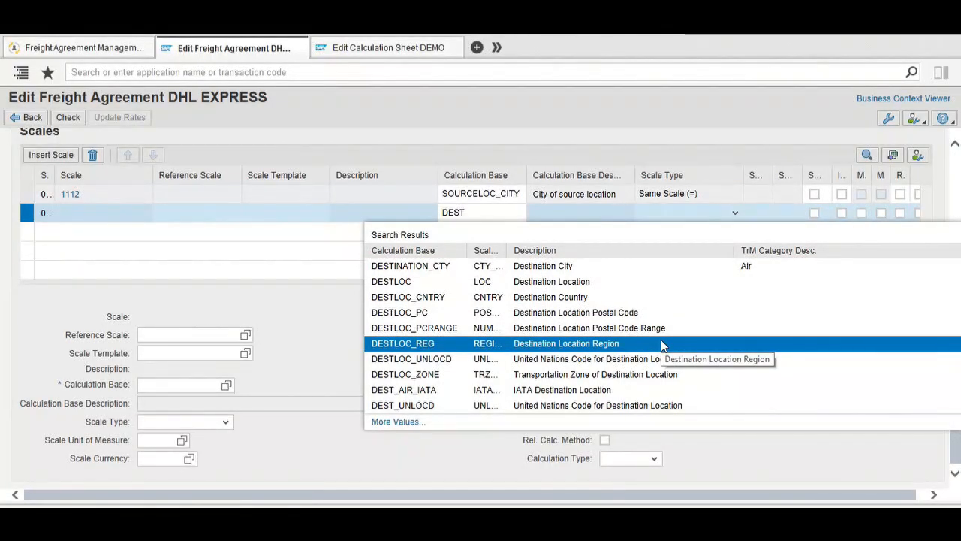
type("*C")
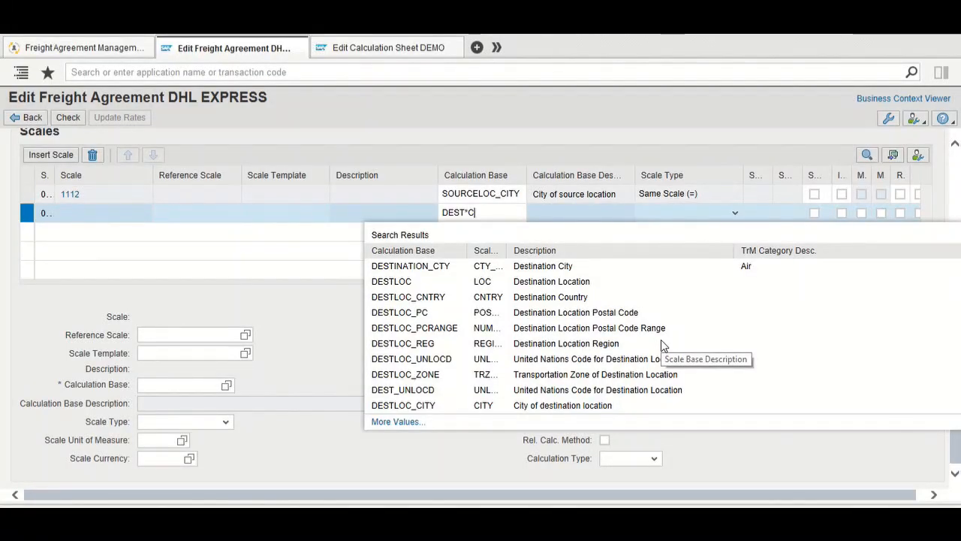
Set the second scale's calculation base to DESTLOC_CITY and give a third scale the calculation base GROSS_WEIGHT.
left_click(553, 407)
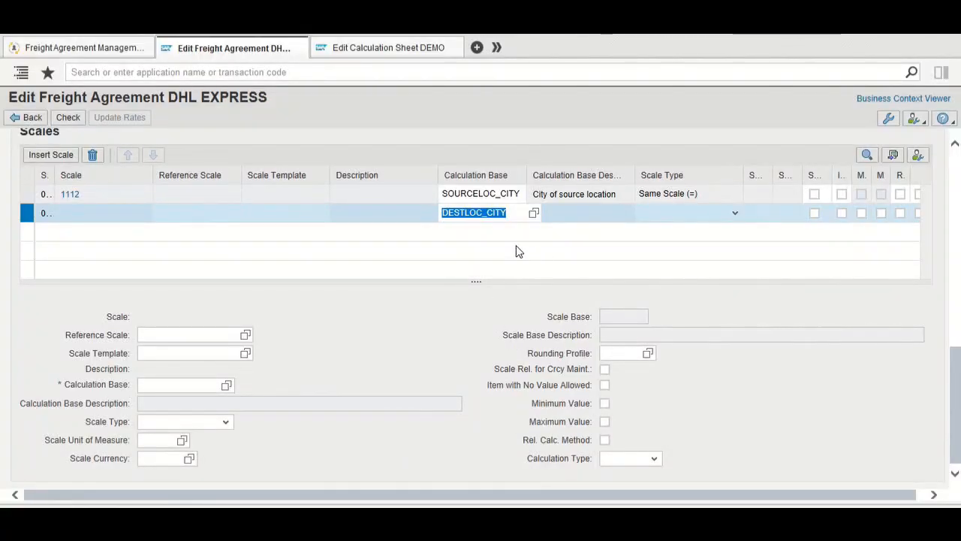
key("Return")
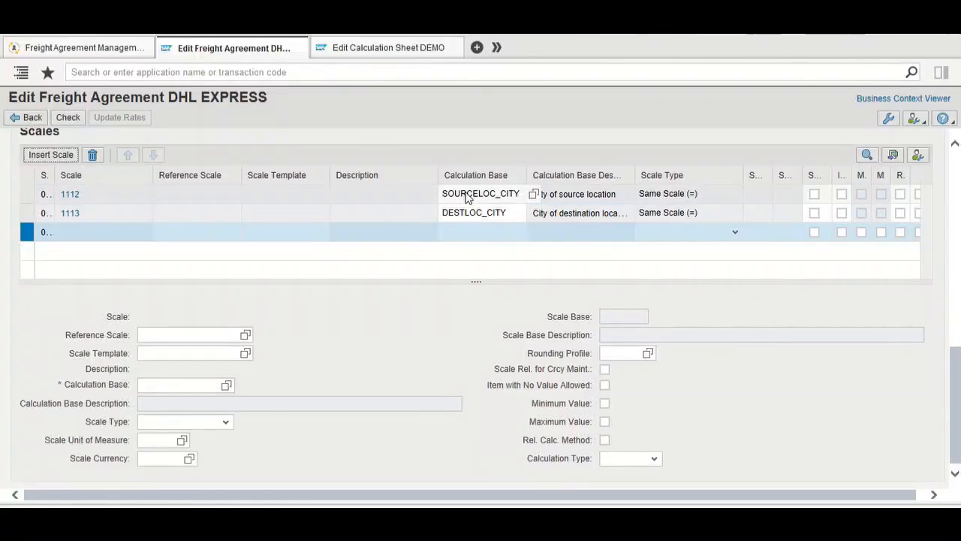
left_click(473, 232)
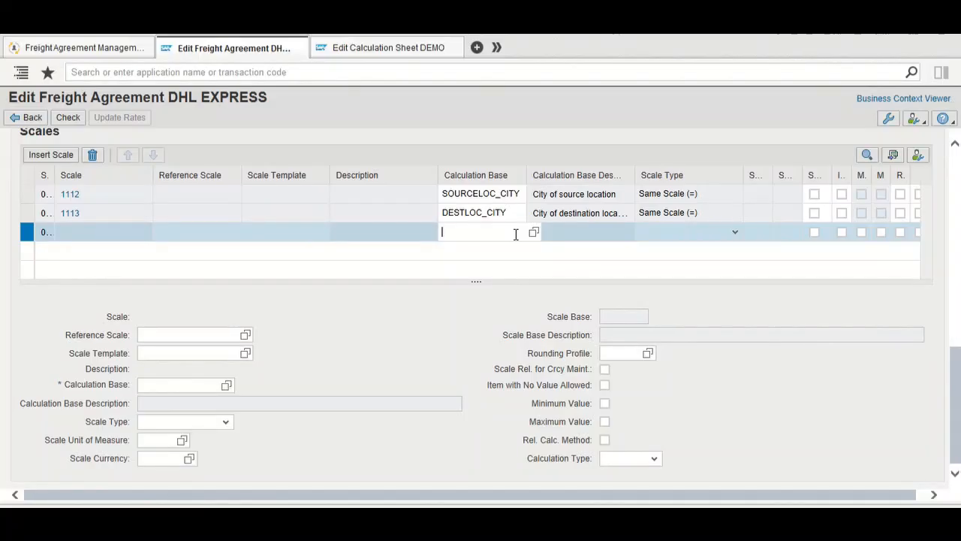
type("*")
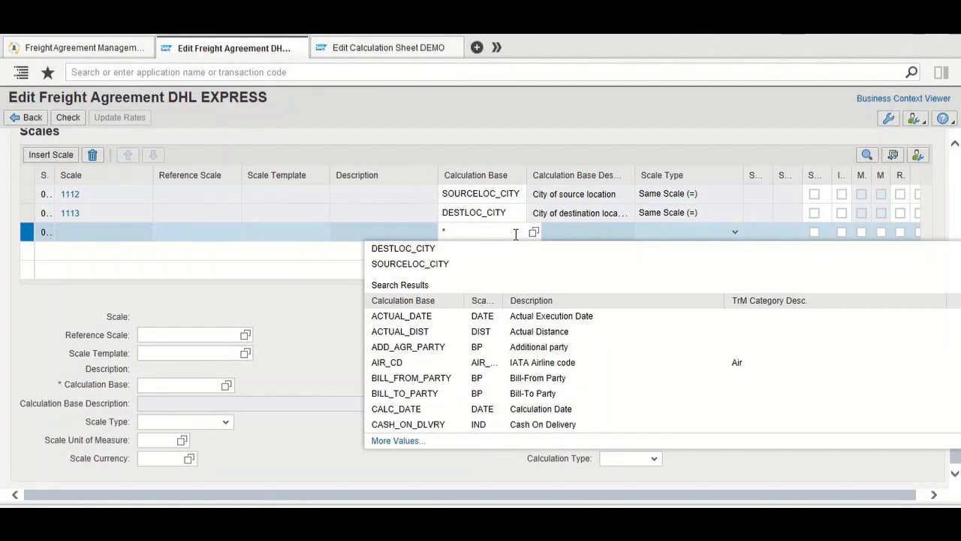
type("Weig")
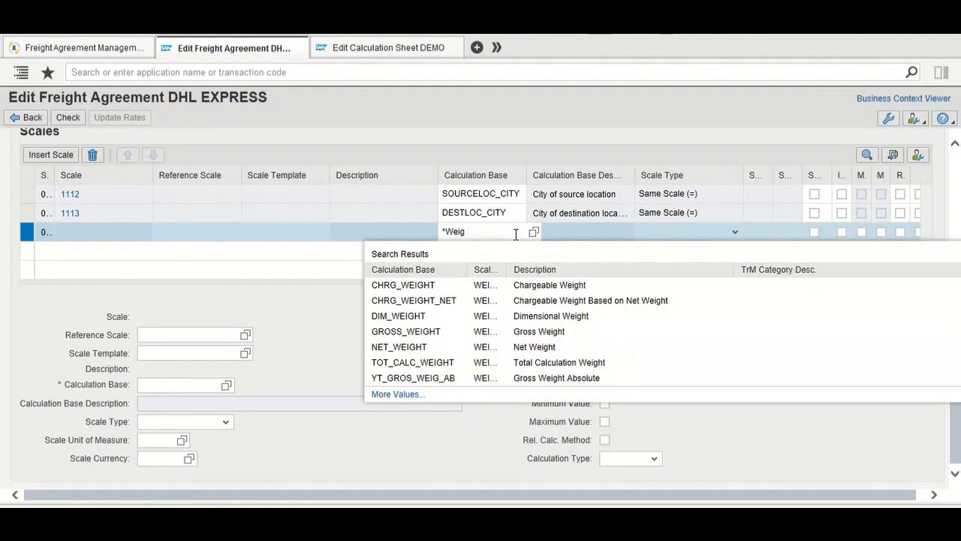
key("Down")
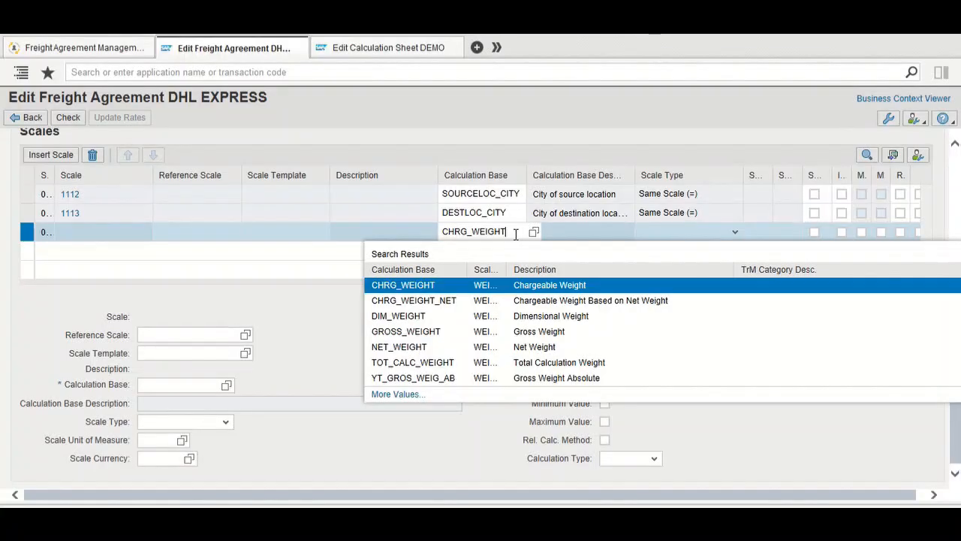
key("Down")
key("Down")
key("Down")
key("Return")
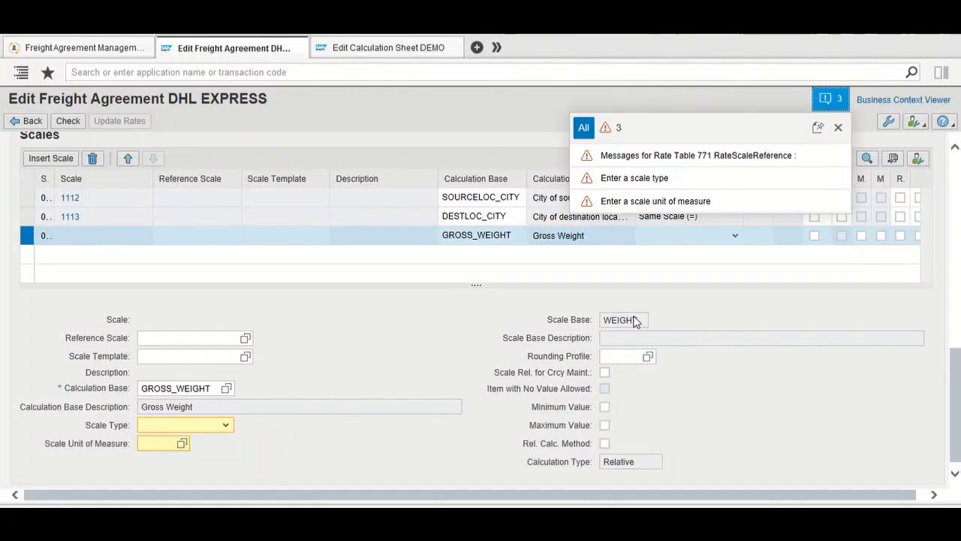
Examine the gross weight scale's scale base, unit of measure and calculation type, and open the scale type choices.
double_click(610, 323)
left_click(632, 321)
left_click(145, 443)
double_click(622, 464)
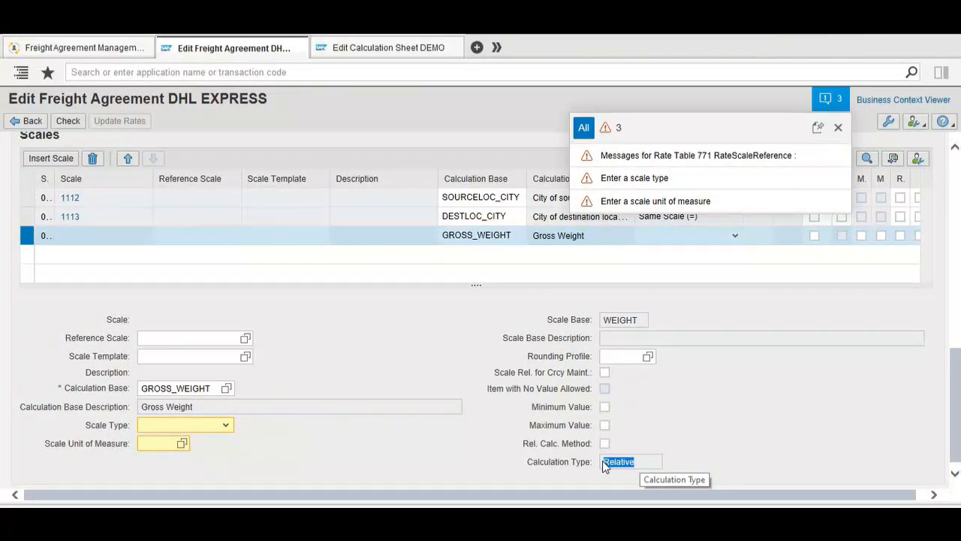
left_click(613, 328)
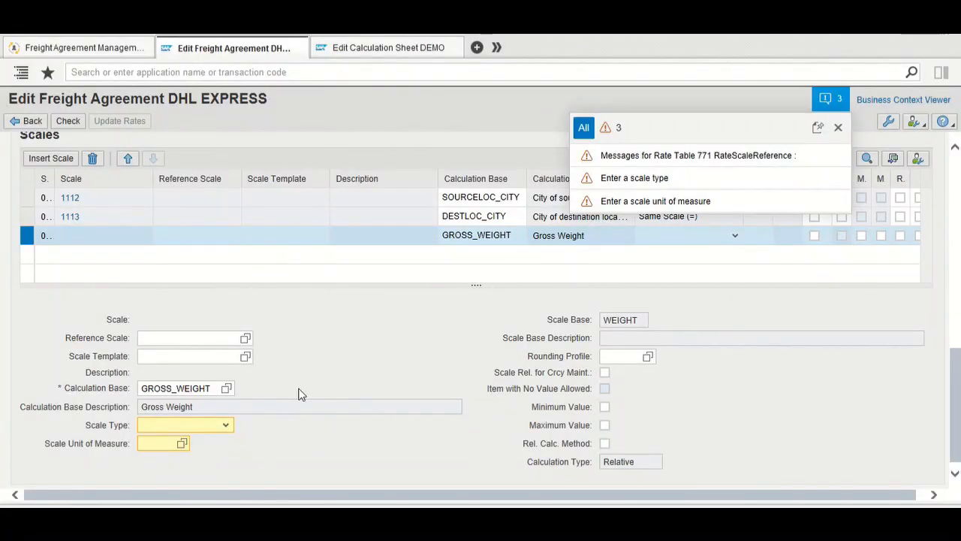
left_click(225, 425)
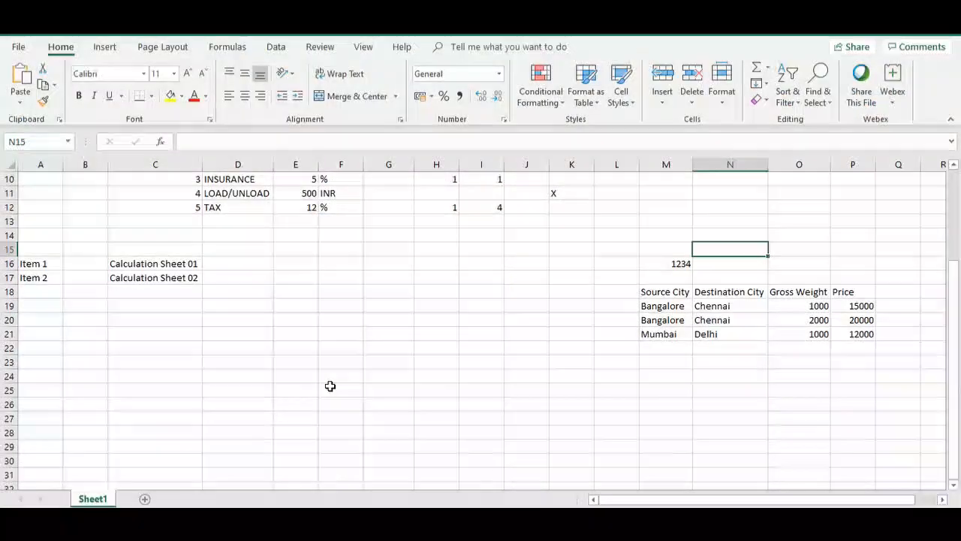
Switch to the Excel sheet and enter the headers KG in F27 and Rate in G27.
scroll(330, 386, "down", 4)
left_click(330, 294)
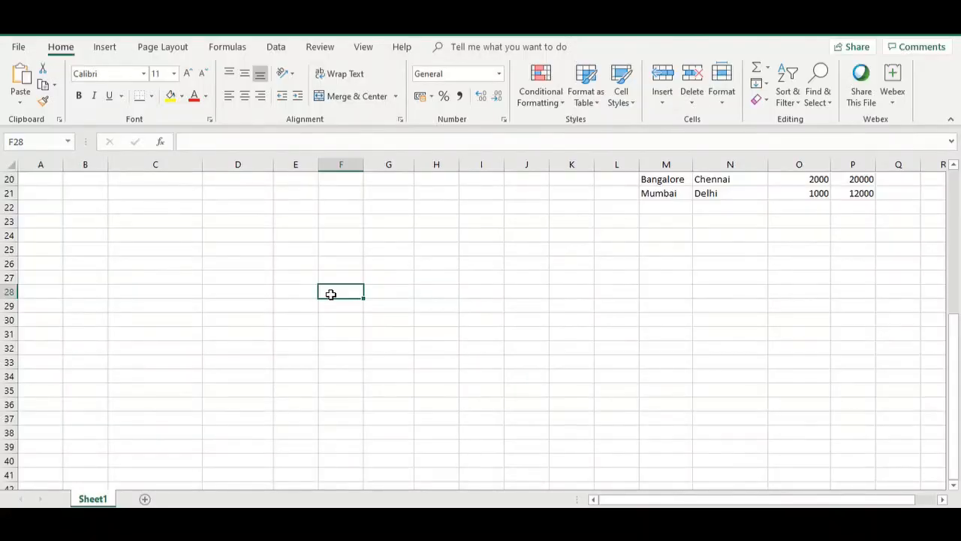
type("3")
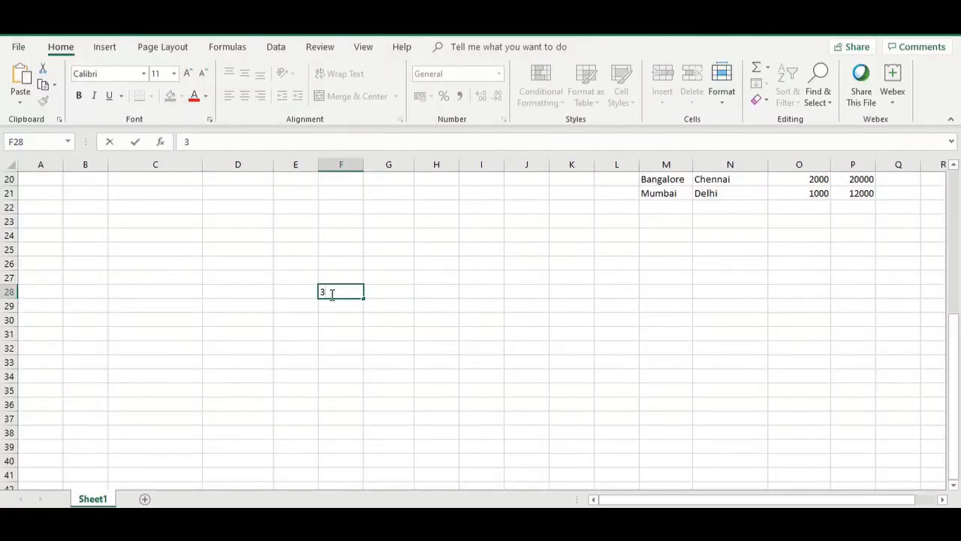
key("Up")
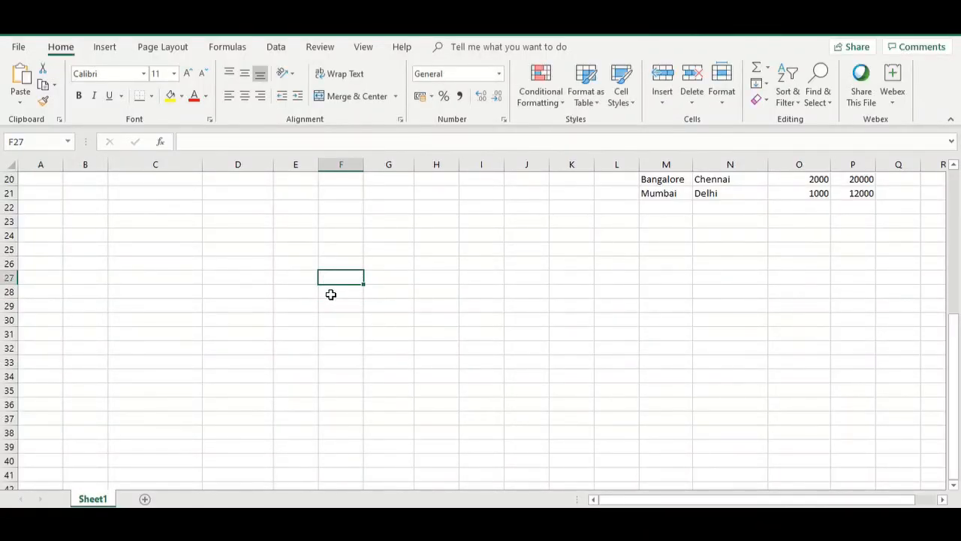
type("KG")
key("Tab")
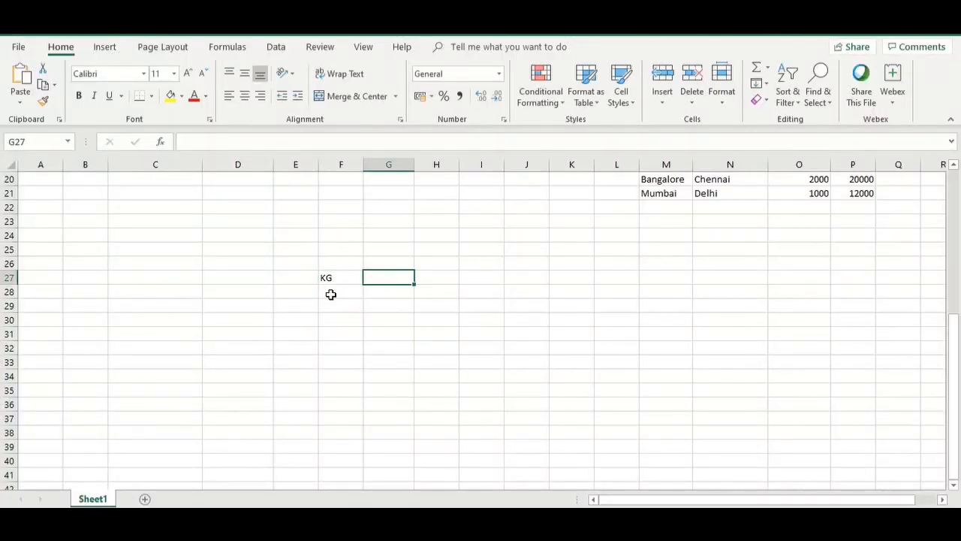
type("Rate")
key("Return")
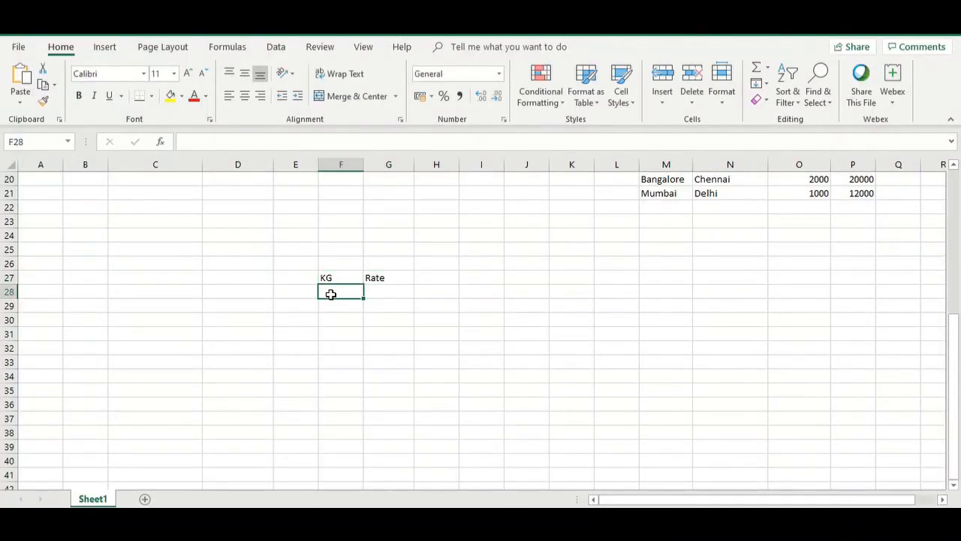
Enter the header Base Scale in C27, in the same row as the KG and Rate headers.
key("Left")
key("Left")
key("Left")
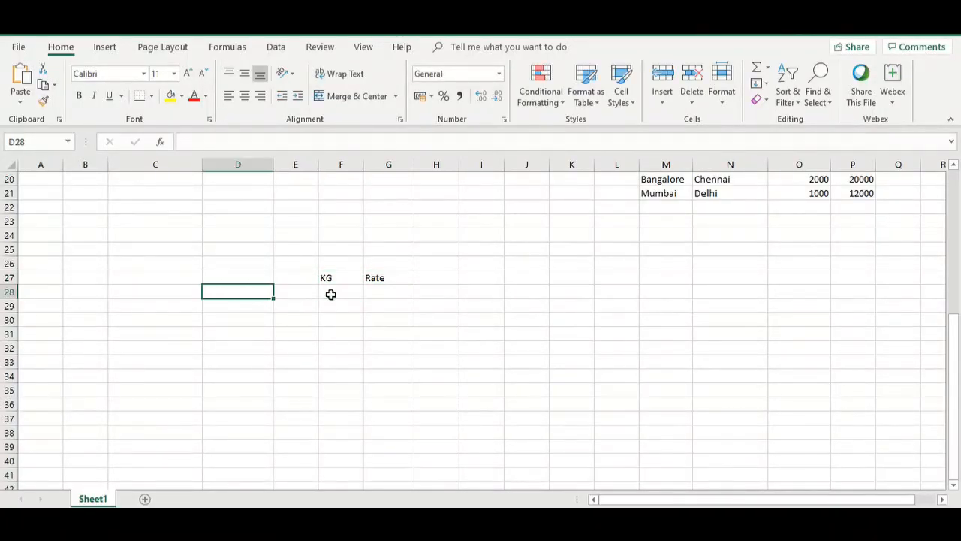
key("Up")
type("Bas")
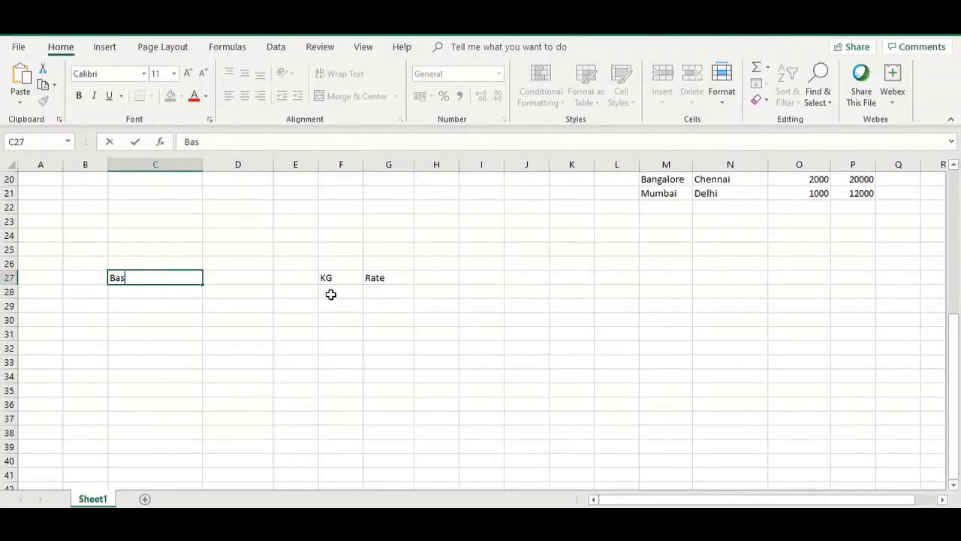
type("e Sc")
key("Return")
Fill the first row under the KG and Rate headers with 3 in F28 and 100 in G28.
key("Right")
key("Right")
key("Right")
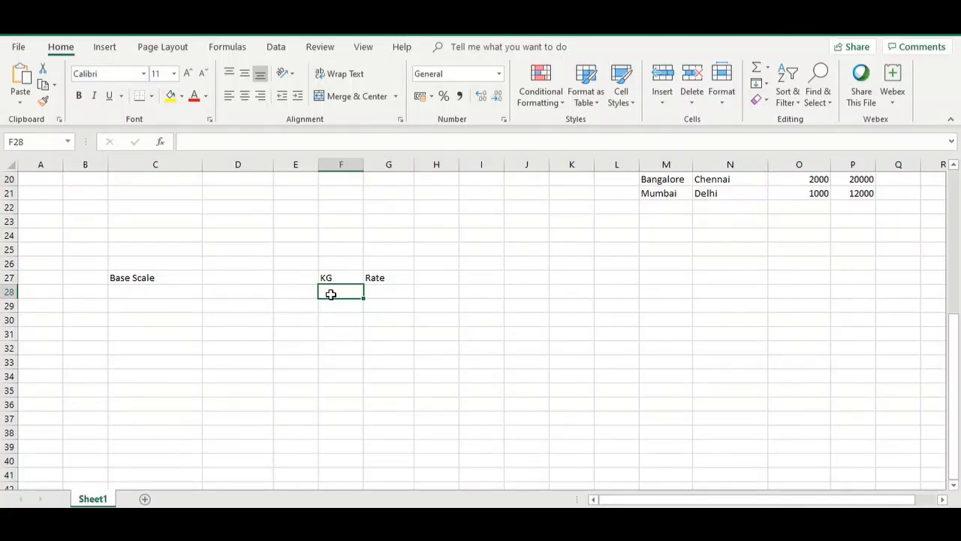
type("3")
key("Tab")
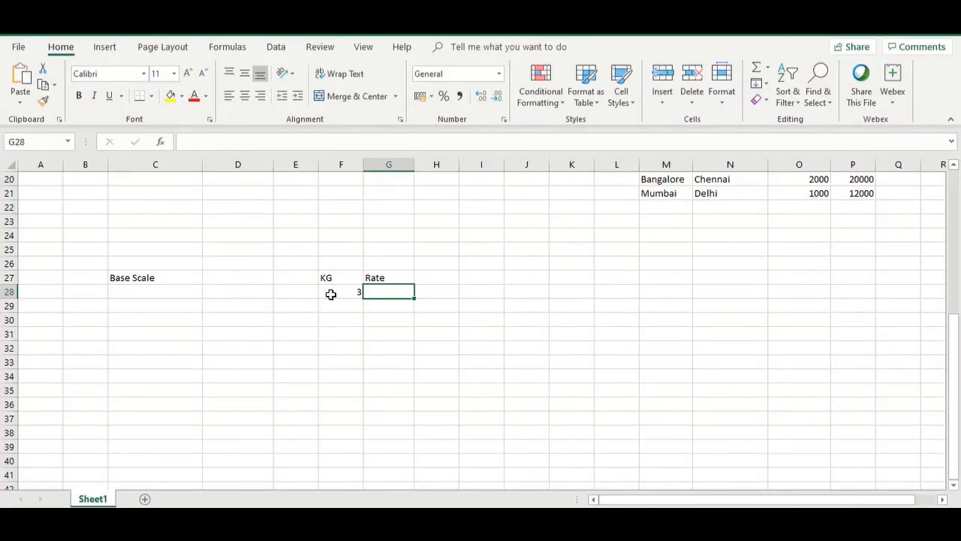
type("100")
key("Return")
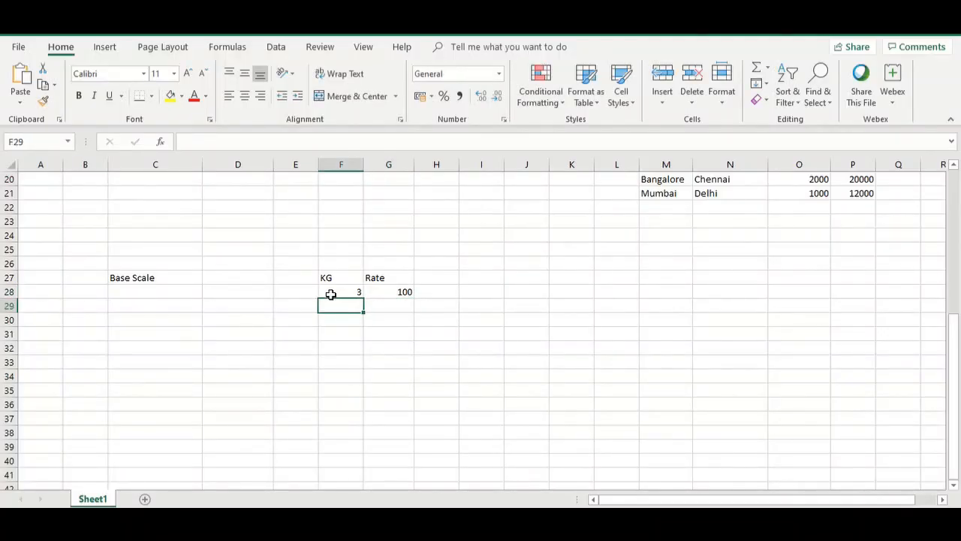
Add two more rows to the KG and Rate table: 10 with rate 90, and 100 with rate 80.
type("10")
key("Tab")
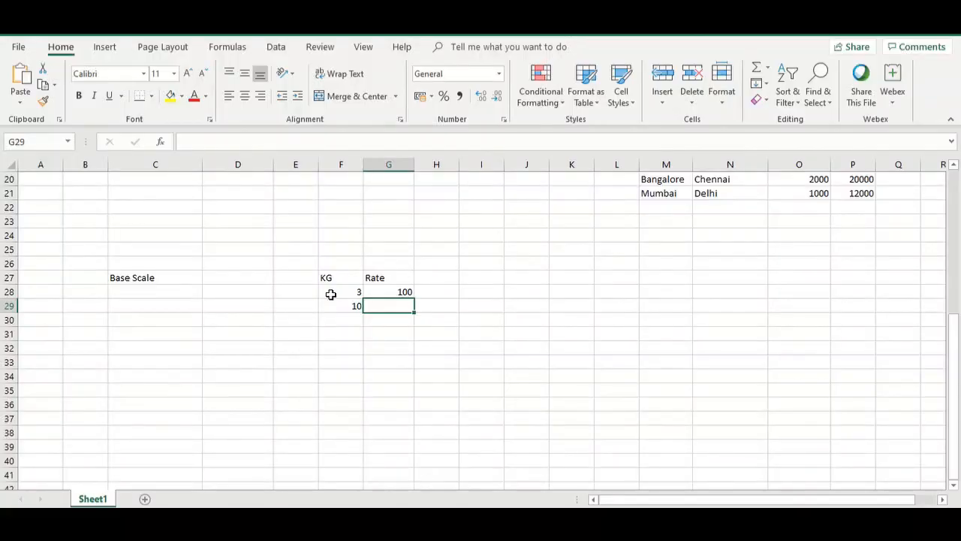
type("90")
key("Return")
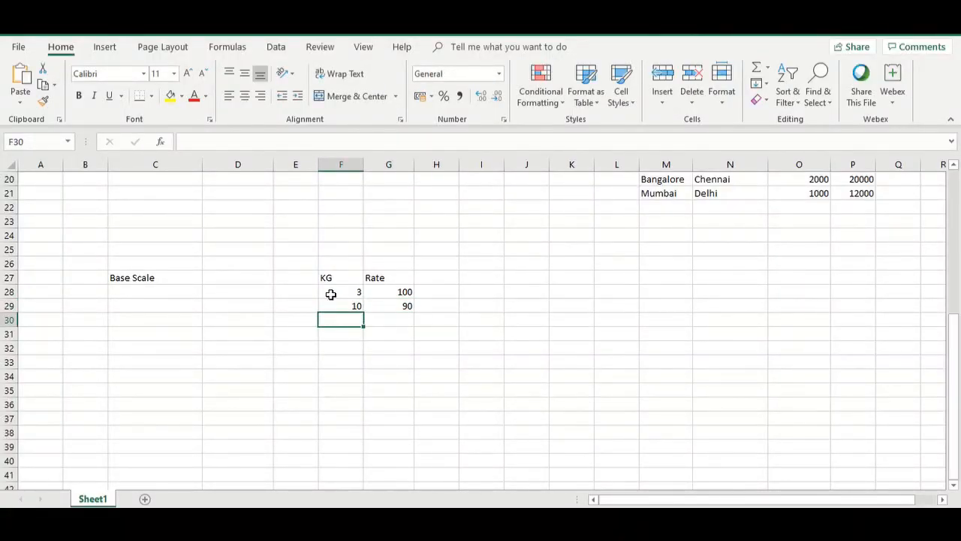
type("100")
key("Tab")
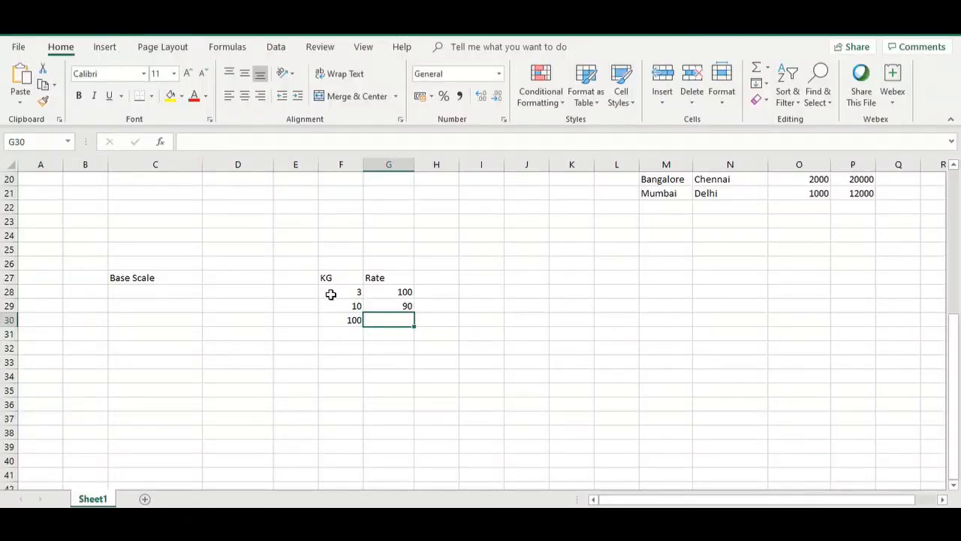
type("80")
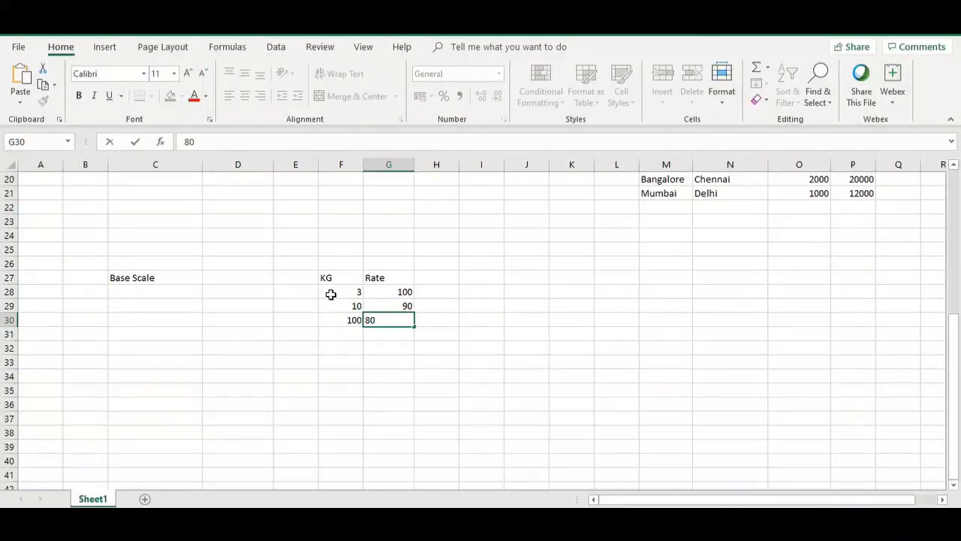
key("Tab")
key("Left")
key("Up")
key("Up")
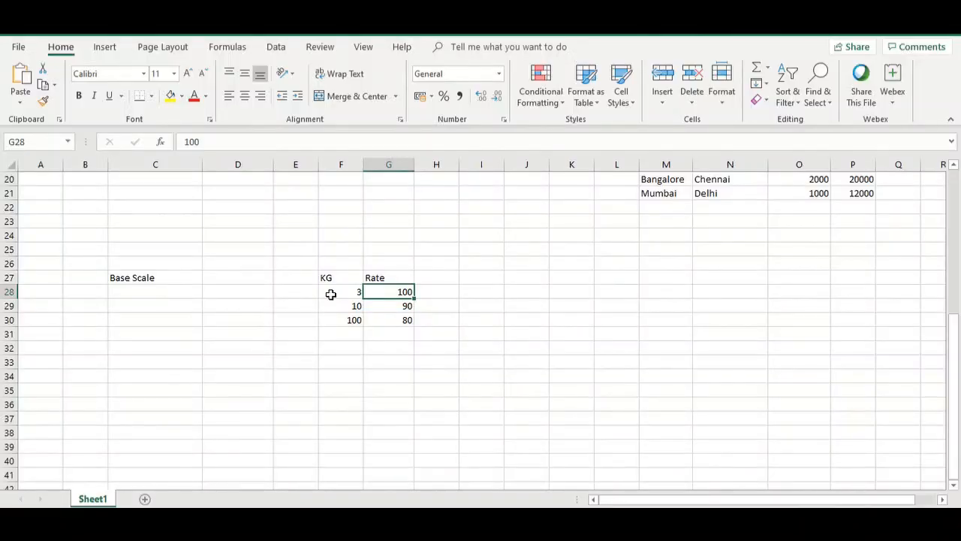
key("Down")
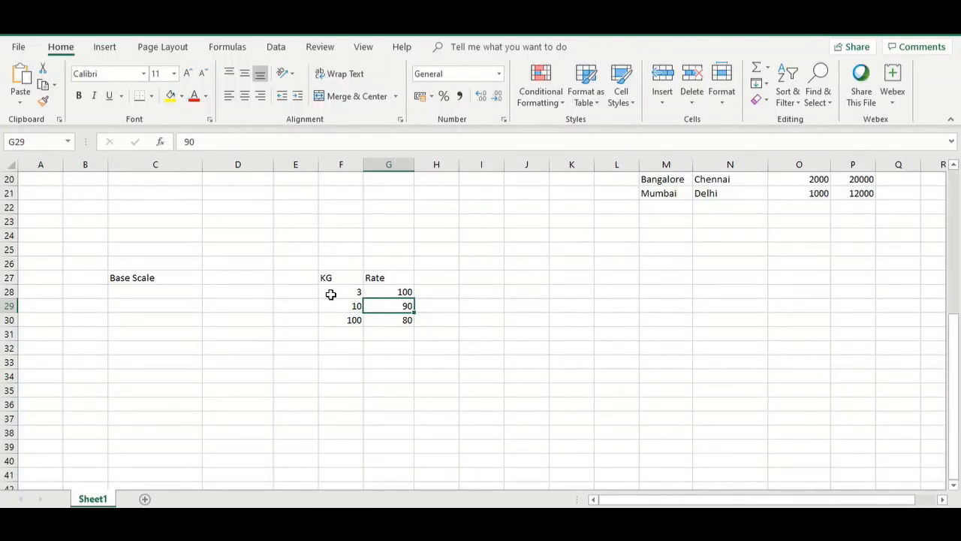
Try entering the range 3-10 under the Base Scale header in C28, and clear the cell.
key("Up")
key("Left")
key("Left")
key("Left")
key("Left")
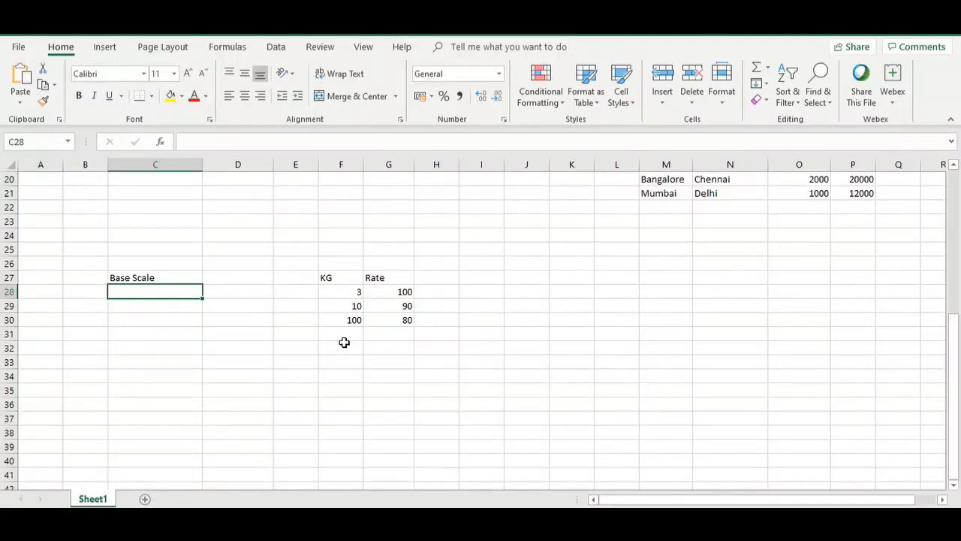
type("3")
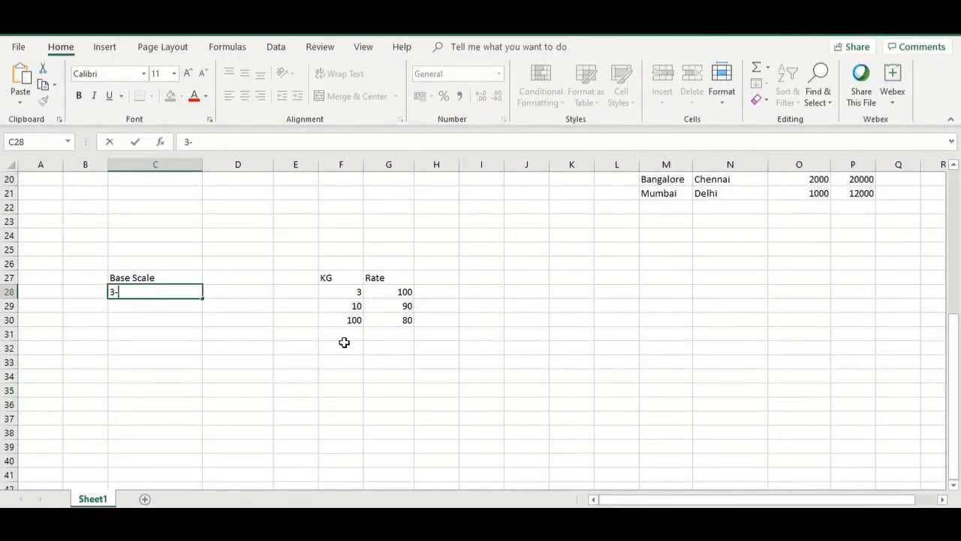
type("-10")
key("Tab")
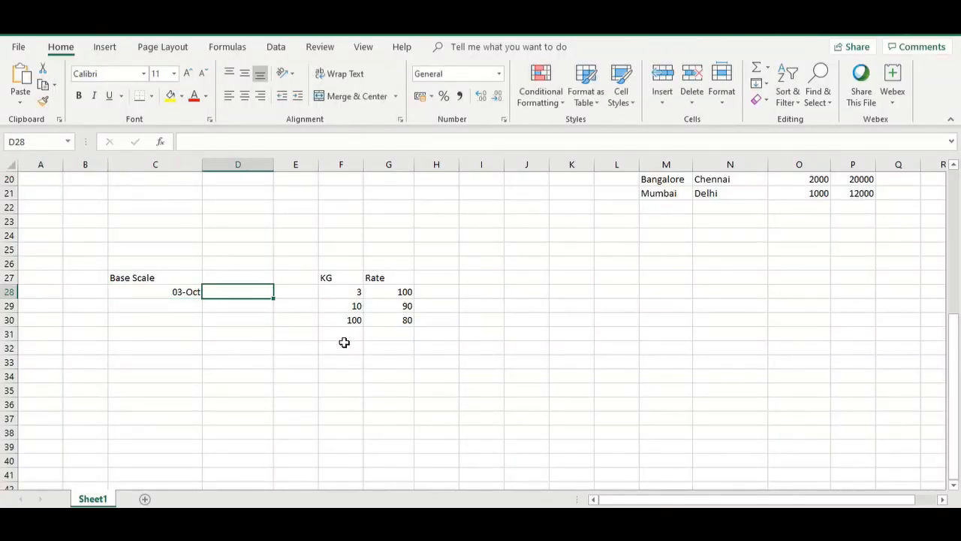
key("shift+Tab")
key("Delete")
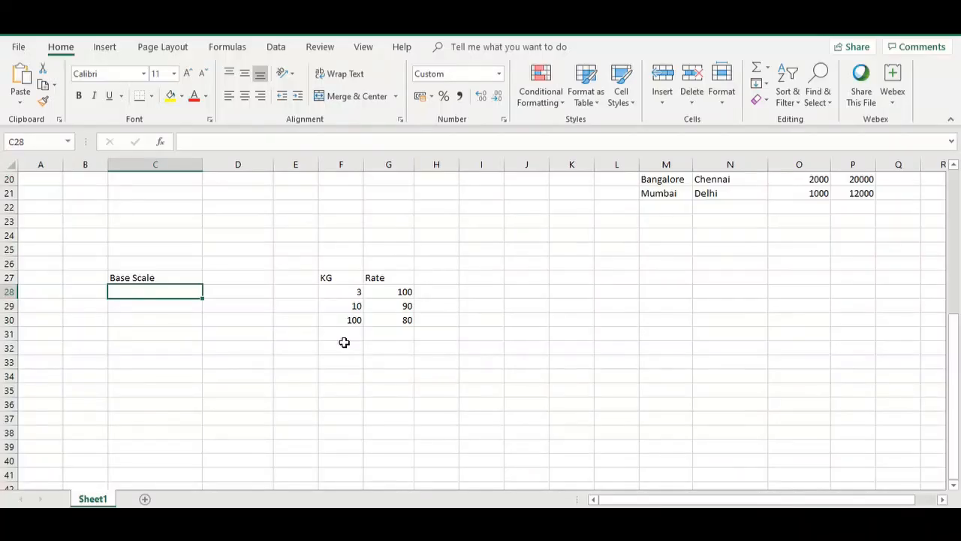
Set the number format of C28 to General and enter "03 to 10" as the first base scale range.
left_click(478, 76)
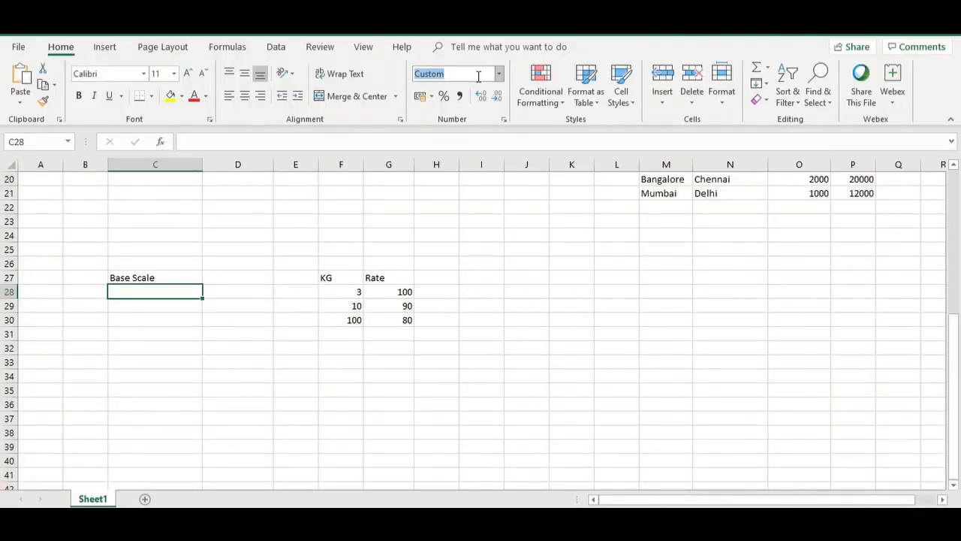
left_click(498, 74)
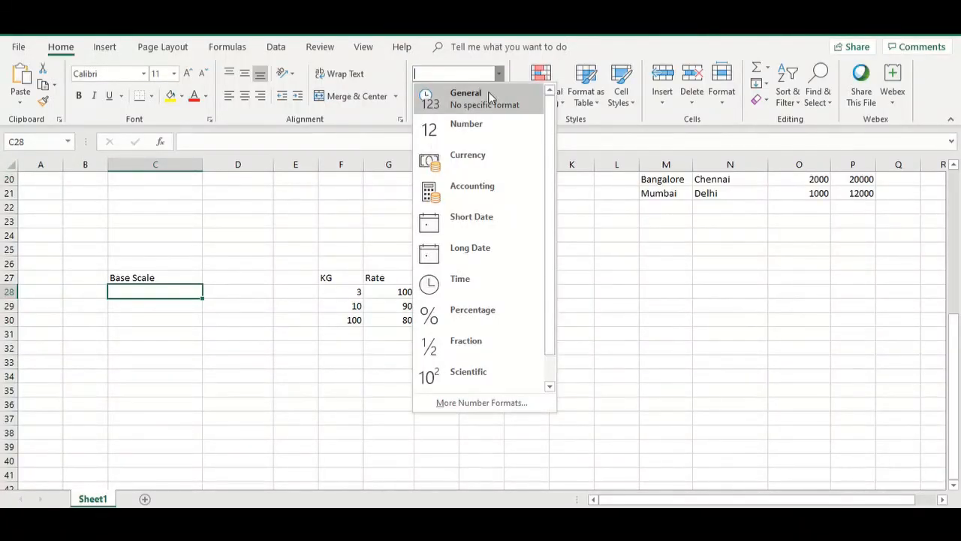
left_click(488, 102)
type("0")
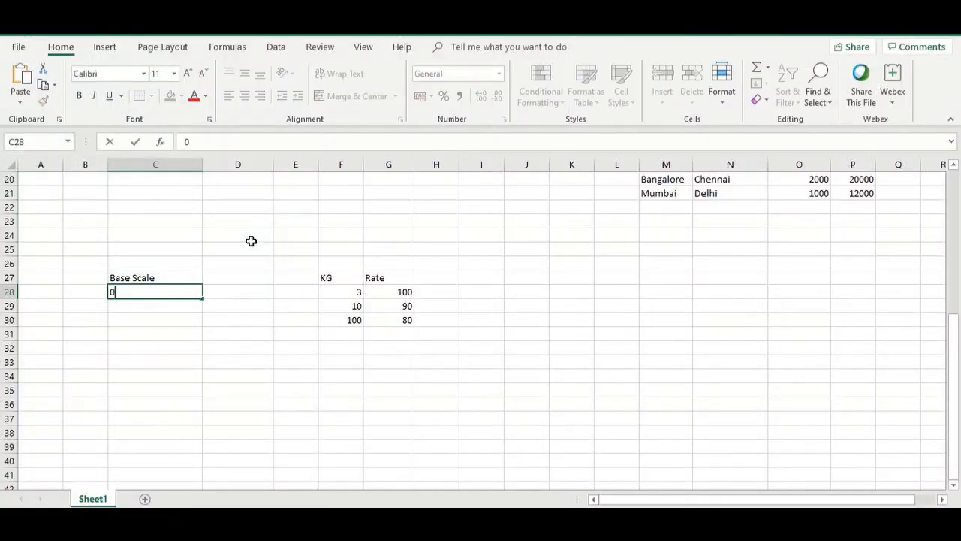
type("3 to 10")
key("Tab")
key("Left")
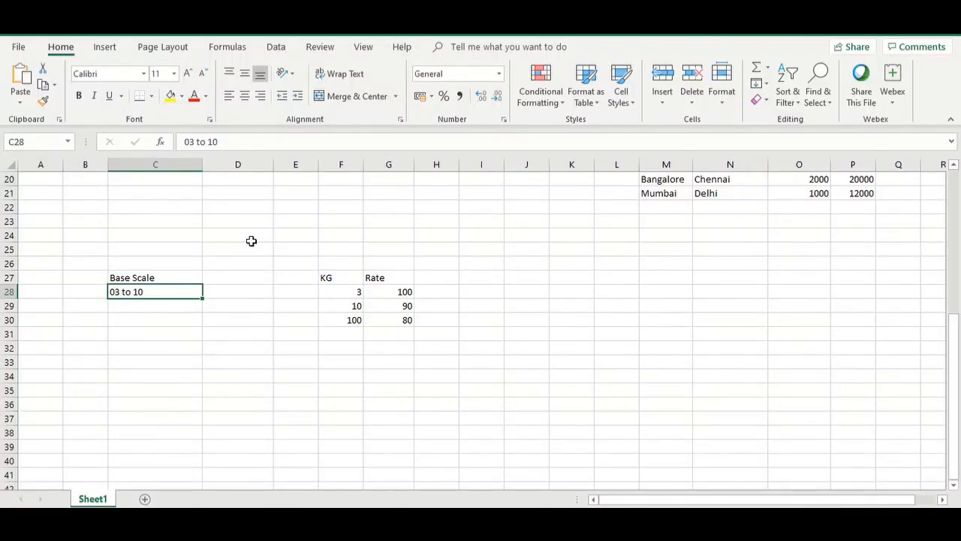
key("Tab")
key("Left")
key("Down")
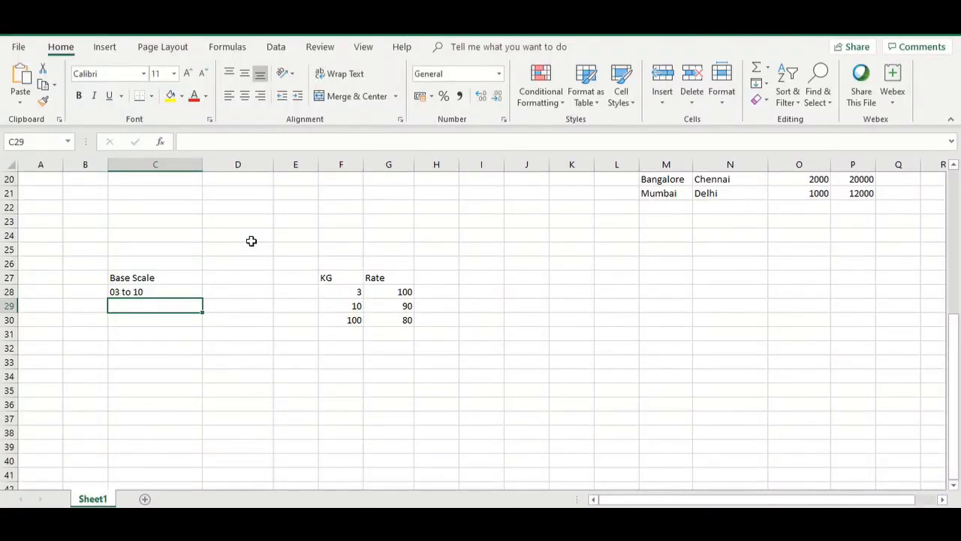
Add the base scale ranges "10 to 100" in C29 and "100 to infinite" in C30.
type("10")
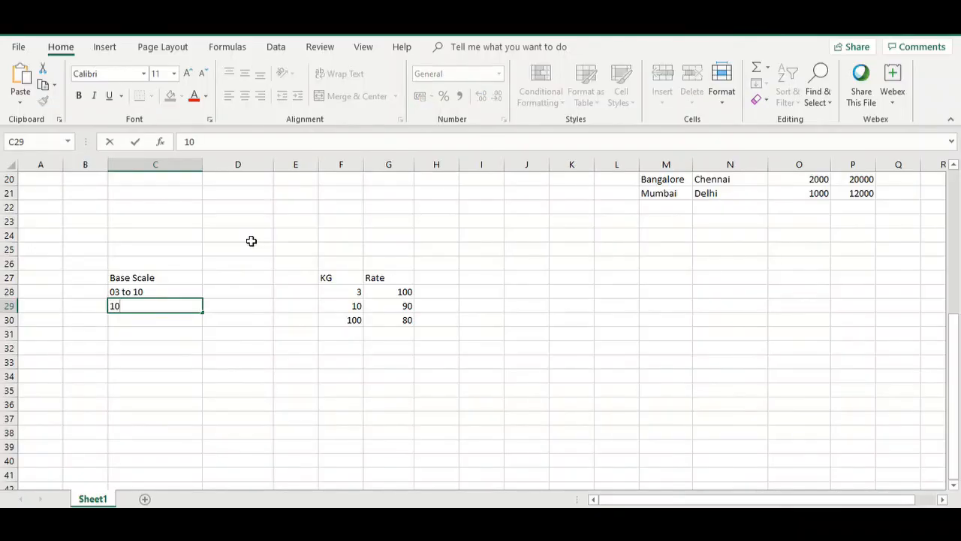
type(" to 100")
key("Return")
type("100")
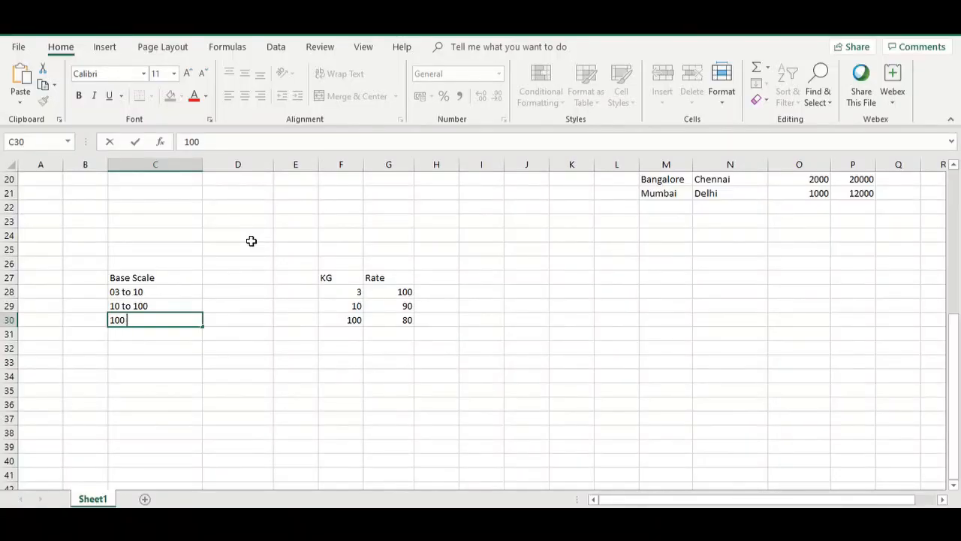
type(" too")
type(" infini")
type("te")
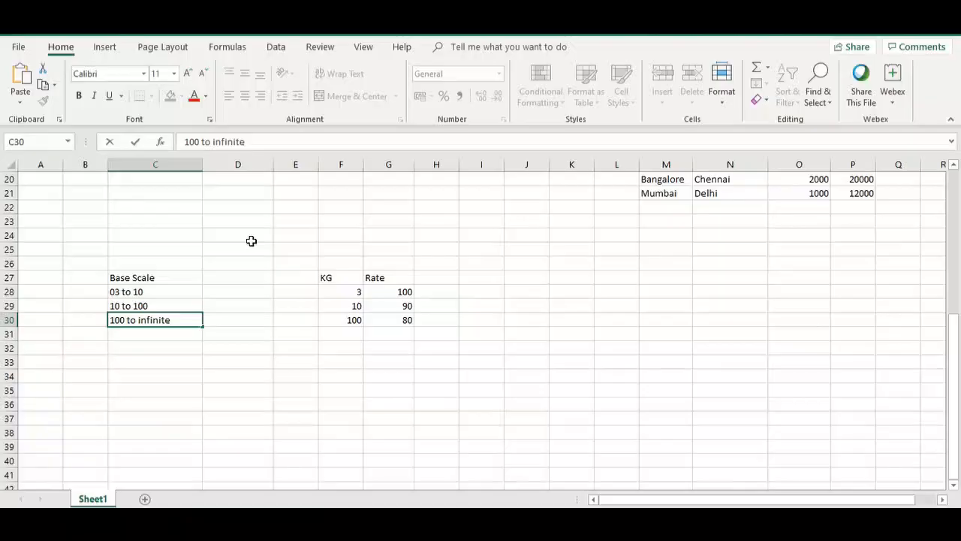
left_click(254, 335)
left_click(395, 320)
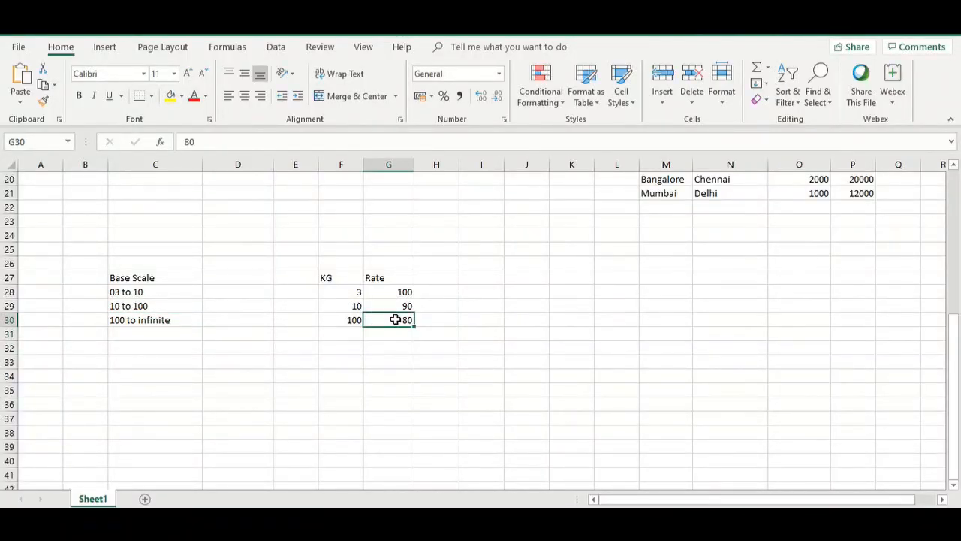
left_click(143, 279)
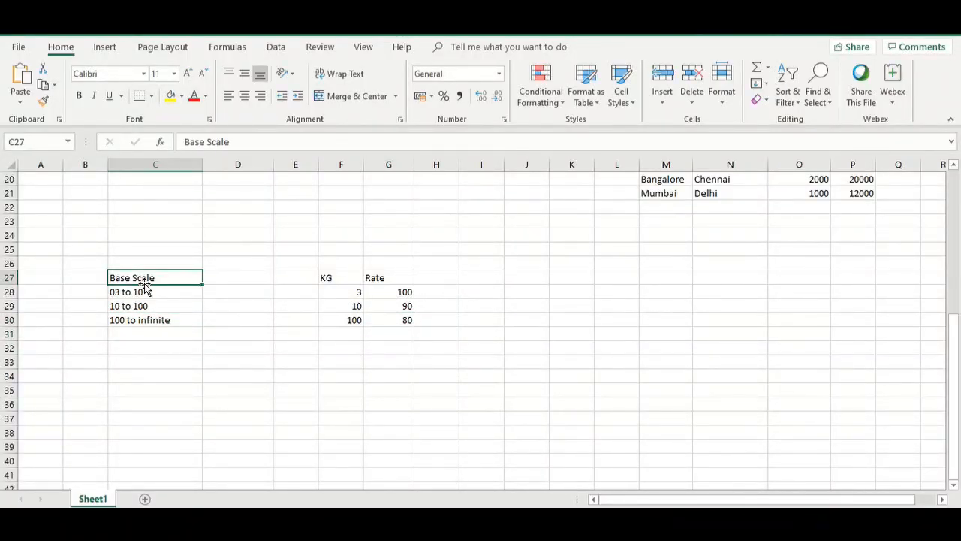
left_click_drag(145, 277, 143, 319)
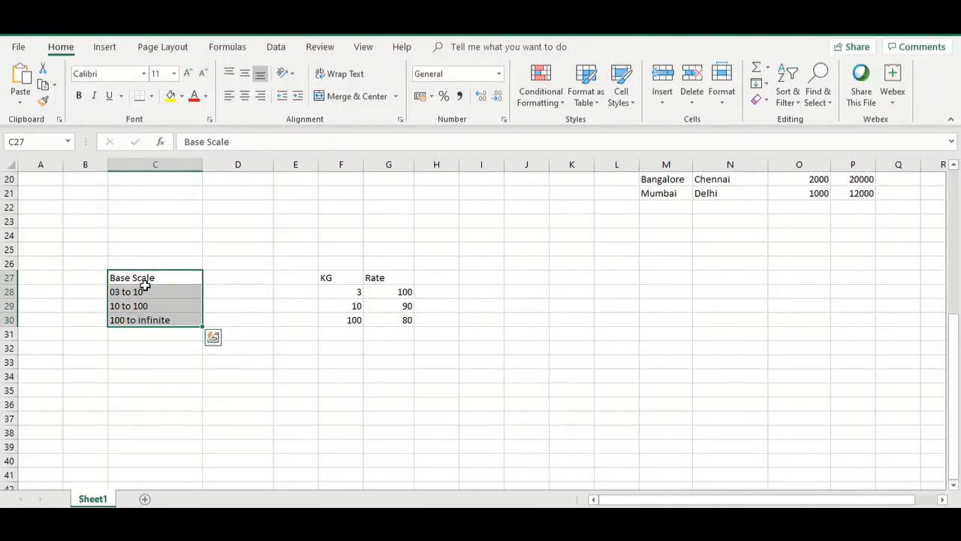
left_click(144, 289)
left_click(145, 275)
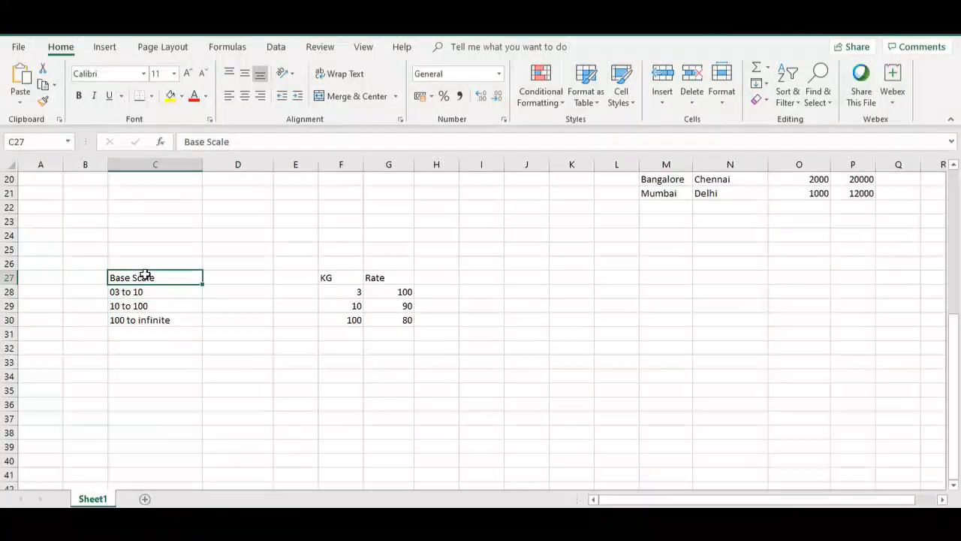
Add a "To Scale" header in D27 beside the Base Scale header.
left_click(212, 275)
type("To")
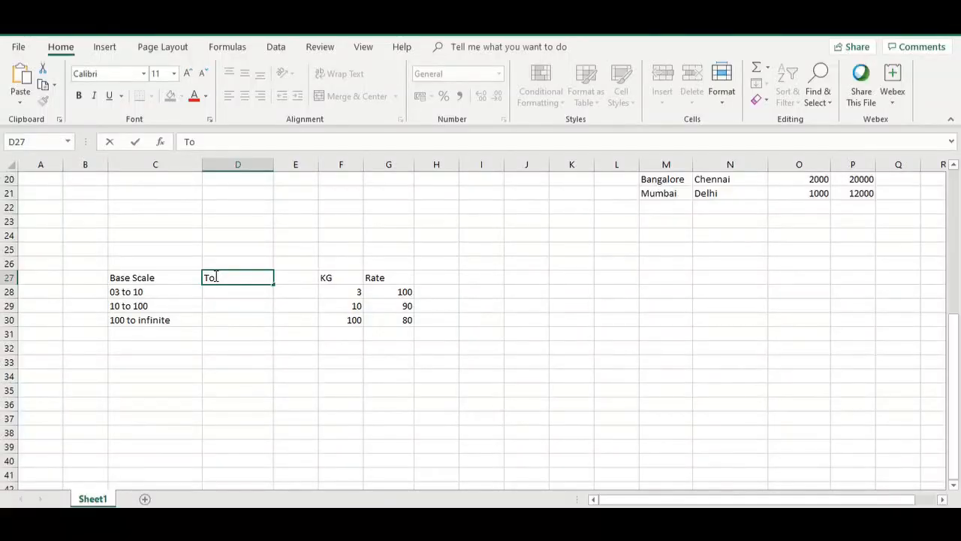
type(" Scale")
key("Return")
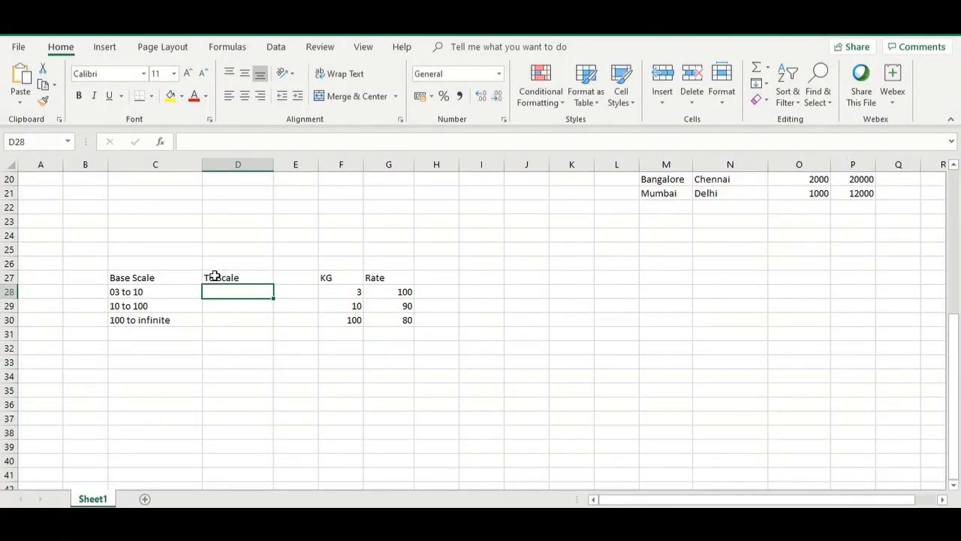
Fill D28 to D30 under the To Scale header with the ranges "0 to 03", "03 to 10" and "10 to 100".
type("0 to")
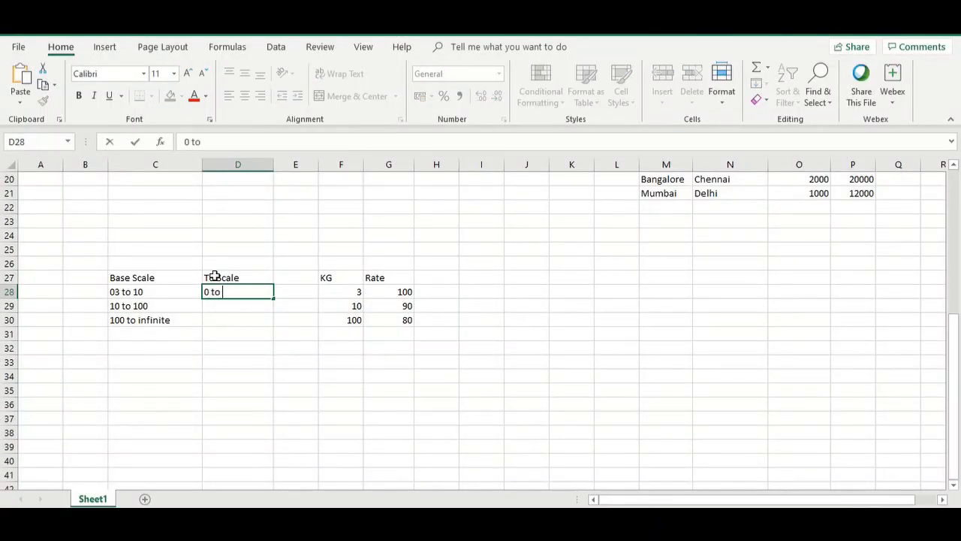
type(" 03")
key("Return")
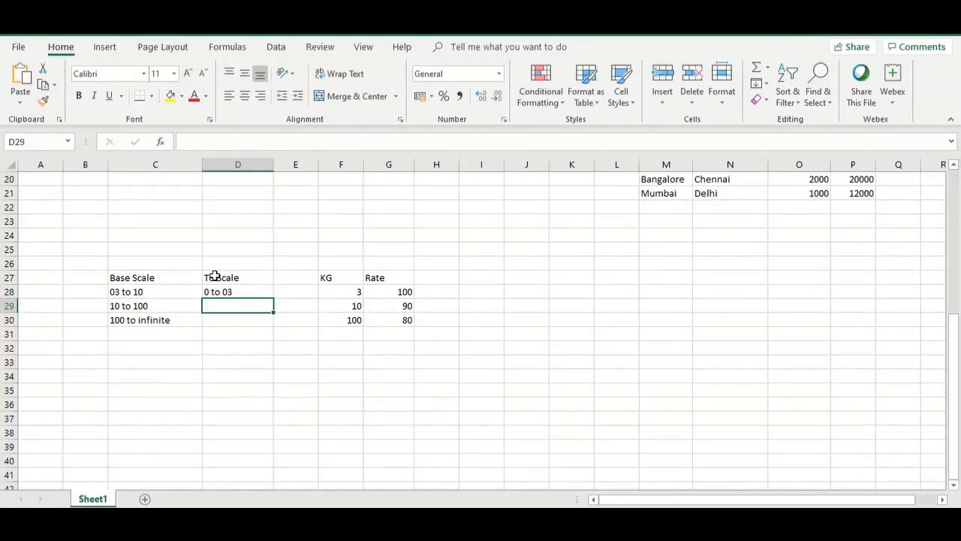
type("03 to 10")
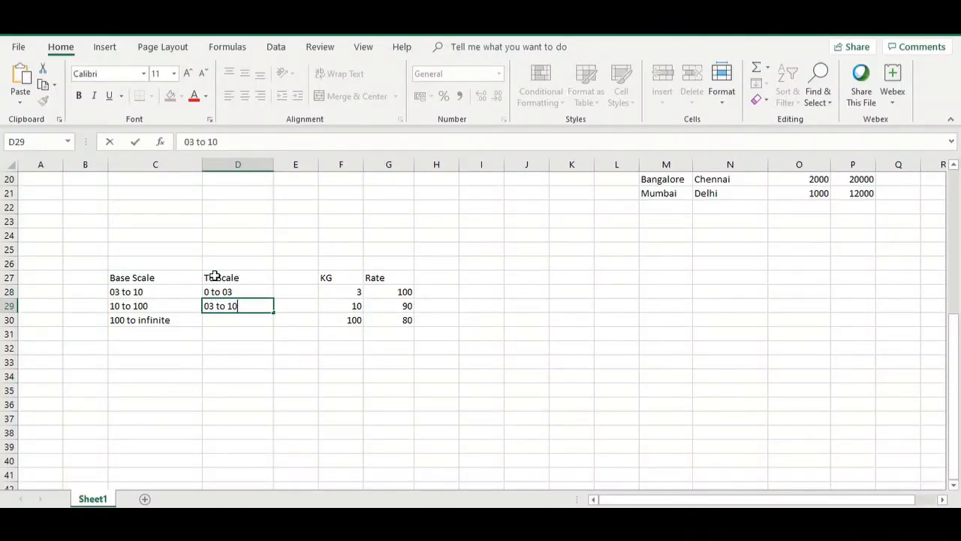
key("Return")
type("10 to 100")
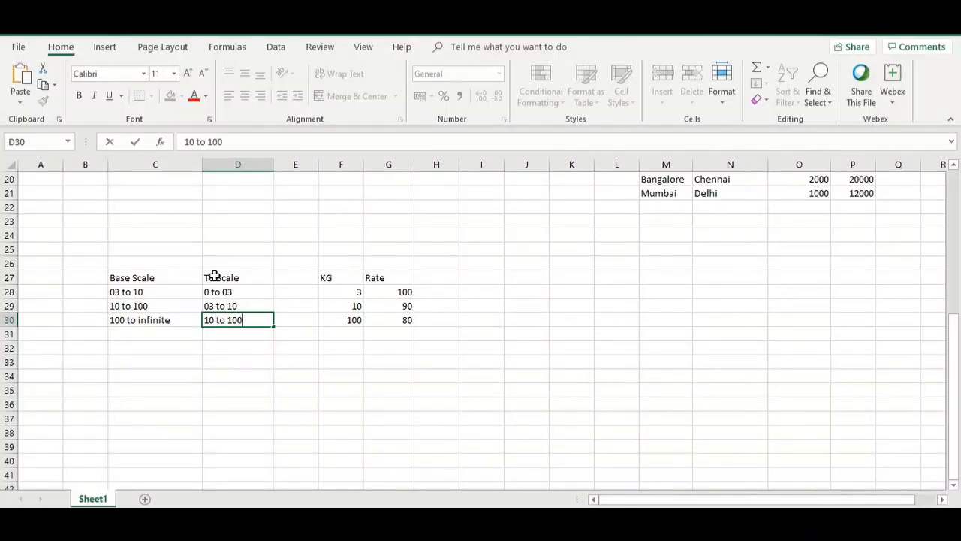
key("Return")
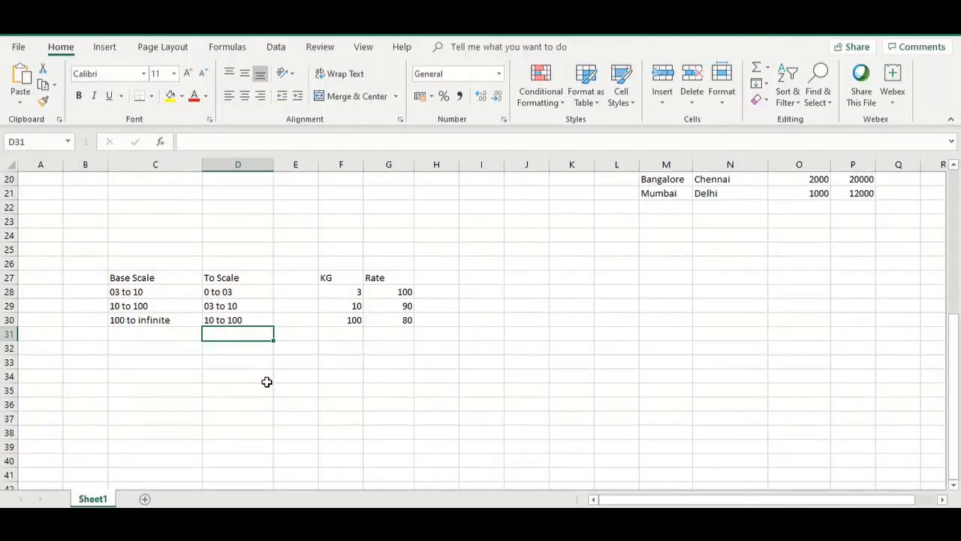
Switch to the SAP freight agreement and set the GROSS_WEIGHT scale to type To Scale (<=) with unit of measure KG.
key("alt+Tab")
key("alt+Tab")
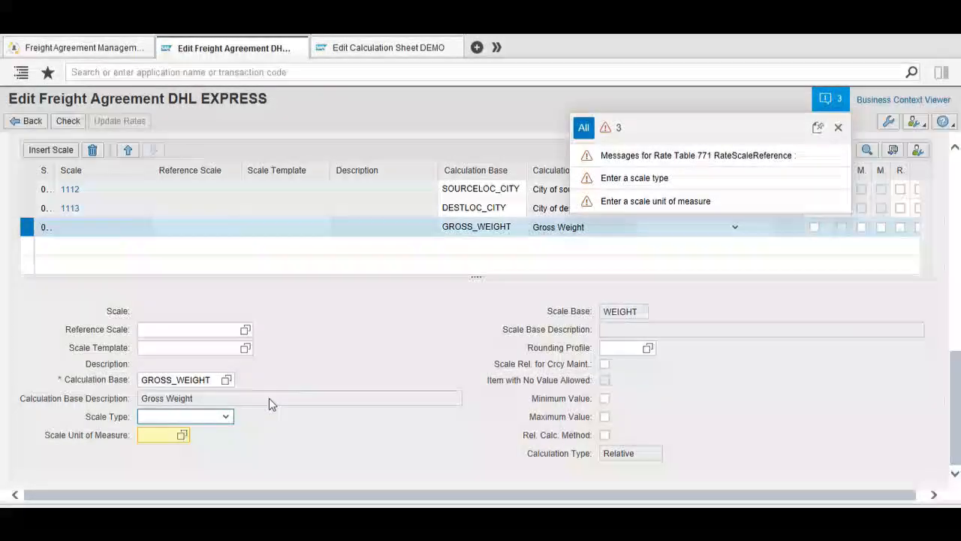
left_click(224, 417)
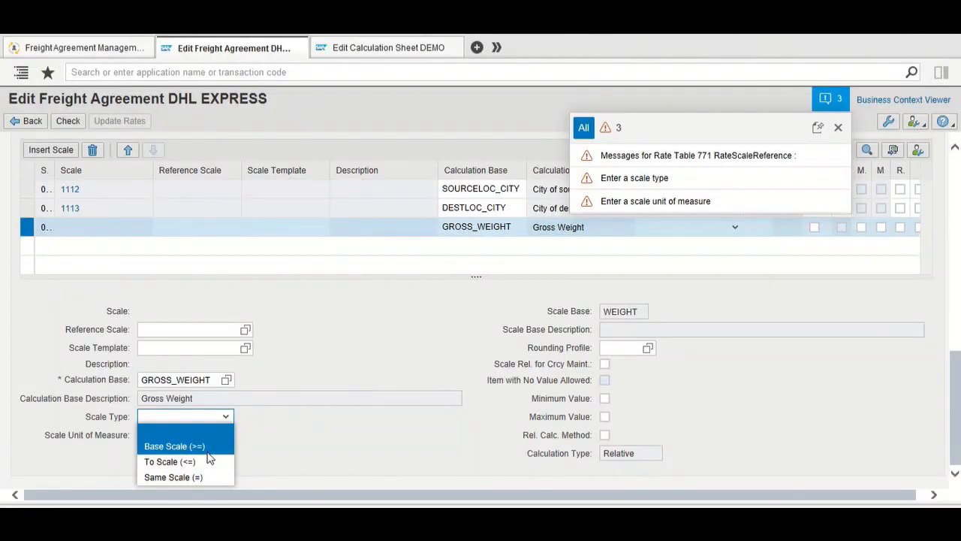
left_click(209, 462)
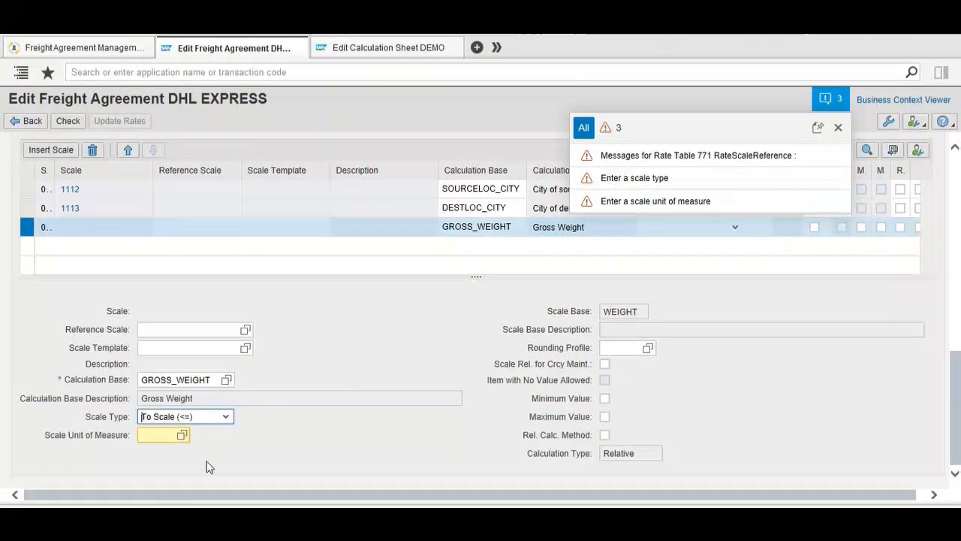
left_click(173, 435)
type("KG")
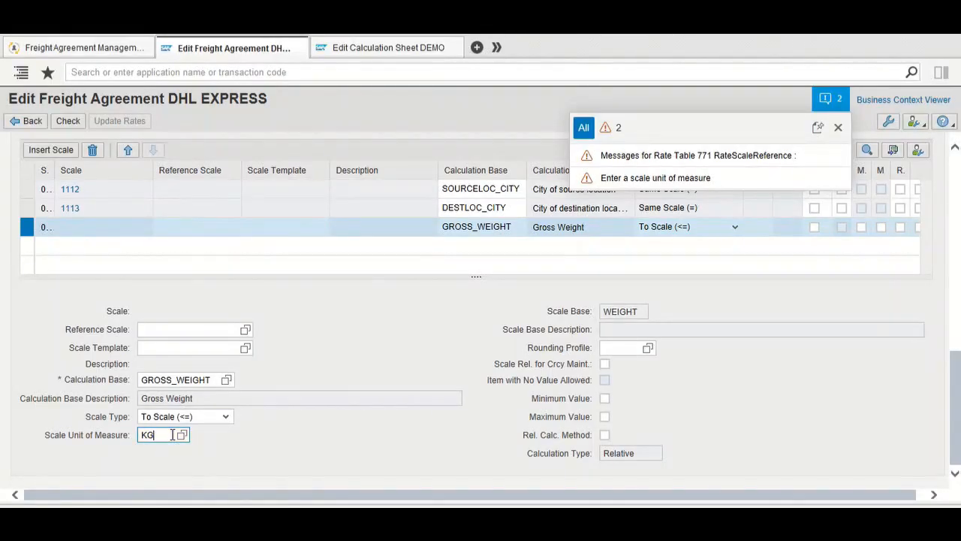
key("Return")
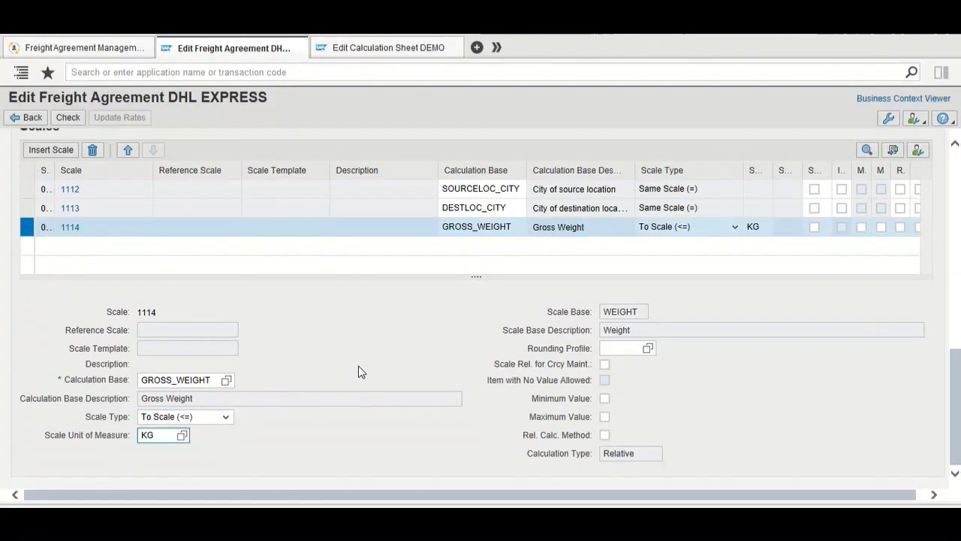
Clear the amount of the Basic Rate item in the calculation sheet and add a rate table to it.
scroll(365, 348, "up", 2)
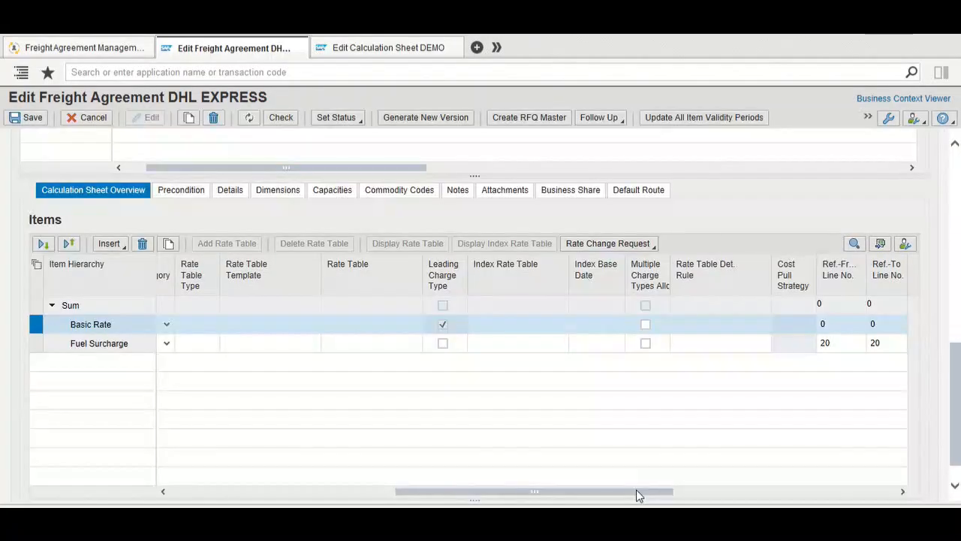
left_click_drag(637, 493, 356, 484)
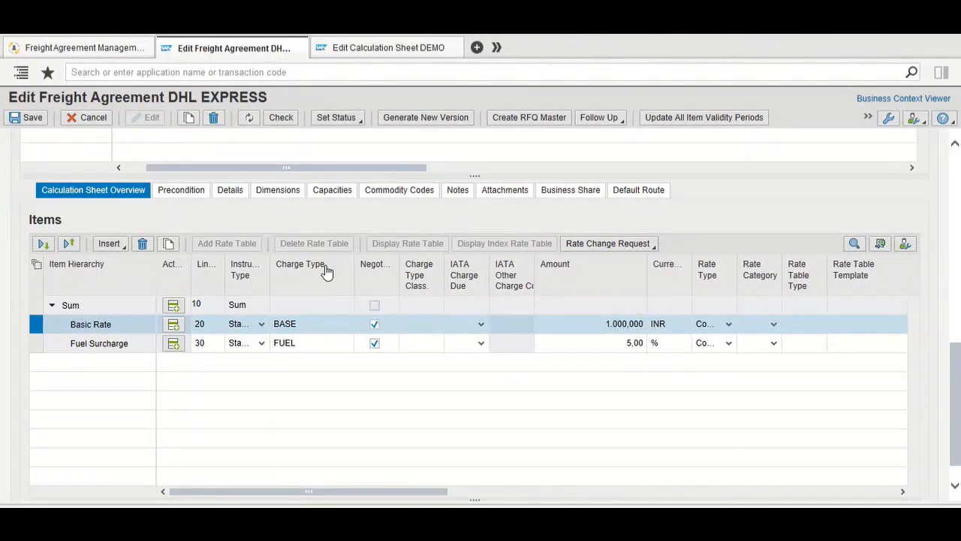
left_click(630, 324)
key("BackSpace")
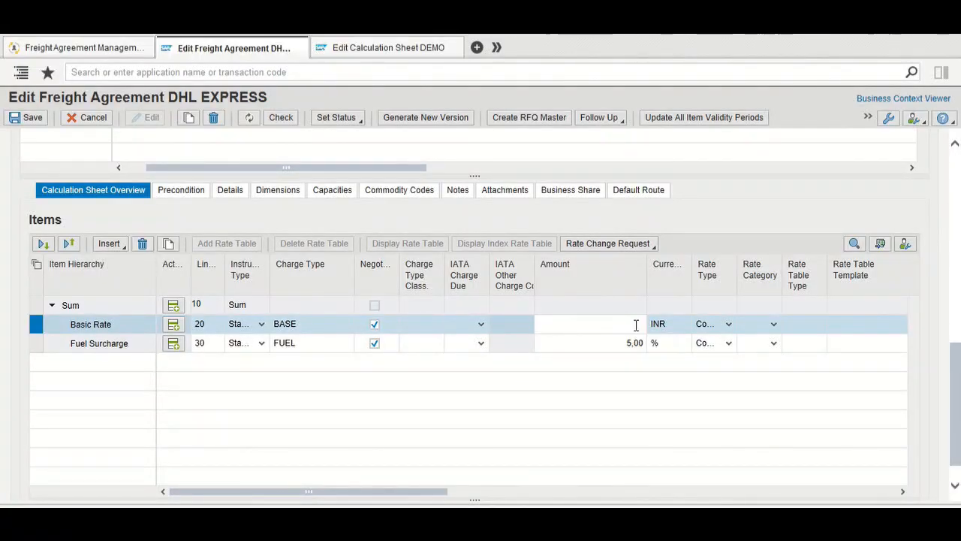
key("Return")
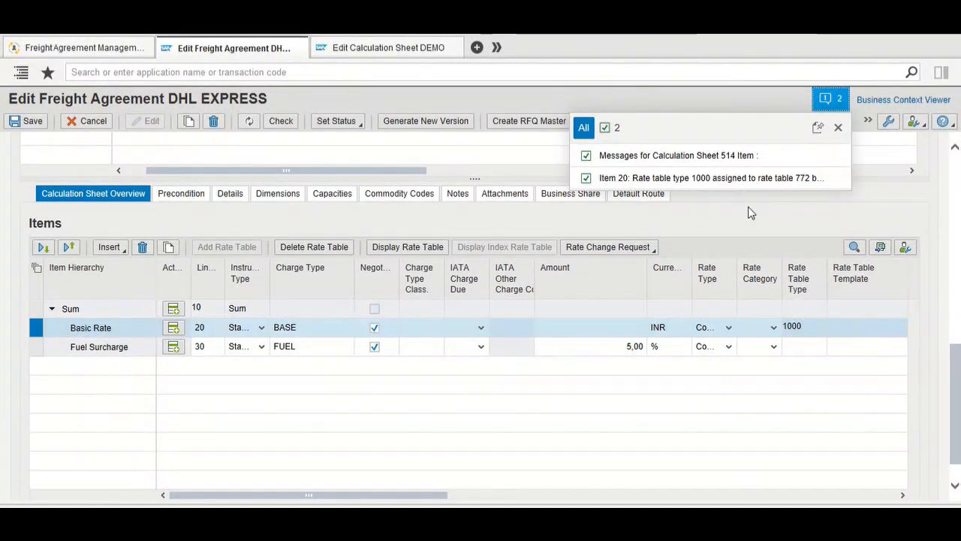
Display the Basic Rate item's rate table and insert a first scale with calculation base SOURCELOC_CITY.
left_click(433, 257)
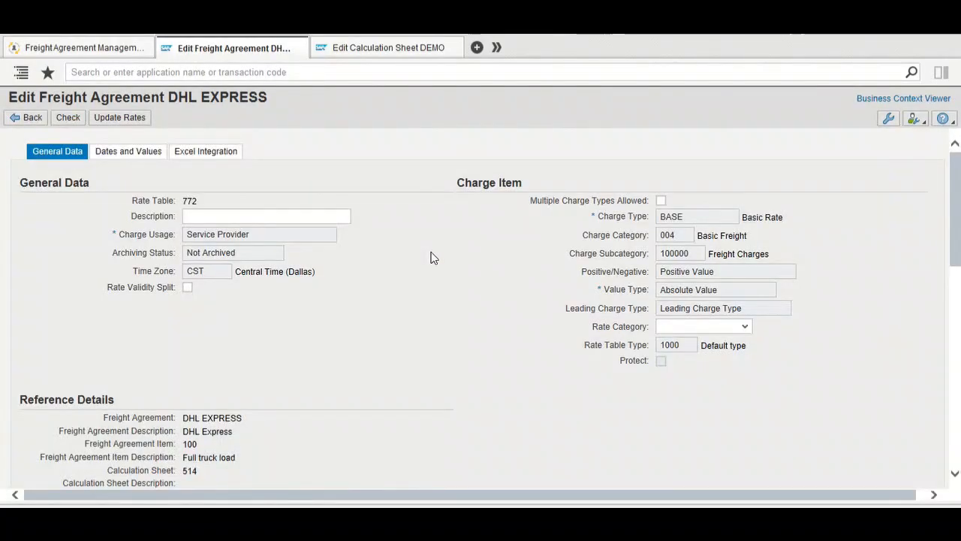
scroll(497, 299, "down", 5)
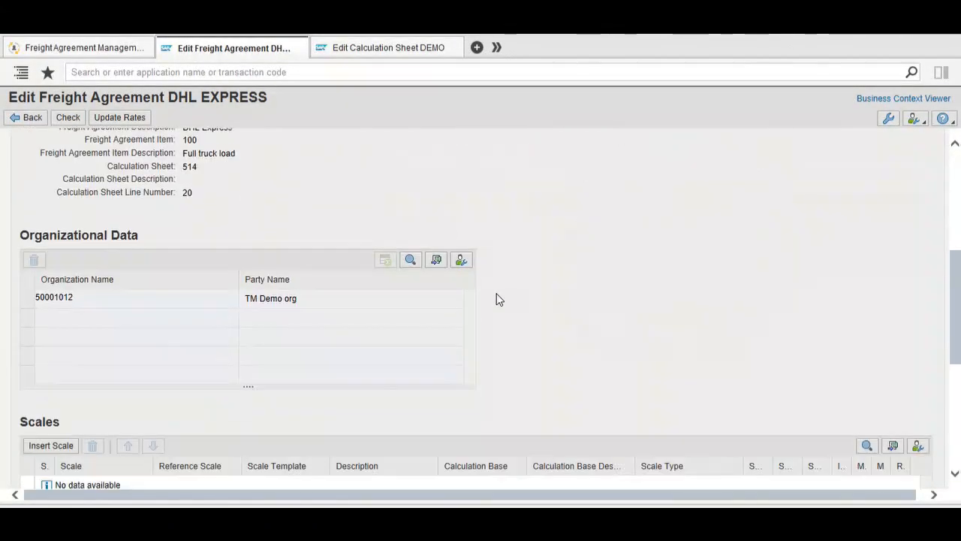
scroll(497, 299, "down", 2)
left_click(49, 338)
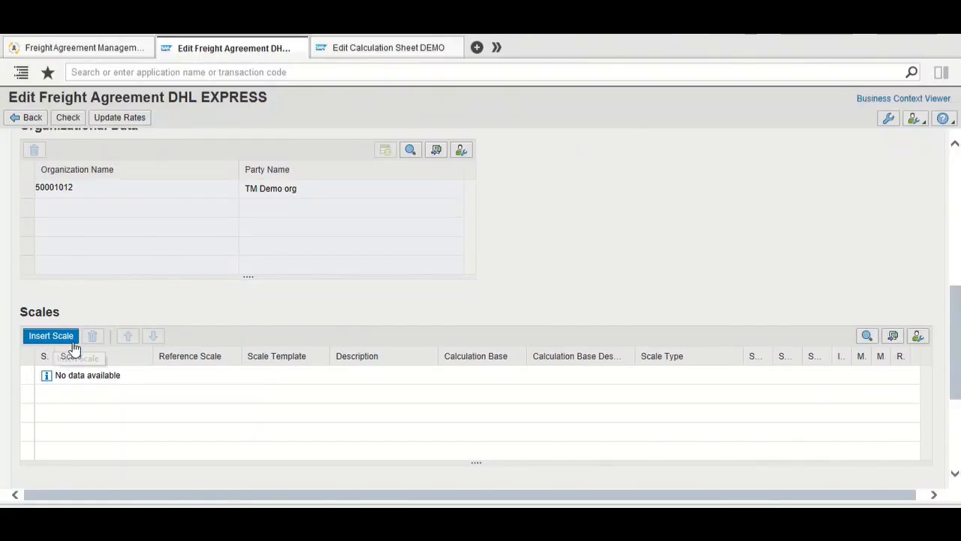
left_click(460, 377)
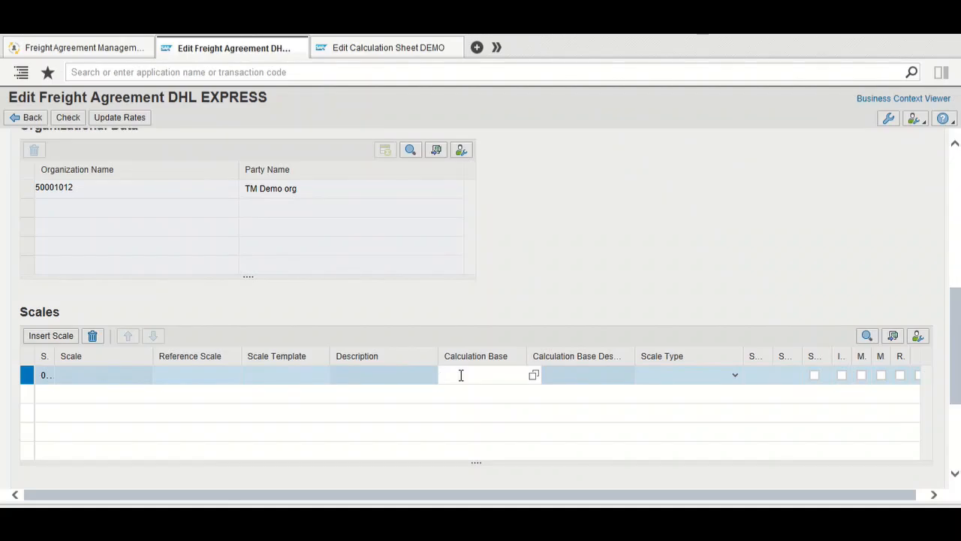
type("S")
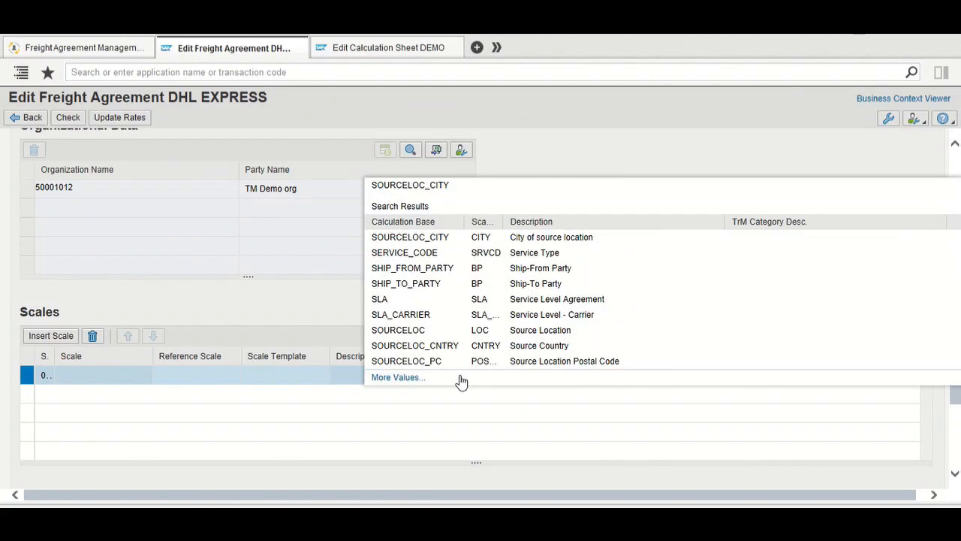
key("Return")
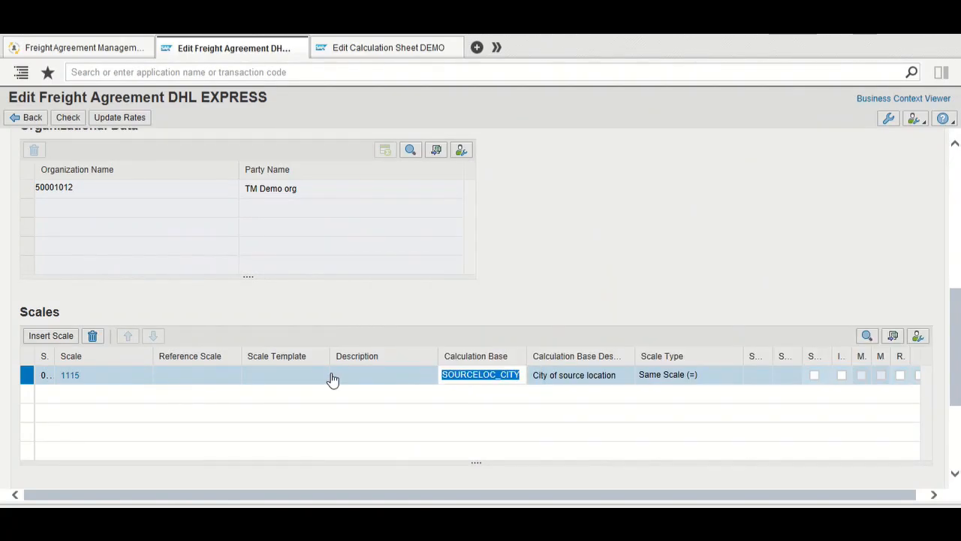
Insert a second scale with calculation base DESTLOC_CITY.
left_click(69, 339)
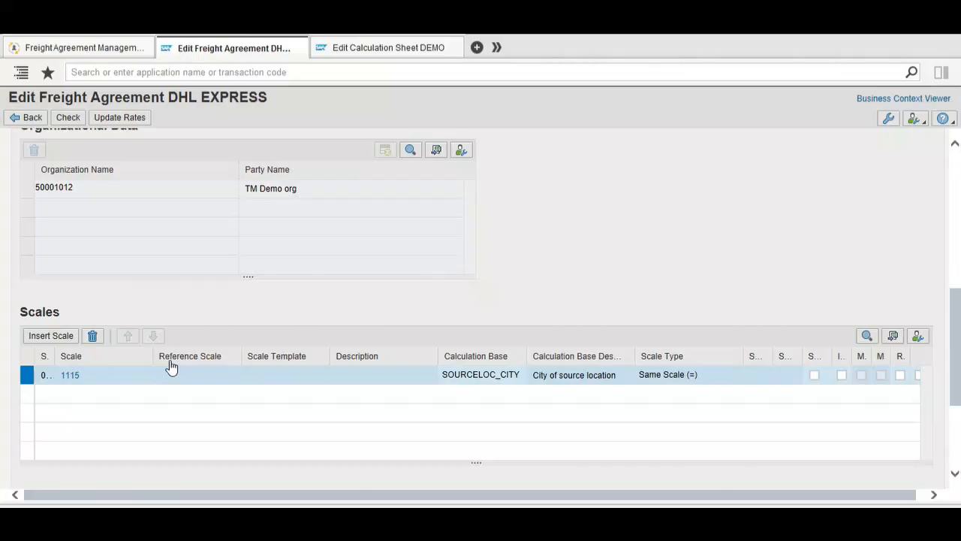
left_click(471, 394)
type("DE")
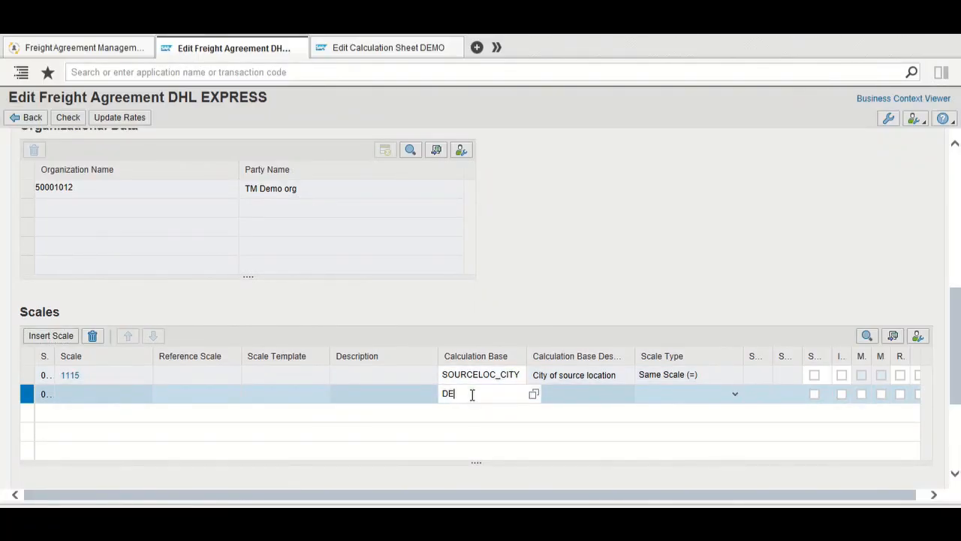
key("Down")
key("Return")
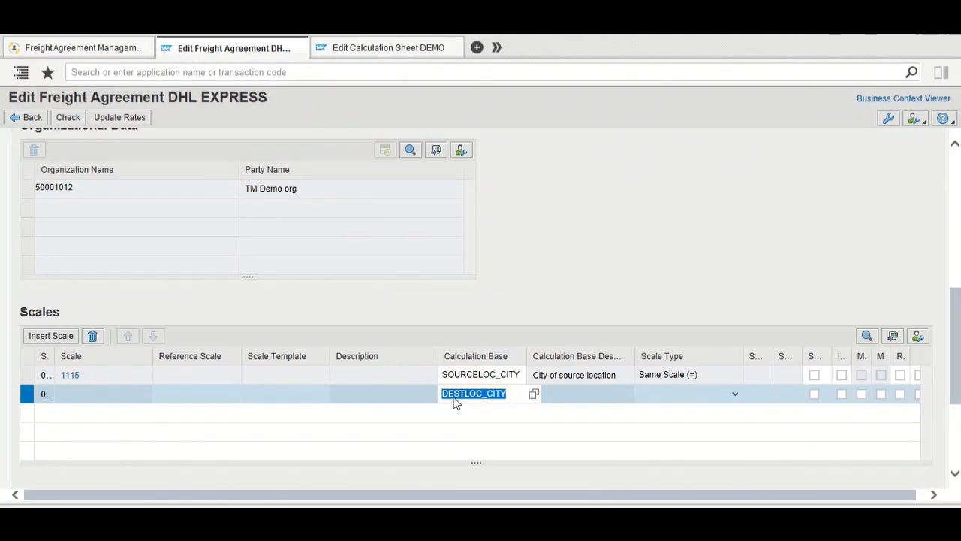
Insert a third scale in the rate table with calculation base GROSS_WEIGHT.
left_click(51, 335)
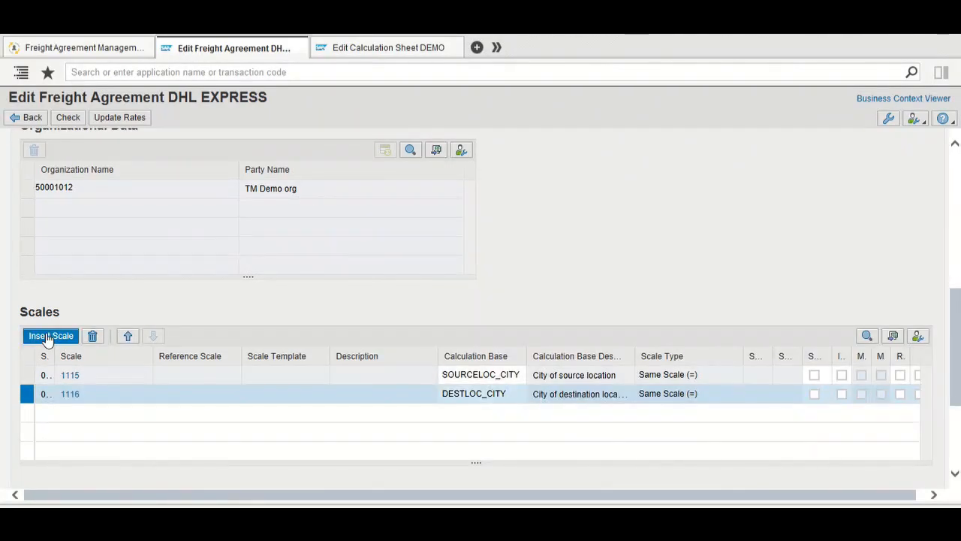
left_click(469, 415)
type("GR")
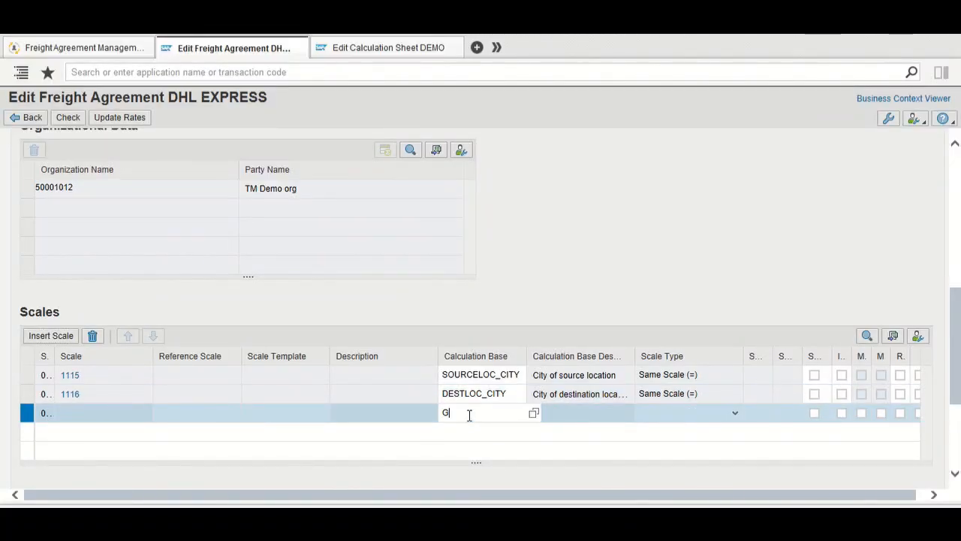
key("Down")
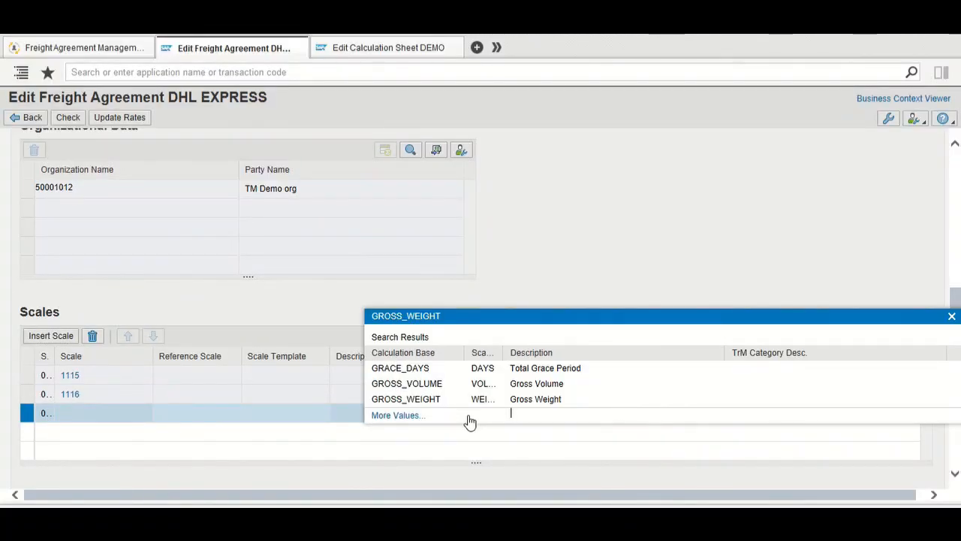
key("Return")
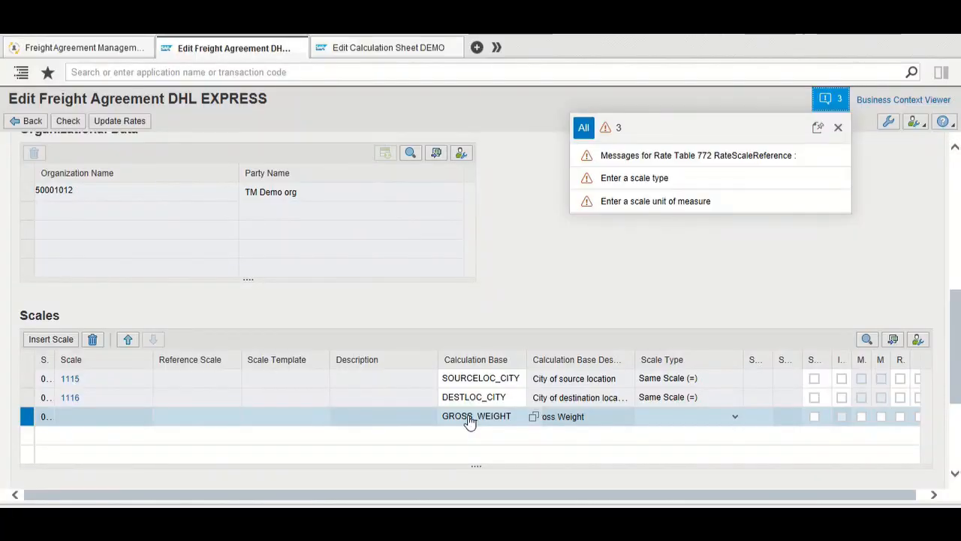
Set the GROSS_WEIGHT scale's type to To Scale (<=) and its unit of measure to KG.
scroll(497, 277, "down", 3)
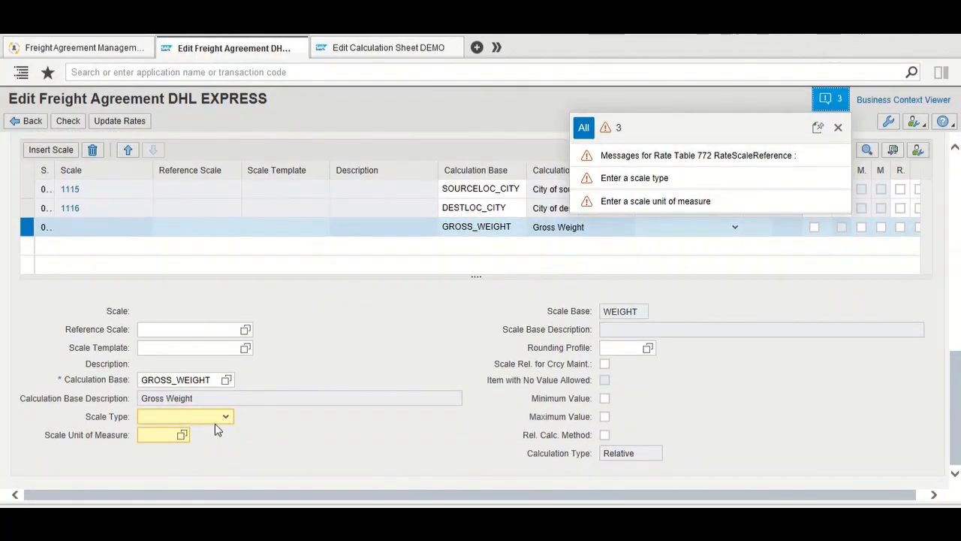
left_click(223, 416)
left_click(202, 460)
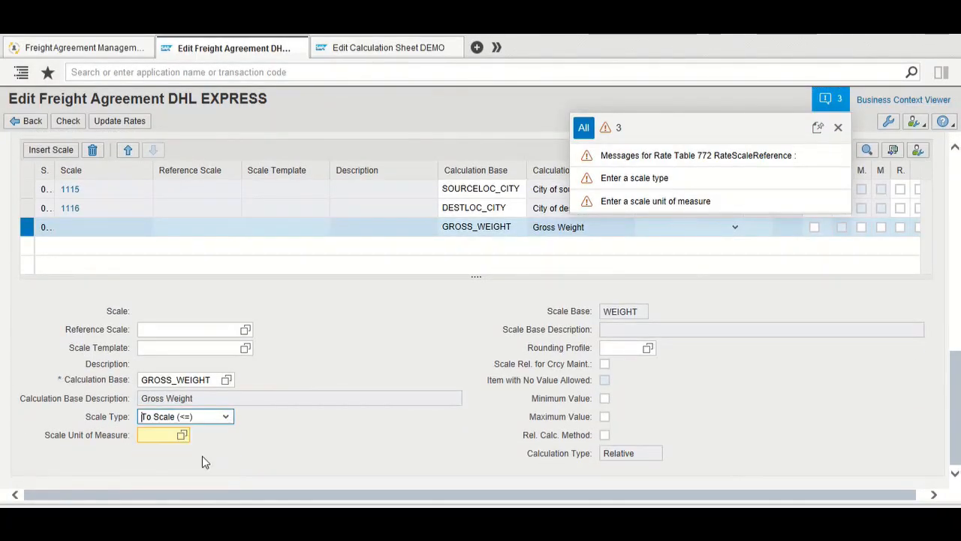
left_click(162, 438)
type("KG")
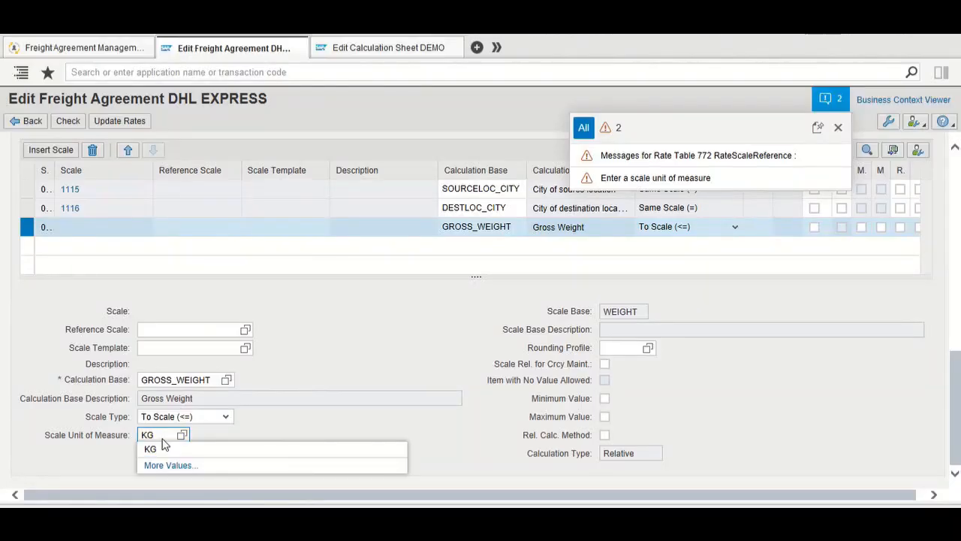
key("Return")
Return from the rate table to the freight agreement and review its items and calculation sheet overview.
scroll(290, 334, "up", 10)
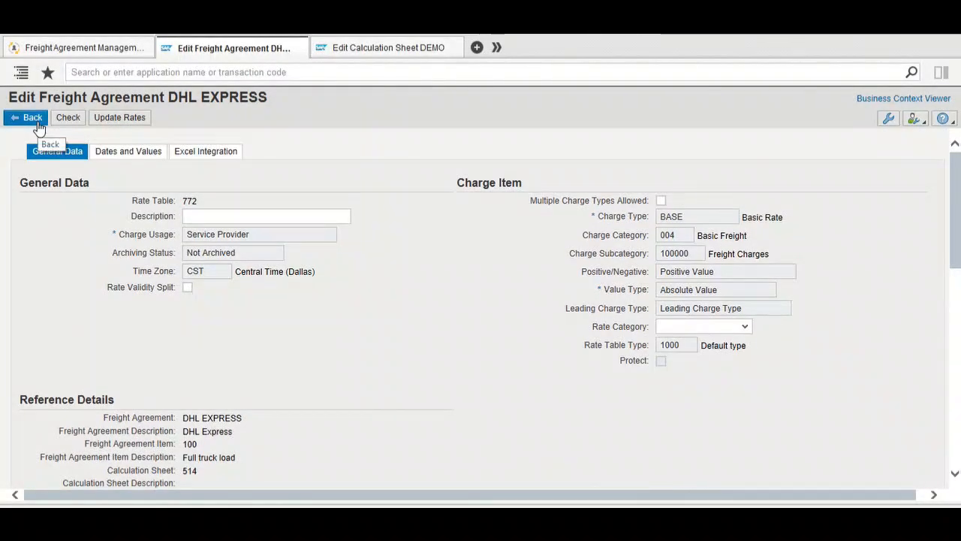
left_click(34, 119)
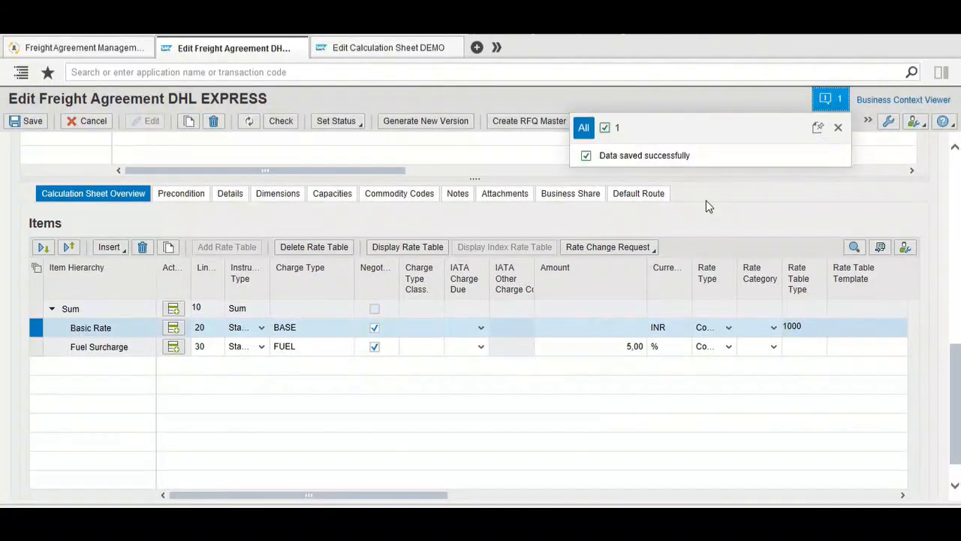
left_click(837, 128)
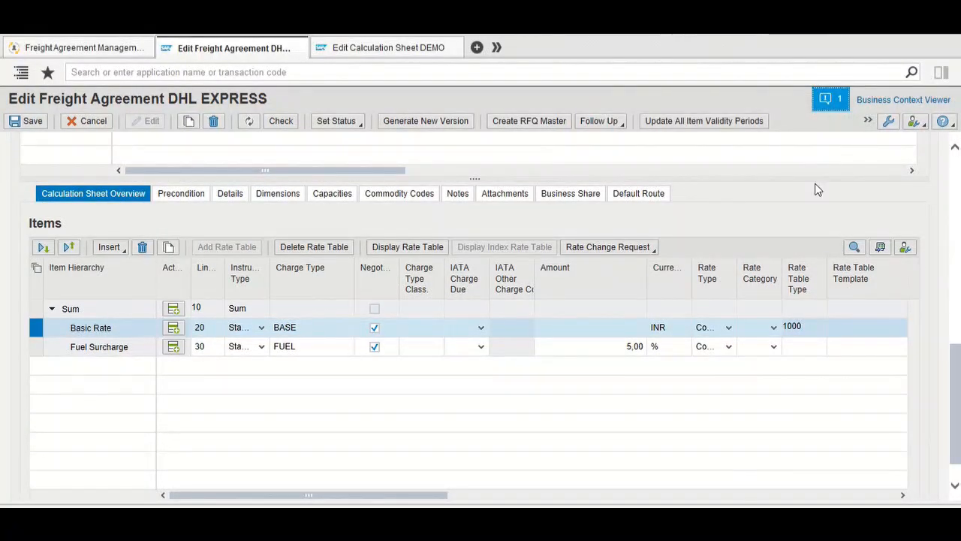
scroll(816, 186, "up", 5)
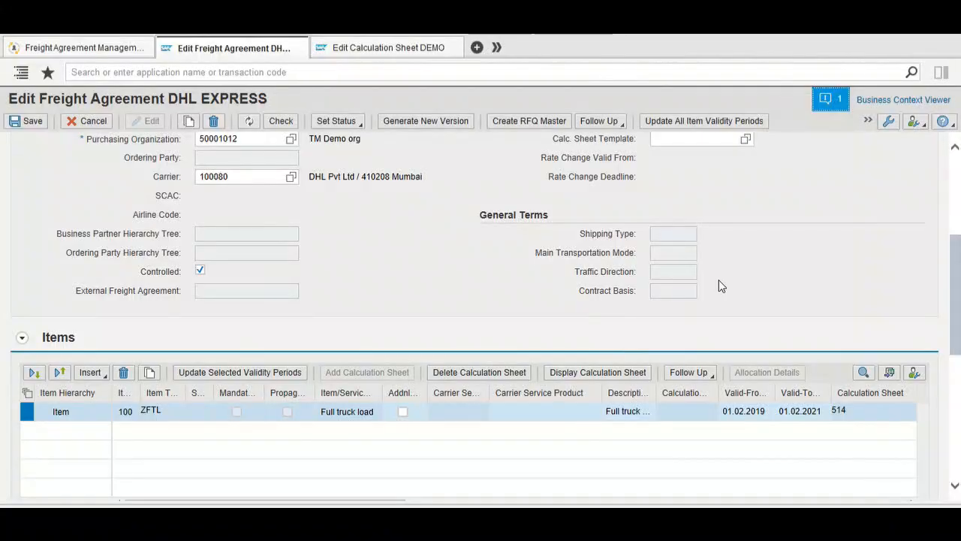
scroll(718, 279, "down", 2)
scroll(719, 279, "down", 3)
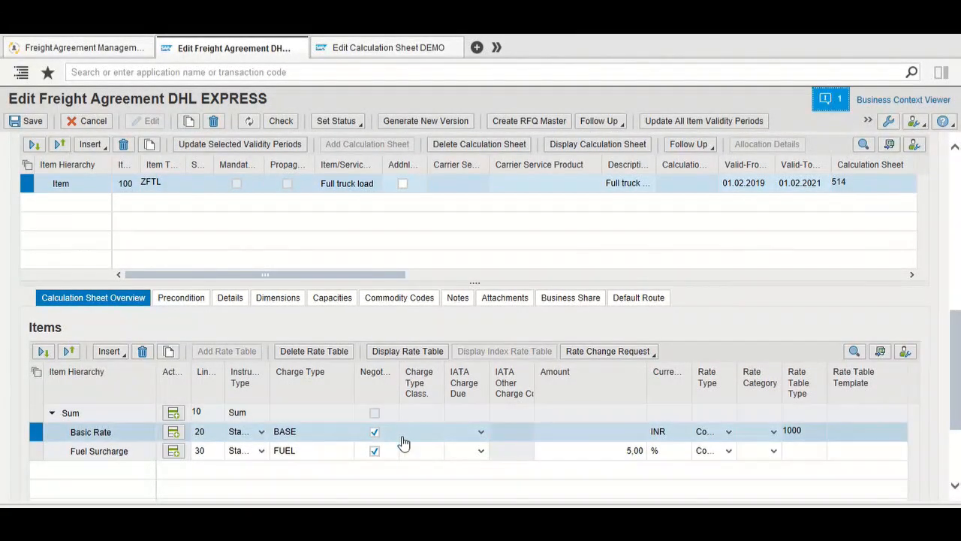
scroll(533, 285, "up", 2)
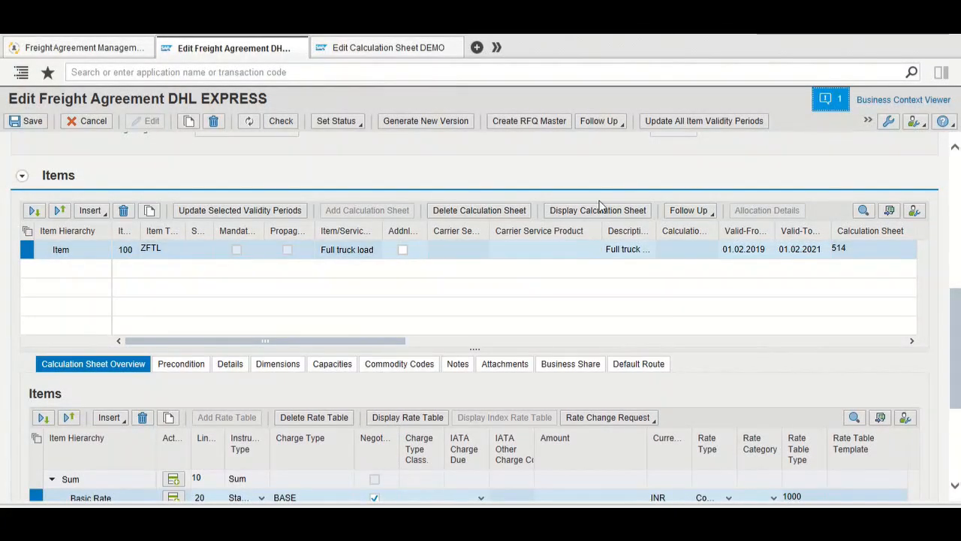
Display item 100's calculation sheet and show the dates and values of the Basic Rate item's rate table.
left_click(593, 212)
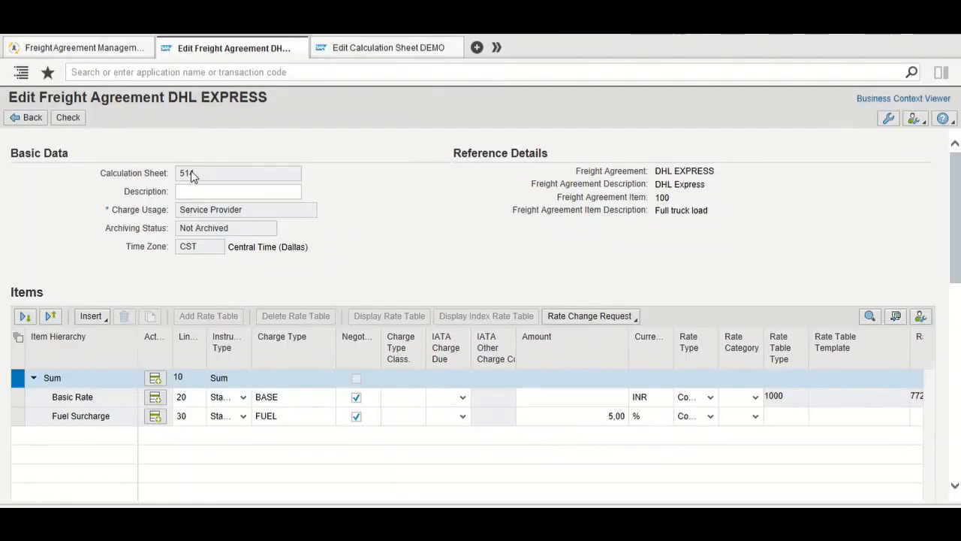
scroll(340, 253, "down", 1)
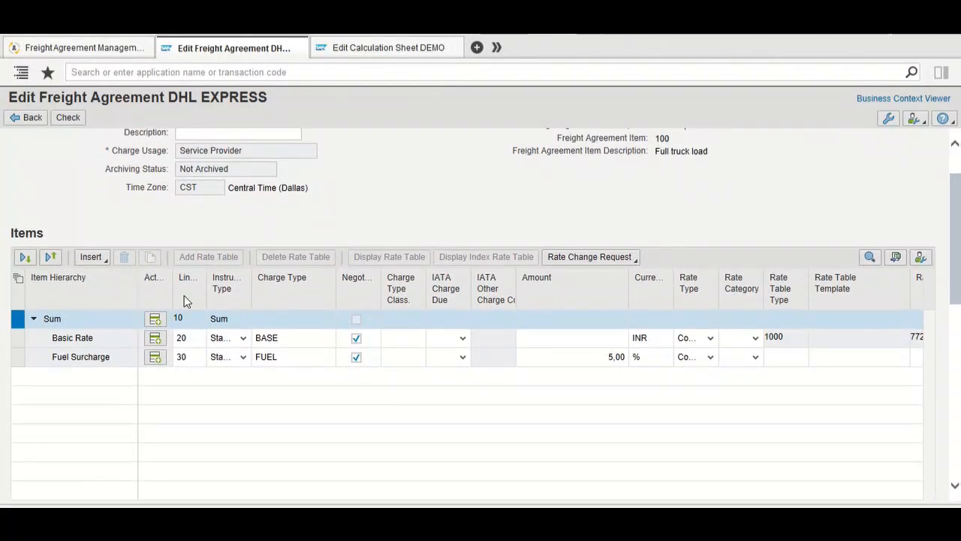
left_click(92, 339)
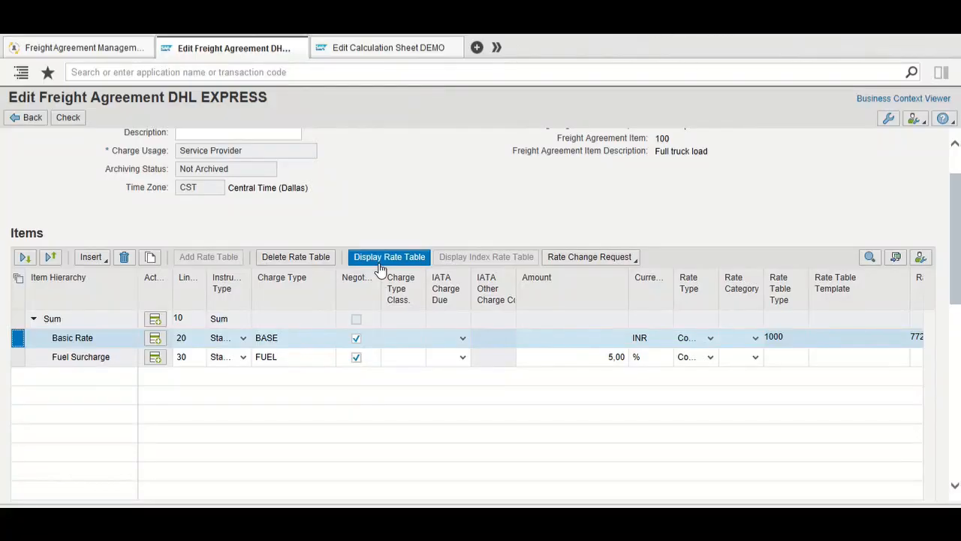
left_click(380, 263)
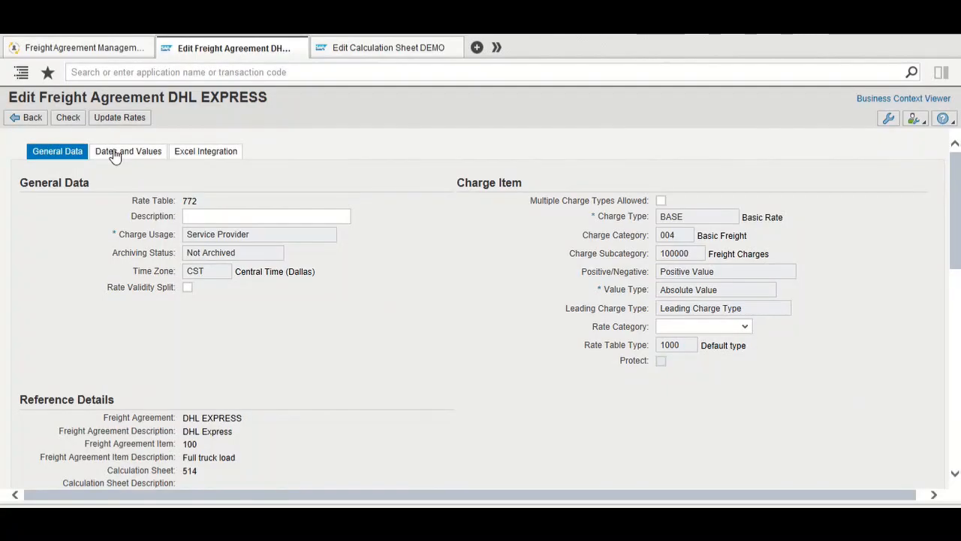
left_click(172, 153)
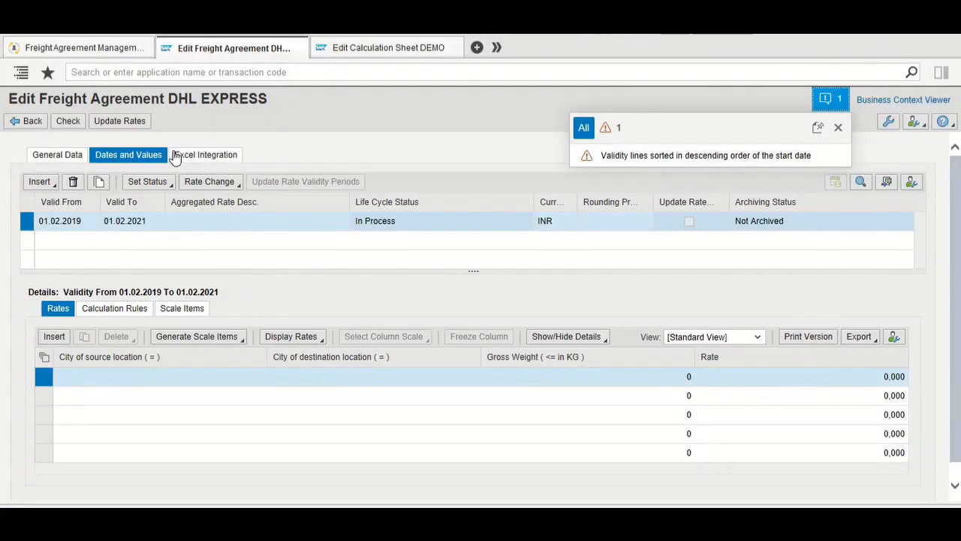
left_click(838, 127)
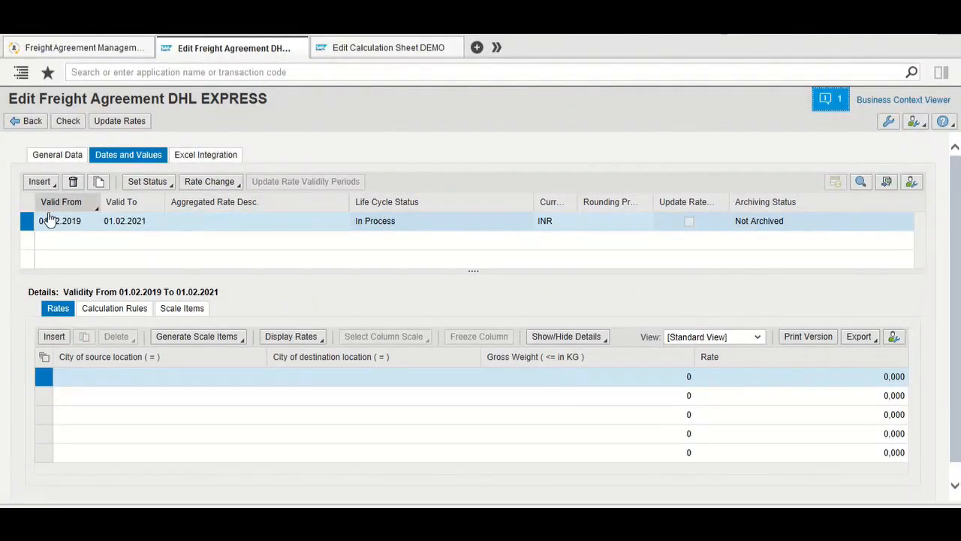
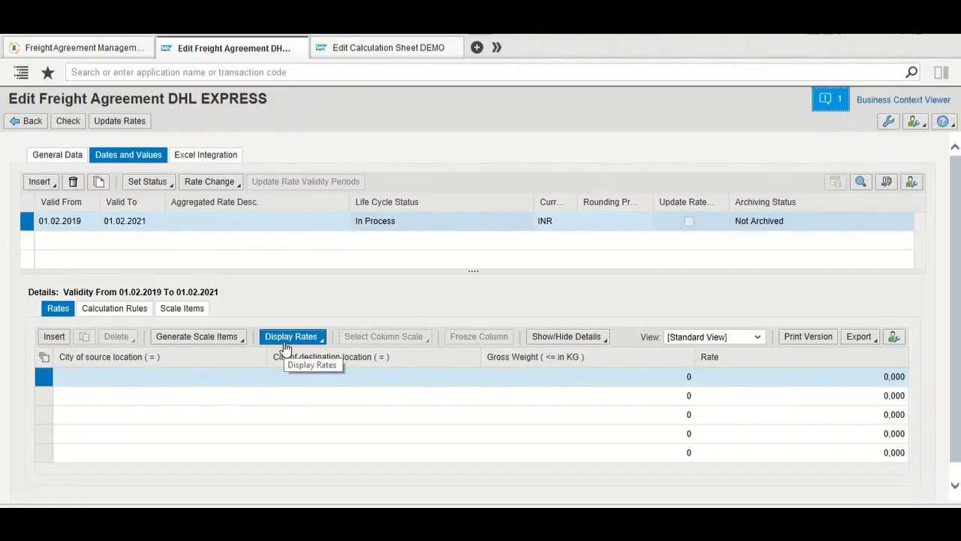
Enter a rate of 100 for source city DELHI, destination city BANGALORE and gross weight up to 100 KG.
left_click(229, 377)
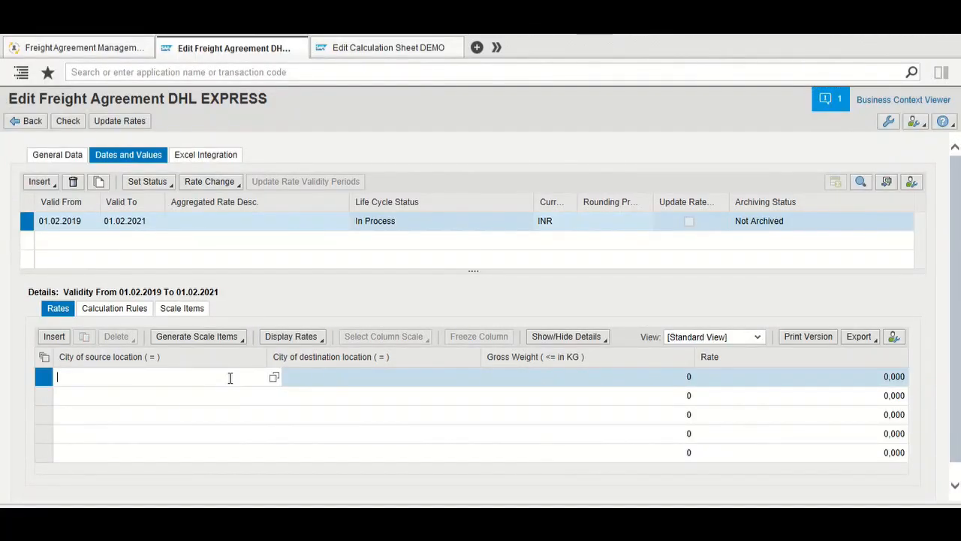
type("DELHI")
key("Tab")
type("BAN")
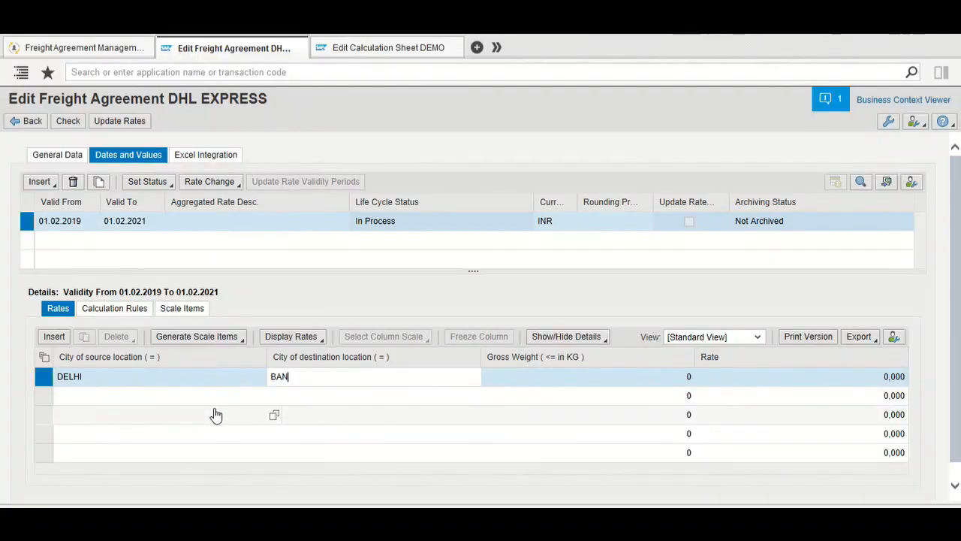
type("GALORE")
key("Tab")
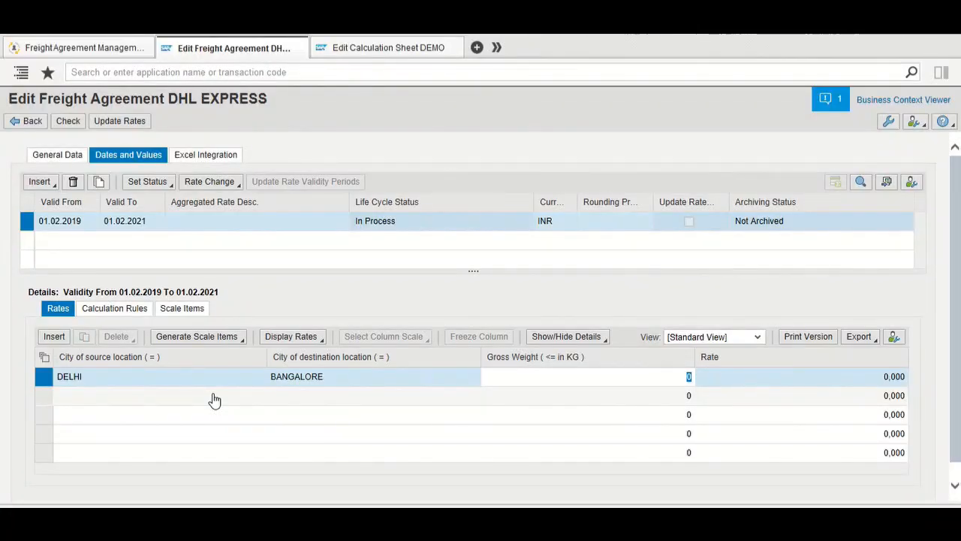
type("100")
key("Tab")
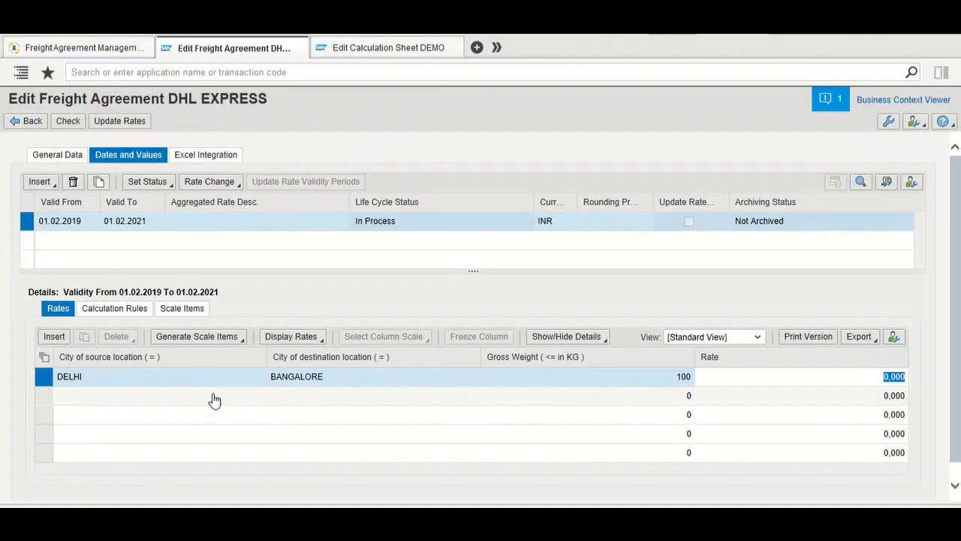
type("100")
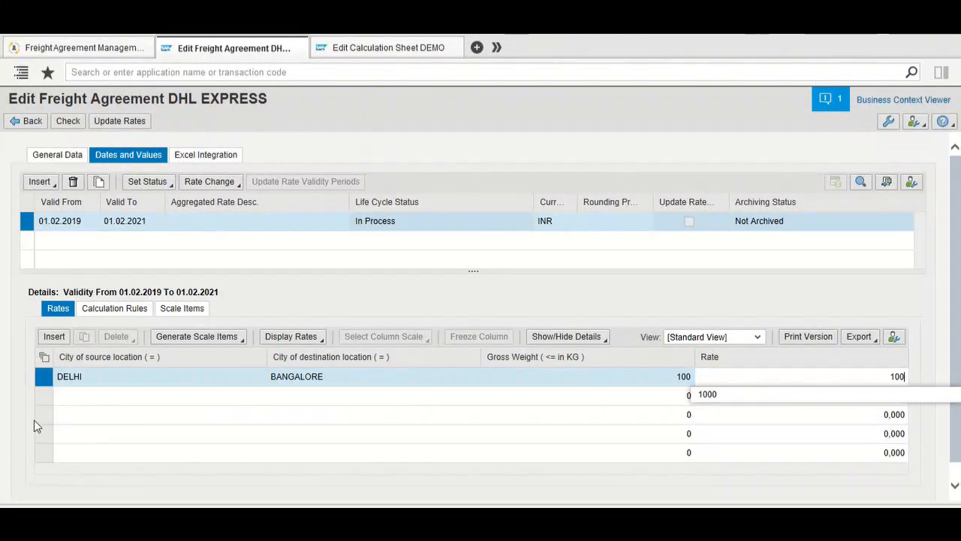
left_click(142, 396)
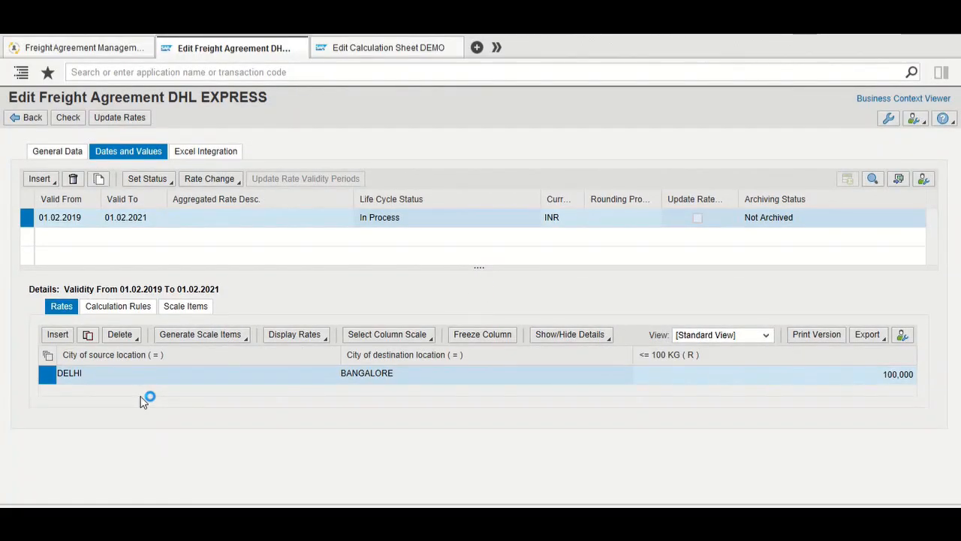
Show the rates with no column scale and duplicate the DELHI–BANGALORE row with gross weight 300 and rate 90.
left_click(362, 339)
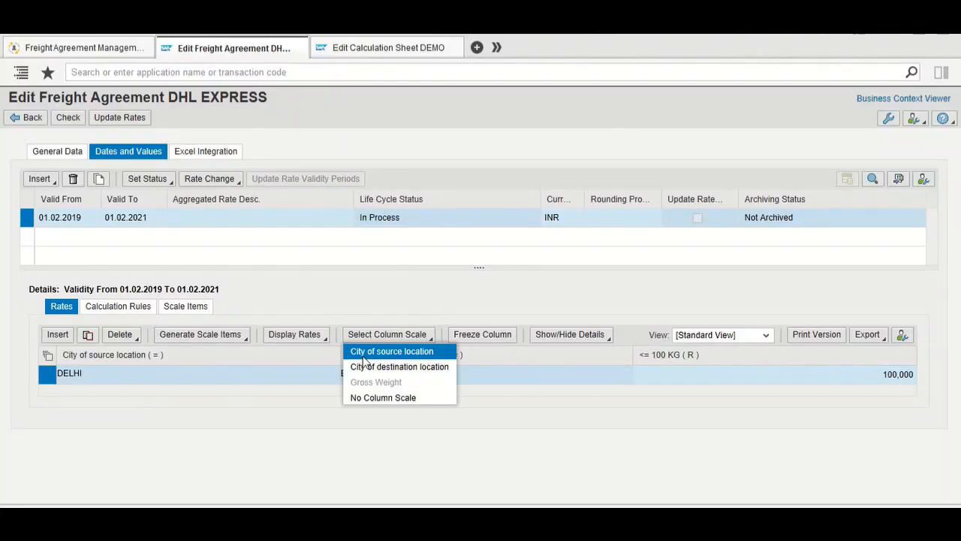
left_click(365, 398)
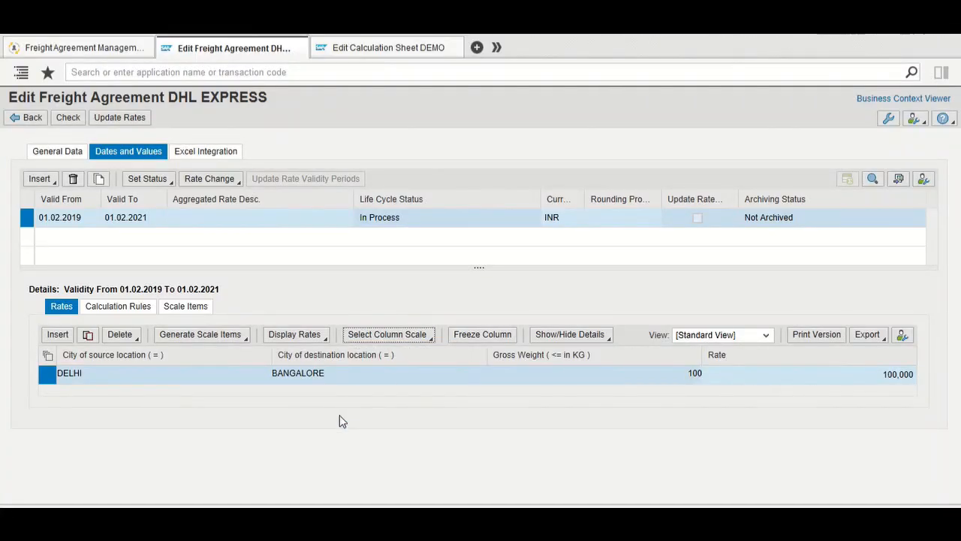
left_click(87, 334)
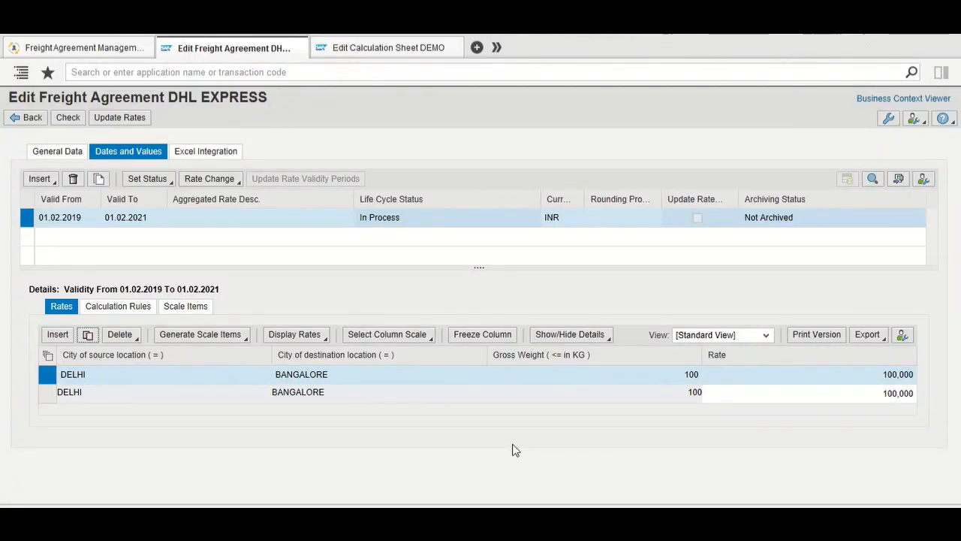
left_click(676, 375)
type("300")
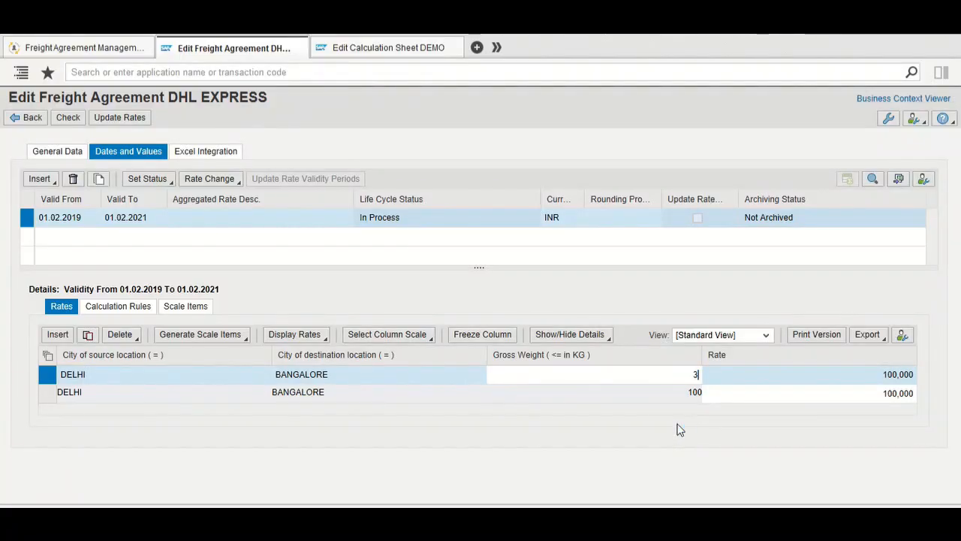
left_click(887, 382)
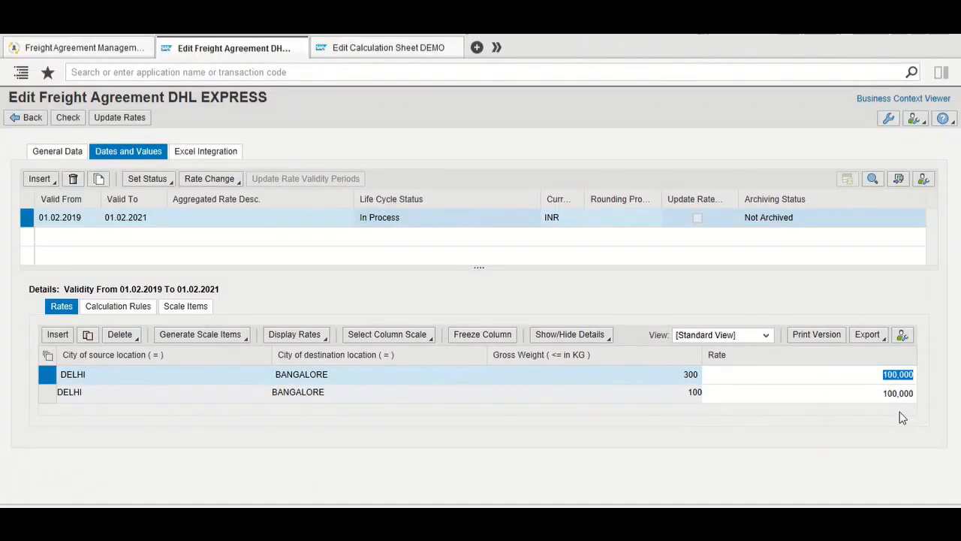
type("90")
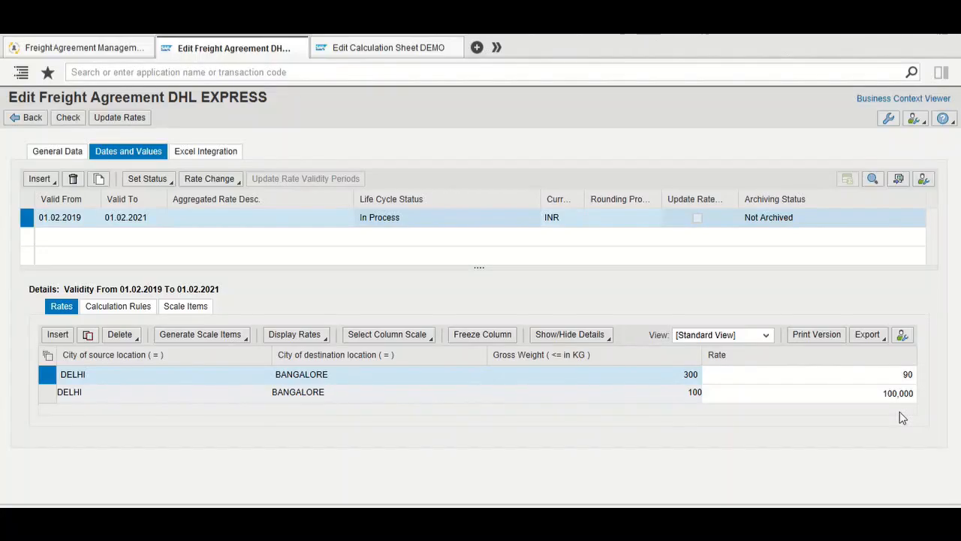
key("Return")
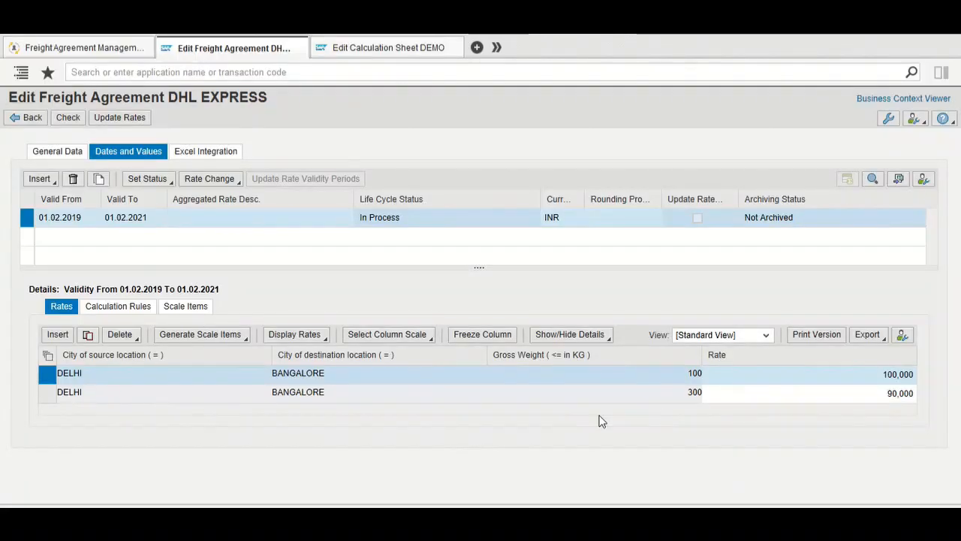
Insert a calculation rule for the rate table validity with GROSS_WEIGHT as the calculation base.
left_click(103, 308)
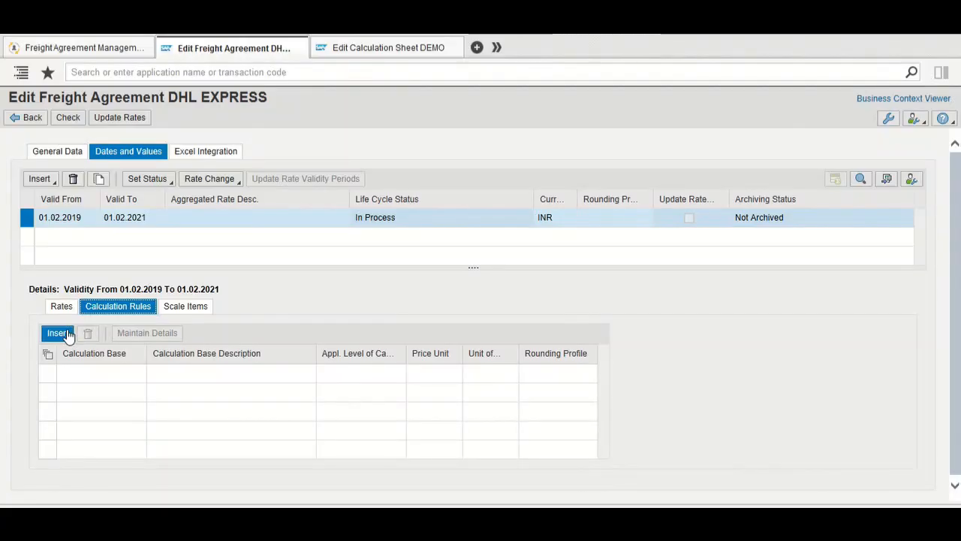
left_click(92, 376)
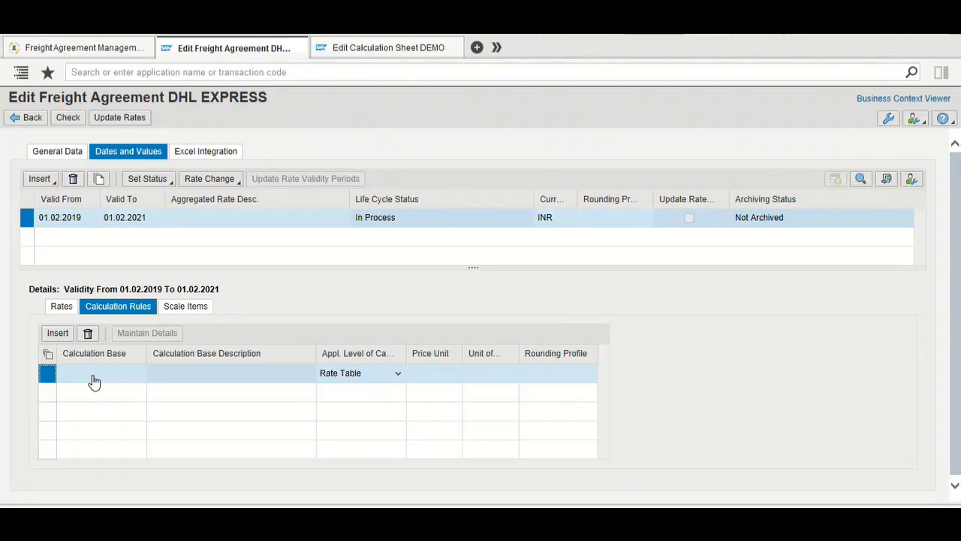
left_click(94, 375)
type("G")
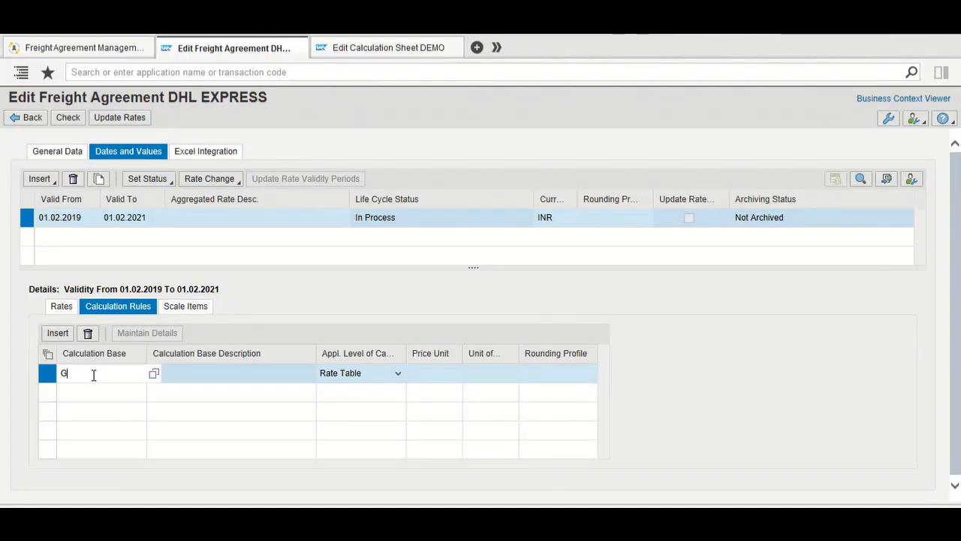
type("ROSS_WEIGHT")
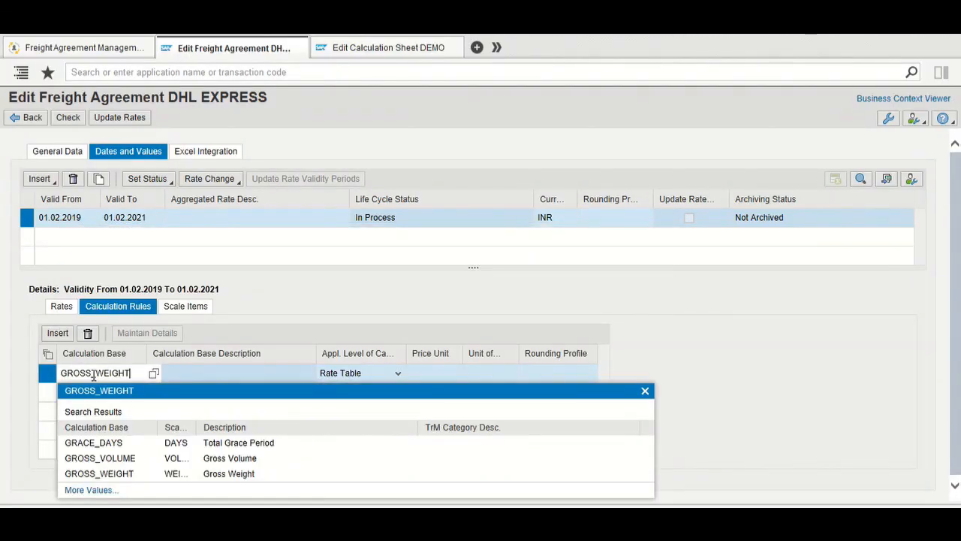
key("Tab")
left_click(93, 375)
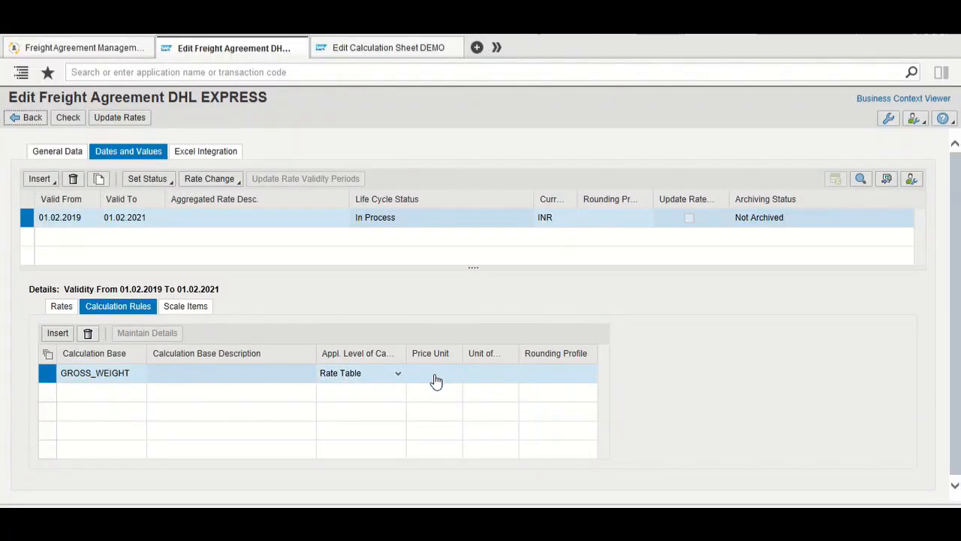
left_click(47, 383)
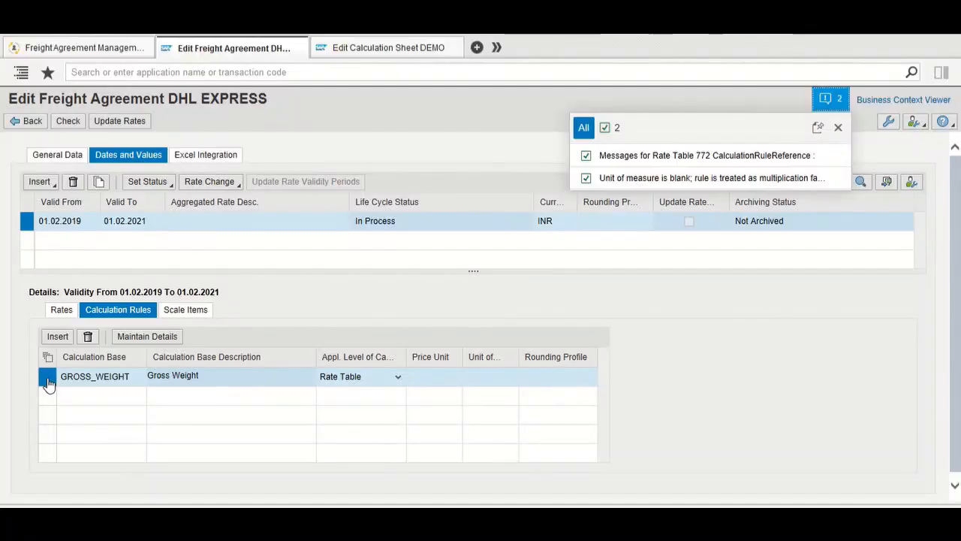
Set the gross weight calculation rule's price unit to 1 and its unit of measure to KG.
key("Tab")
key("Tab")
key("Tab")
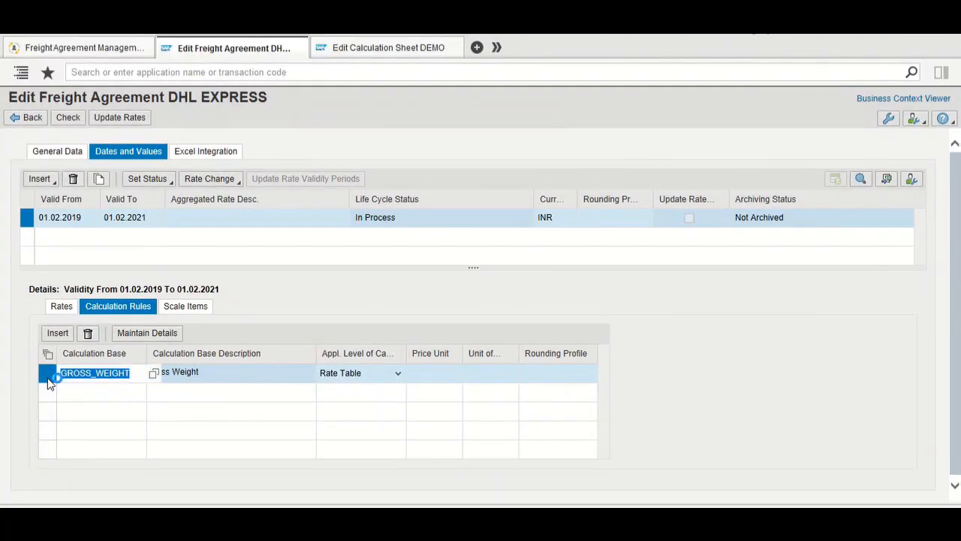
type("1")
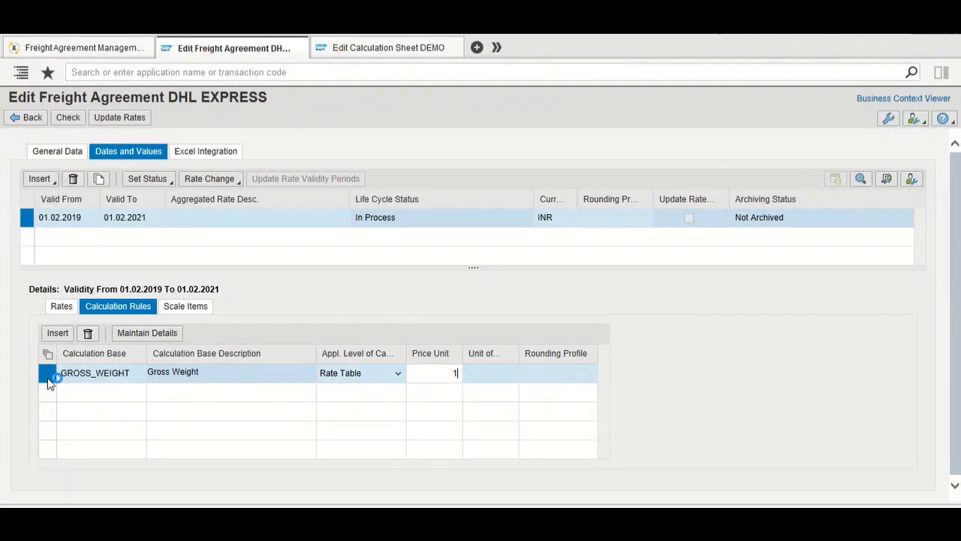
key("Tab")
type("KG")
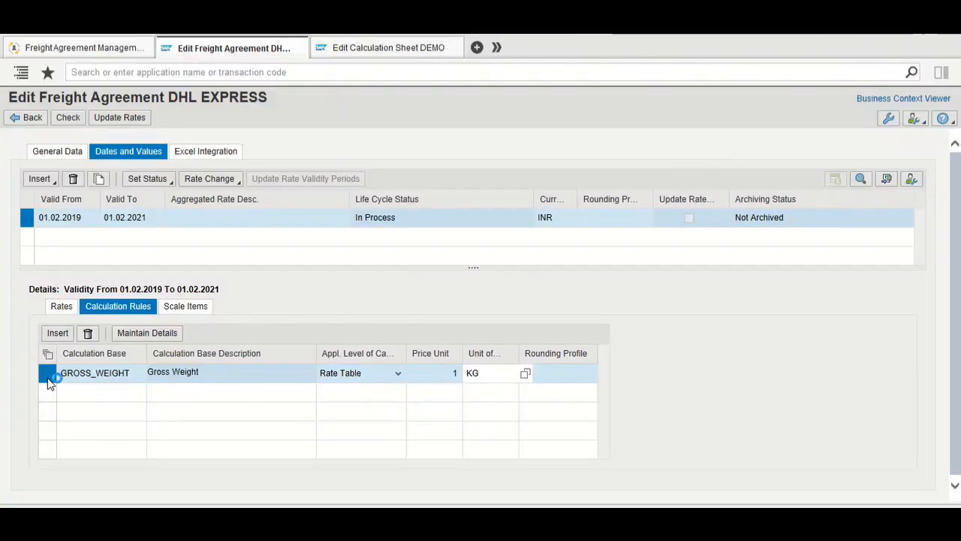
key("Return")
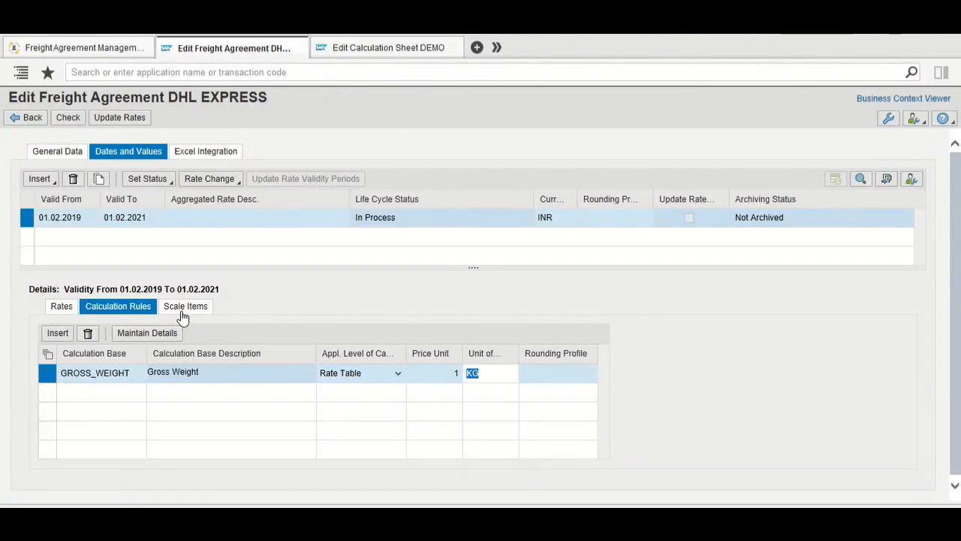
Review the calculation type for each weight scale value in the rule's details, and return to the rates.
left_click(160, 337)
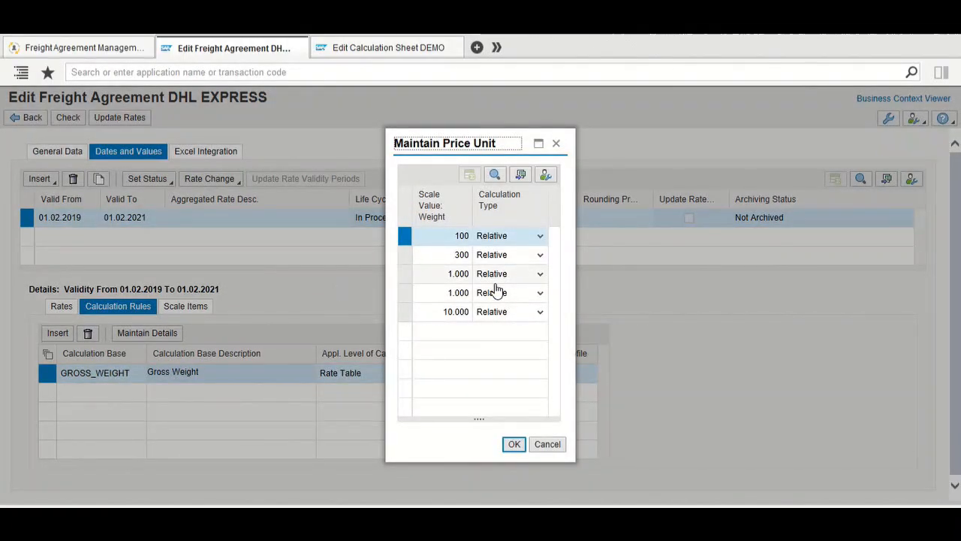
left_click(514, 443)
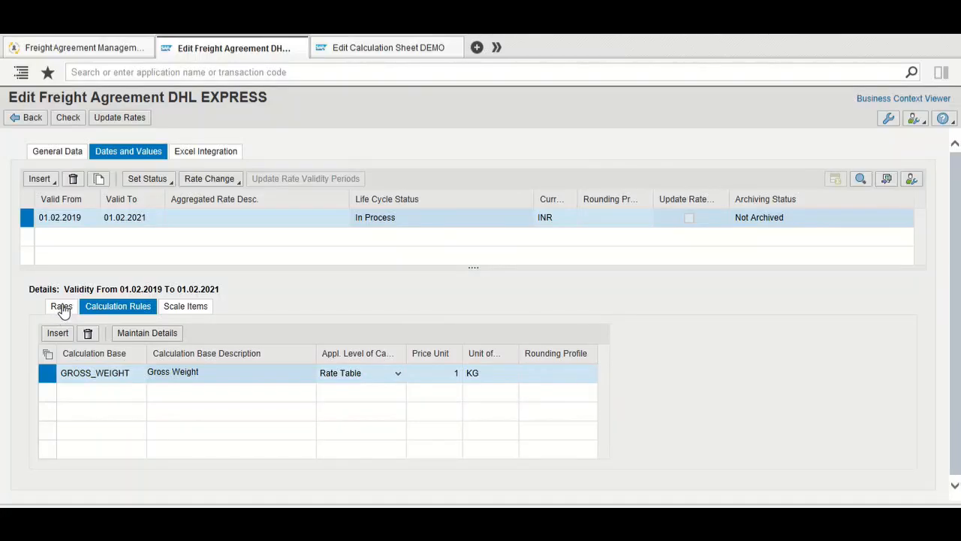
left_click(63, 308)
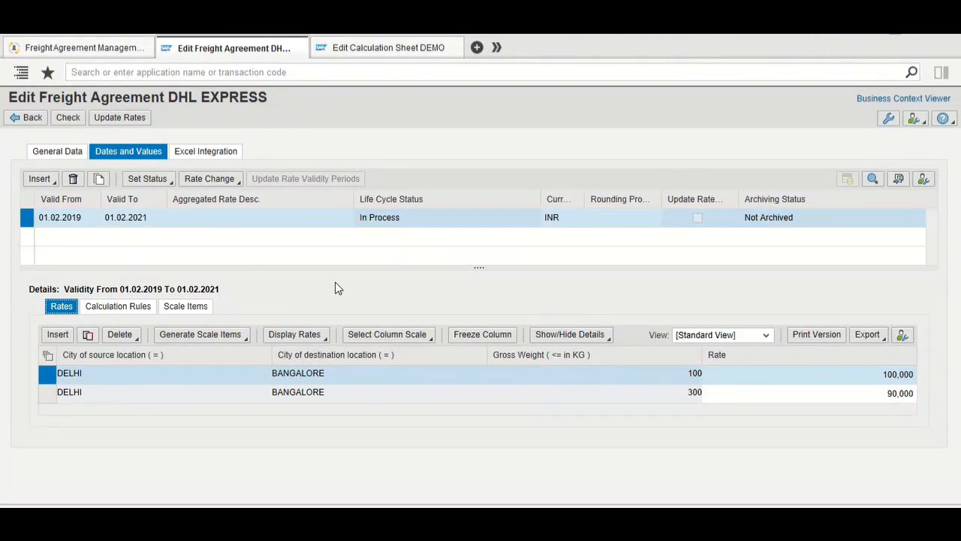
Set the status of the rate table validity 01.02.2019 to 01.02.2021 to Released and dismiss the message.
left_click(165, 182)
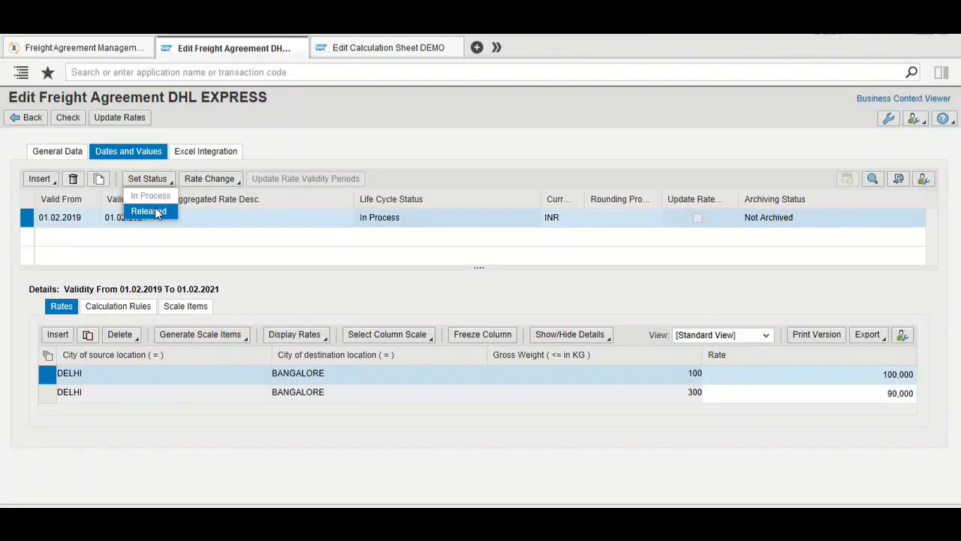
left_click(155, 211)
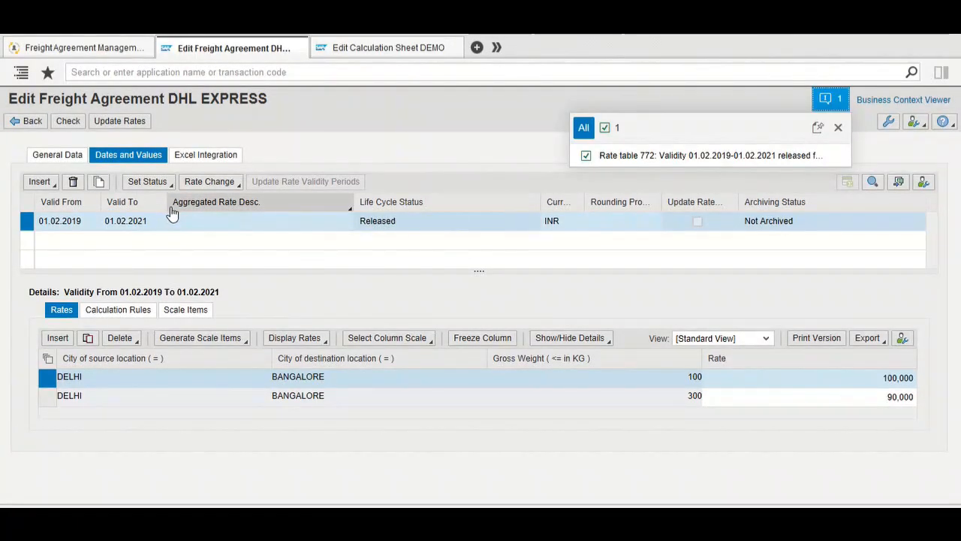
left_click(838, 129)
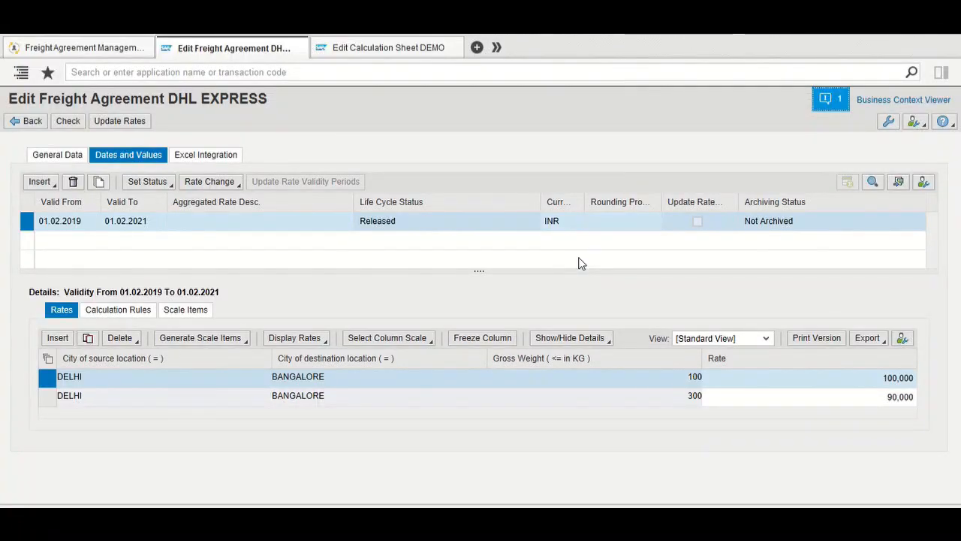
Return from the rate table to the DHL EXPRESS freight agreement and save it.
left_click(30, 125)
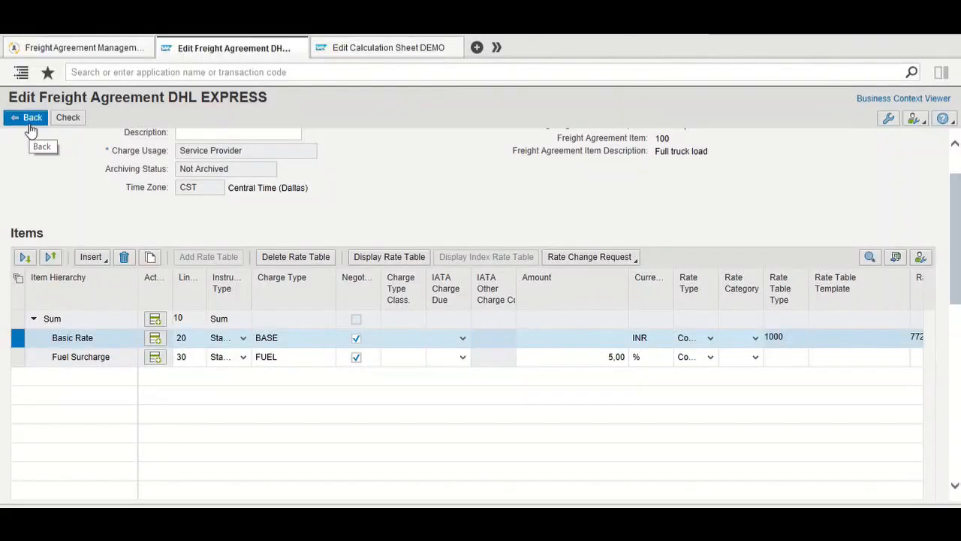
left_click(31, 129)
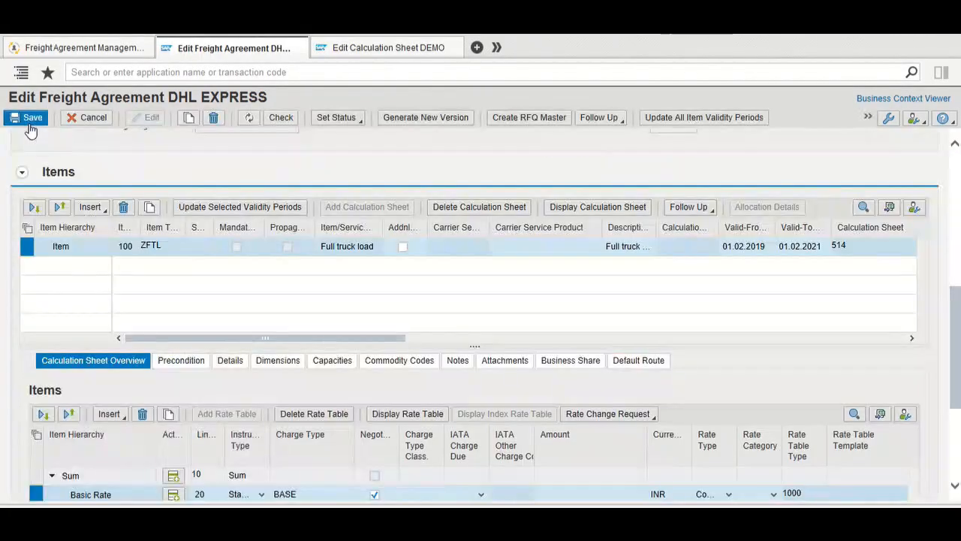
scroll(30, 132, "up", 3)
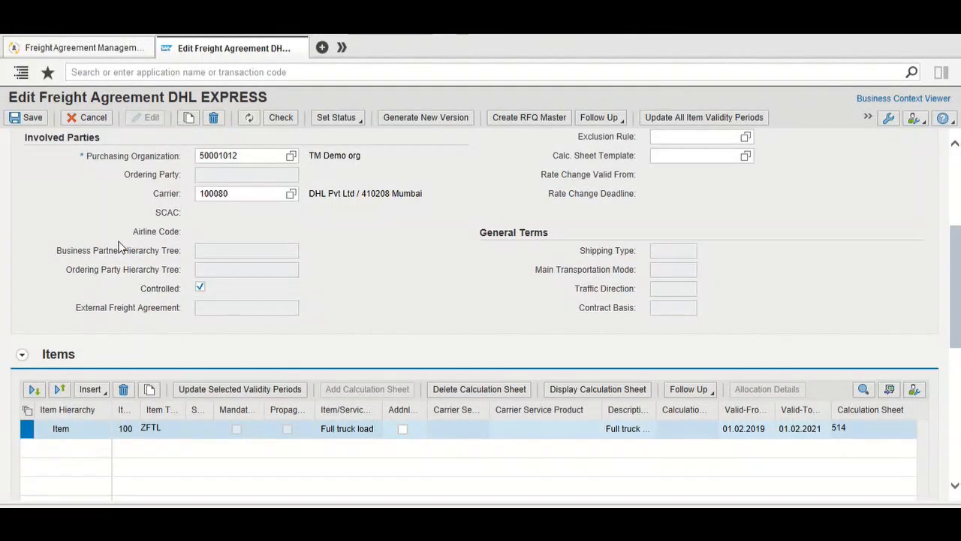
key("ctrl+s")
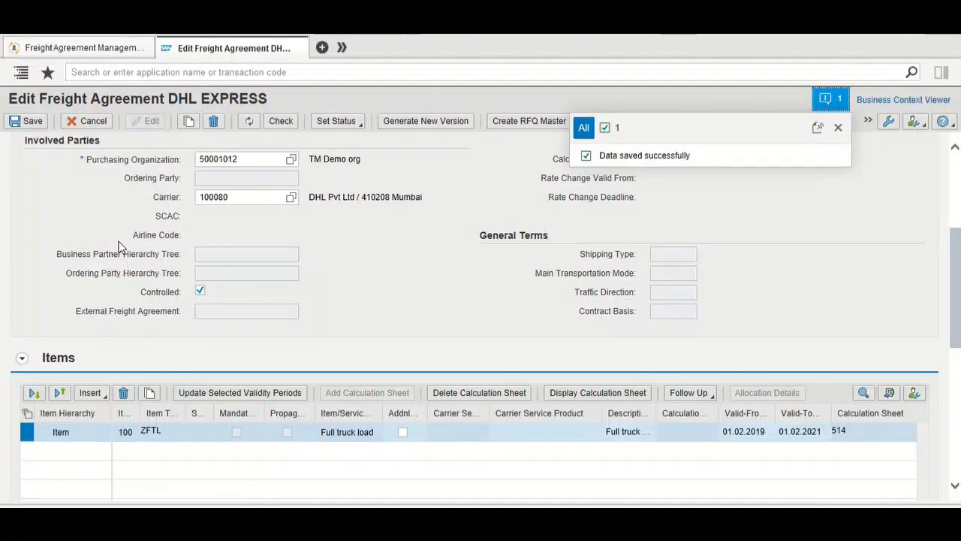
left_click(838, 128)
Review item 100, its calculation sheet overview and the general data of the freight agreement.
scroll(773, 257, "down", 1)
scroll(772, 257, "down", 4)
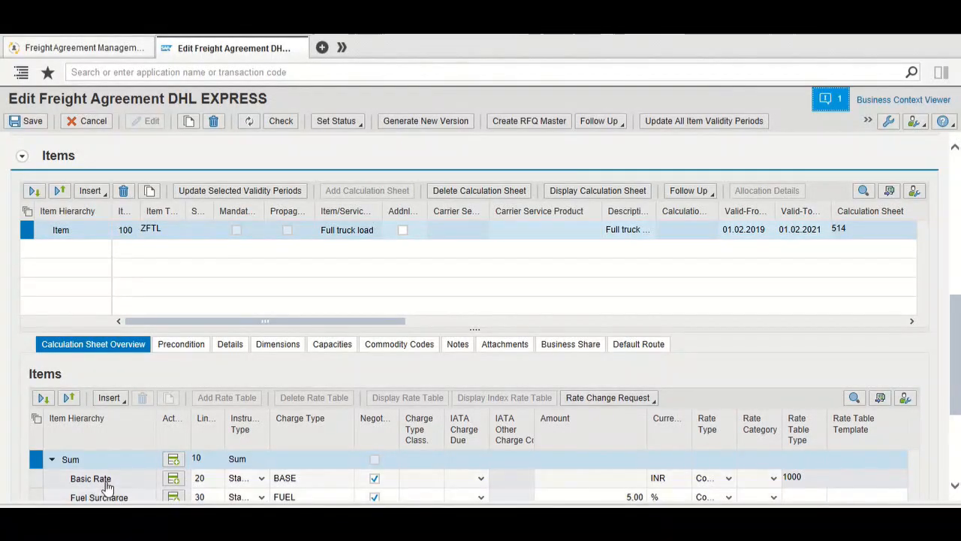
left_click(586, 197)
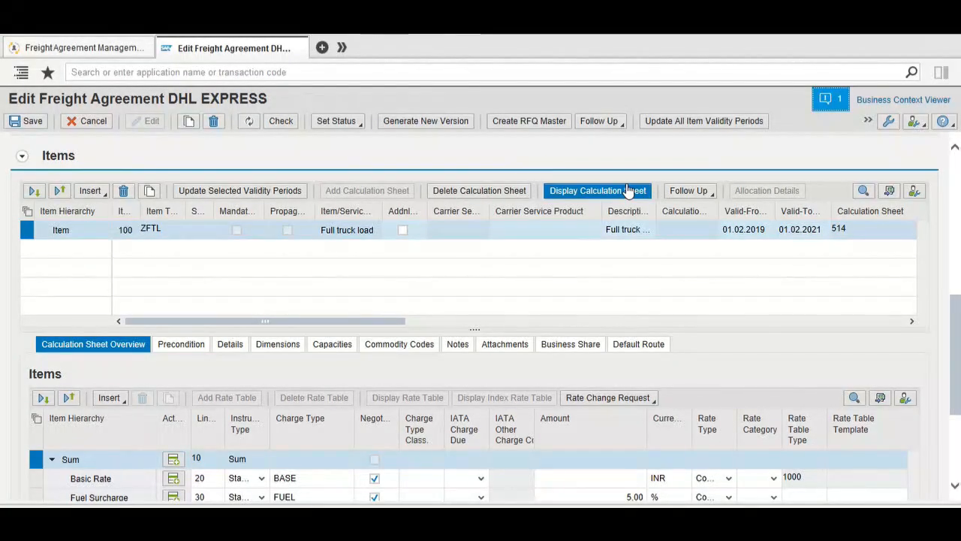
scroll(628, 189, "up", 10)
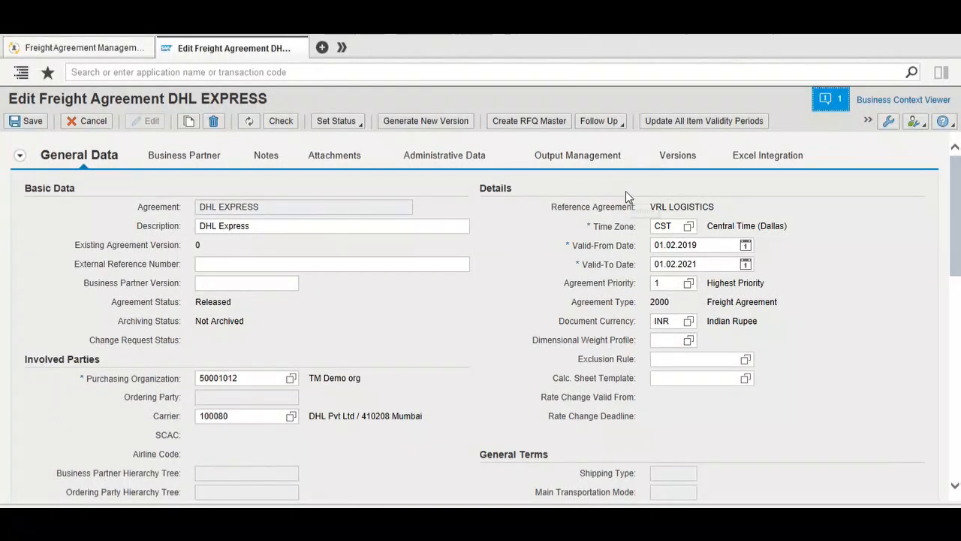
Search for "overview freight or" and open the freight orders overview.
left_click(514, 72)
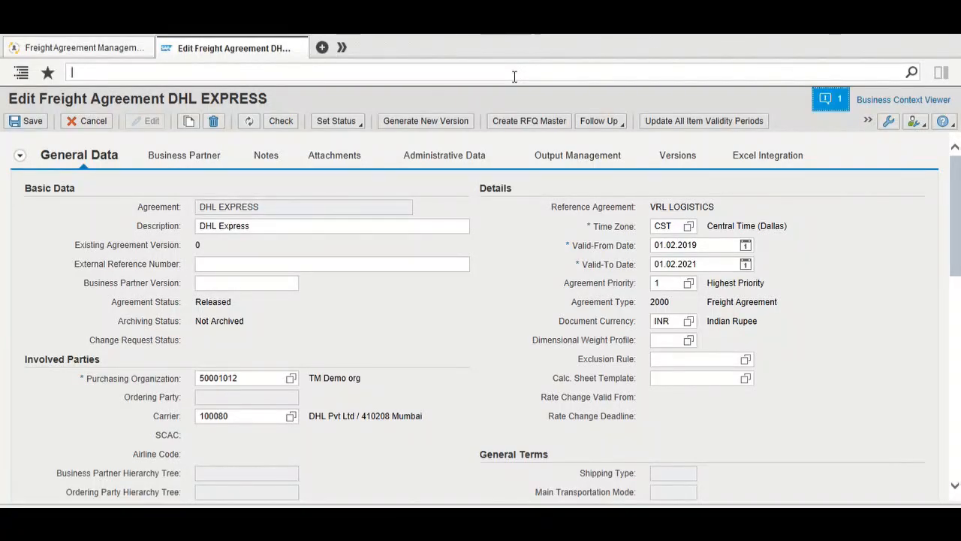
type("ove")
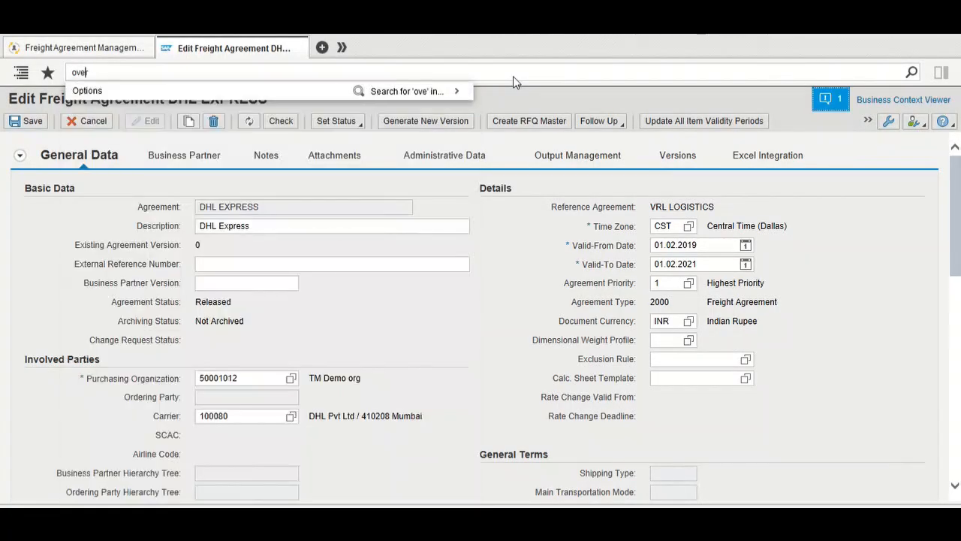
type("rview freight  or")
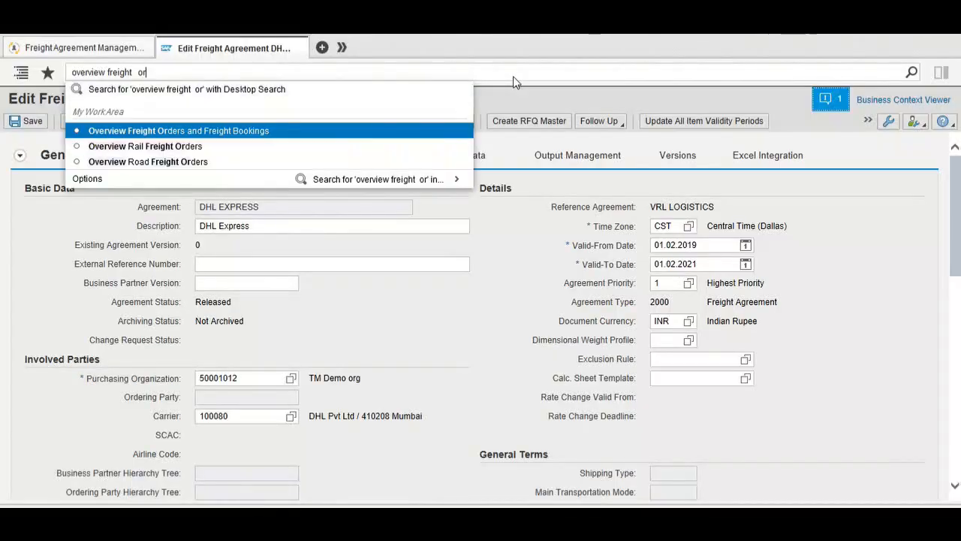
key("Down")
key("Down")
key("Return")
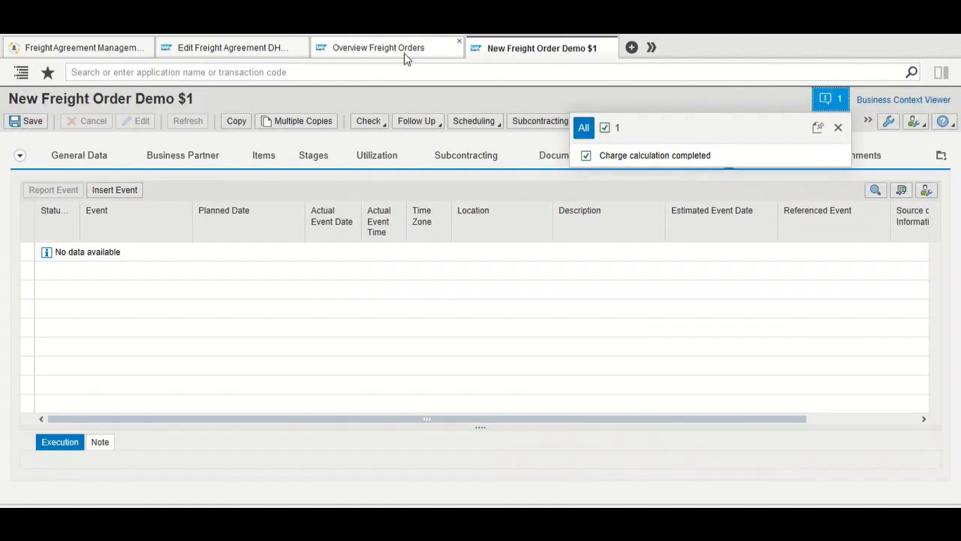
Change the carrier in the new freight order's general data to 100080 (DHL Pvt Ltd).
left_click(839, 129)
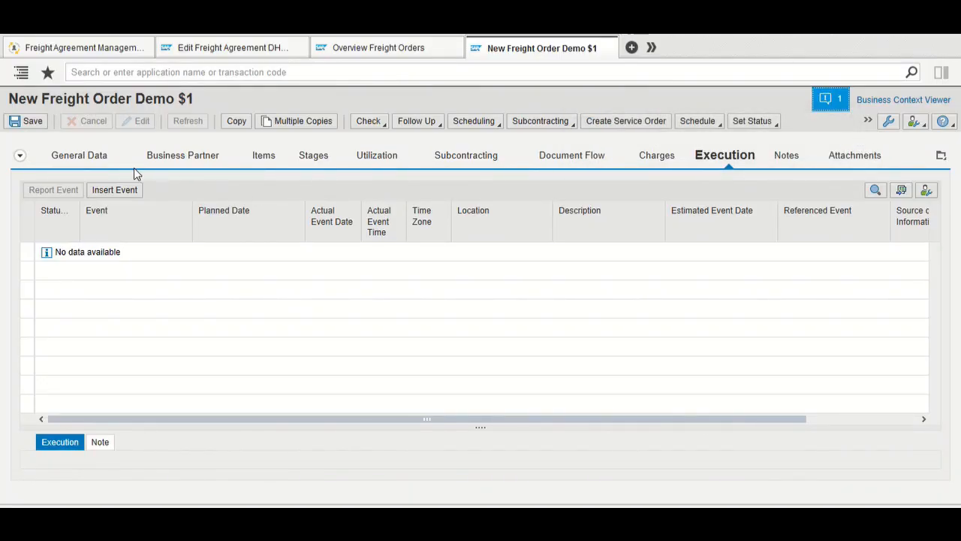
left_click(85, 154)
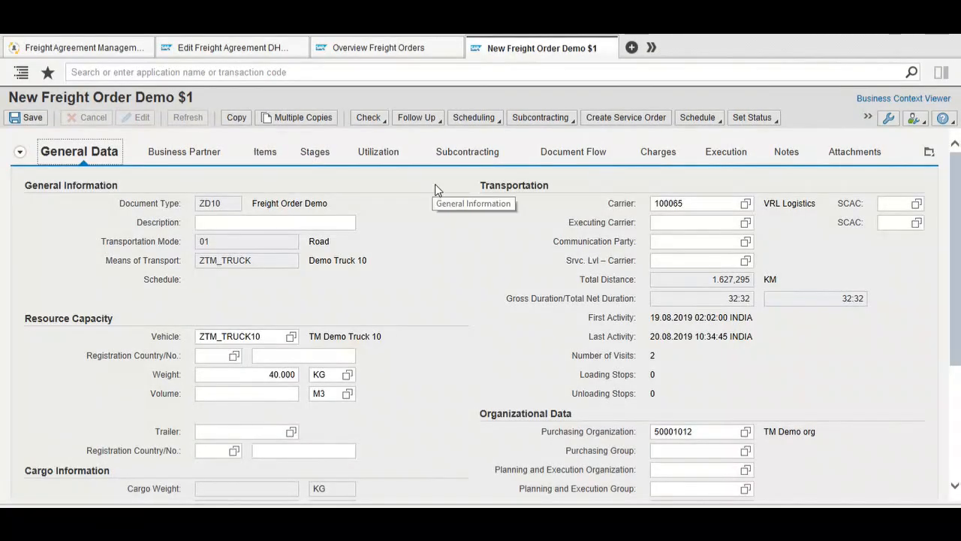
left_click(699, 203)
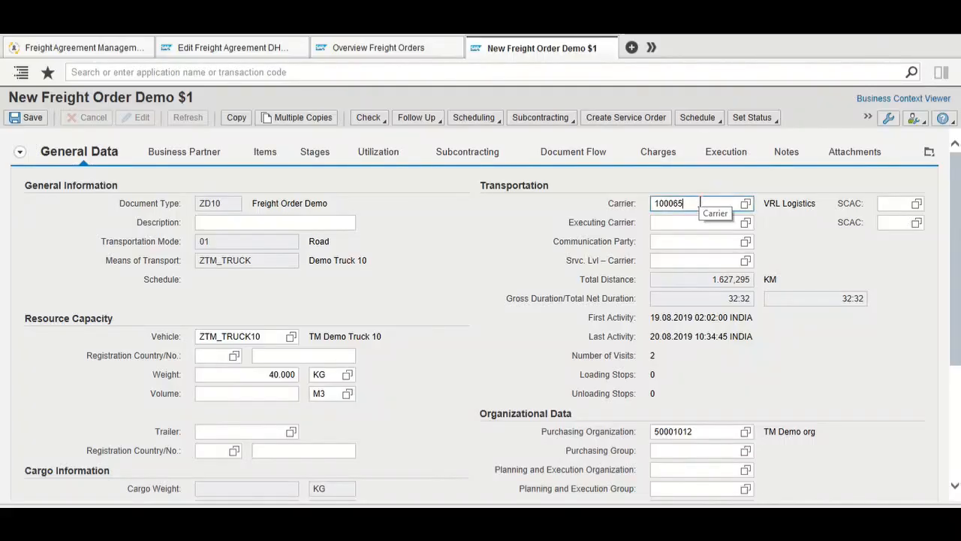
key("BackSpace")
type("80")
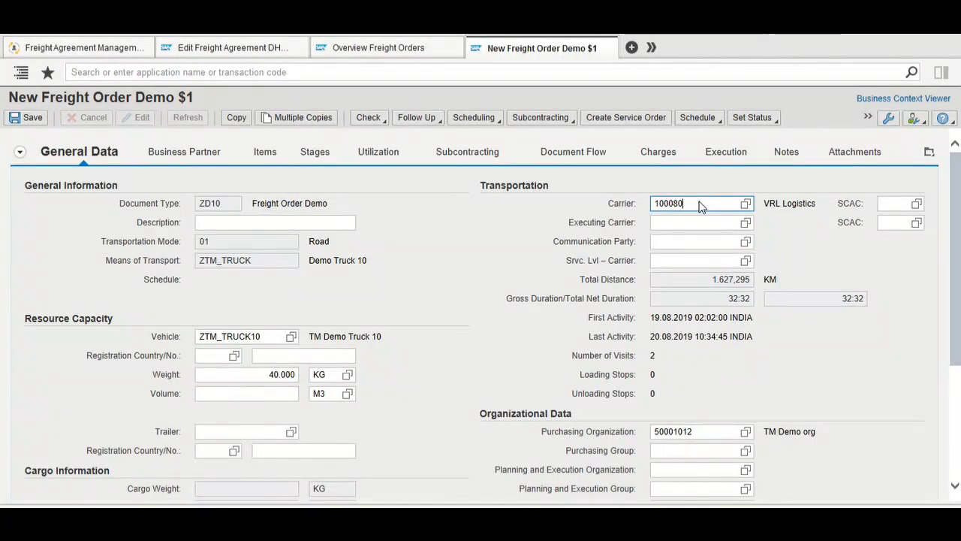
key("Return")
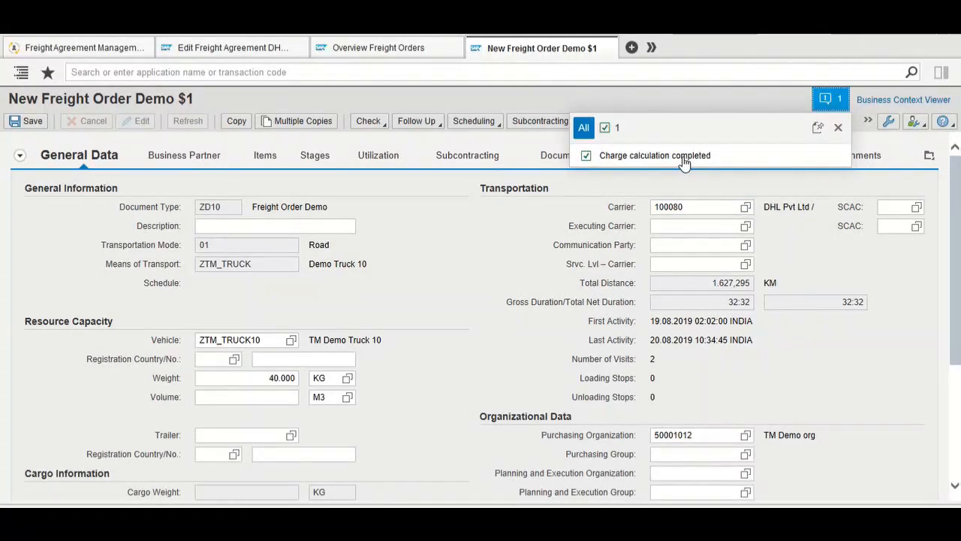
Check the freight order's carrier and purchasing organization in the general data.
left_click(671, 208)
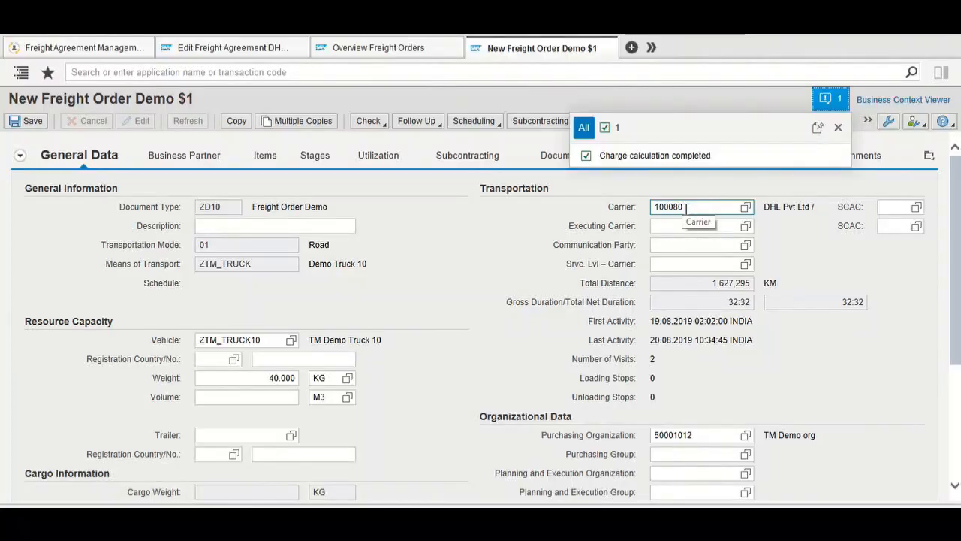
left_click_drag(686, 208, 658, 209)
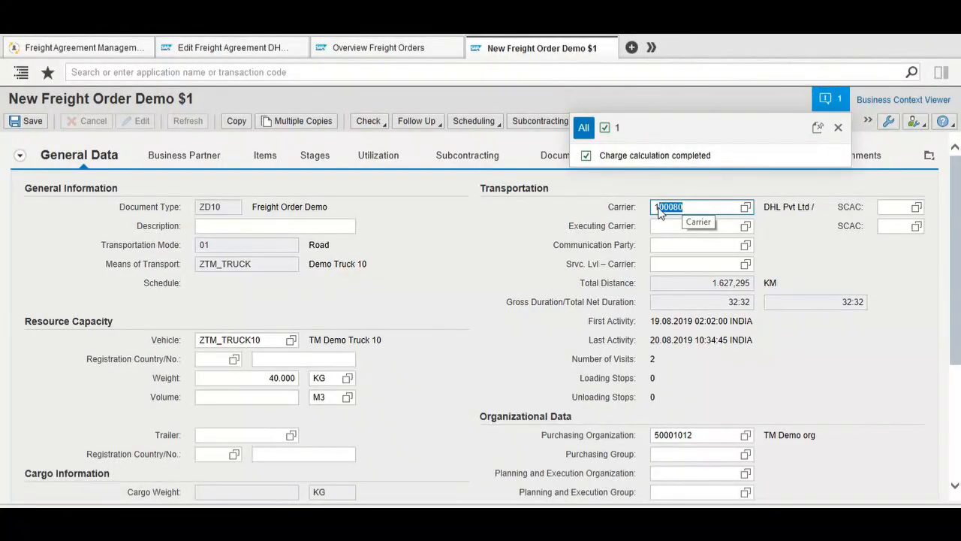
left_click_drag(717, 437, 654, 436)
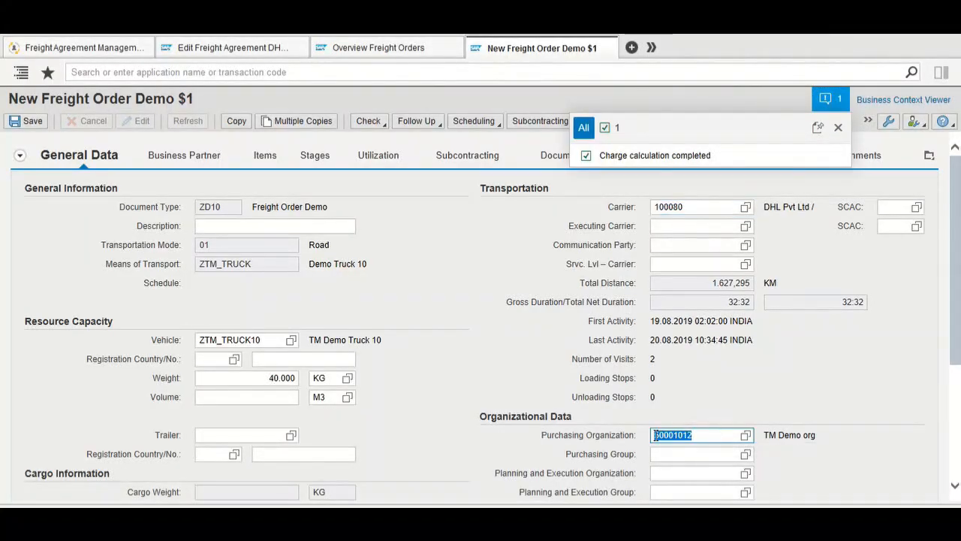
Review the freight order's organizational, source and destination data in the general data and dismiss the message list.
scroll(636, 340, "down", 3)
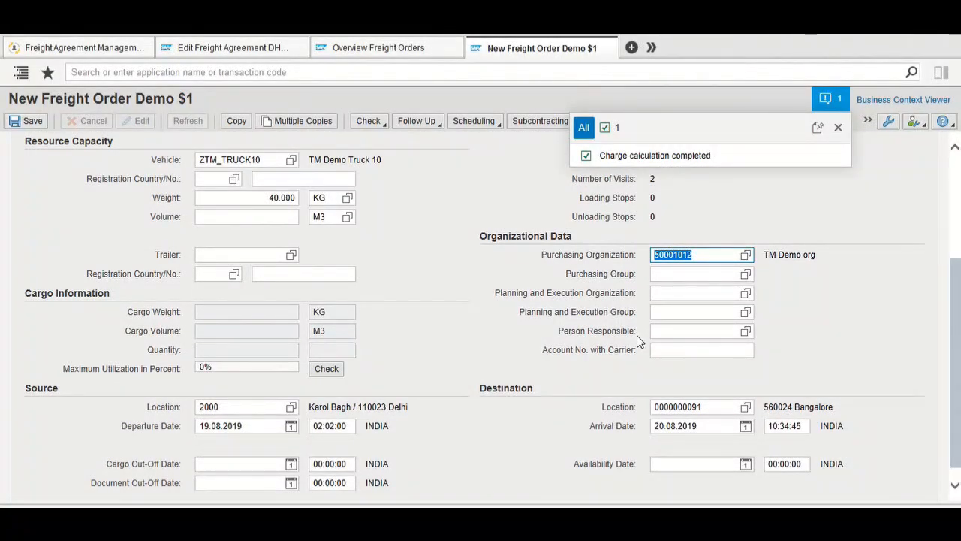
left_click(838, 127)
scroll(858, 199, "up", 3)
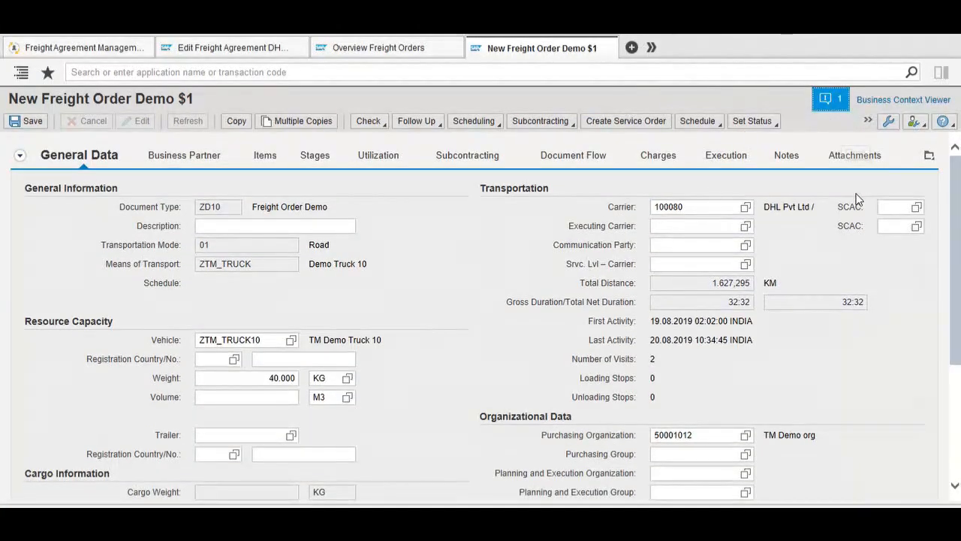
Display the charge details of the DHL Pvt Ltd / 410208 Mumbai line and examine which agreement is used.
left_click(650, 158)
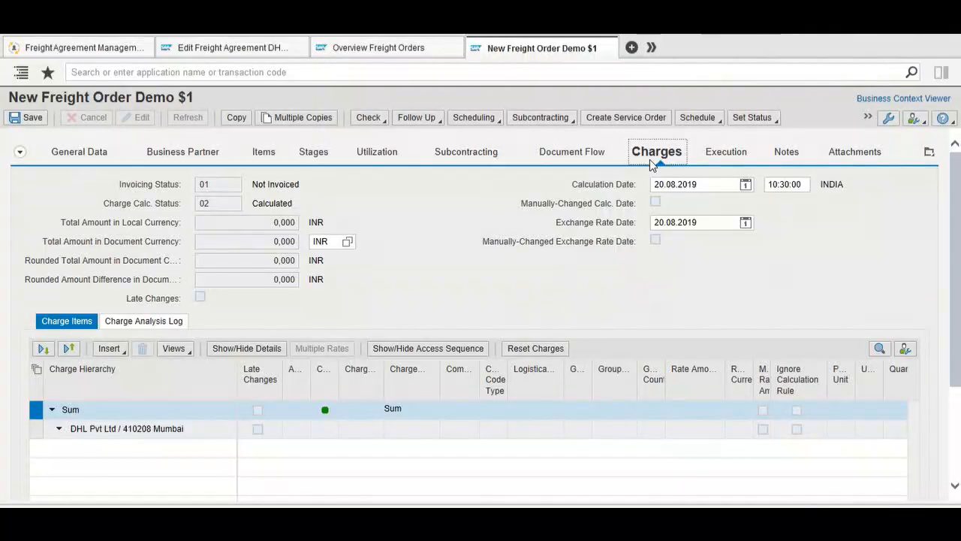
left_click(122, 435)
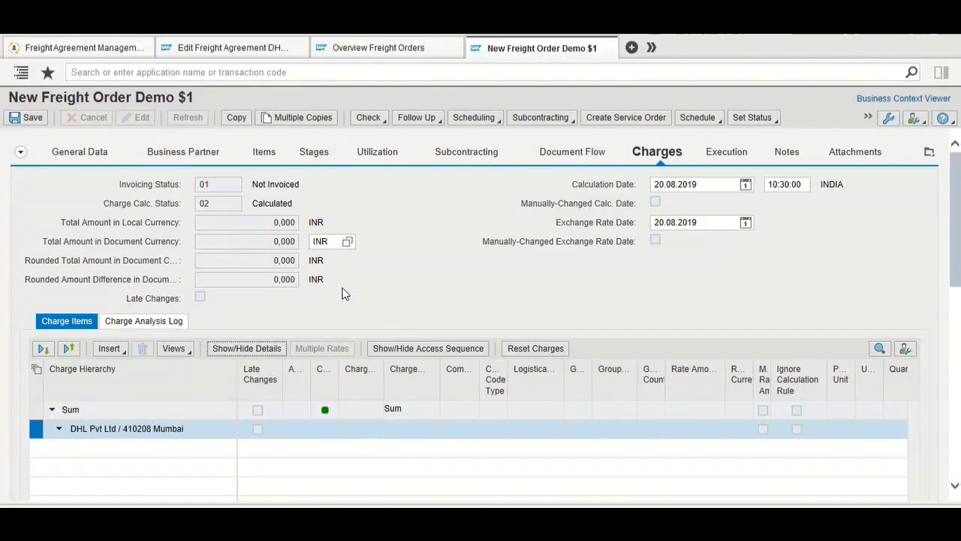
scroll(342, 294, "down", 4)
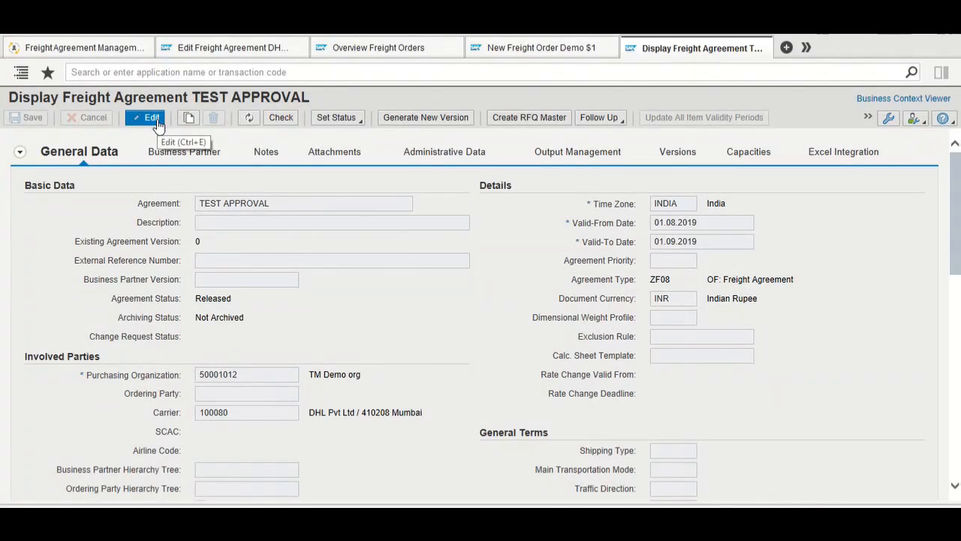
Deactivate the freight agreement TEST APPROVAL and return to the new freight order.
left_click(335, 117)
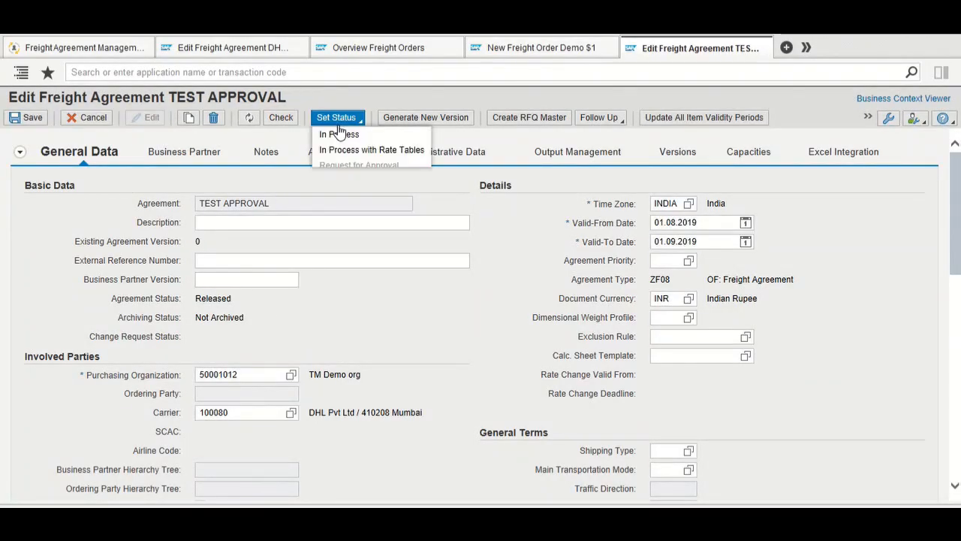
left_click(339, 181)
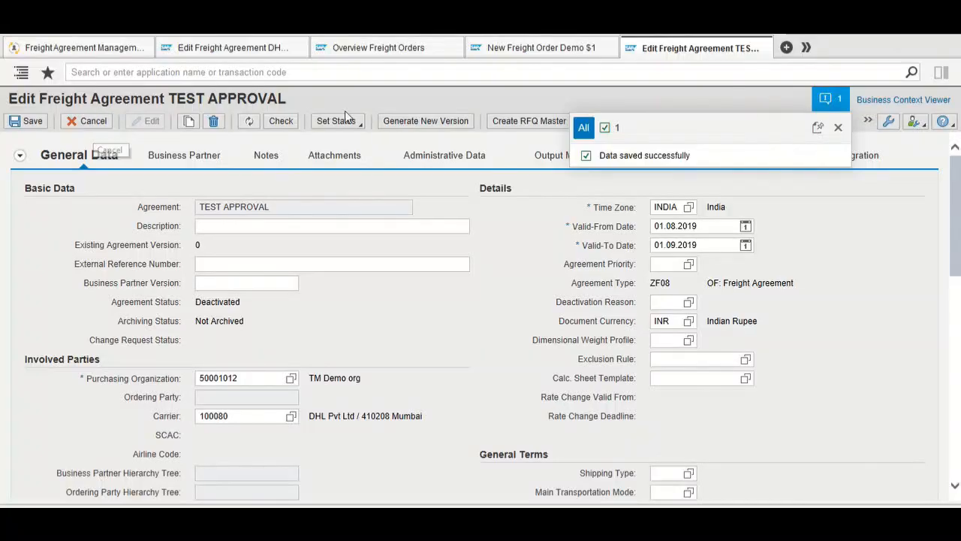
left_click(490, 53)
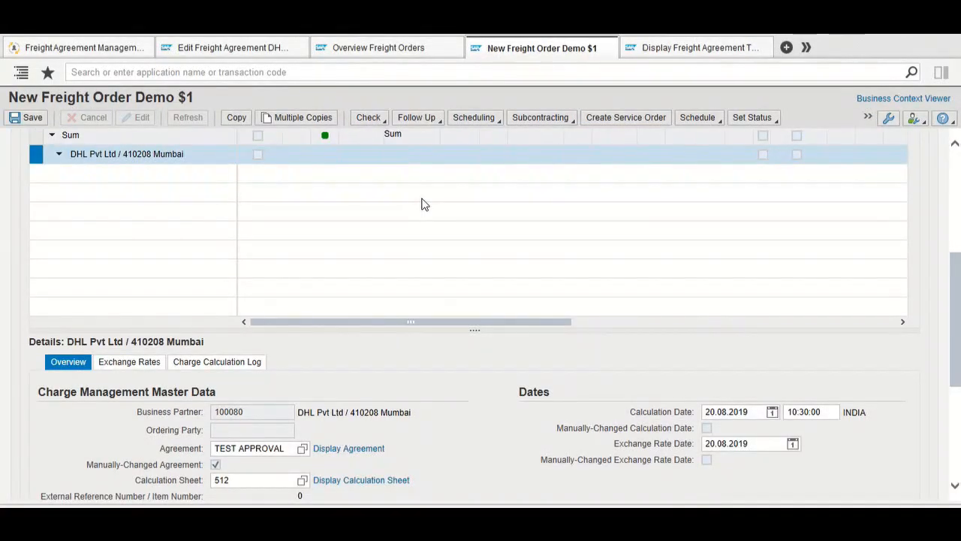
Save the new freight order, refresh its data and dismiss the message lists.
key("ctrl+s")
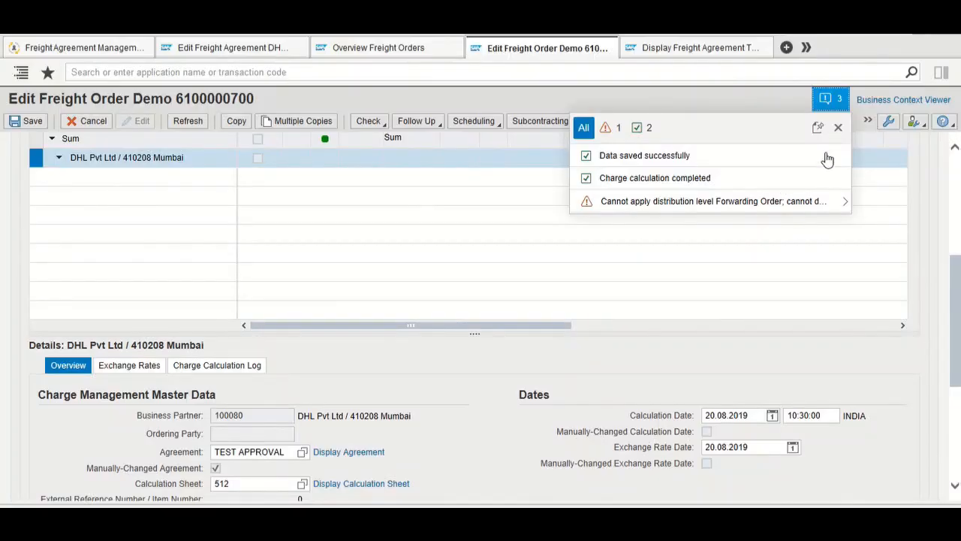
left_click(839, 127)
scroll(768, 230, "up", 3)
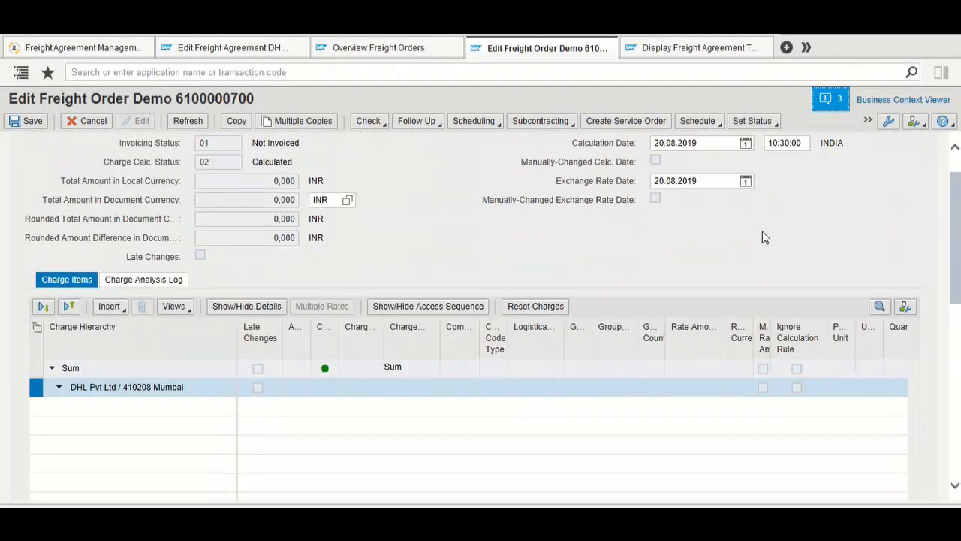
scroll(541, 298, "up", 1)
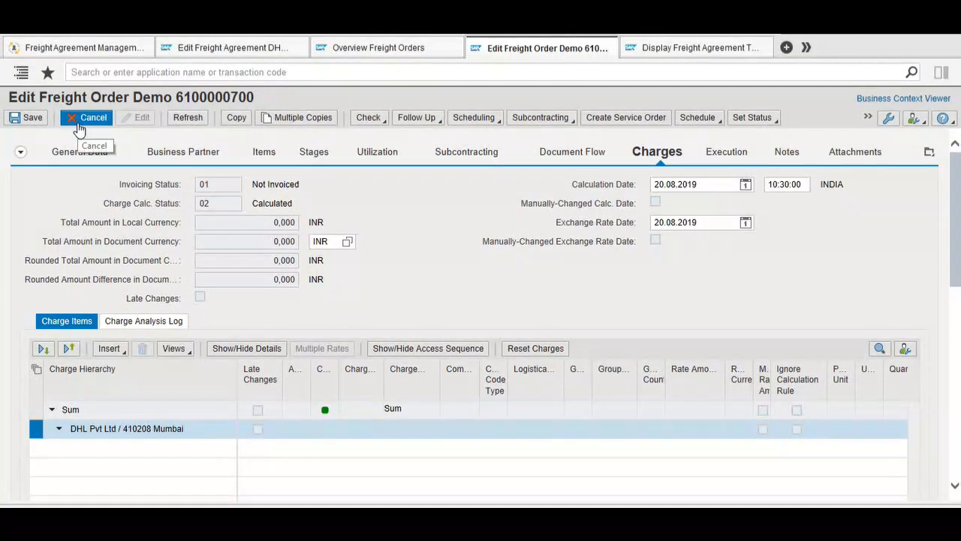
left_click(184, 121)
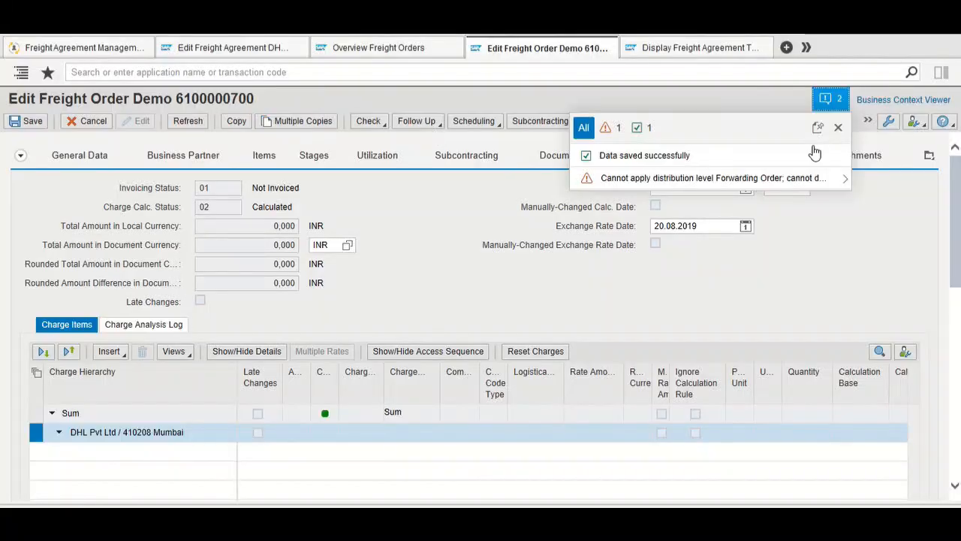
left_click(838, 128)
Copy the freight order's document number from its heading and close the order.
left_click_drag(175, 99, 255, 99)
key("ctrl+c")
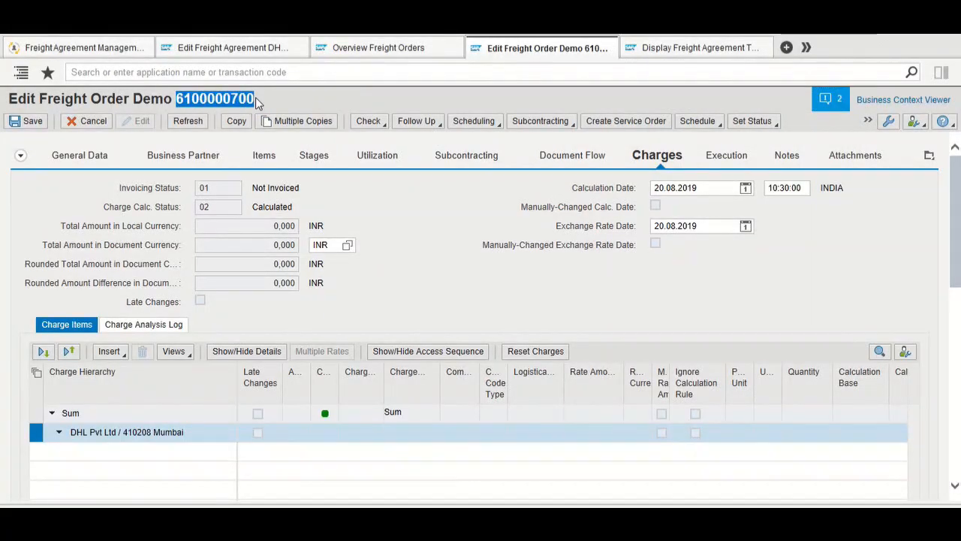
left_click(611, 43)
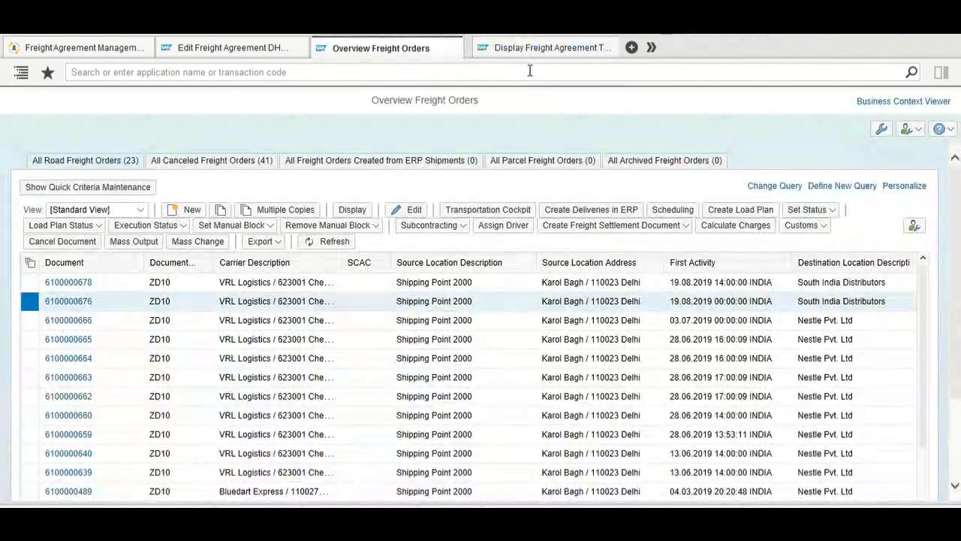
Try to open the freight order display by searching the applications for "display fr".
left_click(529, 71)
type("displa")
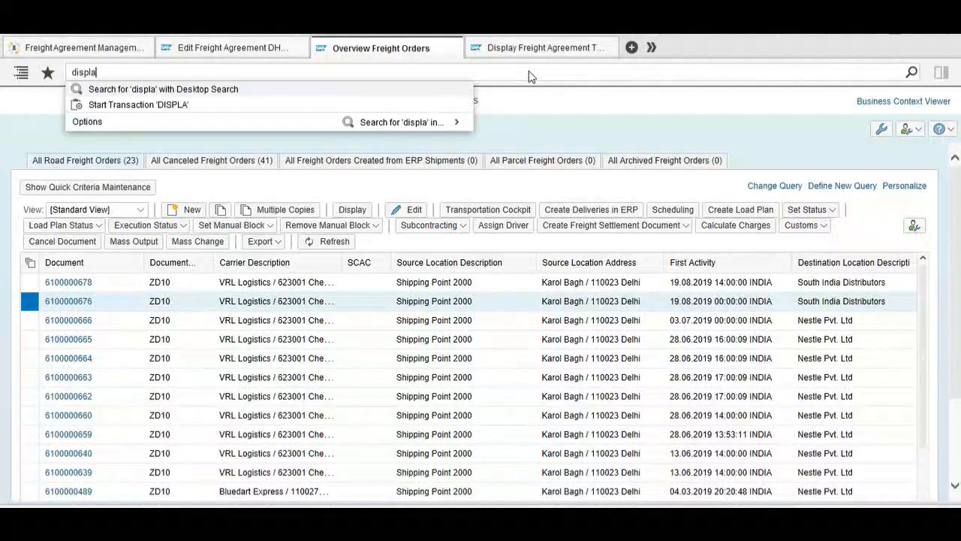
type("y fr")
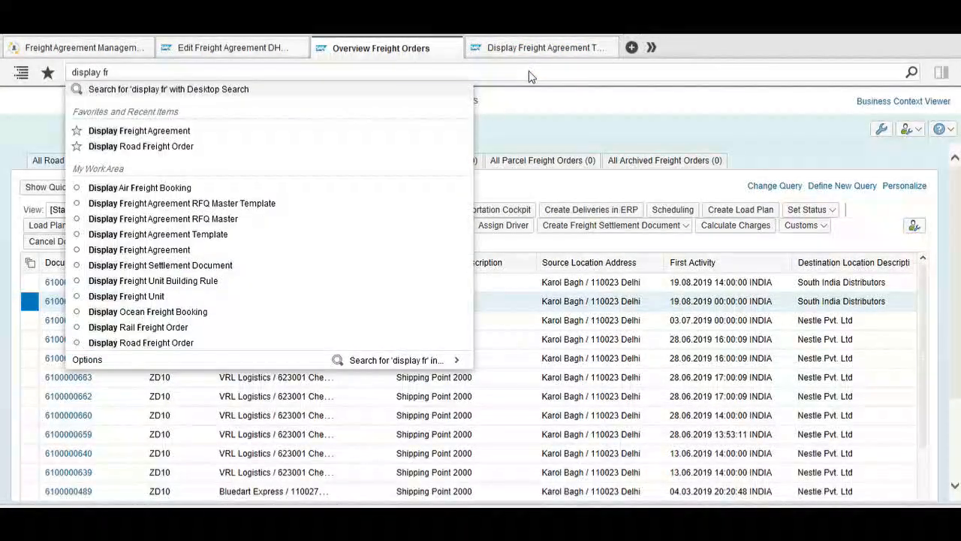
key("Down")
key("Down")
key("Return")
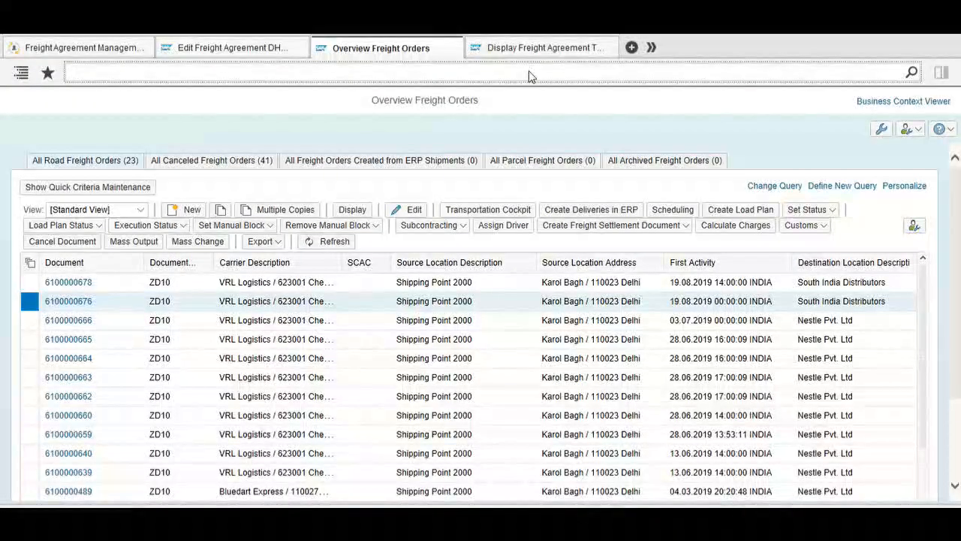
Search for "display road", open Display Road Freight Order and load the saved order using the copied number.
type("di")
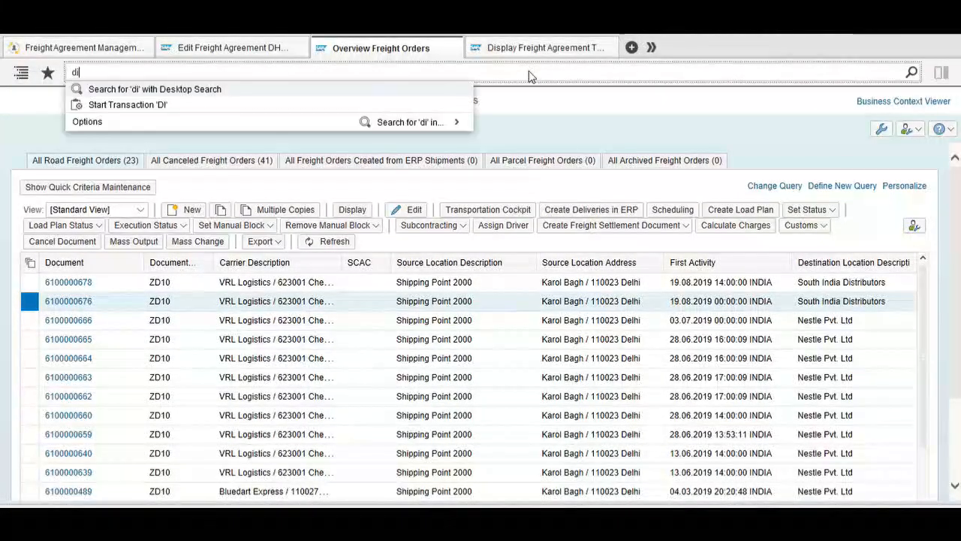
type("slay road")
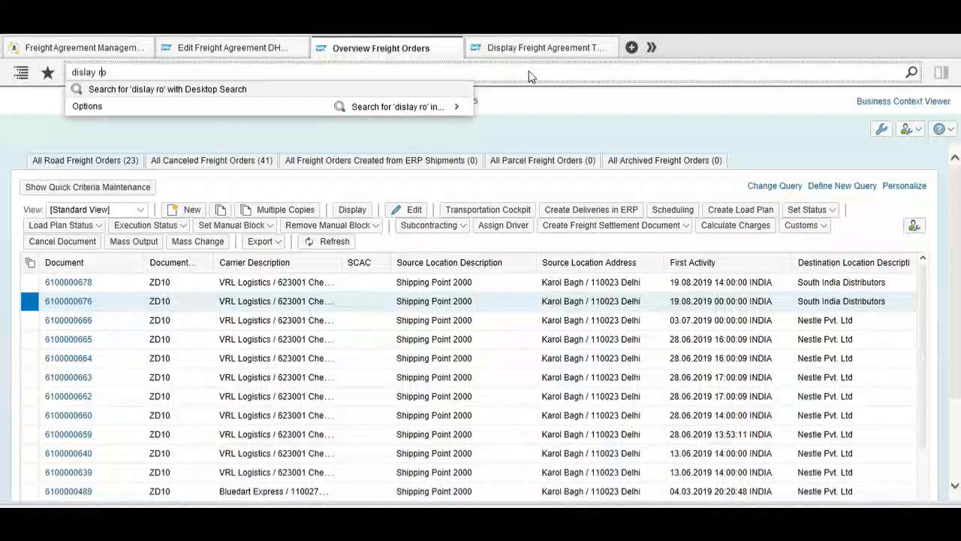
key("Left")
key("Left")
key("Left")
key("Left")
key("Left")
key("Left")
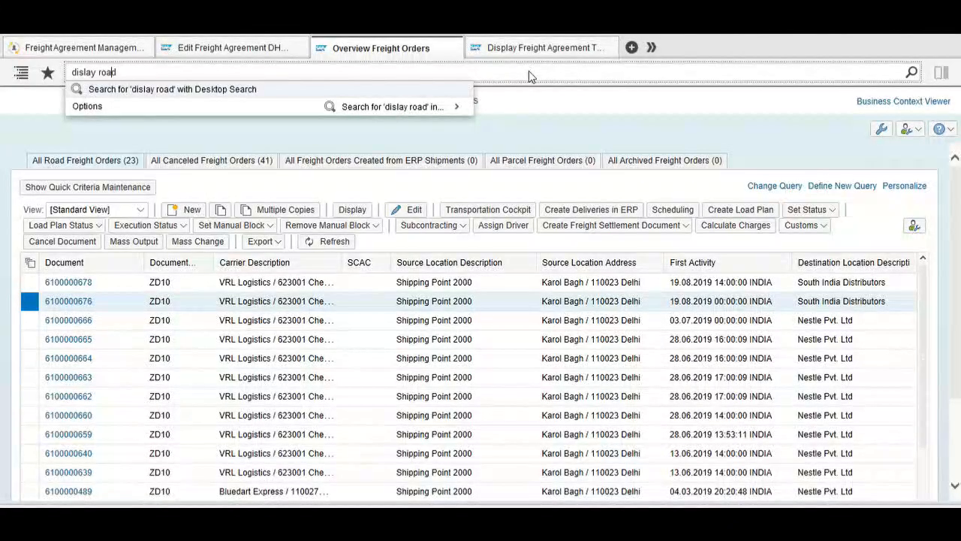
key("Left")
key("Left")
type("p")
key("Return")
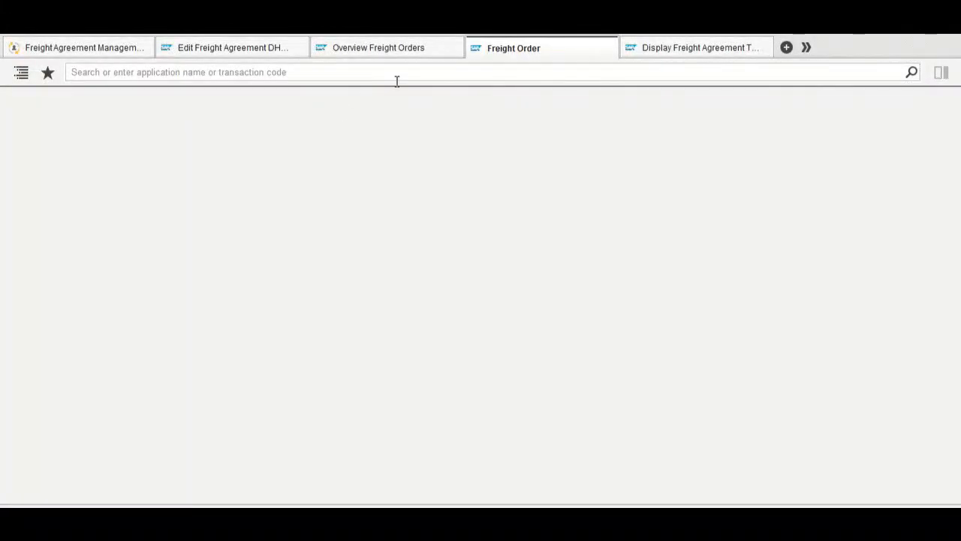
key("ctrl+v")
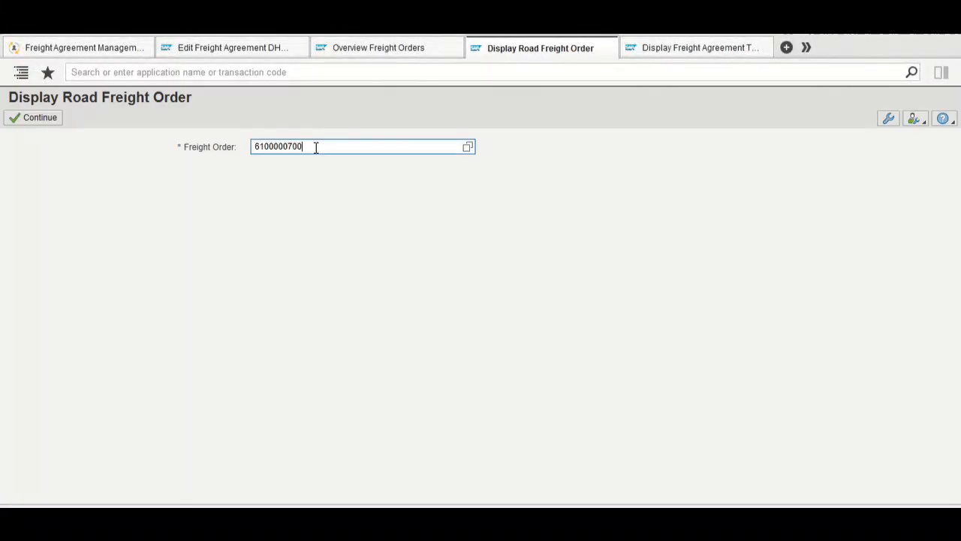
left_click(56, 124)
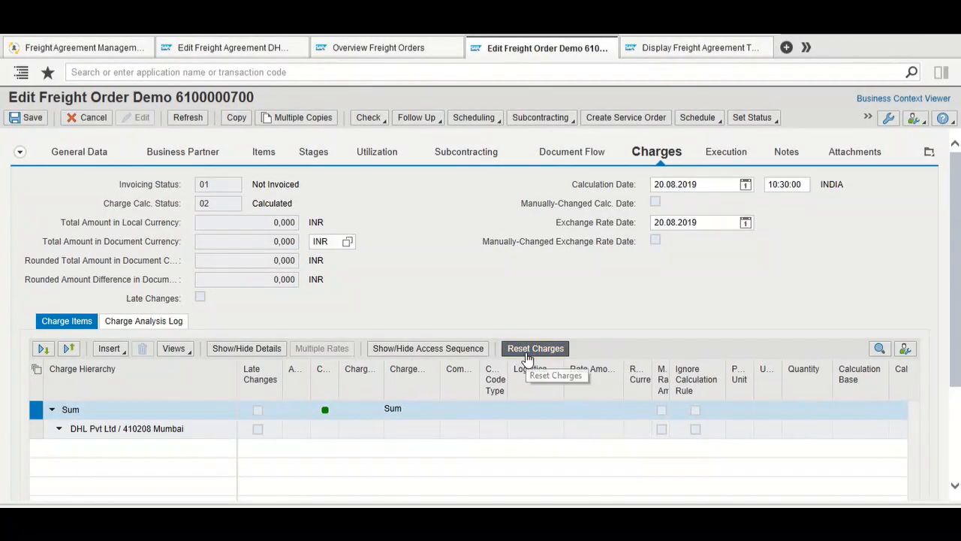
Reset the freight order's charges, accepting the loss of manual changes to the charge lines.
left_click(524, 349)
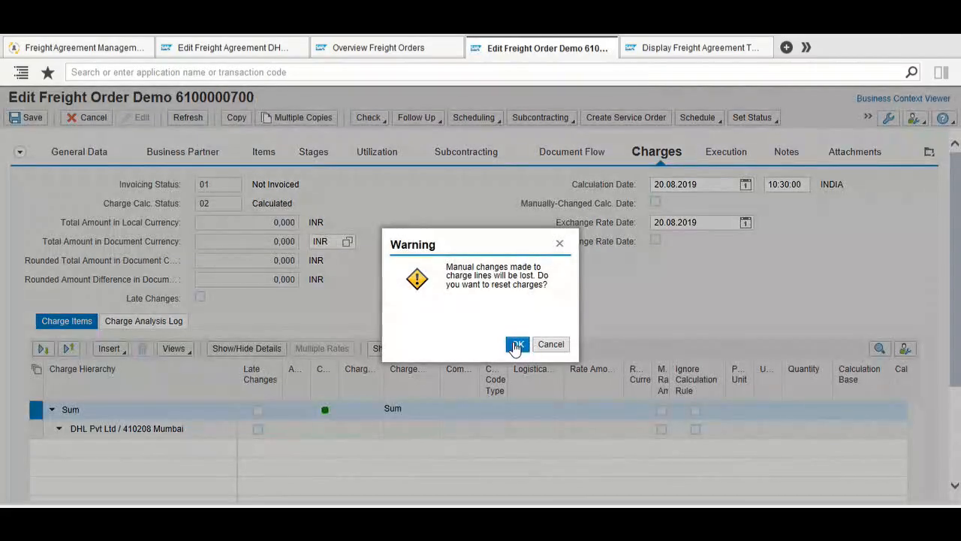
left_click(506, 344)
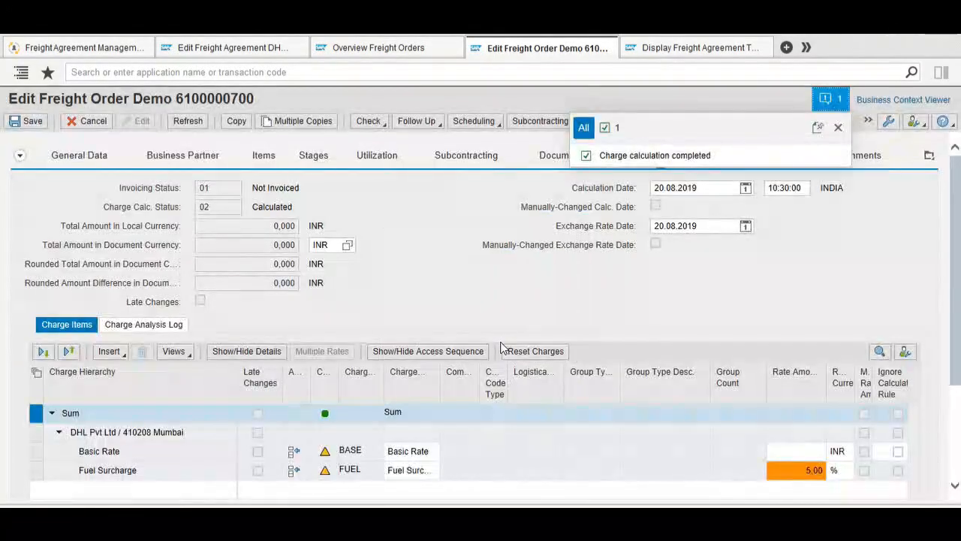
scroll(503, 326, "down", 1)
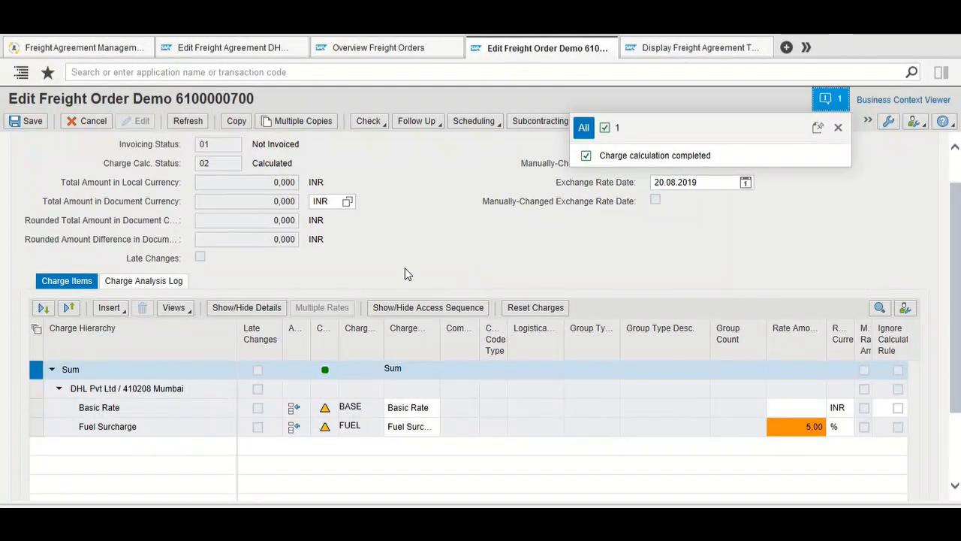
Show the details of the Basic Rate charge line and examine its agreement, rate table and calculation rules.
left_click(166, 415)
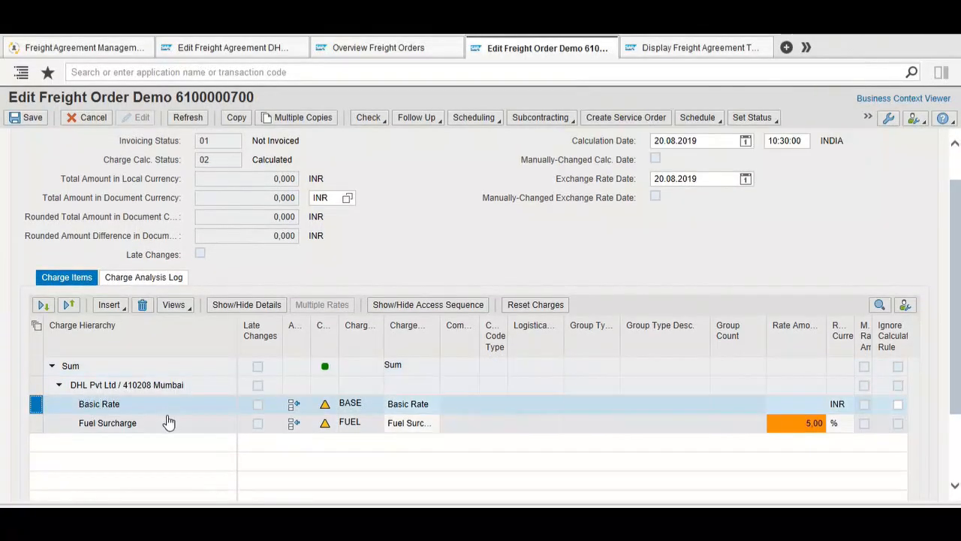
scroll(295, 406, "down", 2)
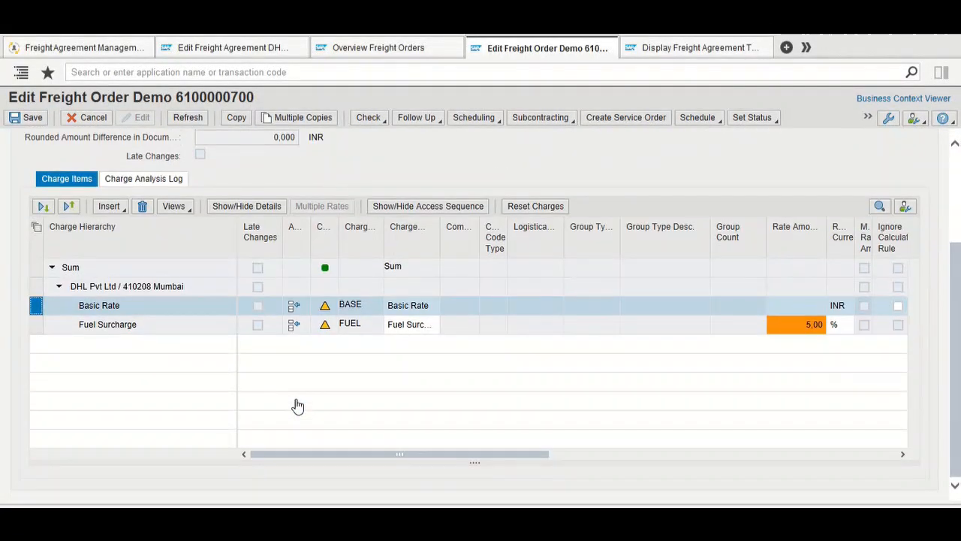
scroll(295, 405, "up", 2)
left_click(246, 300)
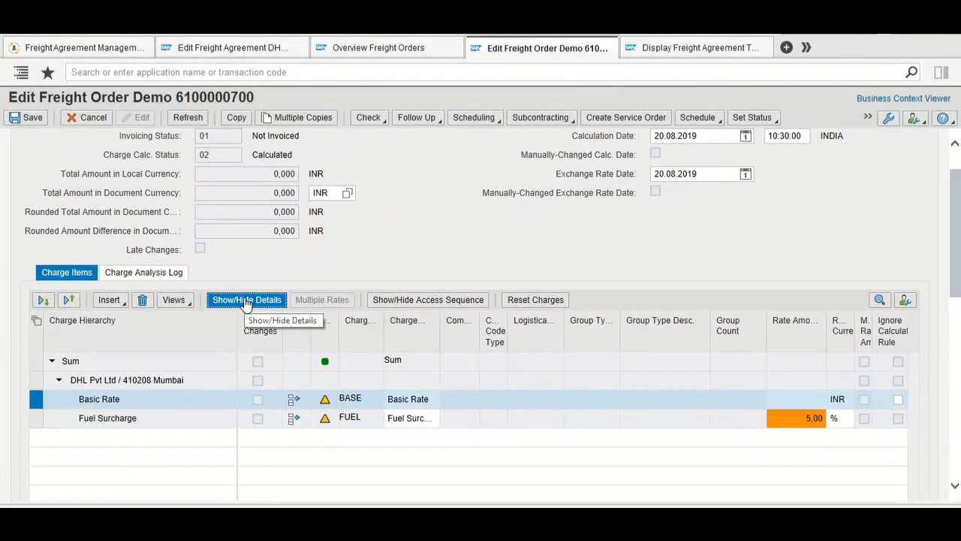
scroll(312, 350, "down", 1)
scroll(313, 349, "down", 5)
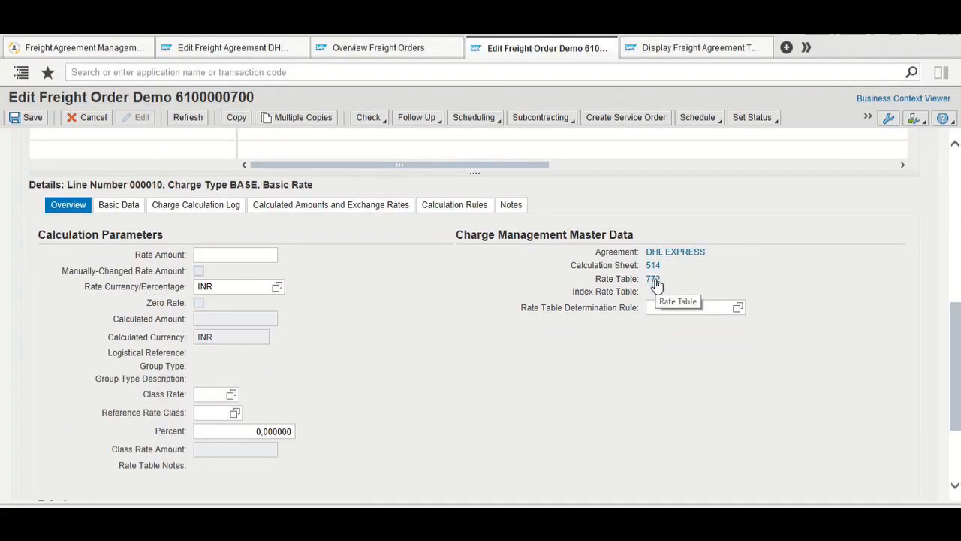
left_click(465, 210)
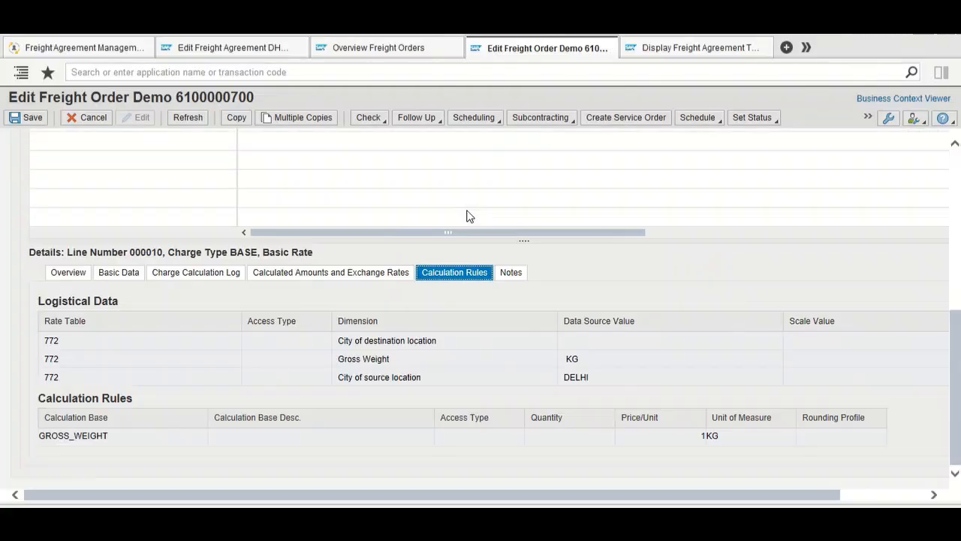
left_click(567, 382)
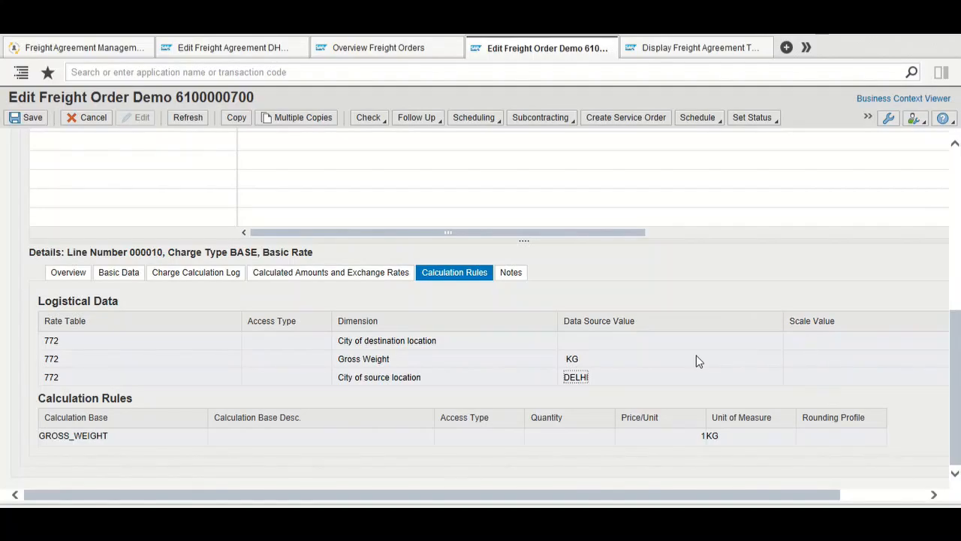
Check the source and destination locations in the freight order's general data.
scroll(612, 323, "up", 10)
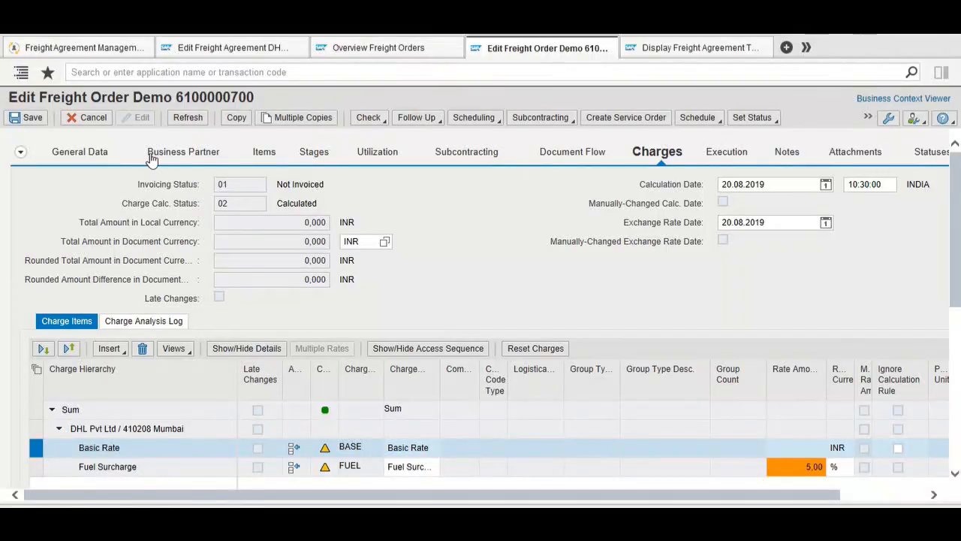
scroll(470, 227, "down", 5)
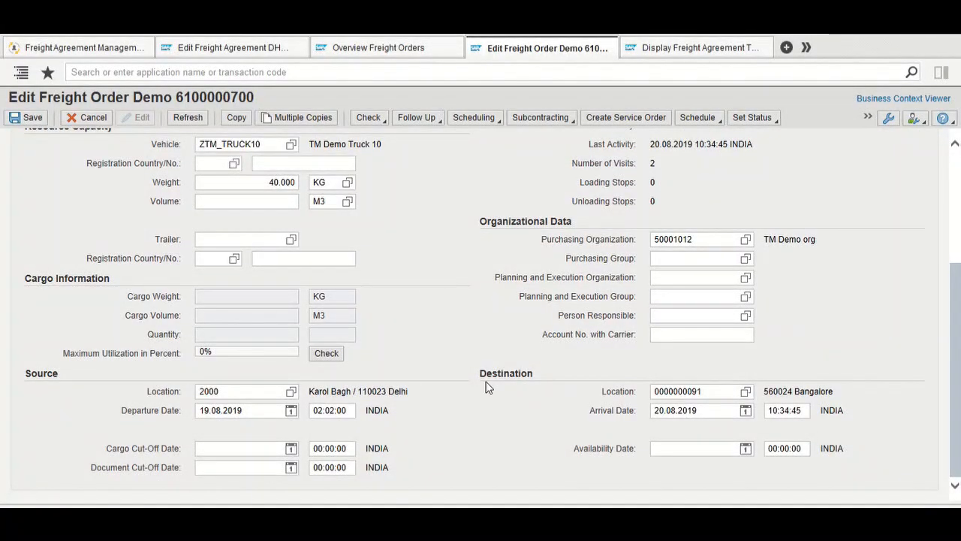
scroll(526, 304, "up", 5)
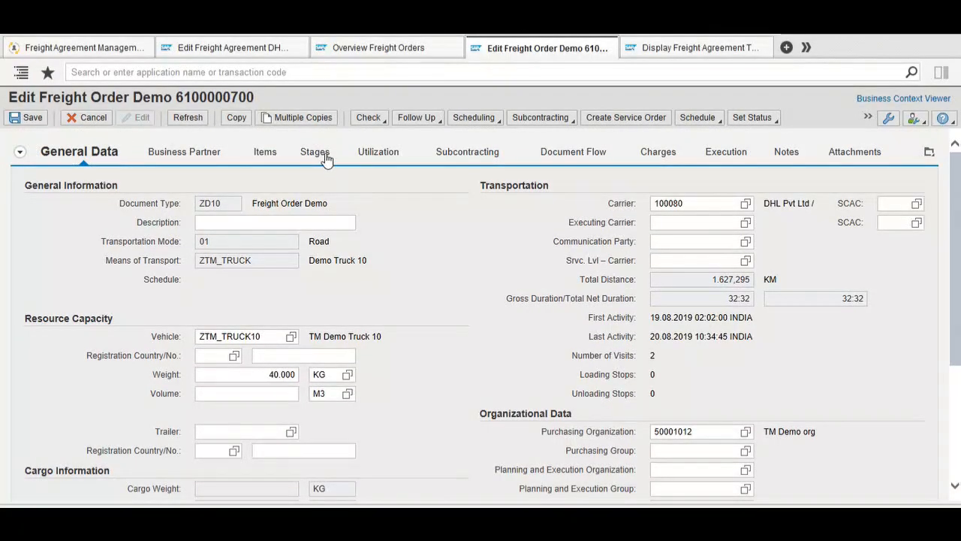
Check the source and destination cities in the address details of the freight order's stage 1.
left_click(315, 152)
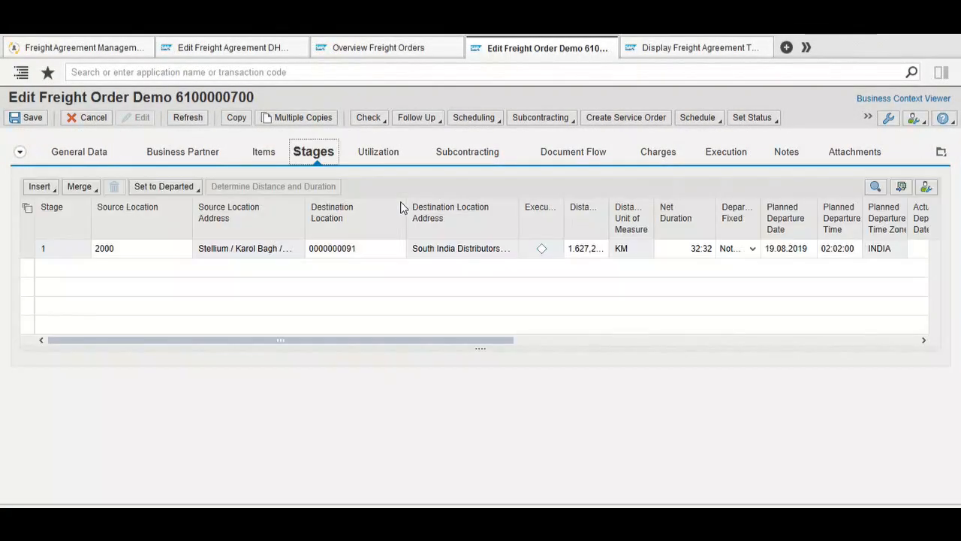
left_click(31, 252)
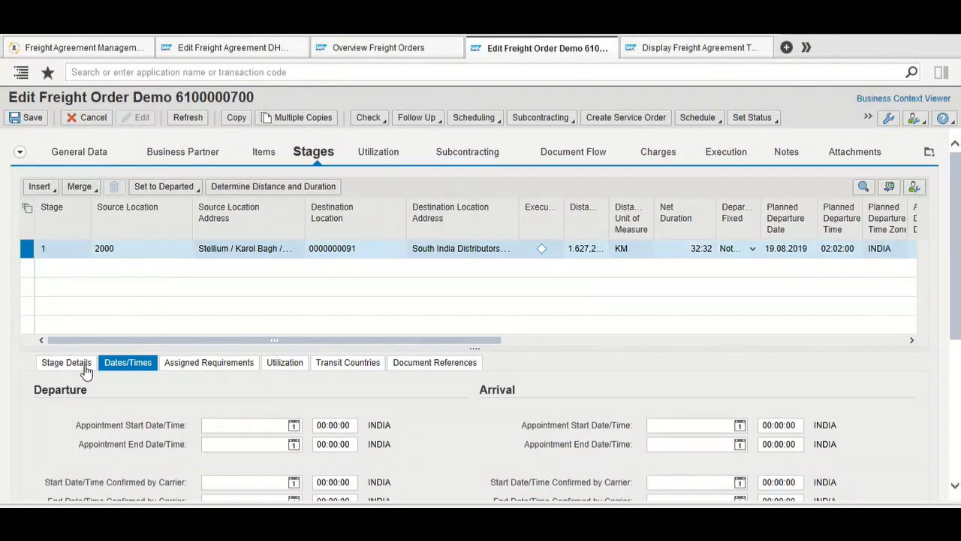
scroll(293, 395, "down", 3)
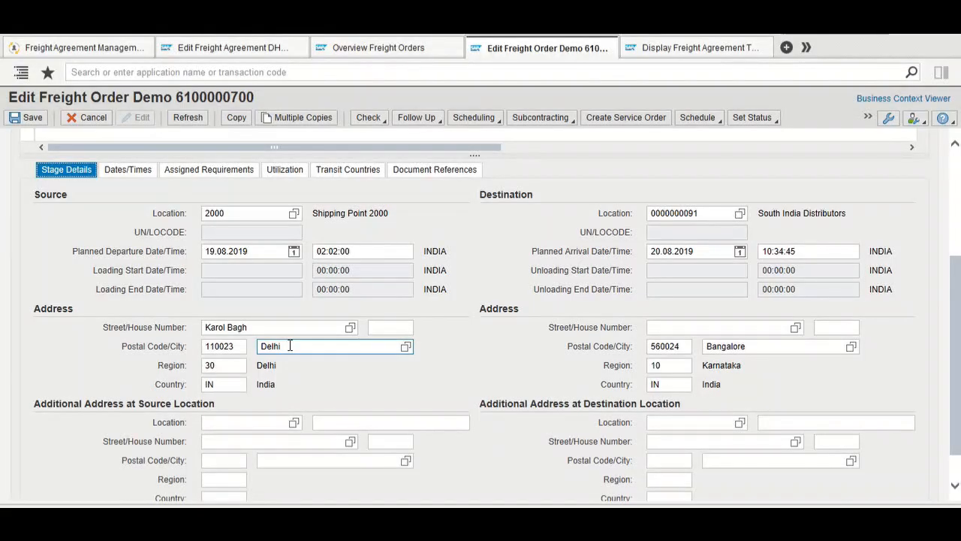
double_click(270, 346)
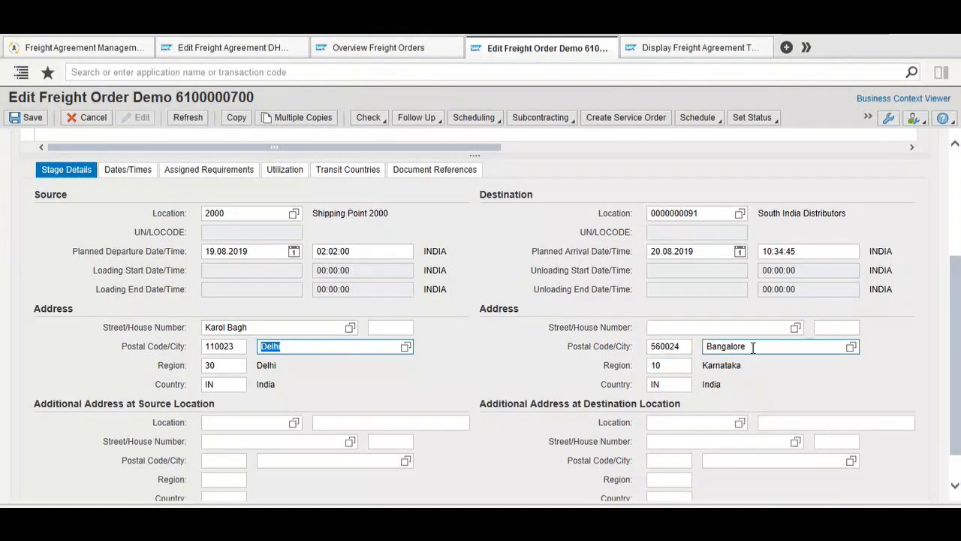
left_click_drag(748, 346, 706, 352)
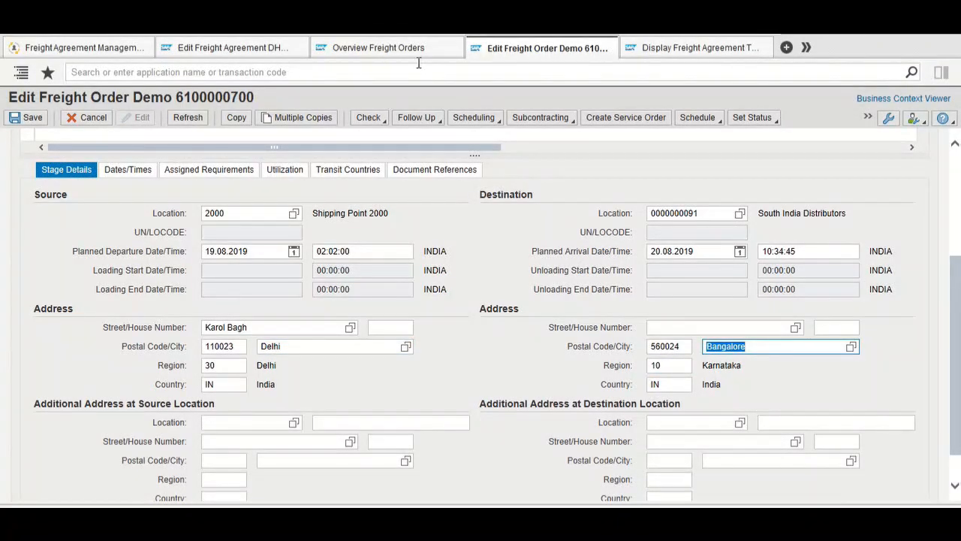
Return to the DHL EXPRESS freight agreement and show the rates in the Basic Rate's rate table.
left_click(252, 47)
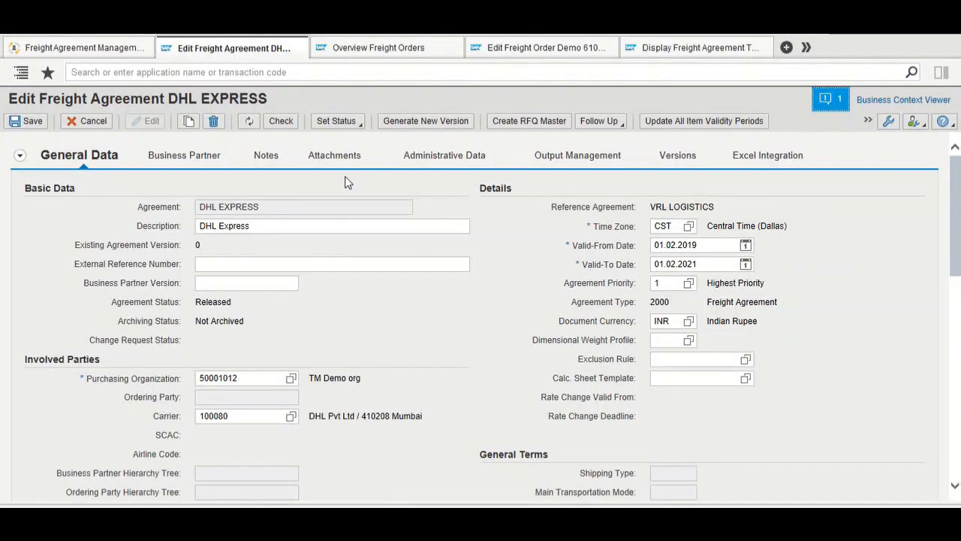
scroll(380, 339, "down", 3)
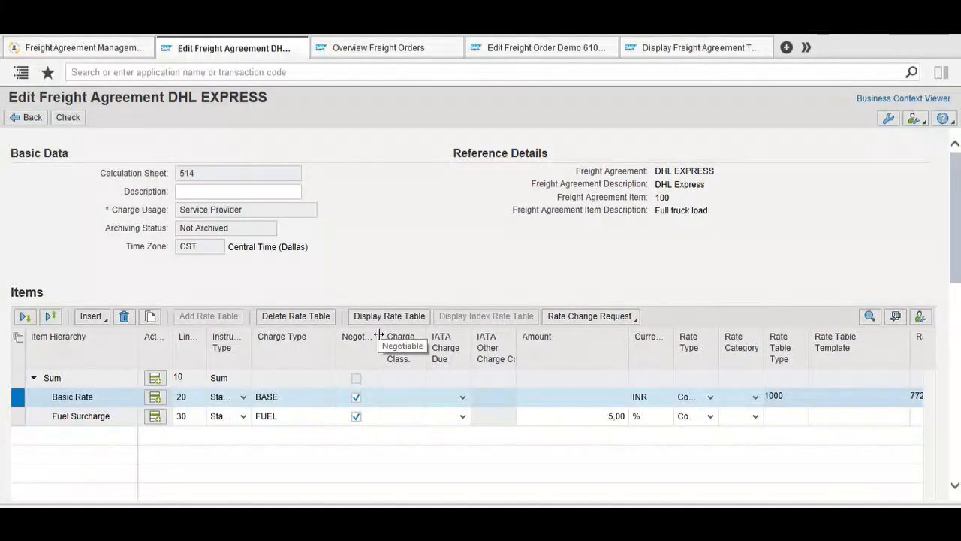
left_click(352, 321)
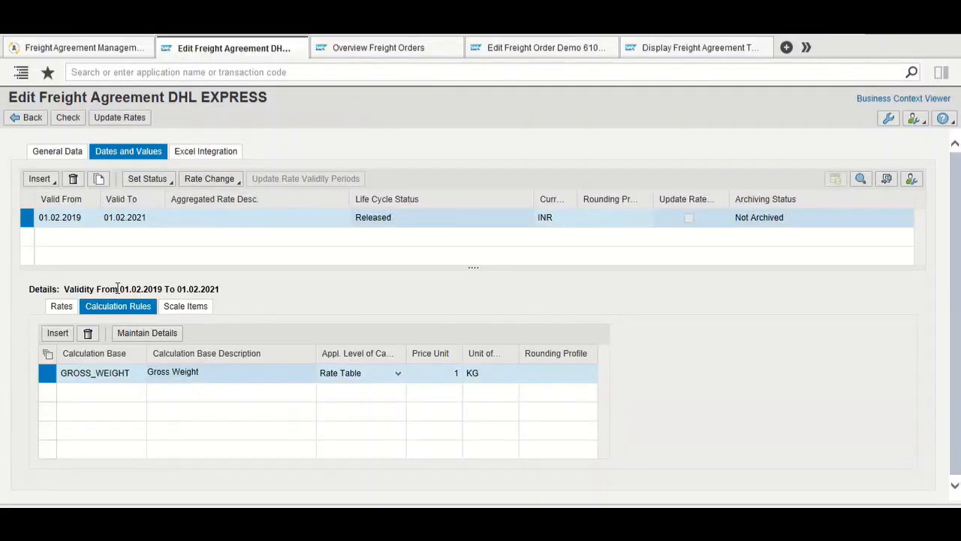
left_click(61, 306)
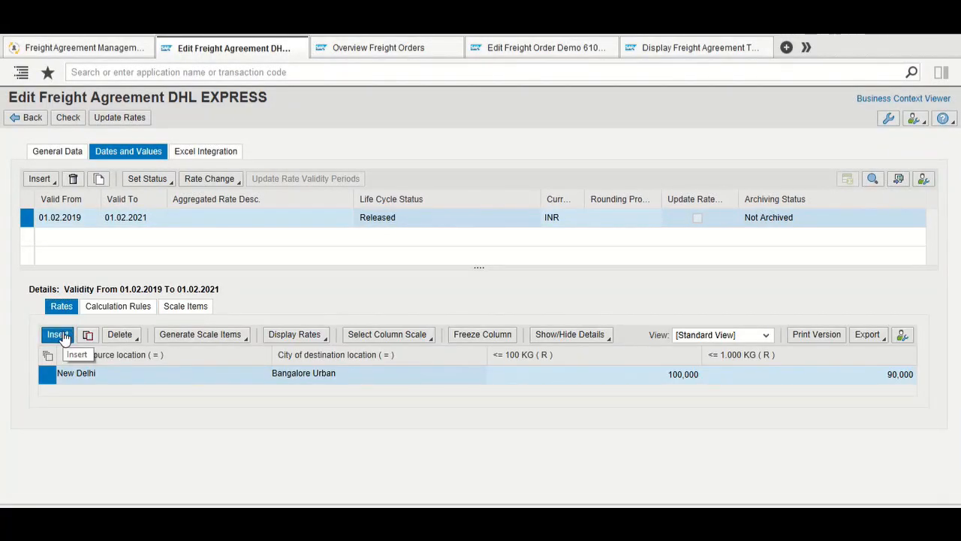
Add a rate row from DELHI to BANGALORE with 100 for up to 100 KG and 90 for up to 1.000 KG.
left_click(60, 335)
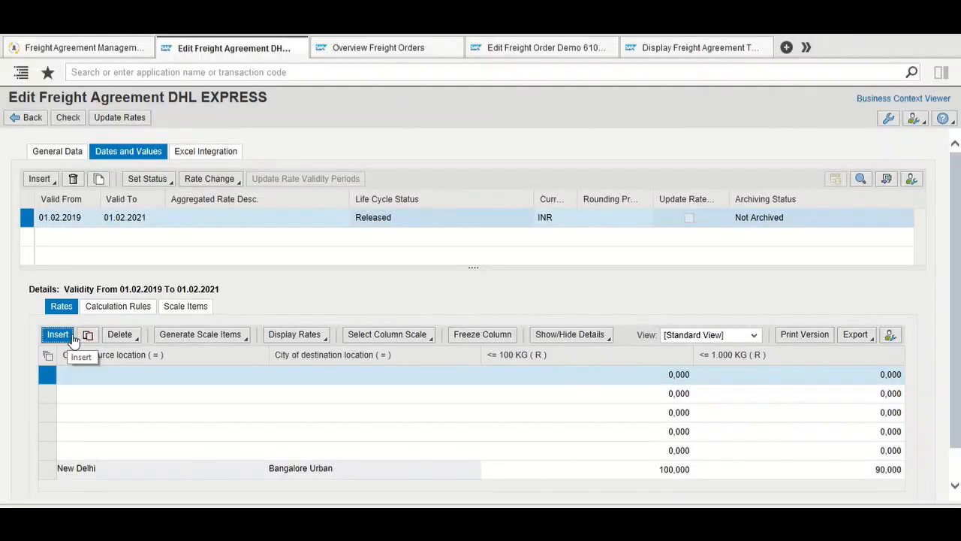
left_click(106, 373)
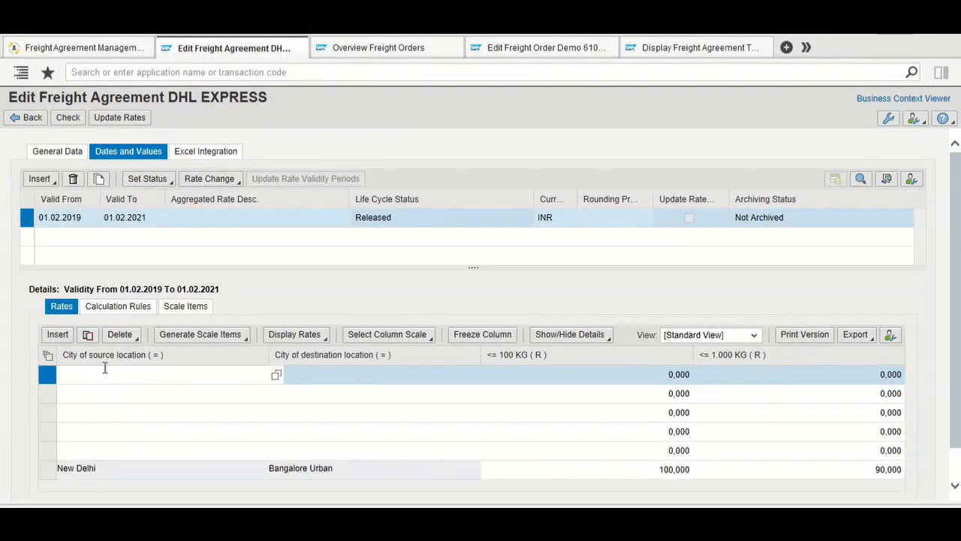
type("DELHI")
key("Tab")
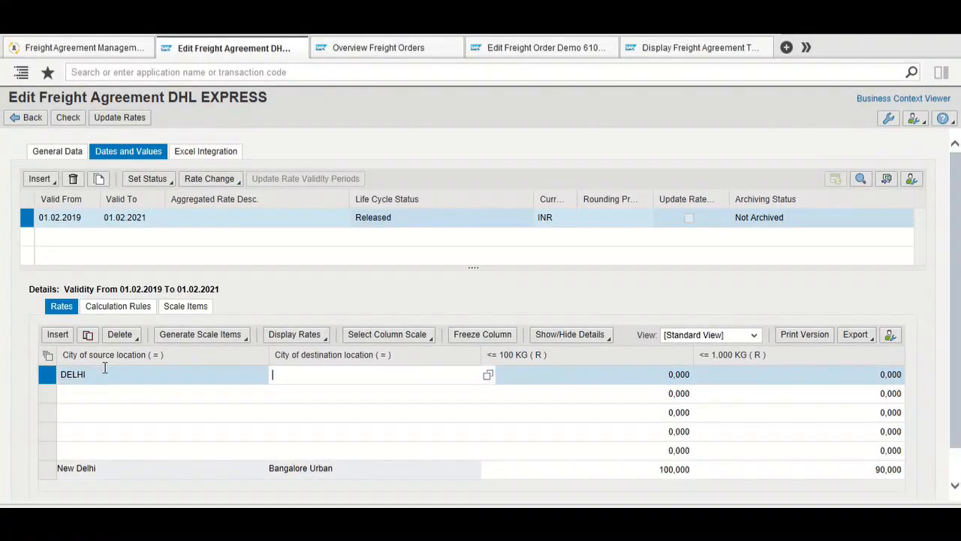
type("BANA")
key("BackSpace")
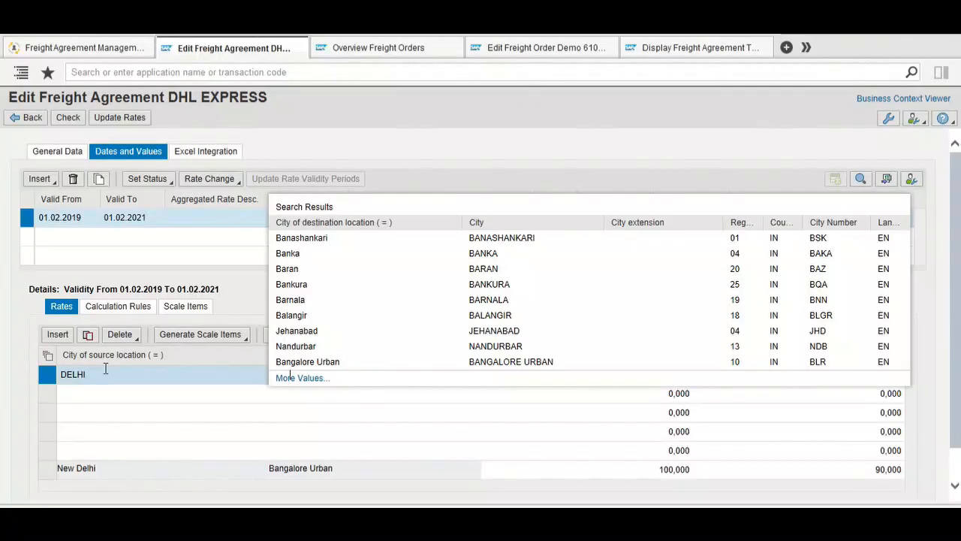
type("GALORE")
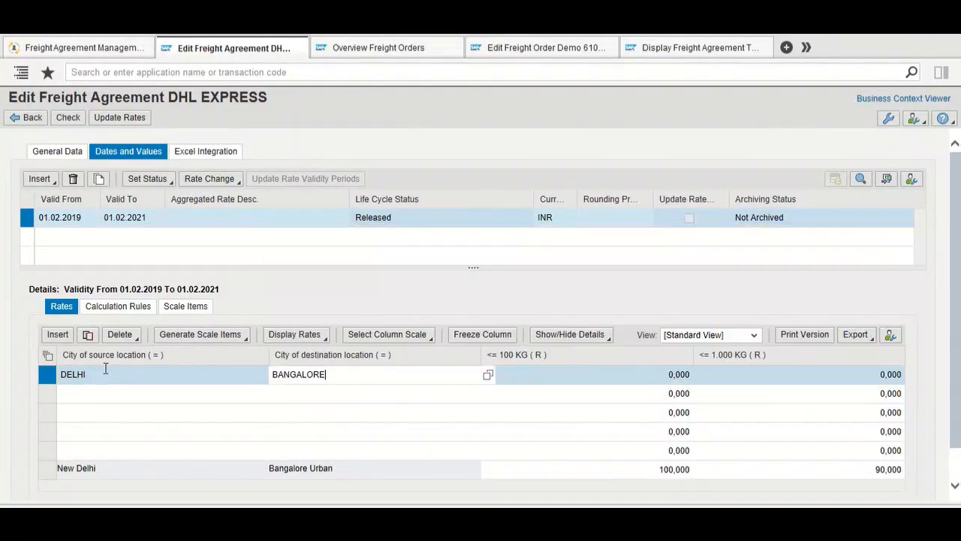
key("Tab")
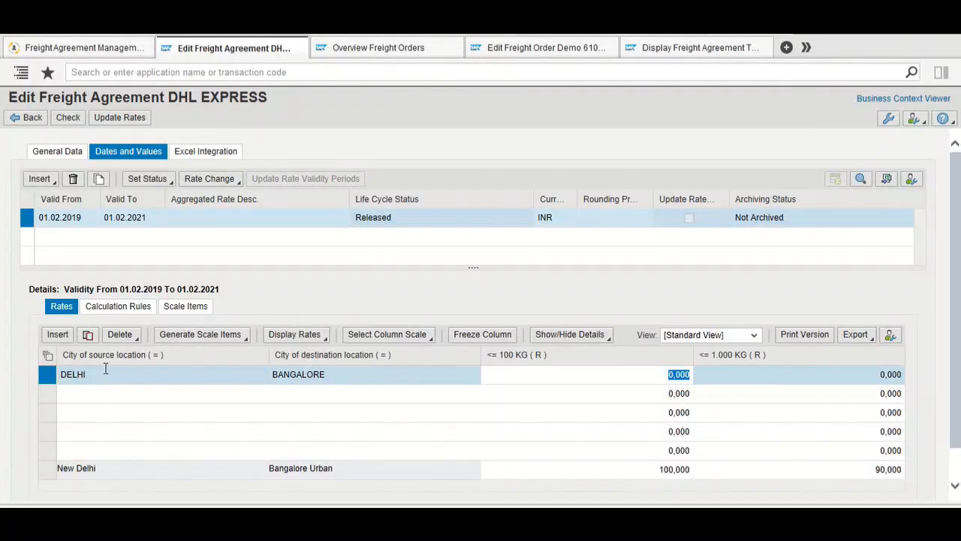
type("1")
key("Tab")
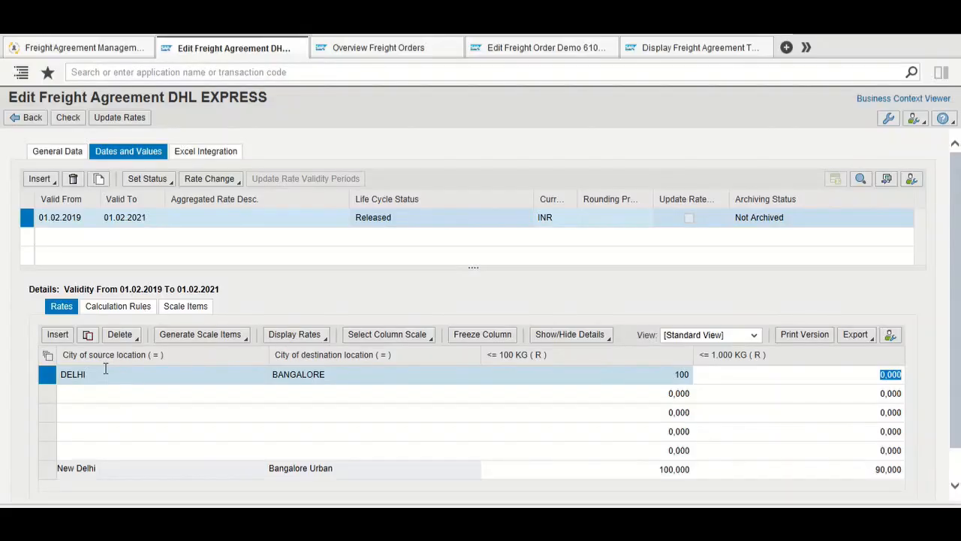
type("90")
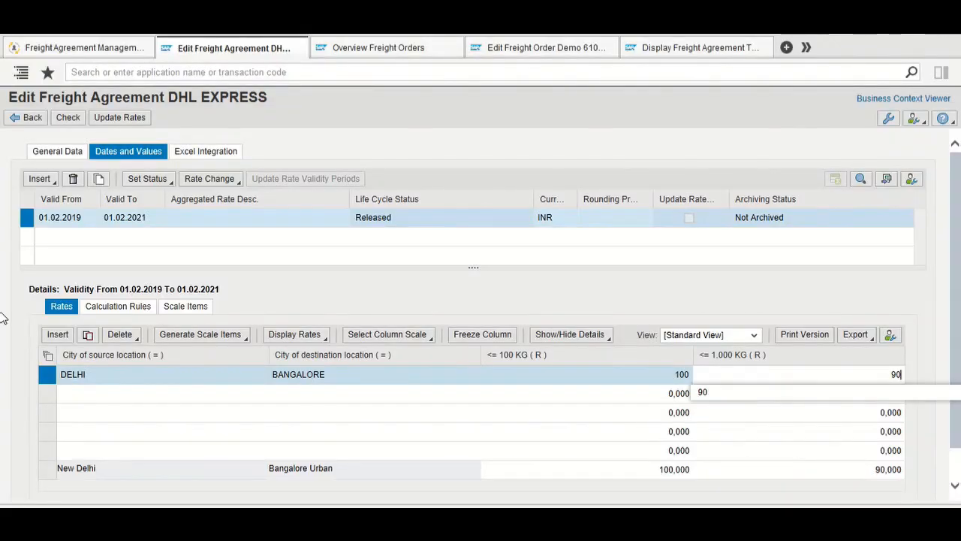
key("Return")
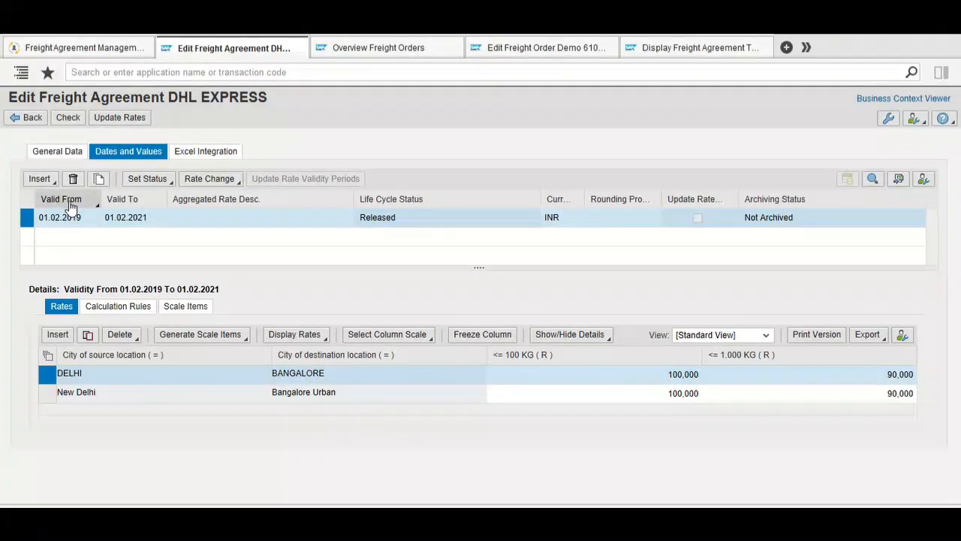
Leave the rate table and calculation sheet and save the DHL EXPRESS freight agreement.
left_click(30, 120)
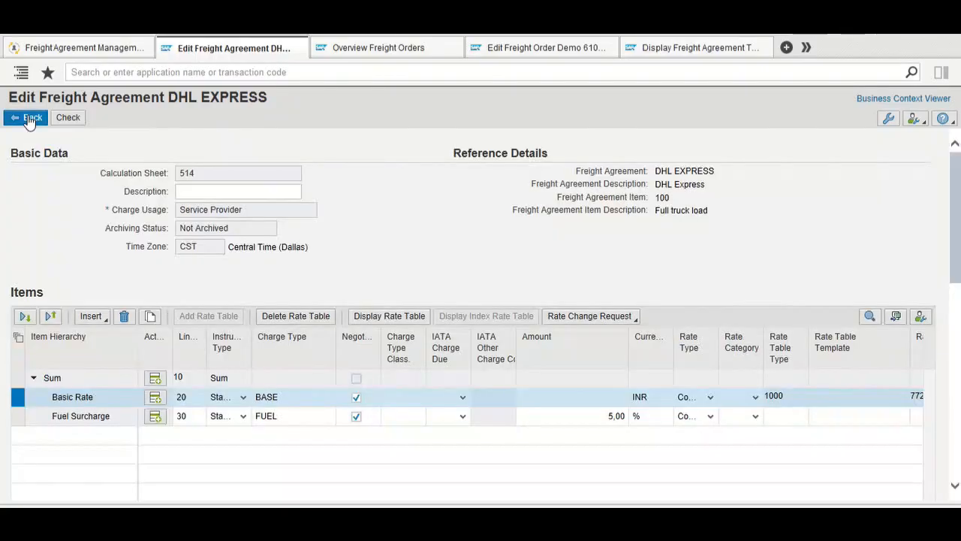
left_click(30, 120)
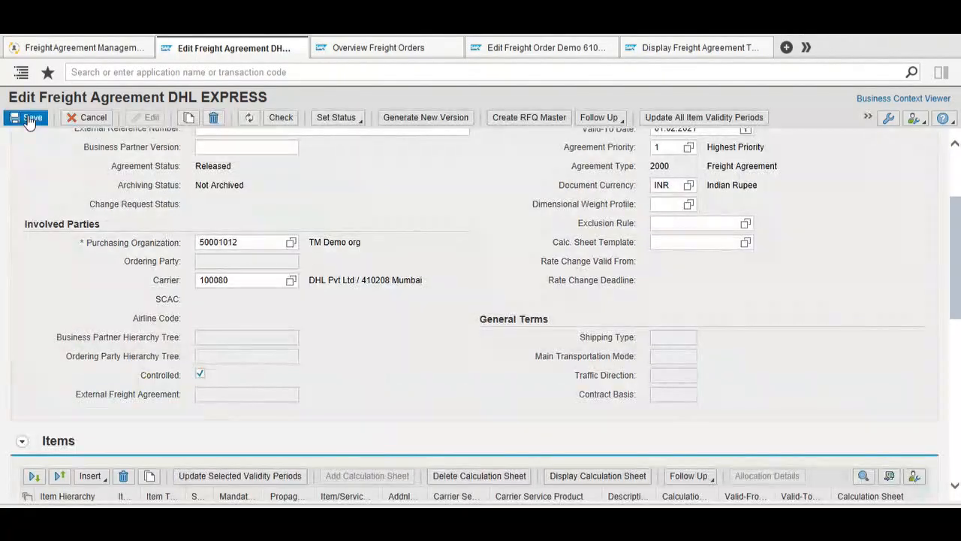
left_click(30, 121)
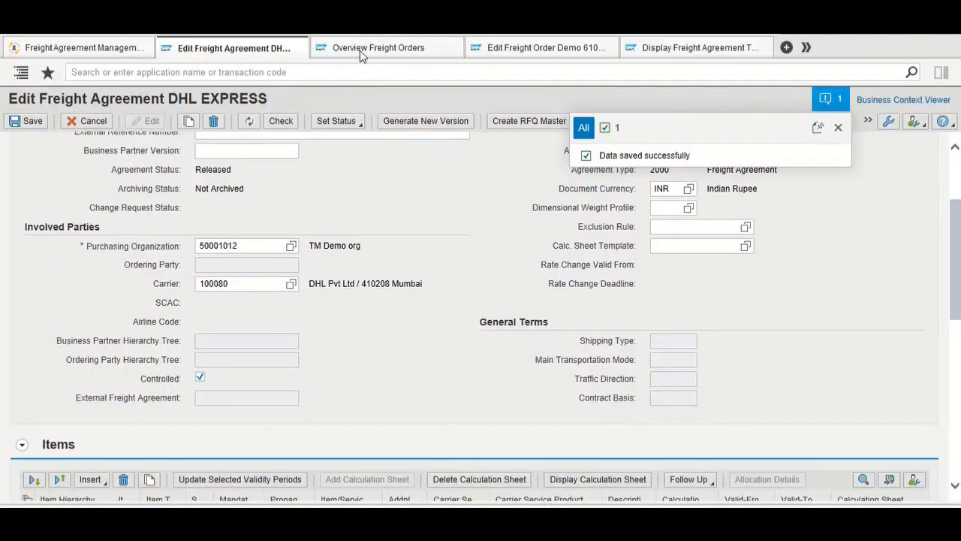
Return to the freight order, save it, copy its document number and close it.
left_click(509, 47)
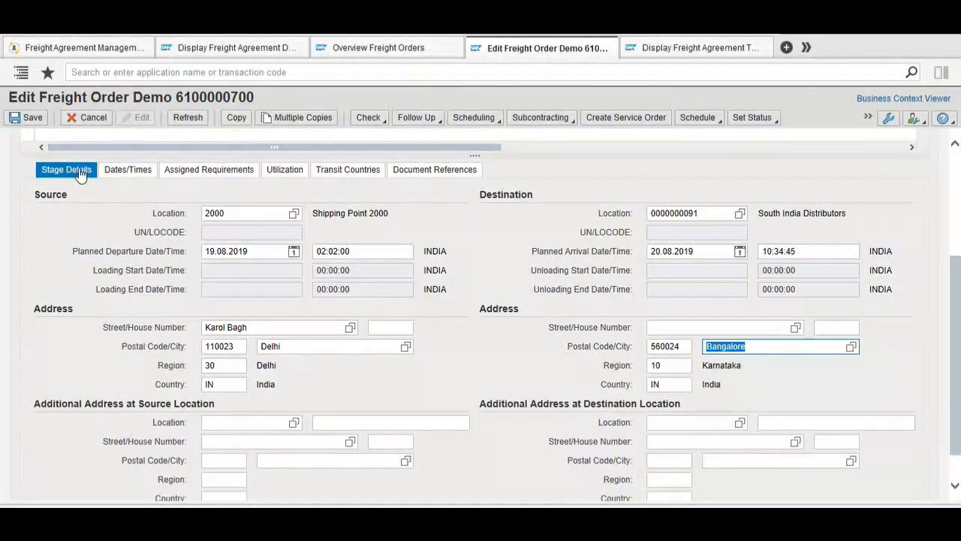
left_click(32, 119)
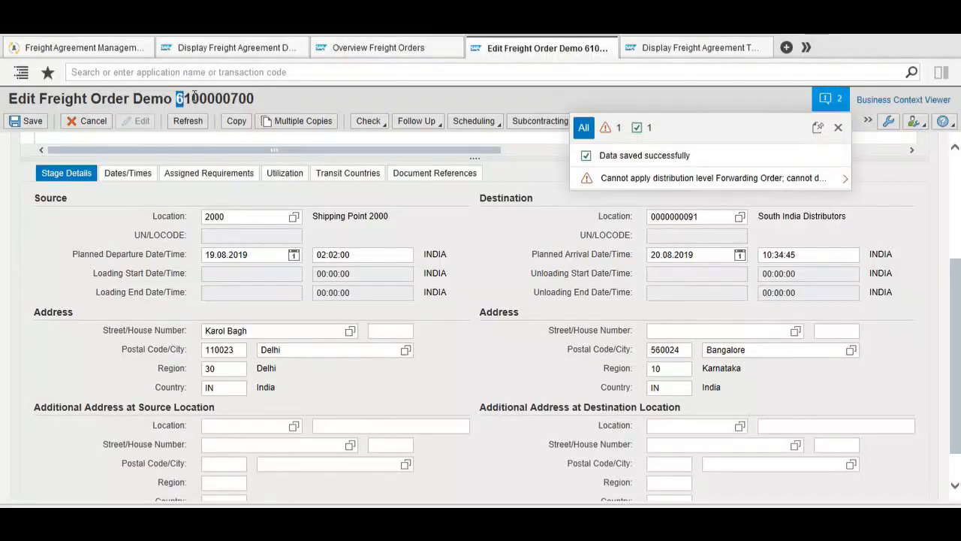
left_click_drag(177, 98, 257, 91)
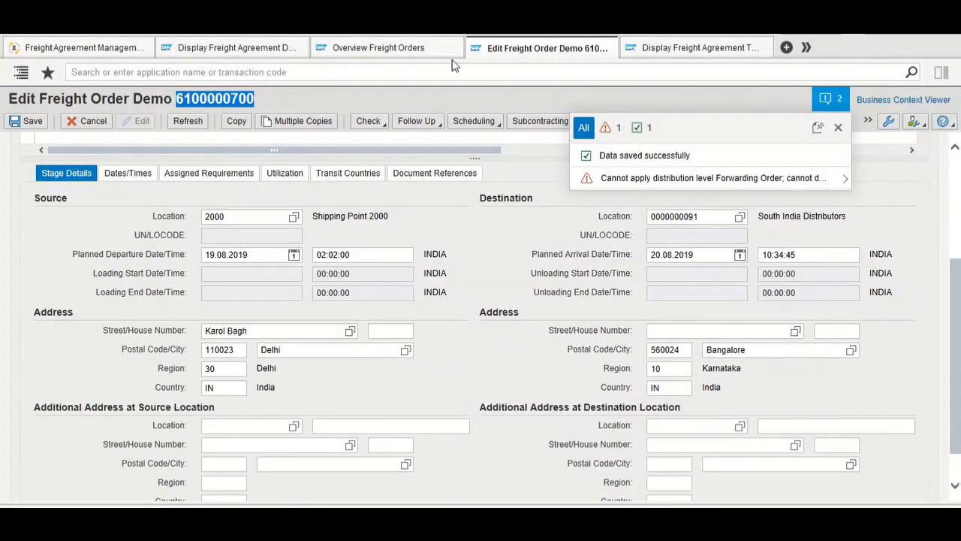
left_click(613, 43)
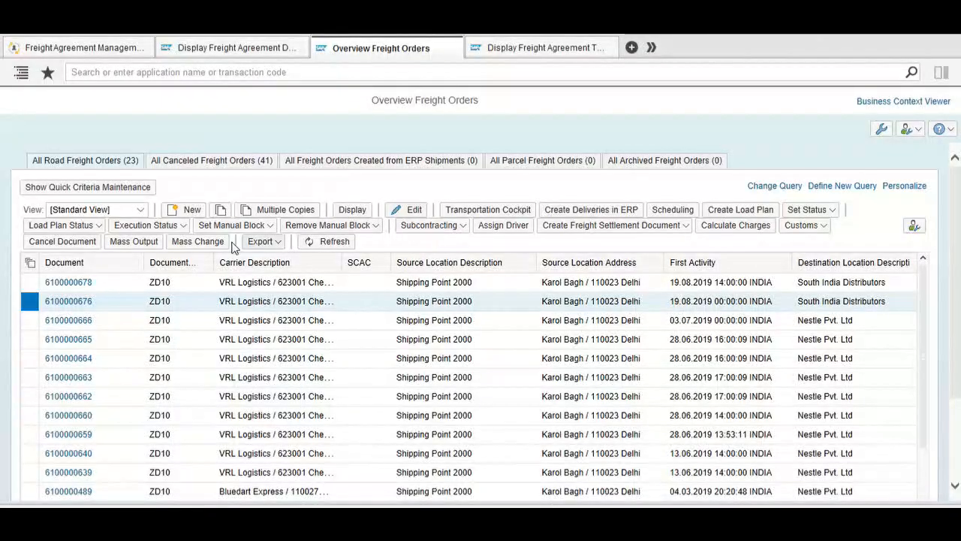
Search for "display freight o", open Display Road Freight Order and load the saved order using the copied number.
left_click(206, 71)
type("displa")
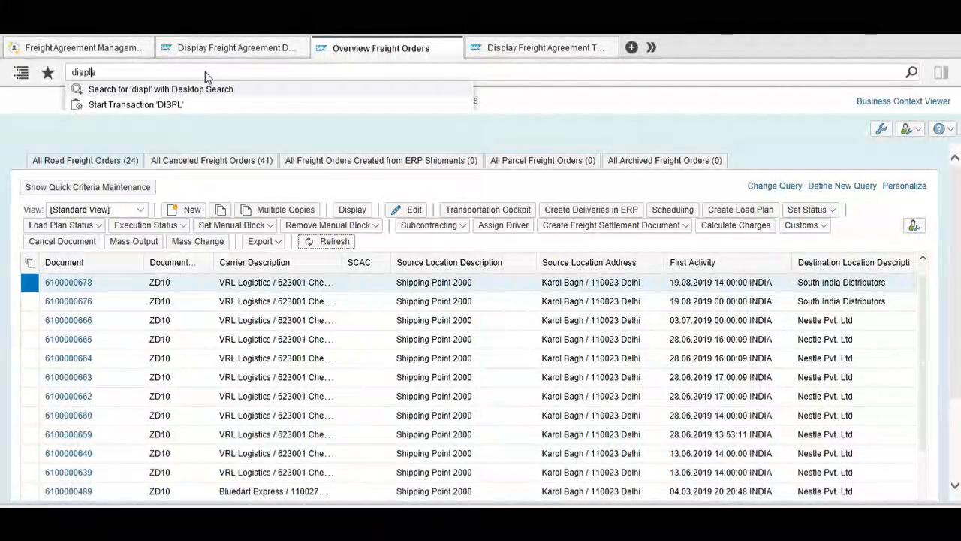
type("yfreight o")
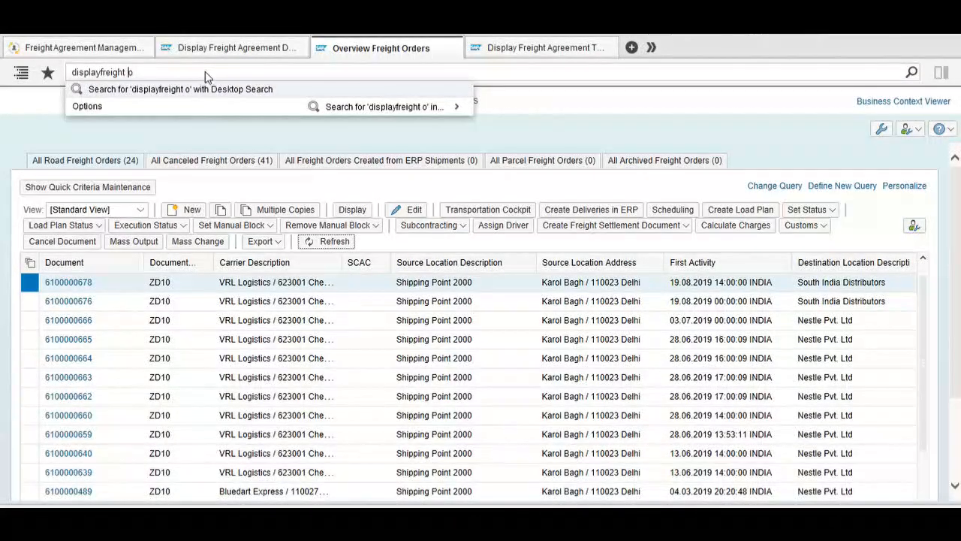
key("Left")
key("Left")
key("Left")
key("Left")
key("Left")
key("Left")
key("Left")
key("Left")
key("Left")
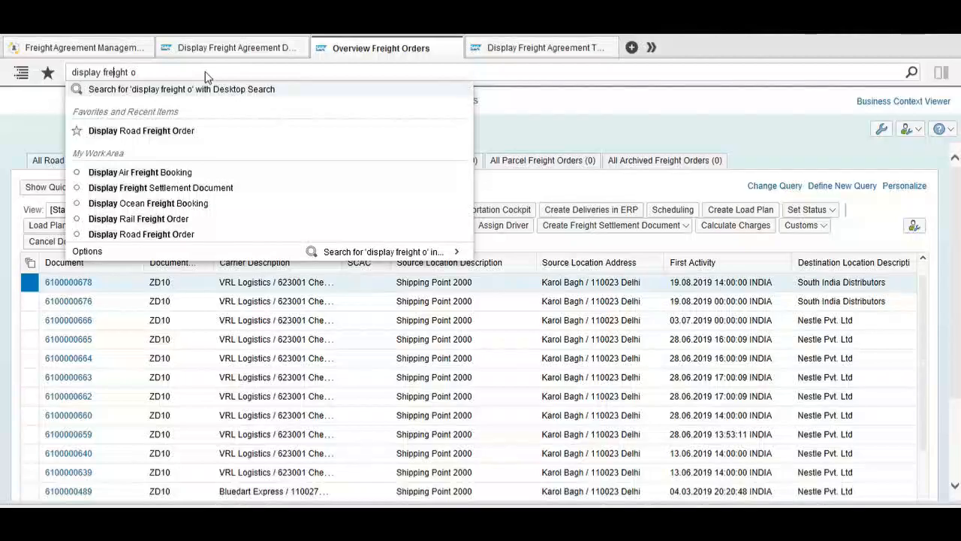
key("Down")
key("Down")
key("Return")
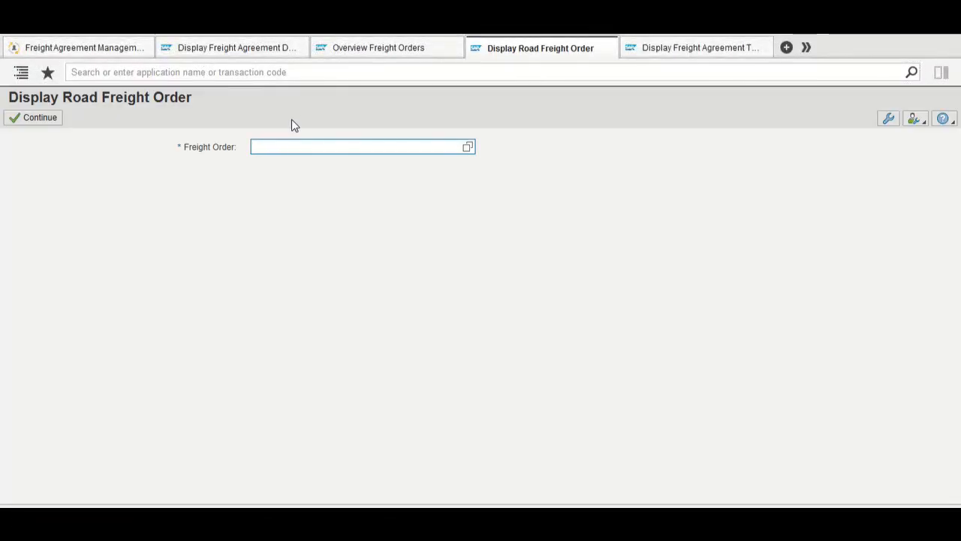
type("6100000700")
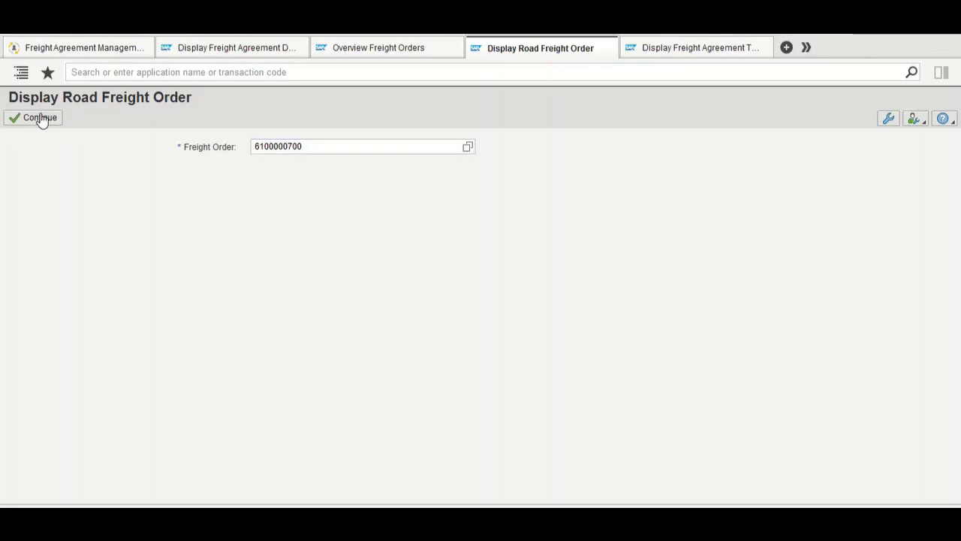
left_click(38, 118)
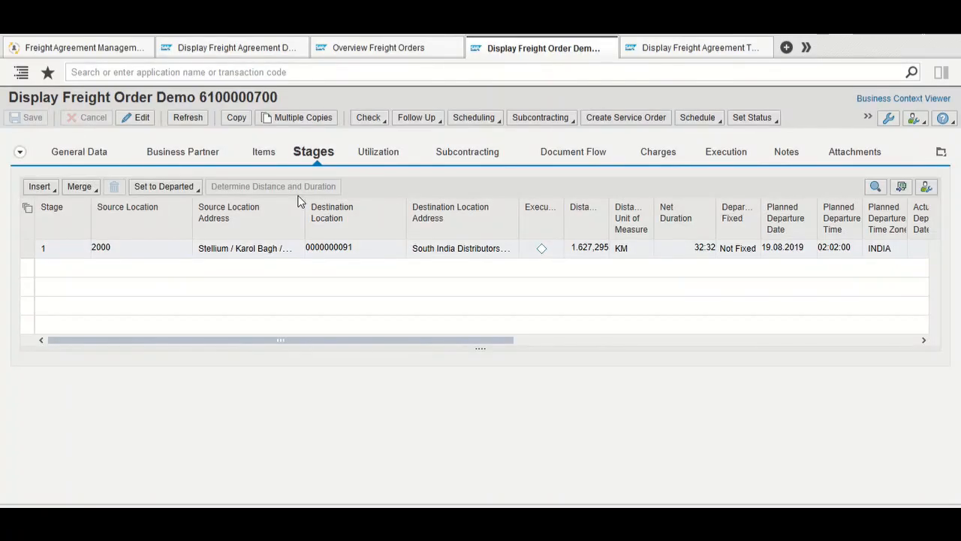
Show the freight order's charges, switch the order to editing and run the charge calculation again.
left_click(28, 254)
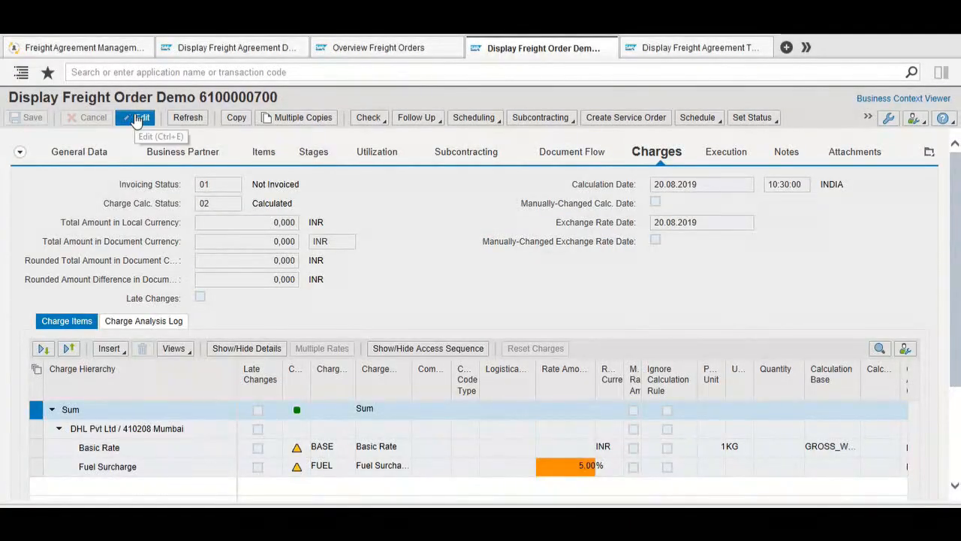
left_click(139, 120)
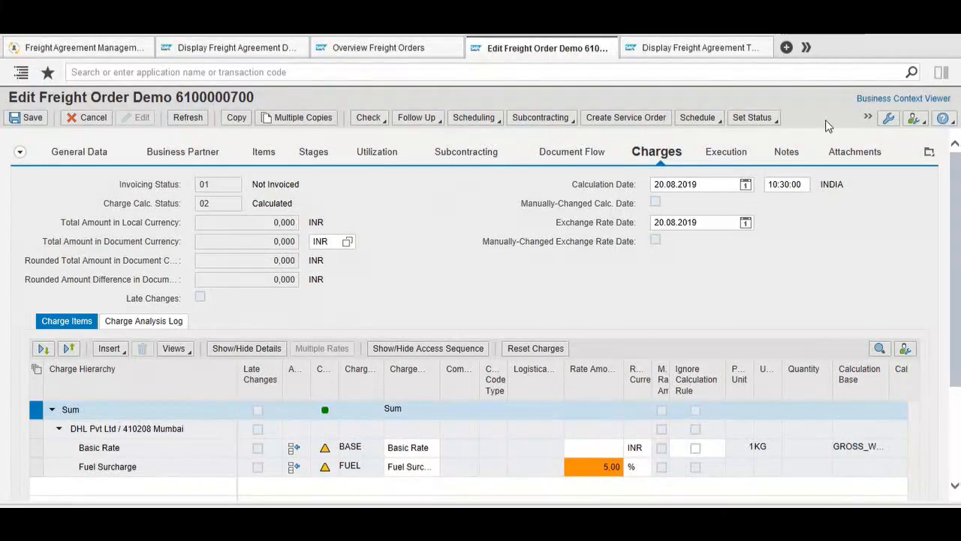
left_click(868, 118)
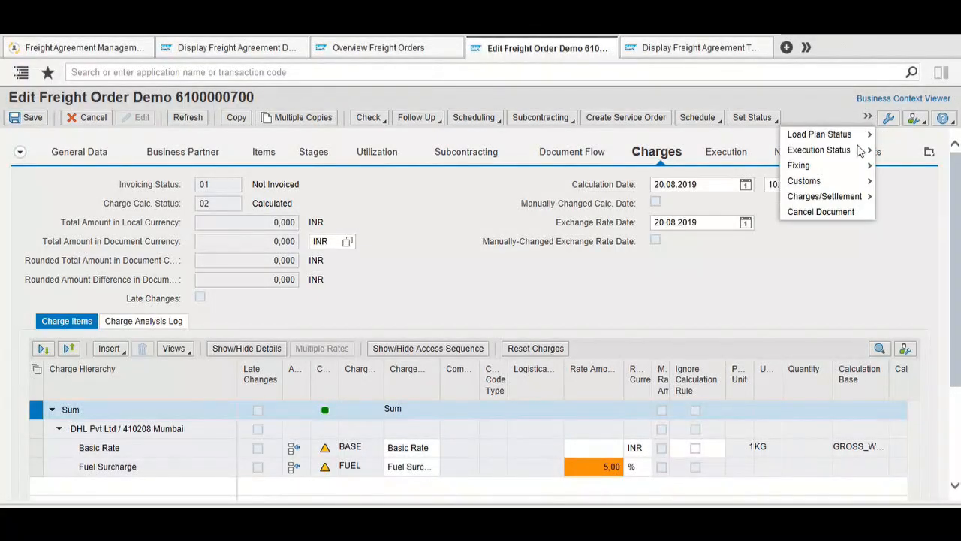
mouse_move(856, 198)
left_click(764, 196)
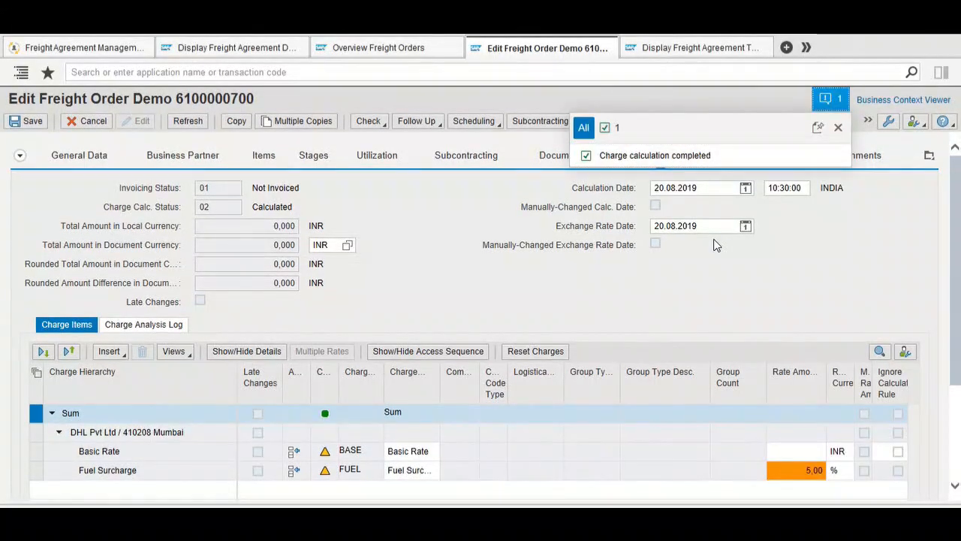
Show the details of the Basic Rate charge line and examine the logistical data in its calculation rules, including the Gross Weight source value.
left_click(205, 455)
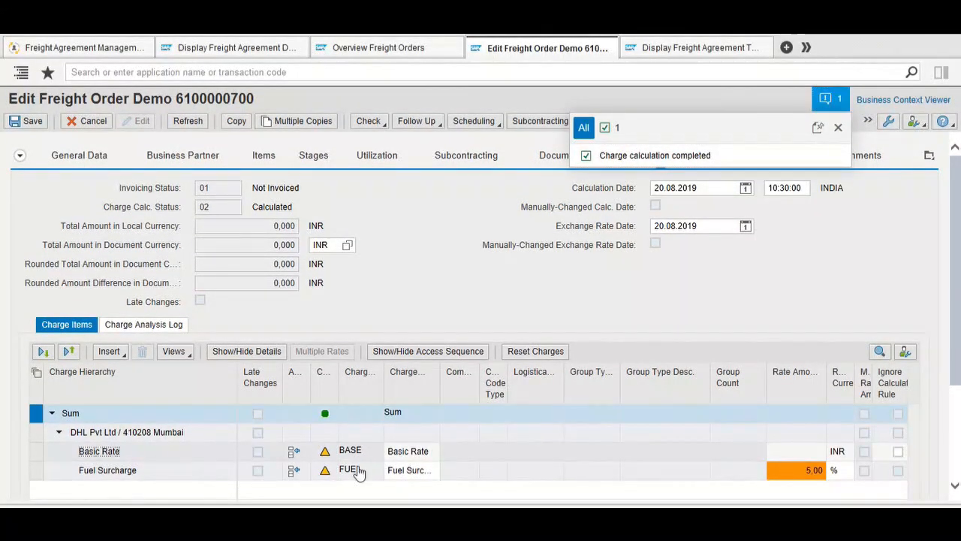
left_click(460, 457)
scroll(461, 455, "down", 3)
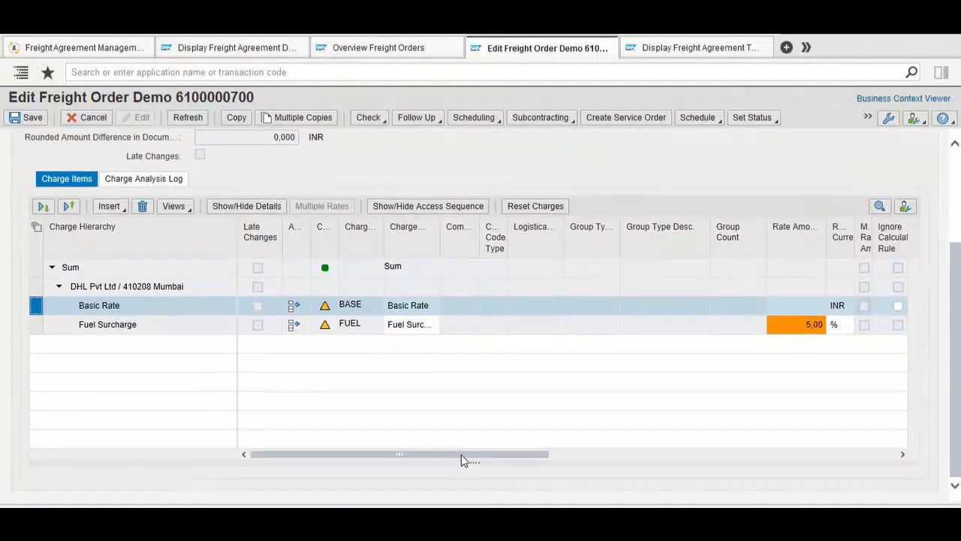
left_click(266, 213)
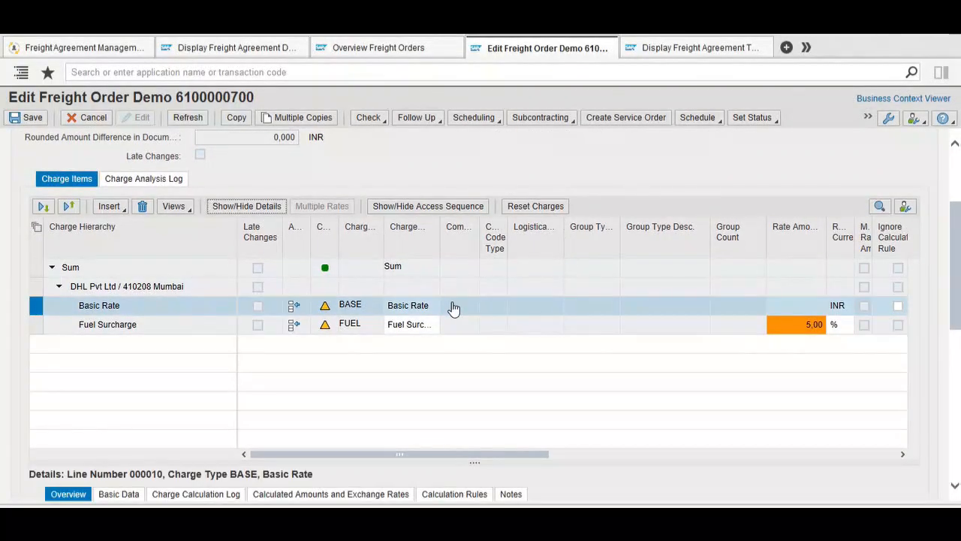
scroll(452, 307, "down", 5)
left_click(450, 275)
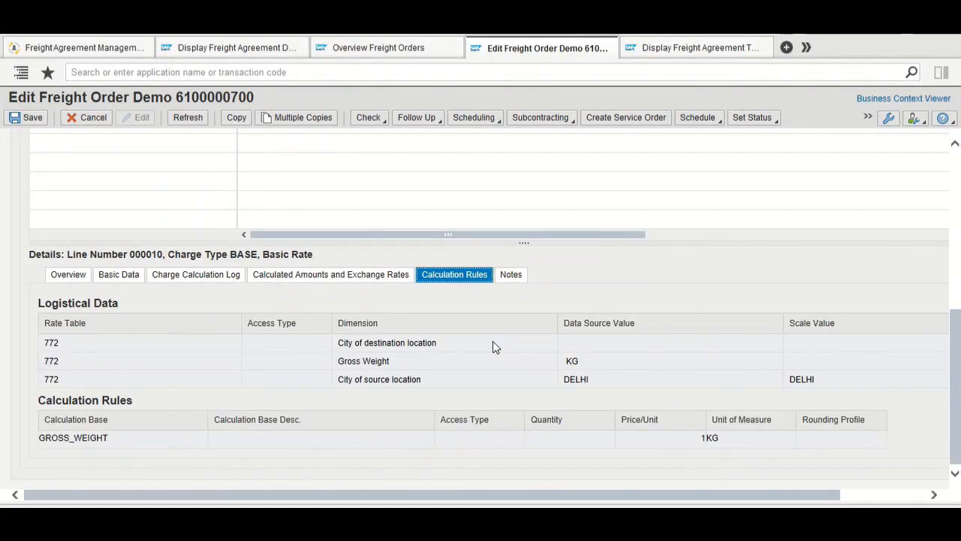
left_click(607, 366)
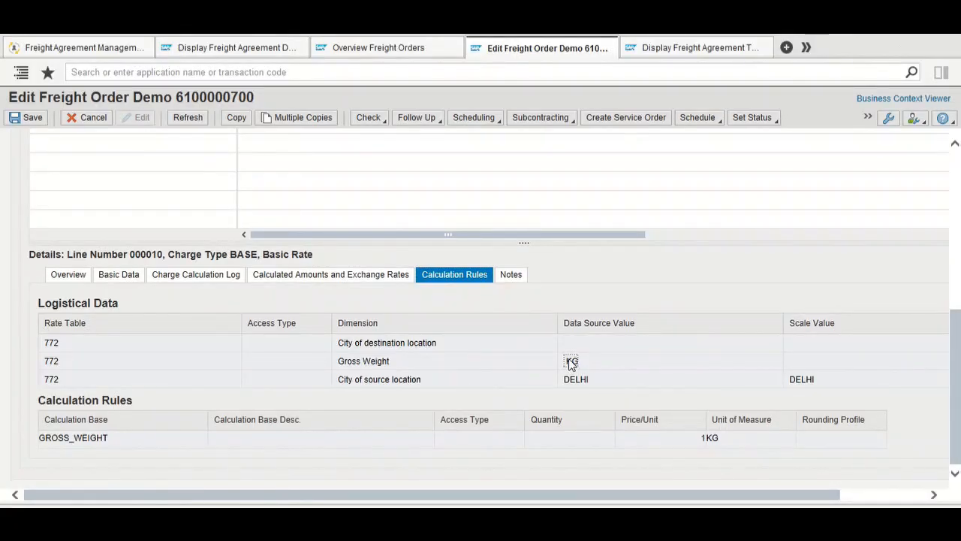
double_click(577, 364)
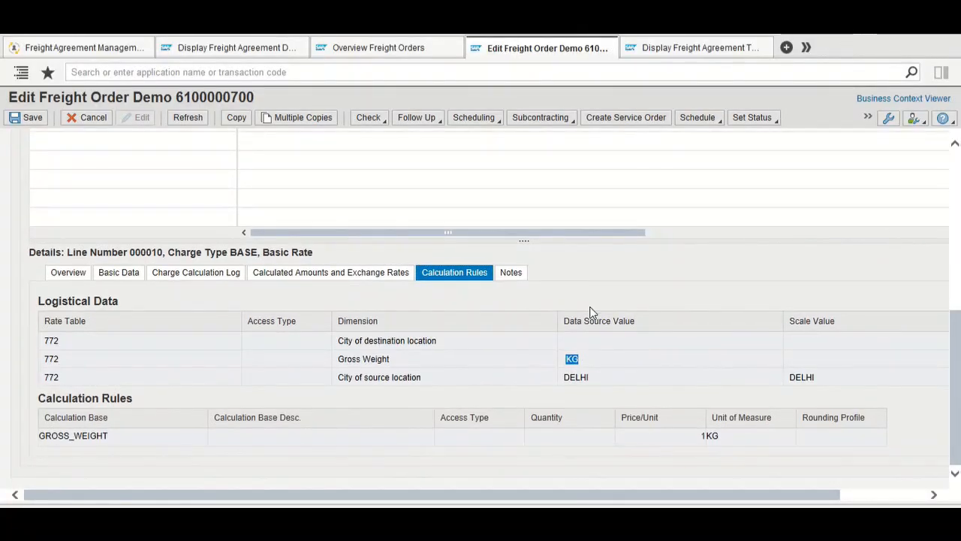
Check the freight order's general data for resource capacity, cargo weight, source and destination.
scroll(590, 312, "up", 10)
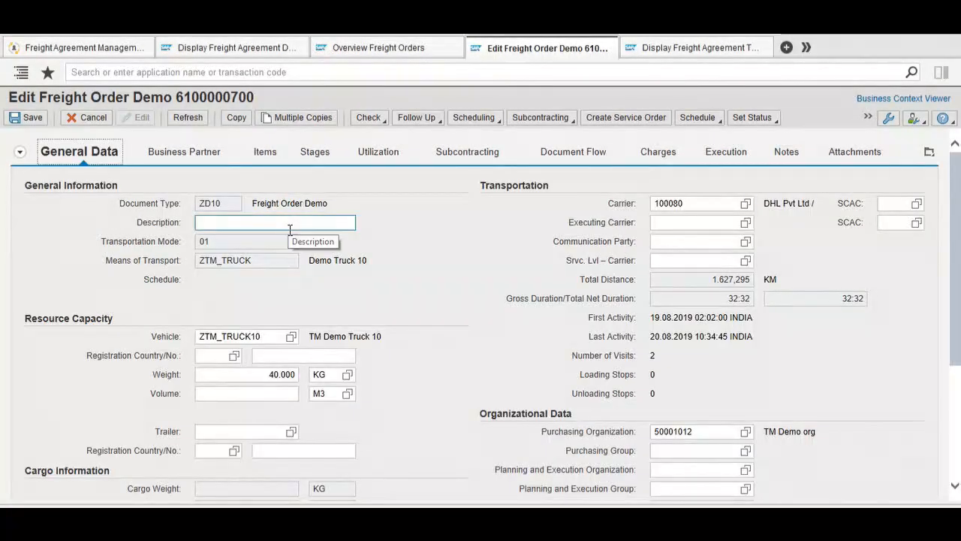
scroll(391, 316, "down", 3)
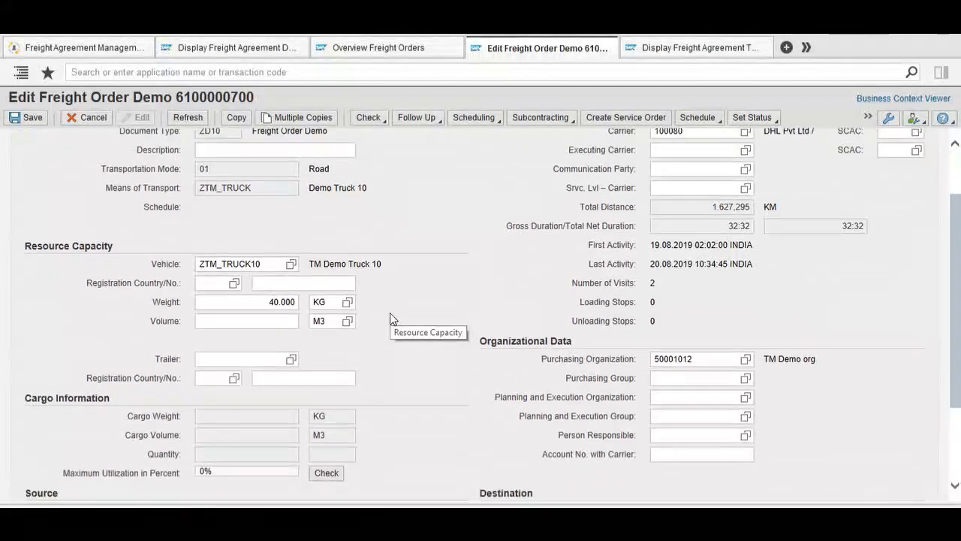
scroll(389, 319, "down", 3)
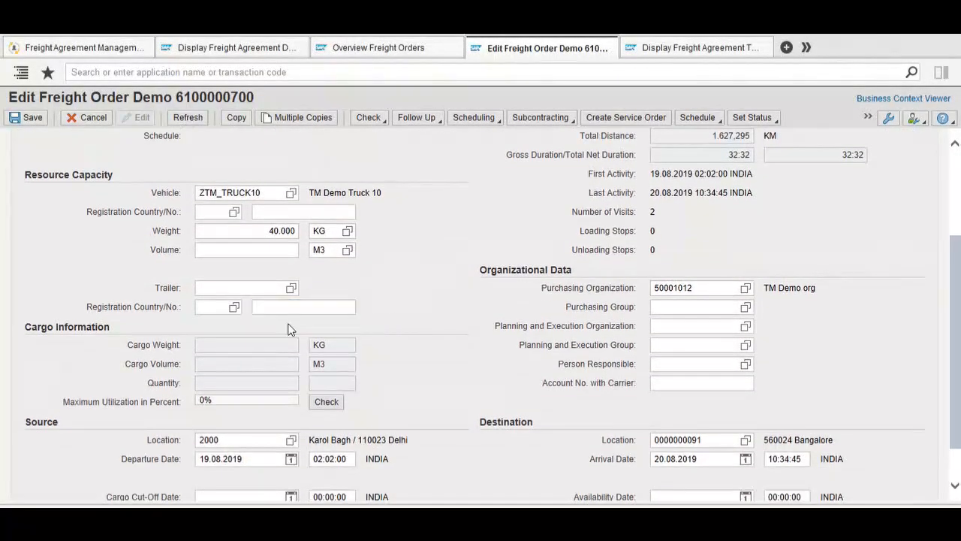
scroll(306, 359, "down", 2)
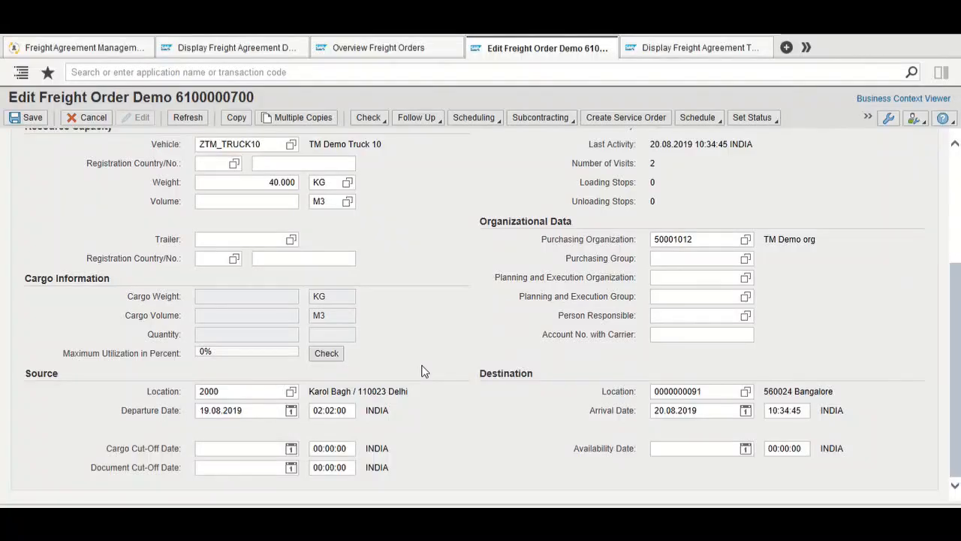
scroll(423, 370, "up", 8)
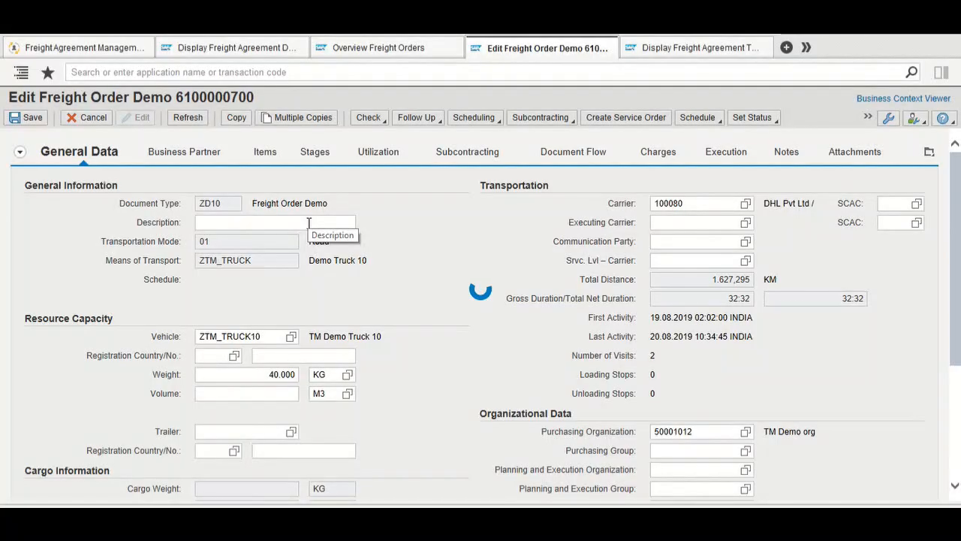
Open the quantities of the Active Vehicle ZTM_TRUCK10 item and set its planned tare weight to 1000 KG.
left_click(258, 156)
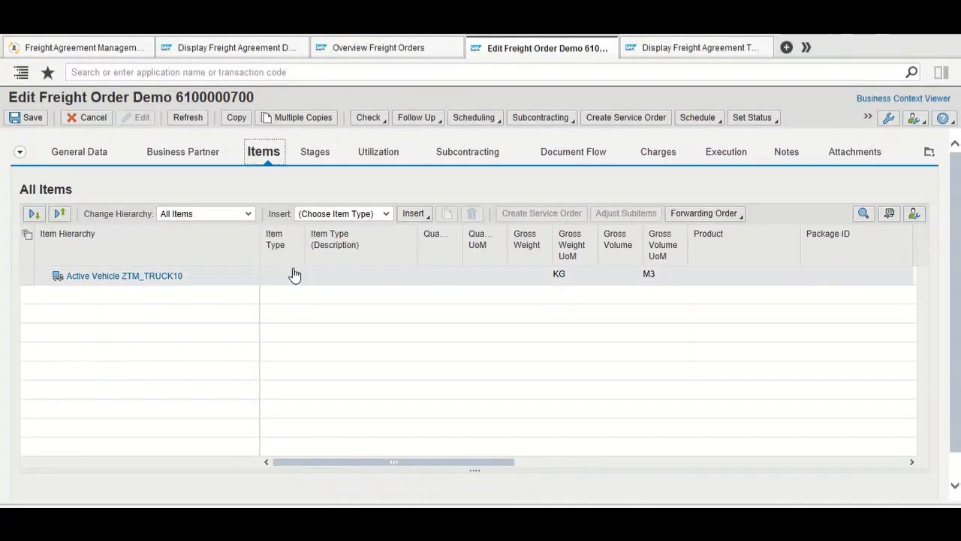
left_click(242, 280)
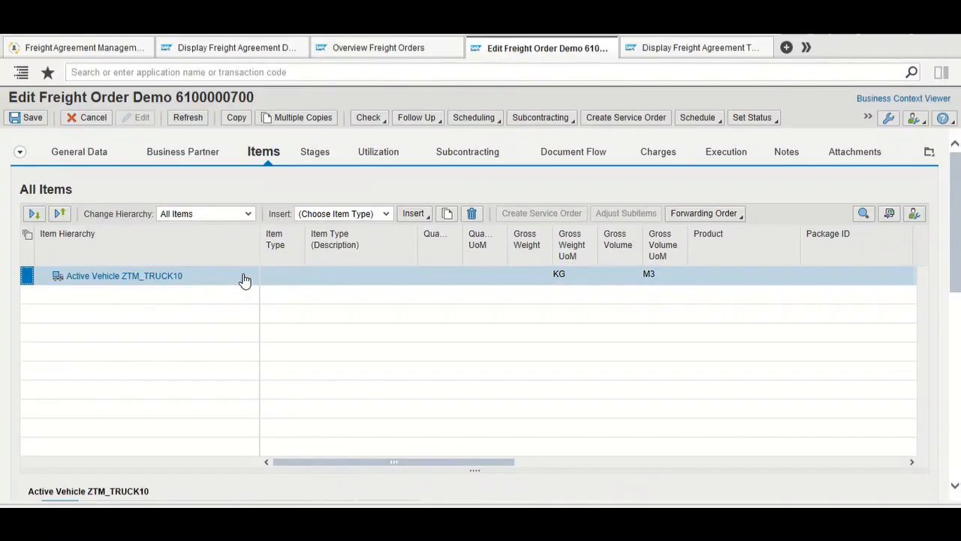
scroll(402, 398, "down", 5)
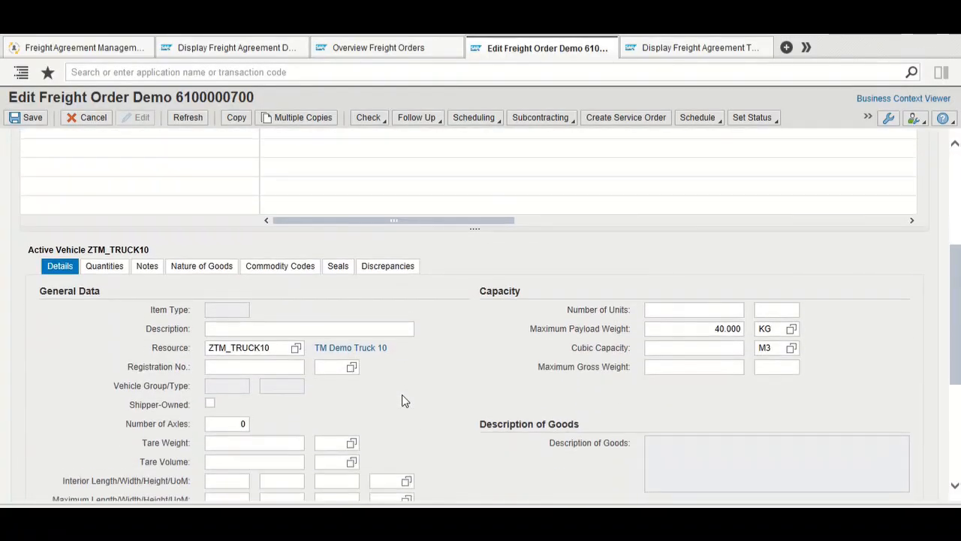
scroll(403, 400, "down", 1)
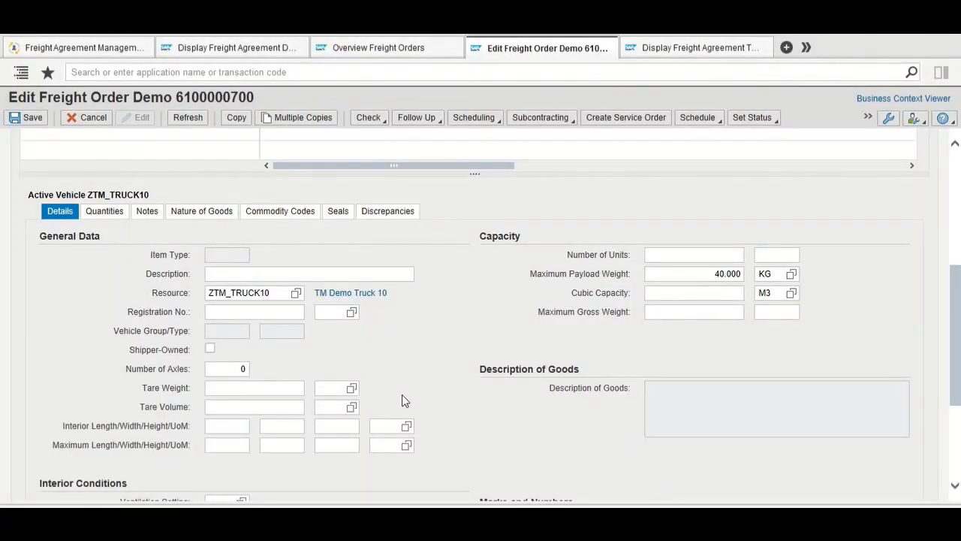
scroll(402, 398, "down", 1)
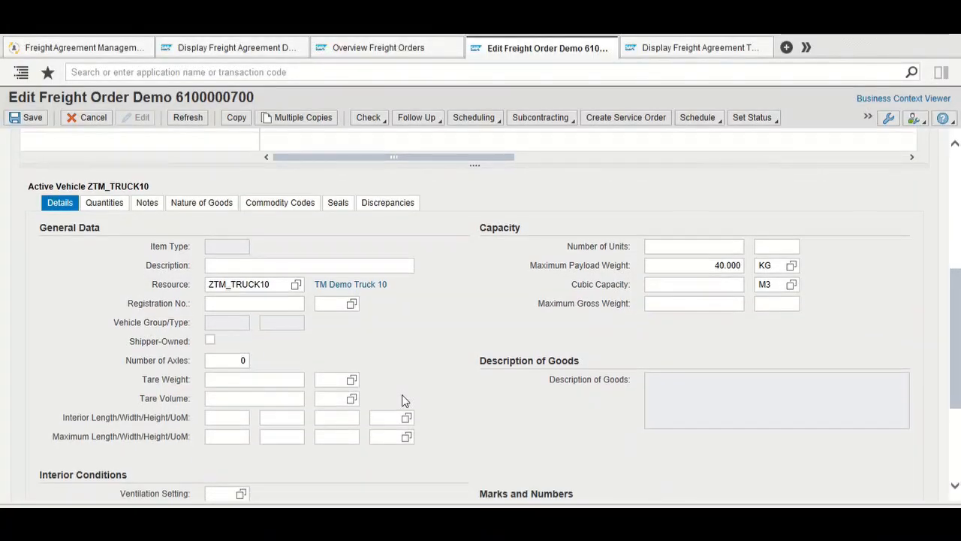
scroll(402, 398, "down", 2)
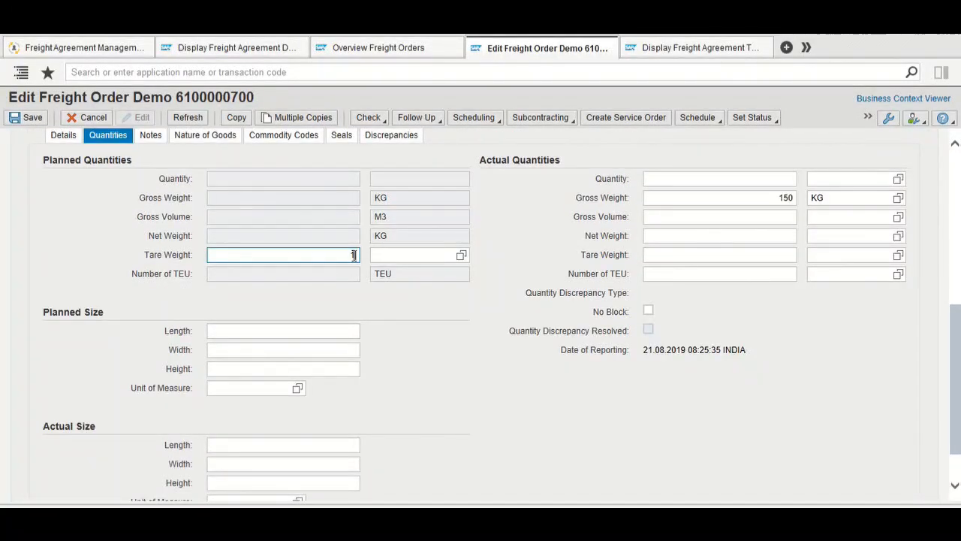
type("1000")
key("Tab")
type("K")
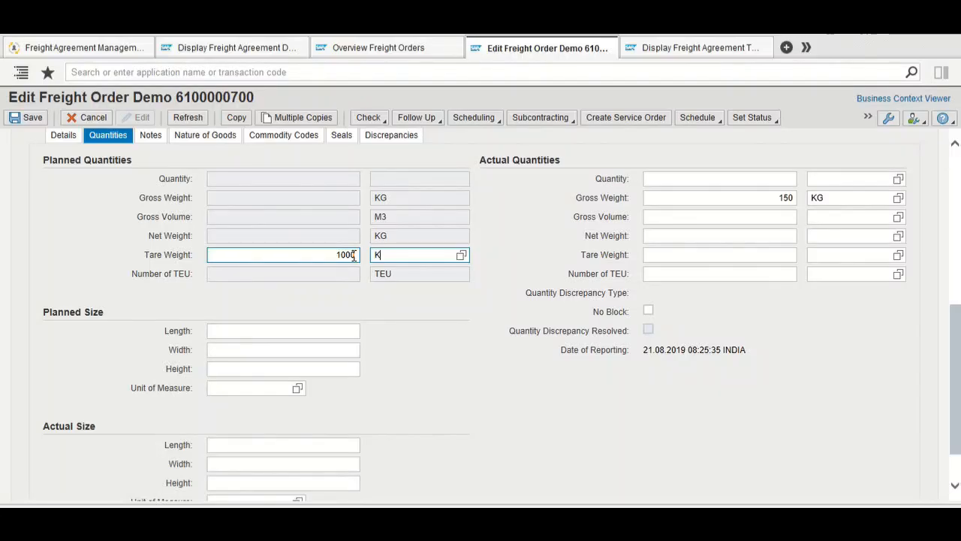
type("G")
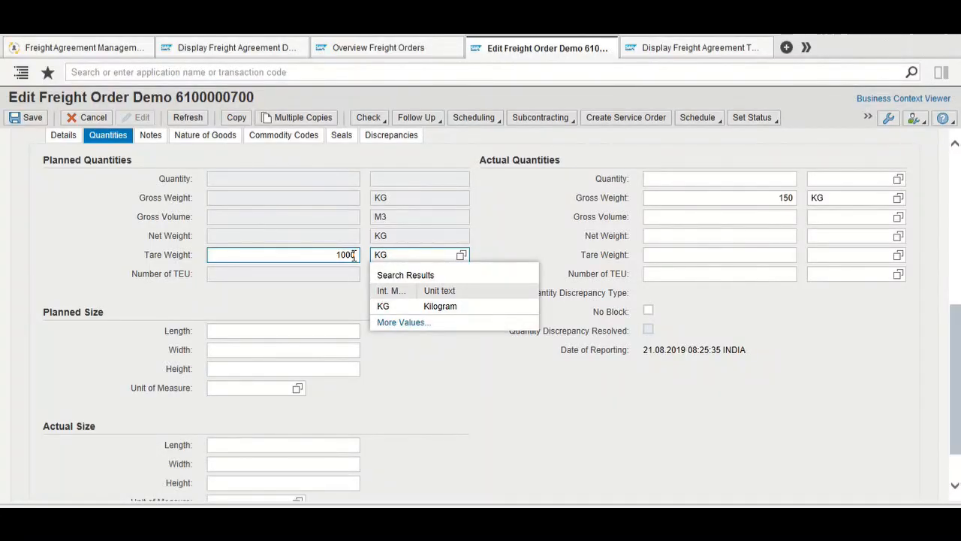
key("Return")
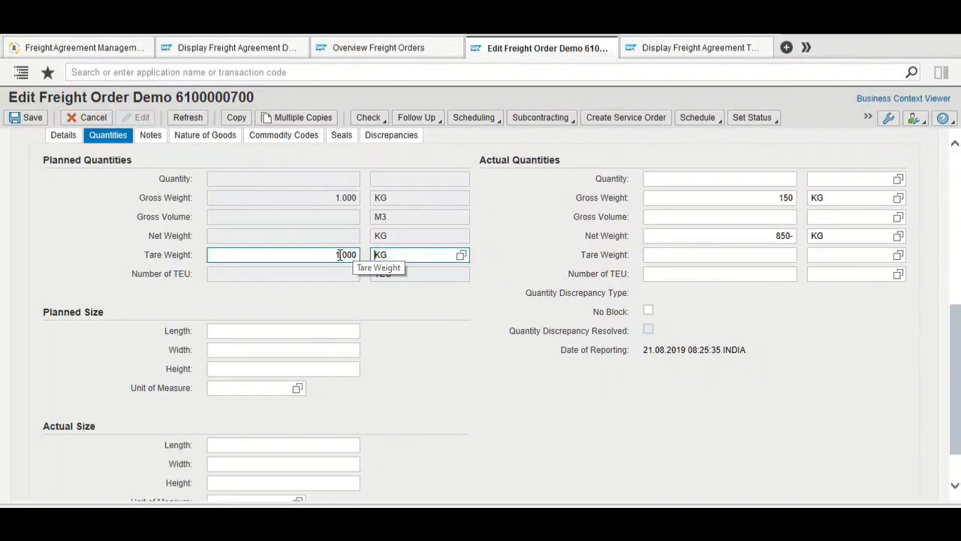
Correct the vehicle item's planned tare weight to 100 KG.
double_click(336, 256)
type("100")
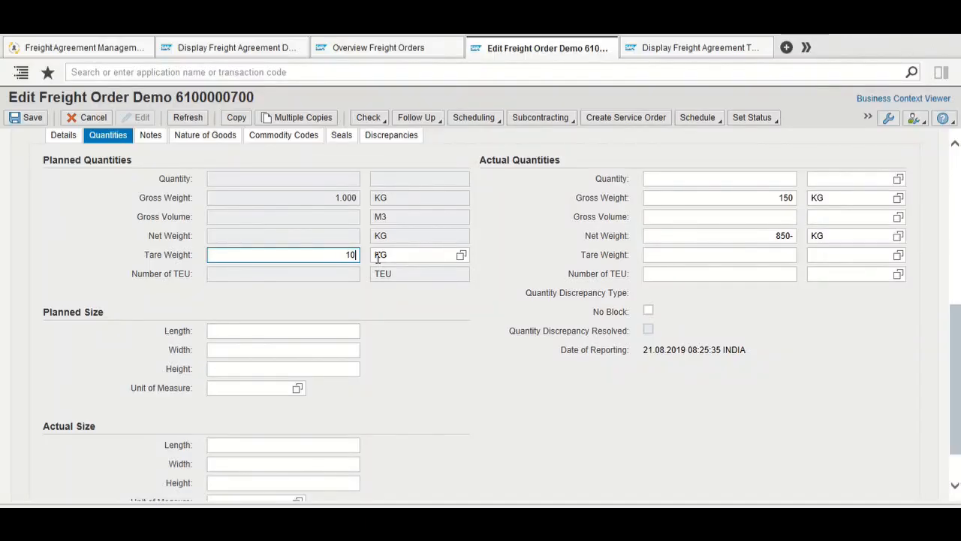
key("Tab")
scroll(339, 221, "up", 5)
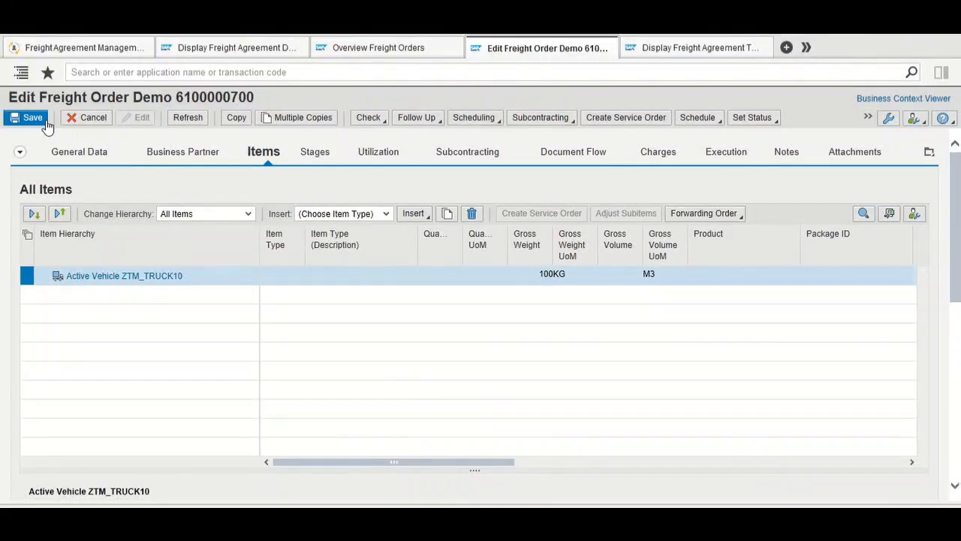
Save the freight order with the updated vehicle weight, review its general data and dismiss the messages.
left_click(66, 154)
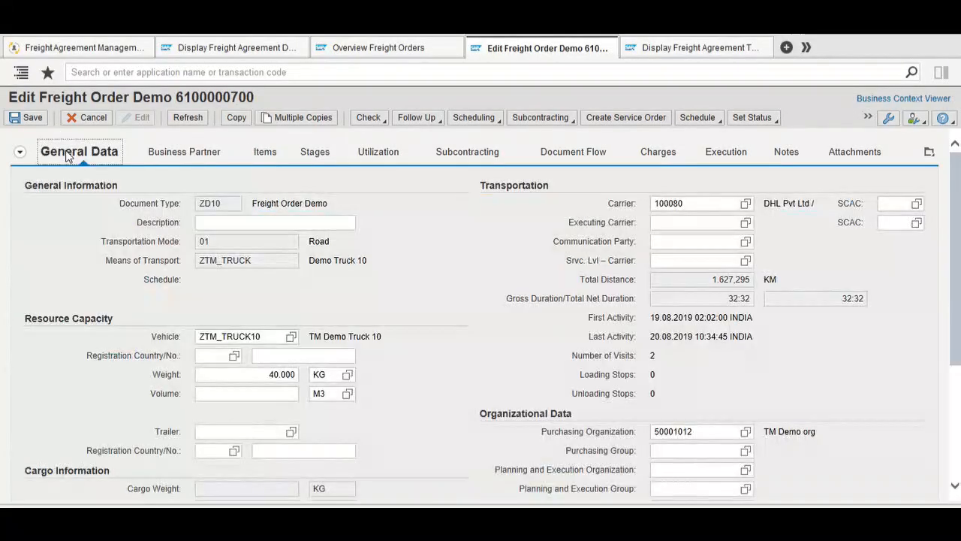
scroll(193, 283, "down", 2)
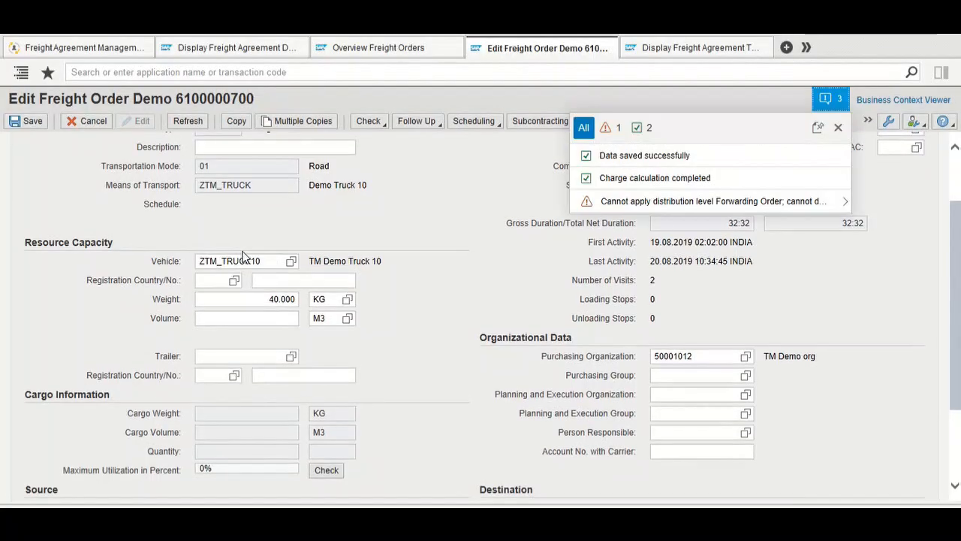
left_click(838, 126)
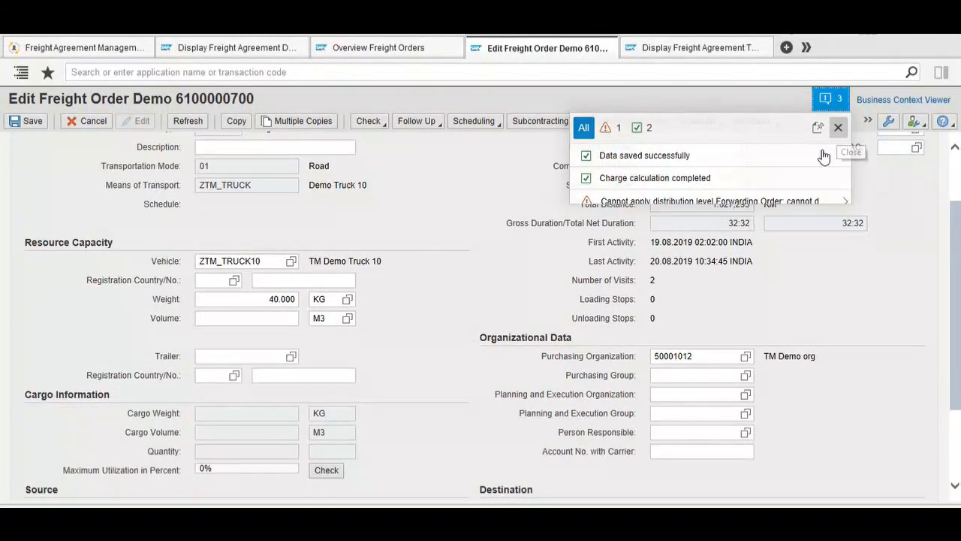
Return to the freight order's charges and recheck the Basic Rate line's calculation rules.
scroll(730, 262, "up", 2)
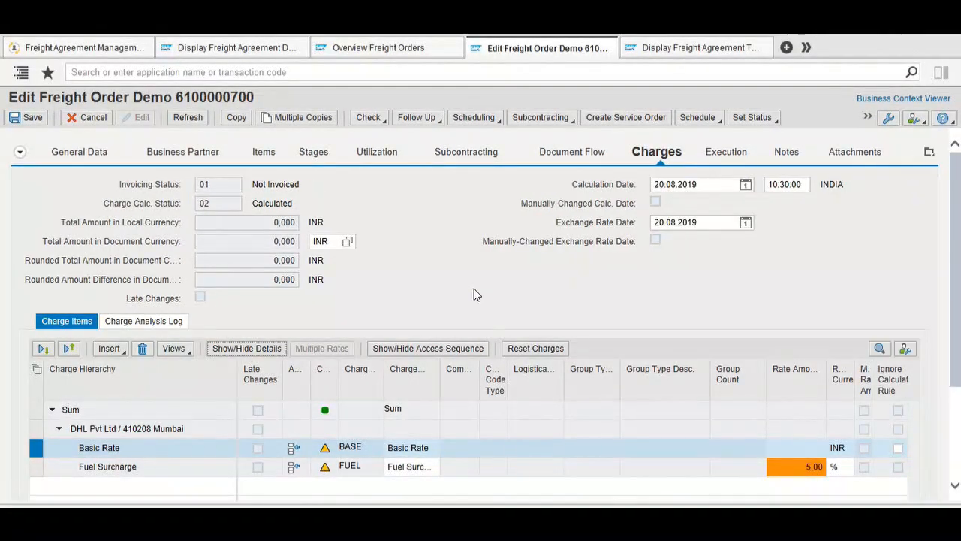
scroll(474, 294, "down", 2)
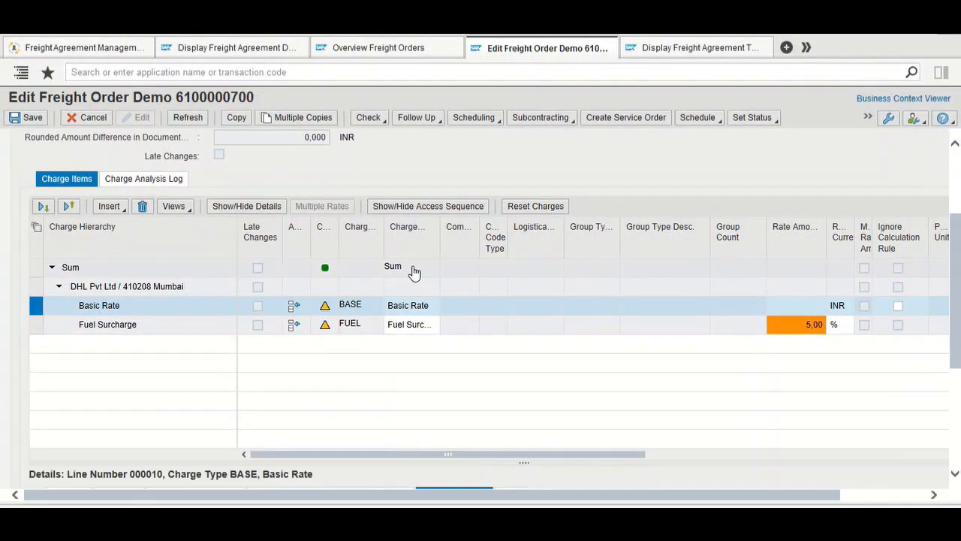
scroll(414, 272, "down", 3)
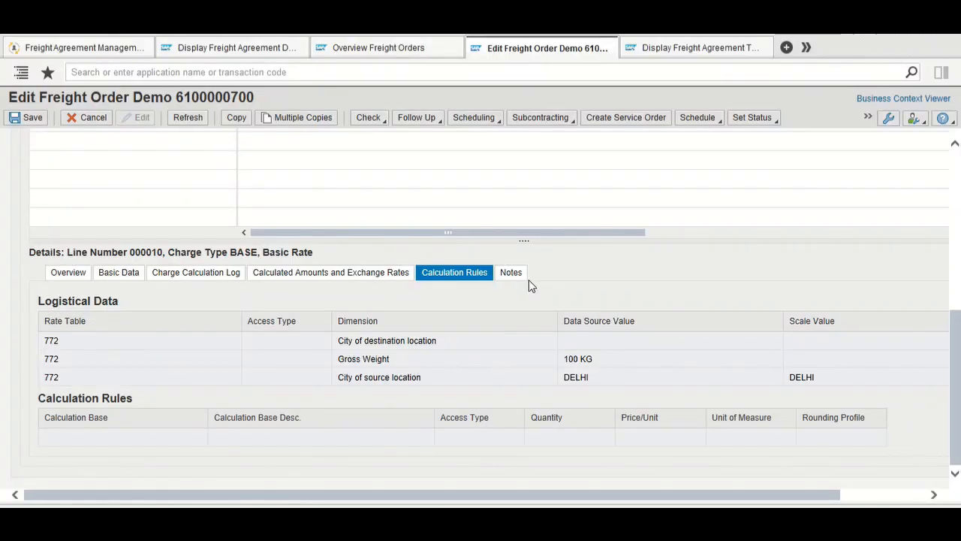
scroll(529, 279, "up", 3)
Check the source and destination cities in the freight order's stage details, switching briefly to the DHL EXPRESS agreement and back.
scroll(278, 189, "up", 3)
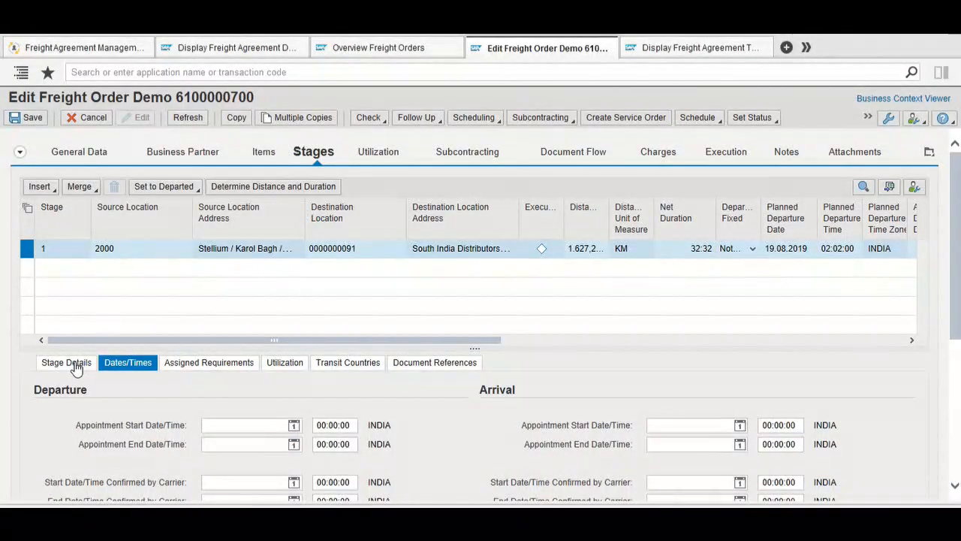
left_click(66, 362)
scroll(265, 437, "down", 3)
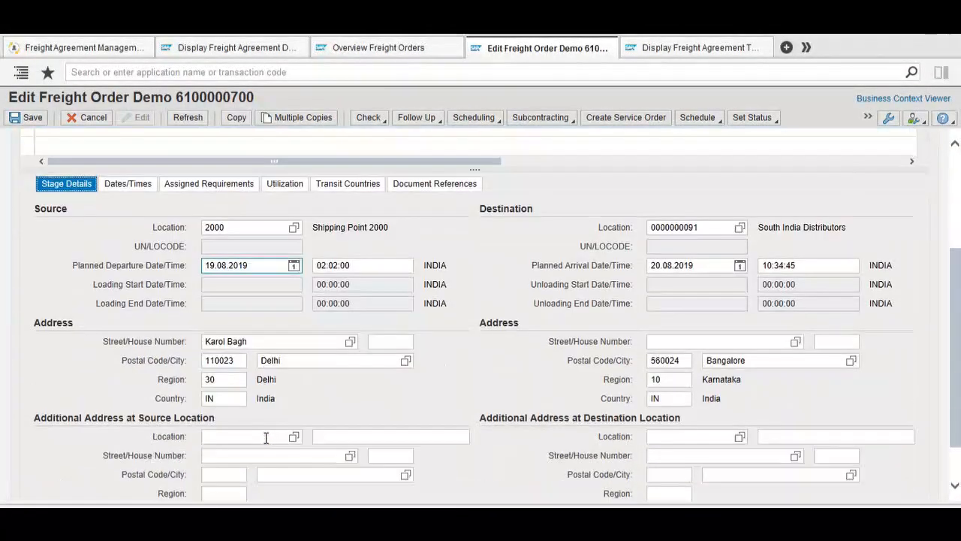
scroll(265, 437, "down", 1)
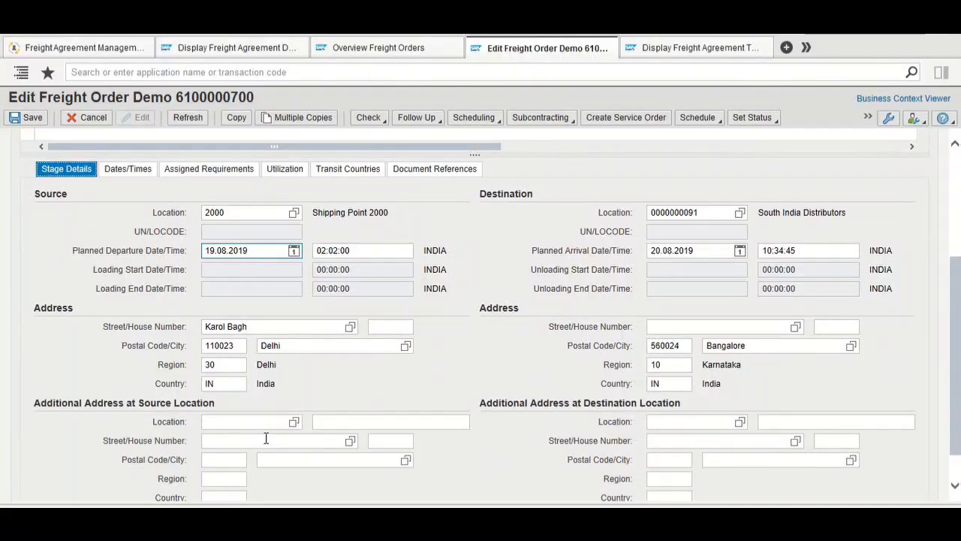
left_click(292, 346)
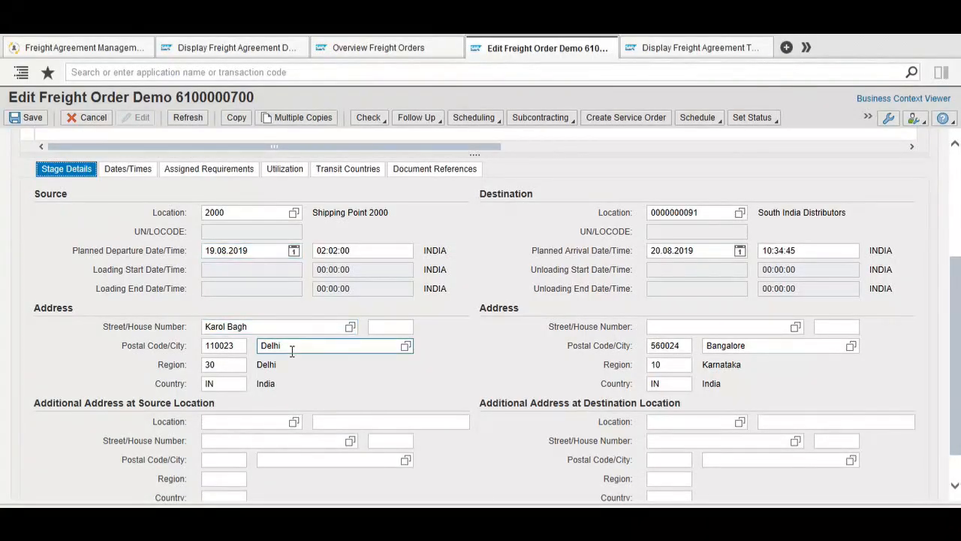
left_click(759, 344)
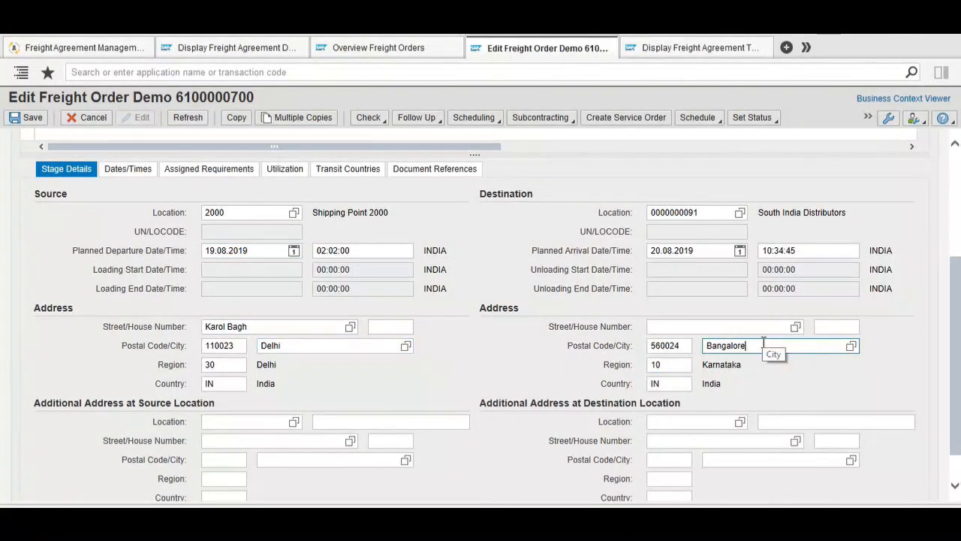
left_click(279, 53)
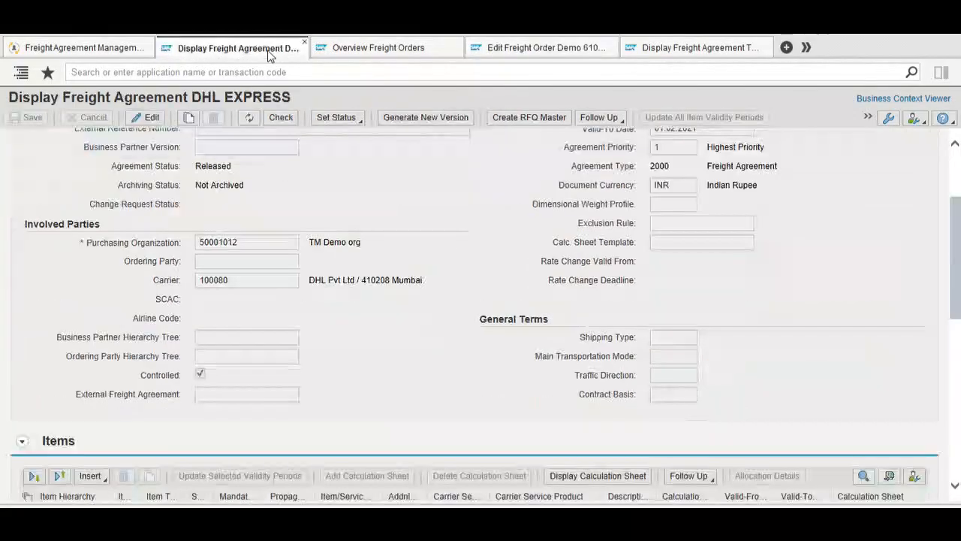
left_click(510, 53)
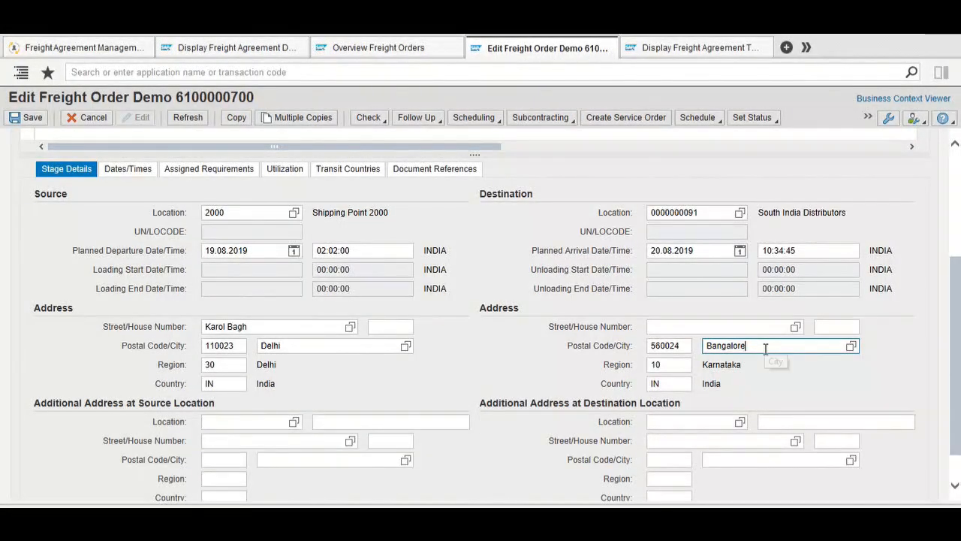
Change the destination address city in the freight order's stage details to Bengaluru and dismiss the message.
key("BackSpace")
key("BackSpace")
key("BackSpace")
key("BackSpace")
key("BackSpace")
key("BackSpace")
key("BackSpace")
key("BackSpace")
key("BackSpace")
type("Bengaluru")
key("Return")
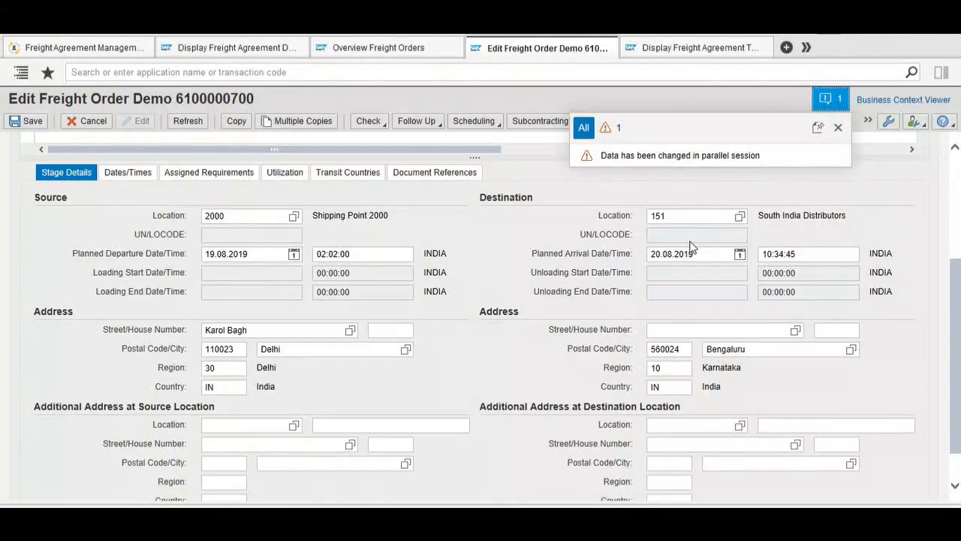
left_click(837, 127)
Recalculate the freight order's charges and recheck the Basic Rate line's calculation rules.
scroll(598, 277, "up", 5)
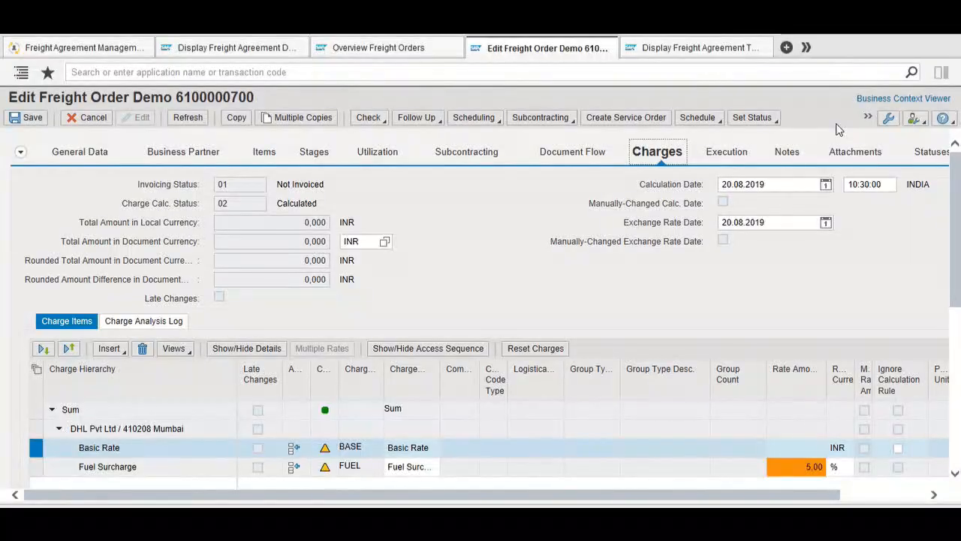
left_click(753, 117)
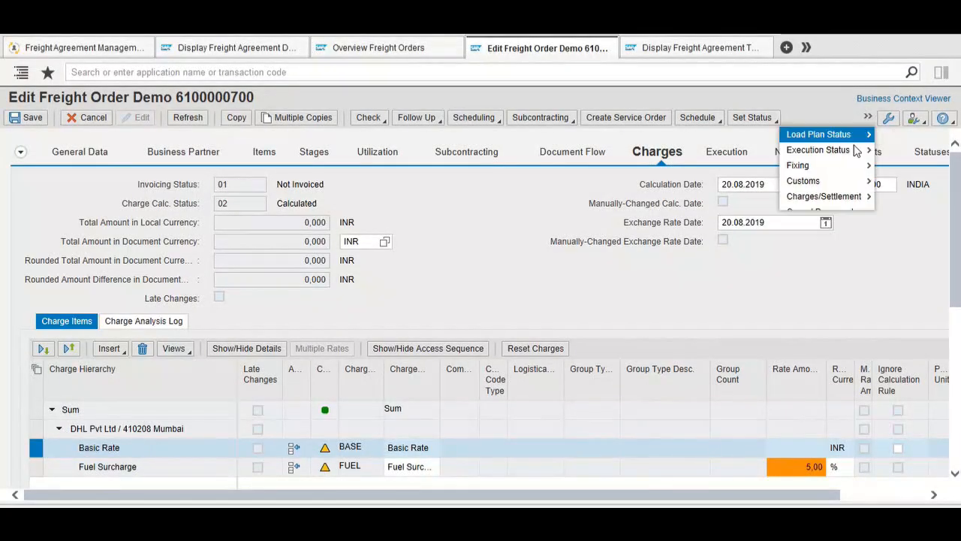
mouse_move(846, 199)
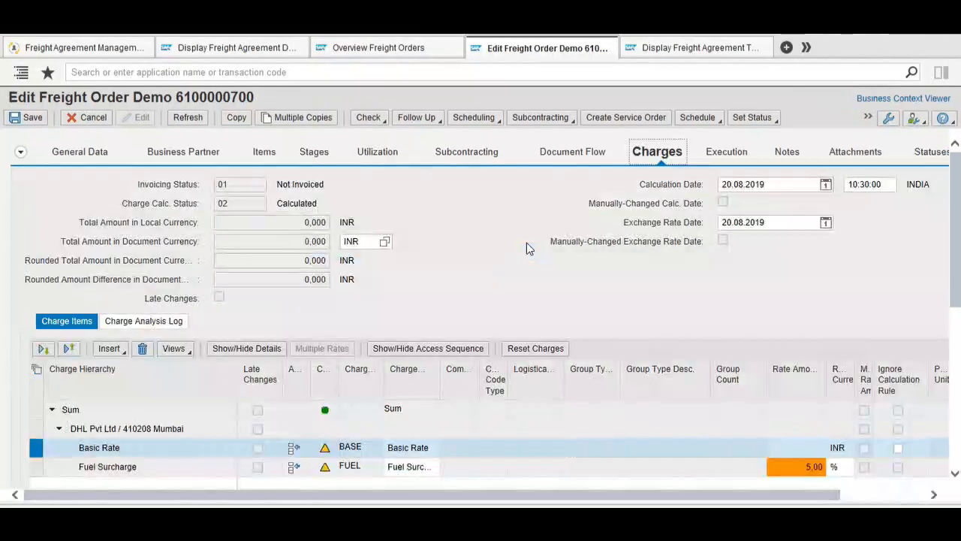
scroll(316, 359, "down", 5)
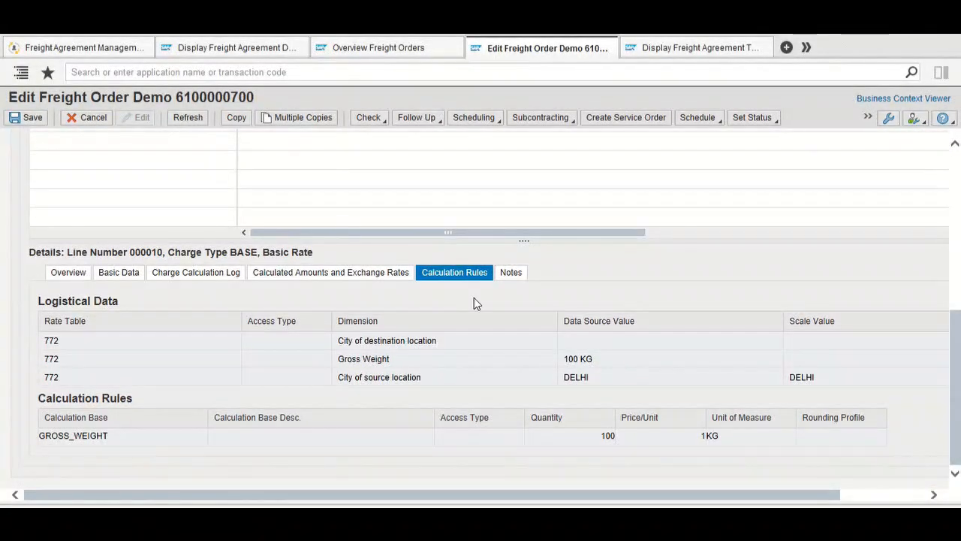
scroll(600, 246, "up", 1)
scroll(600, 246, "up", 5)
In the DHL EXPRESS agreement, open the Basic Rate's rate table for editing and delete its 01.02.2019 to 01.02.2021 validity period.
left_click(237, 47)
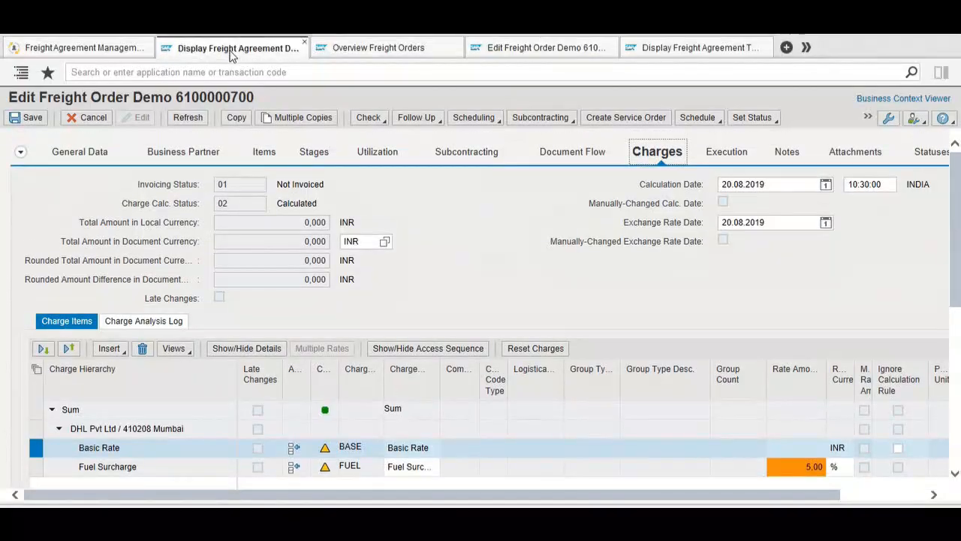
scroll(432, 324, "down", 2)
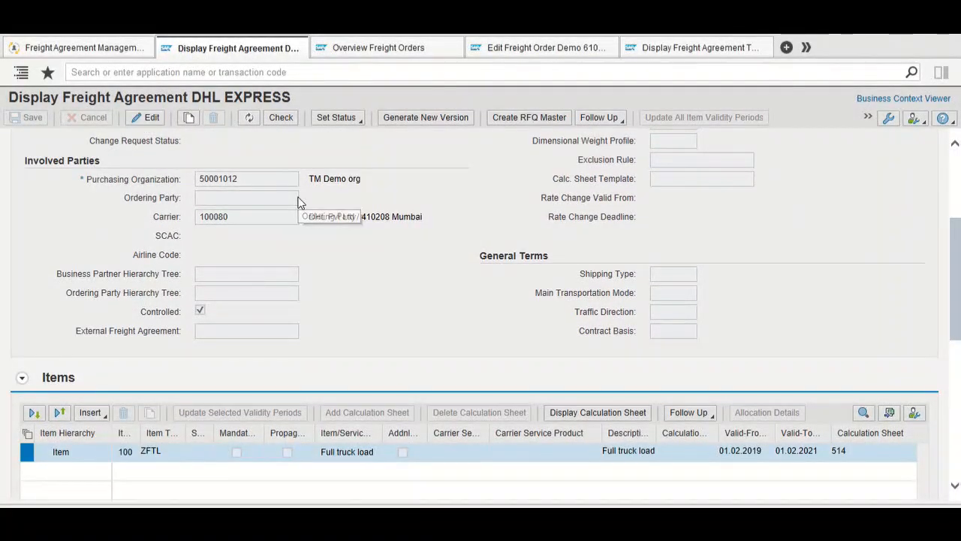
scroll(298, 202, "down", 6)
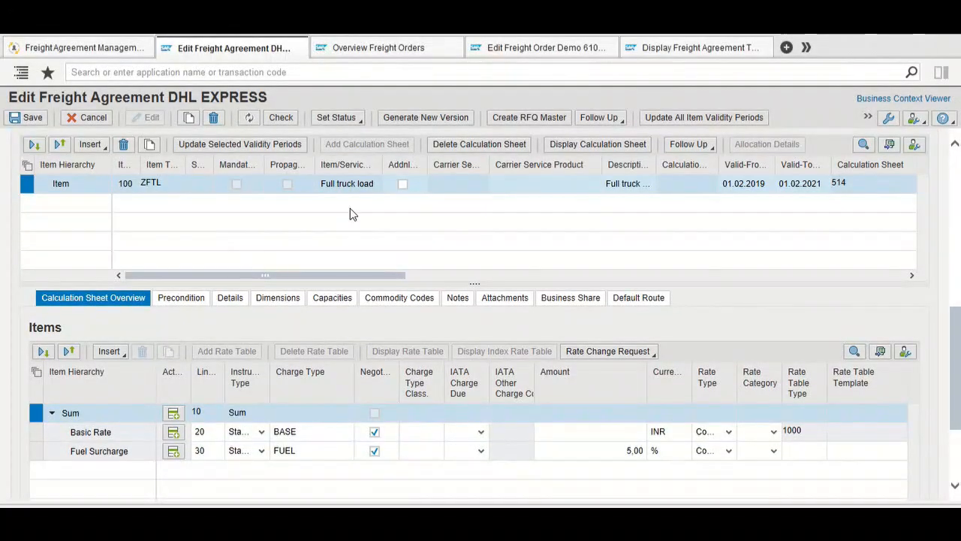
scroll(349, 211, "up", 3)
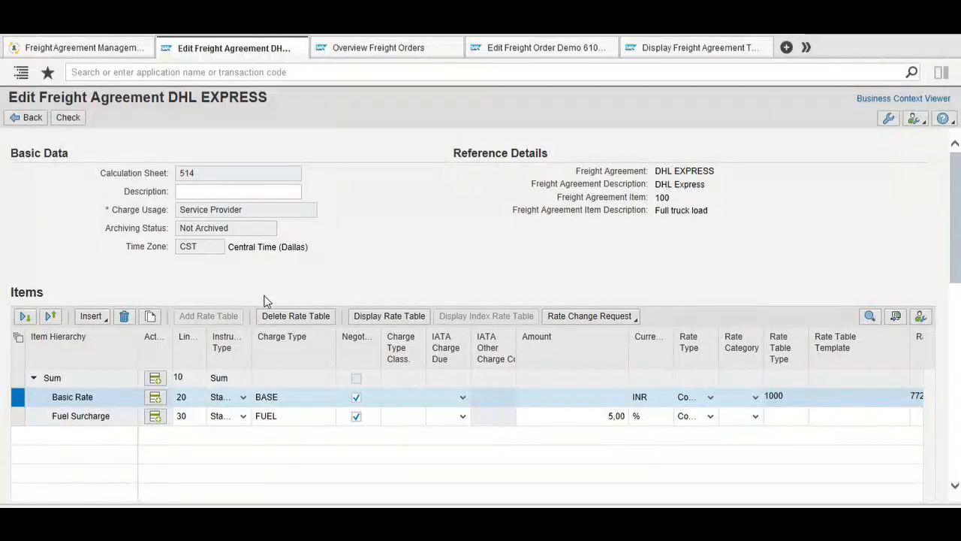
left_click(389, 322)
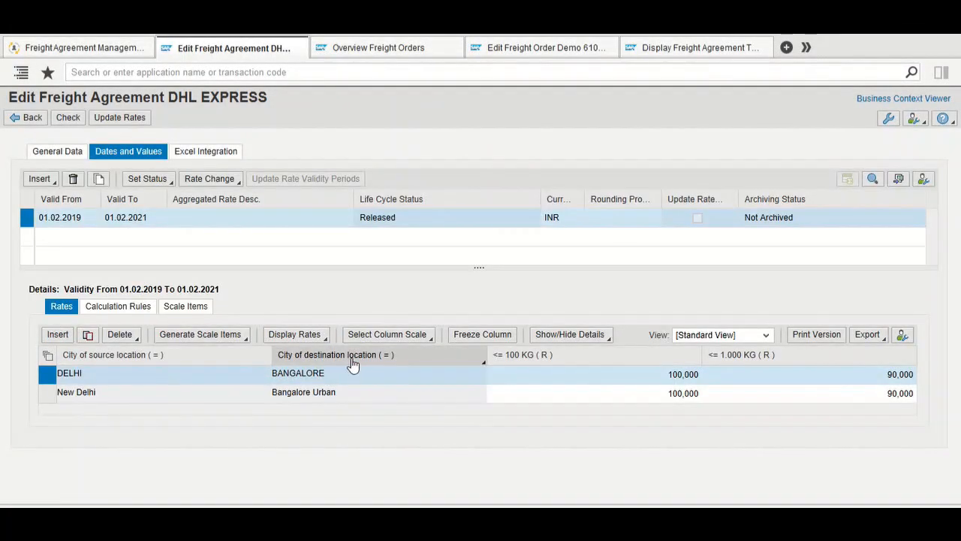
left_click(73, 178)
Delete the DESTLOC_CITY scale from the rate table's general data.
left_click(53, 152)
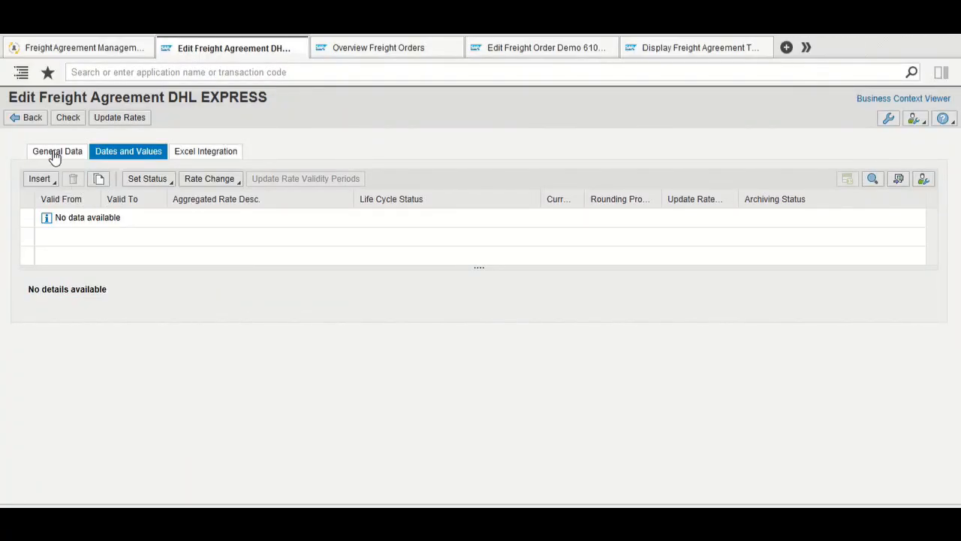
scroll(131, 265, "down", 6)
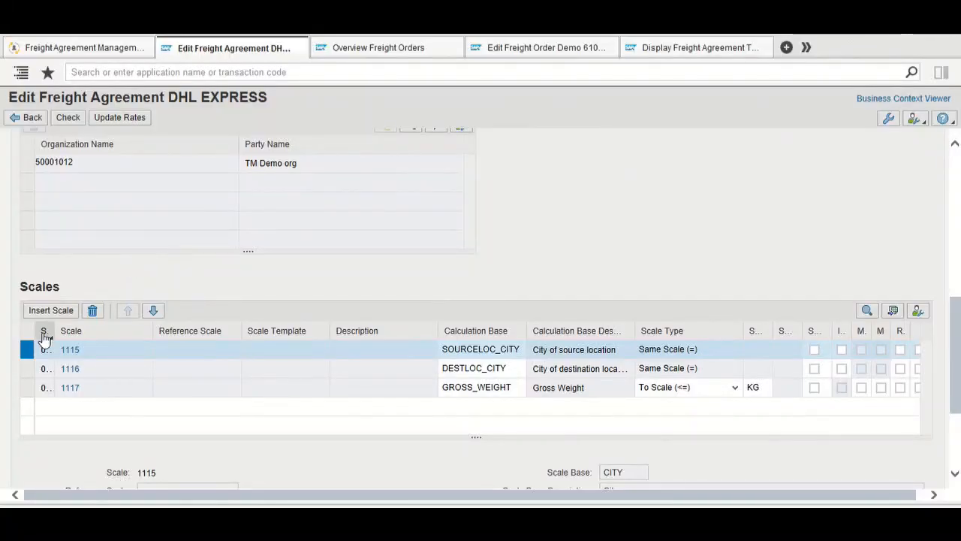
left_click(26, 371)
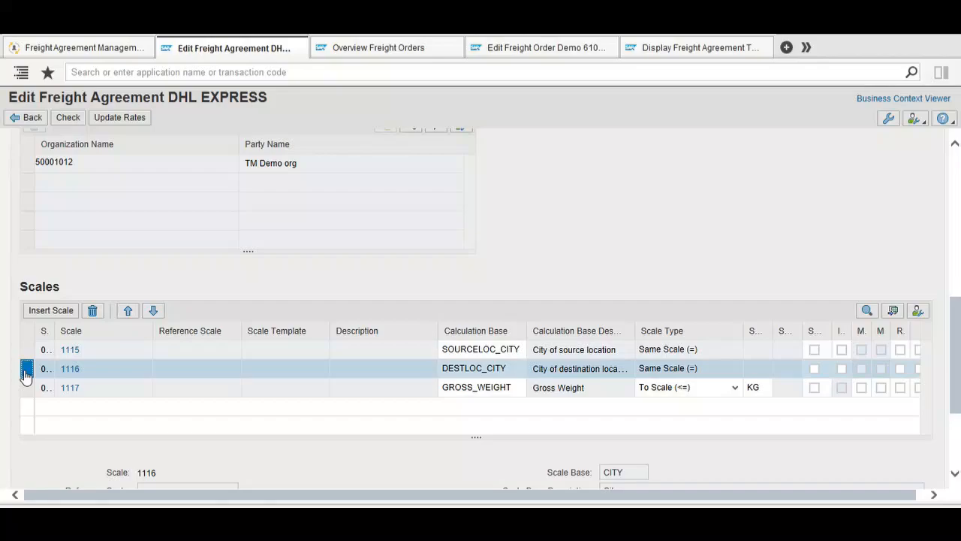
left_click(93, 311)
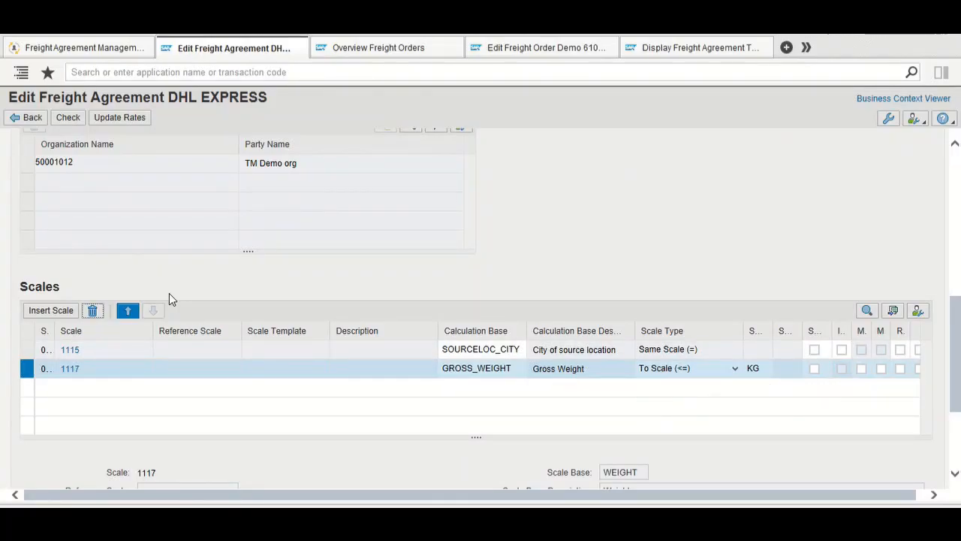
scroll(275, 279, "up", 10)
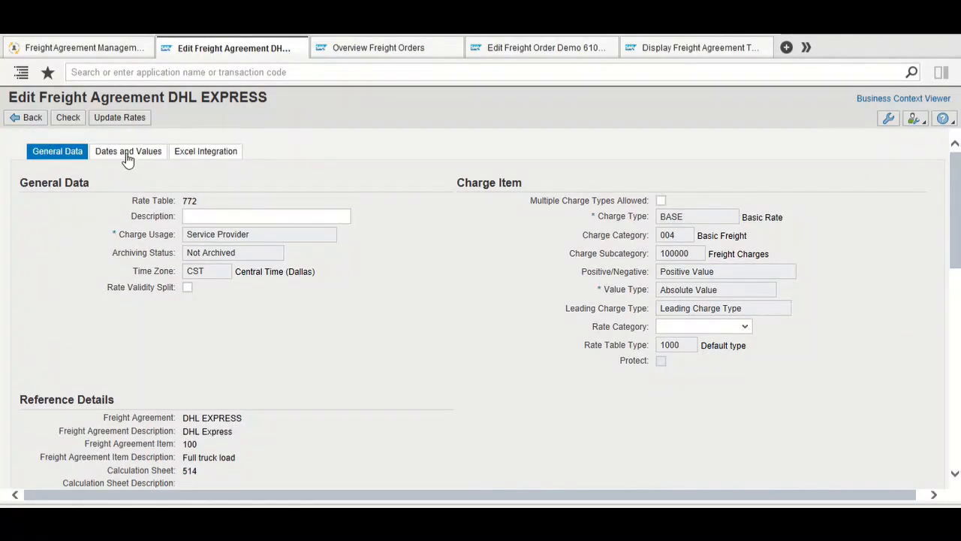
Insert a new rate validity period running from 01.08.2019 to 31.08.2019.
left_click(128, 158)
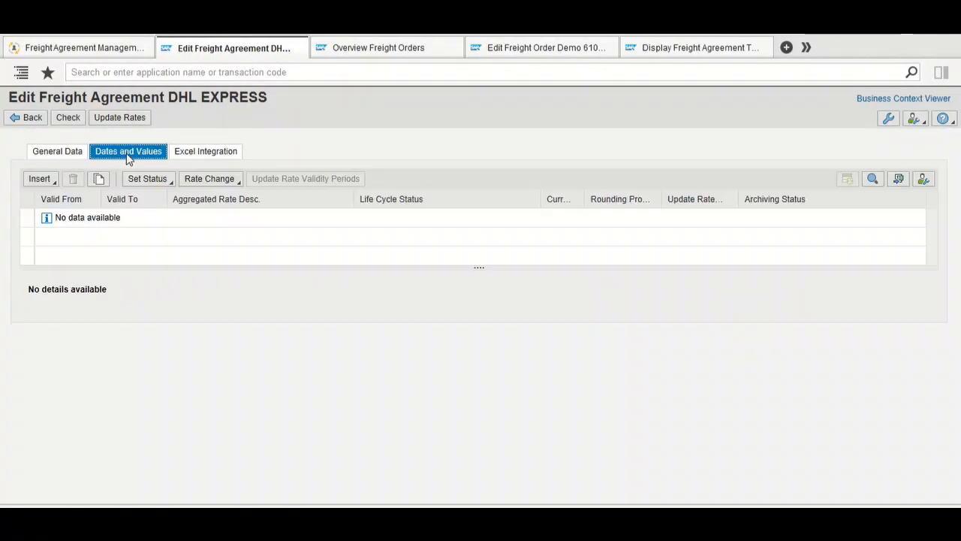
left_click(51, 182)
left_click(60, 195)
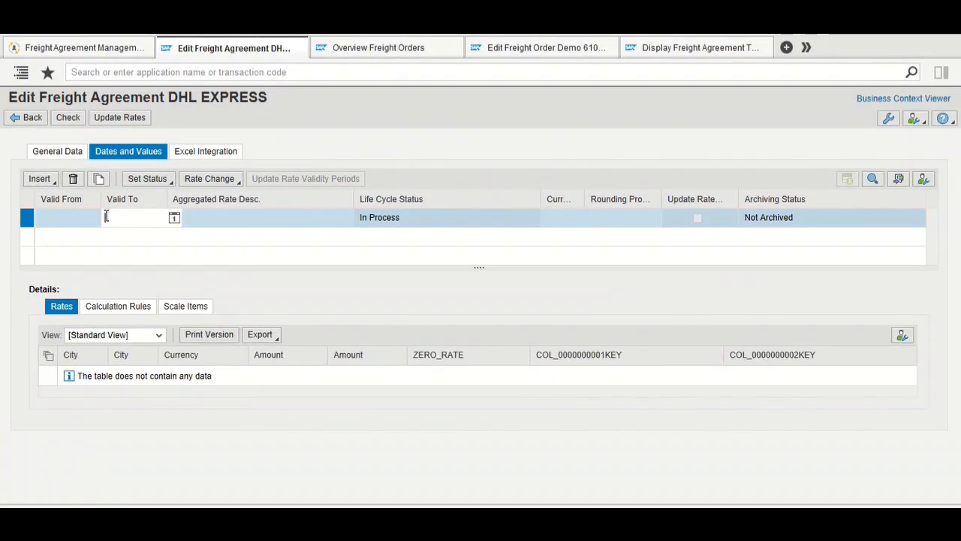
left_click(98, 218)
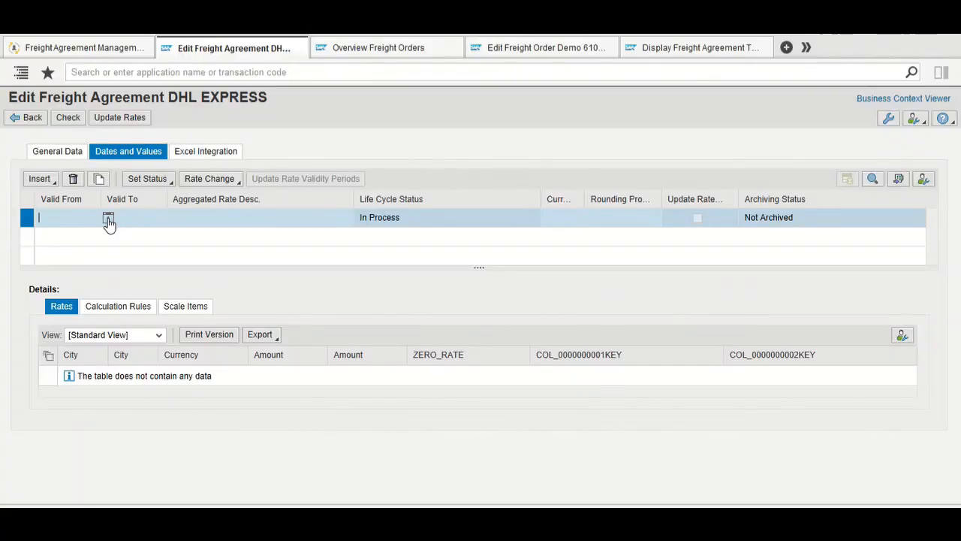
key("Tab")
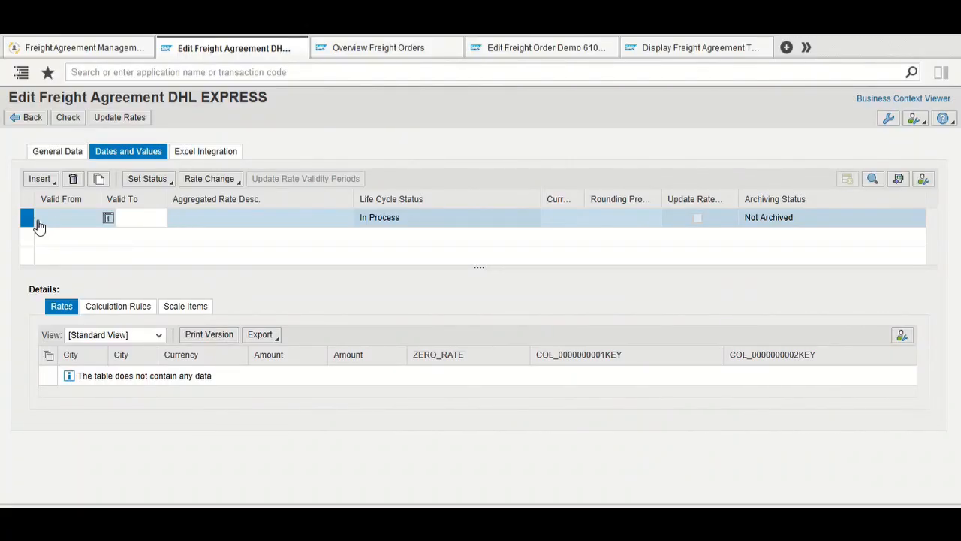
left_click(26, 219)
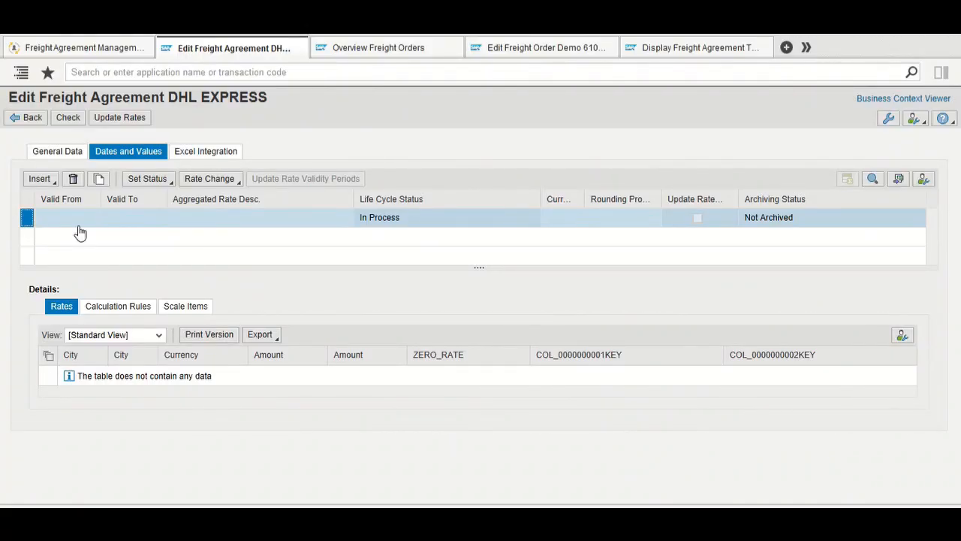
key("Tab")
left_click(108, 219)
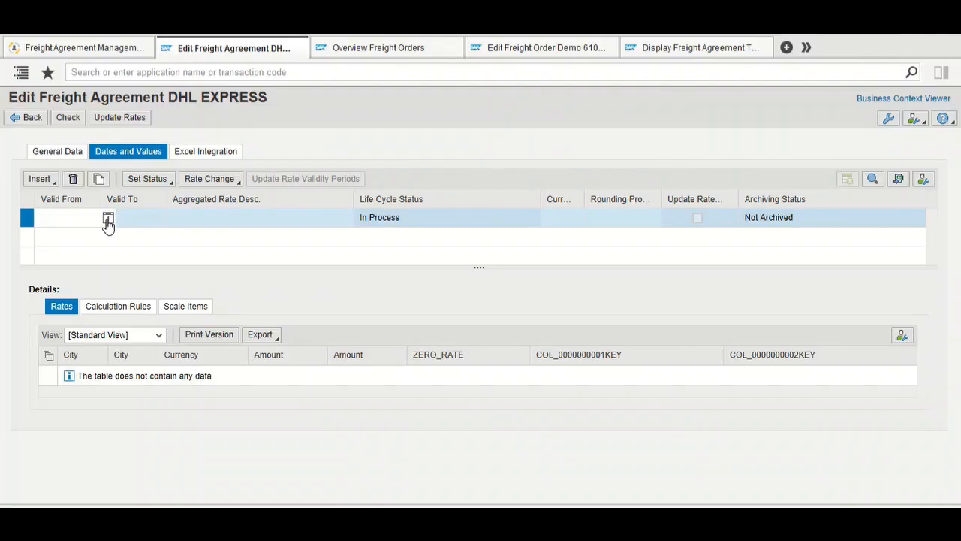
left_click(117, 268)
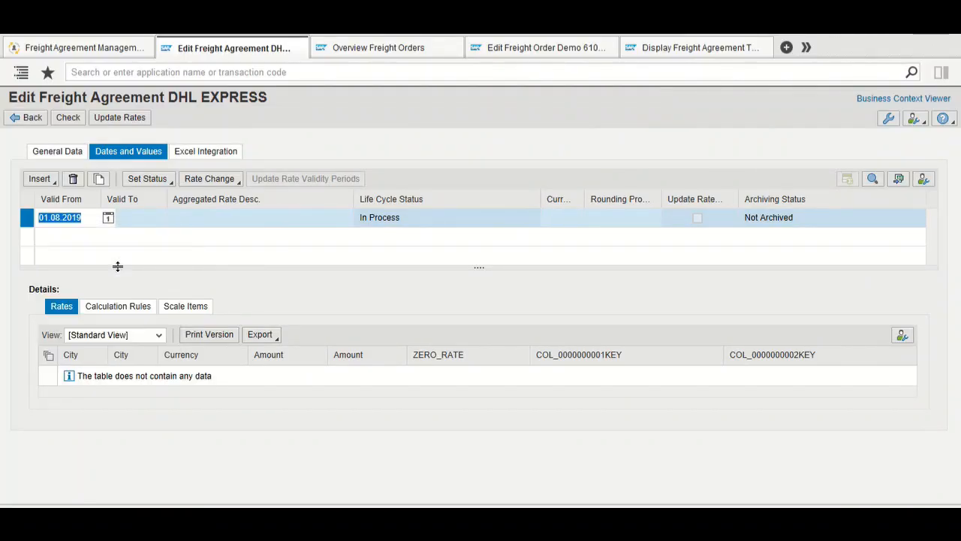
left_click(154, 217)
left_click(173, 218)
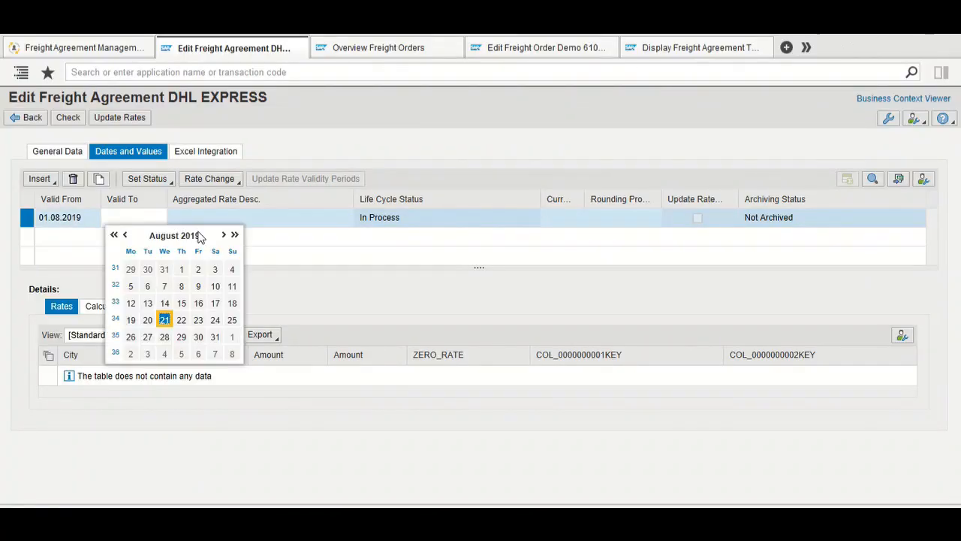
left_click(223, 235)
left_click(217, 270)
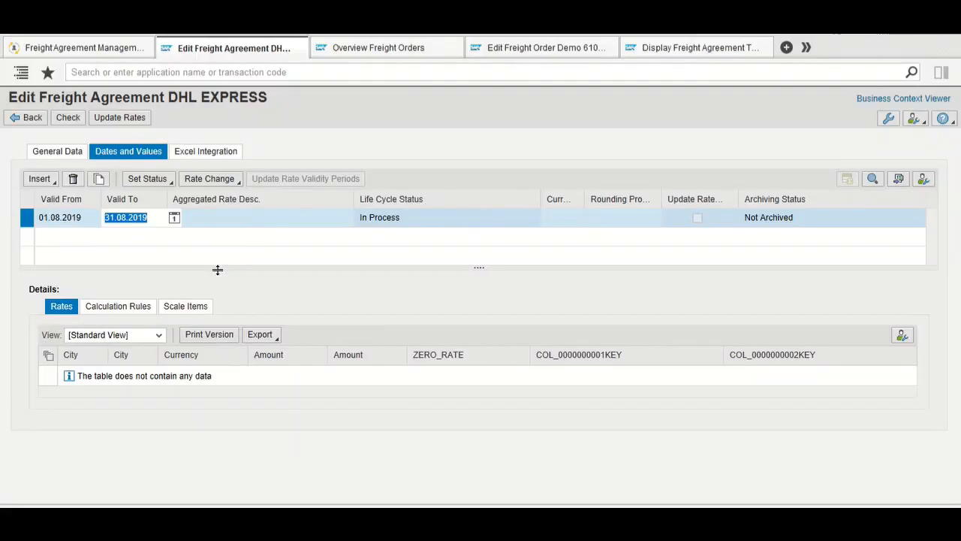
Set the currency of the new validity period to INR.
key("Tab")
key("Tab")
key("Tab")
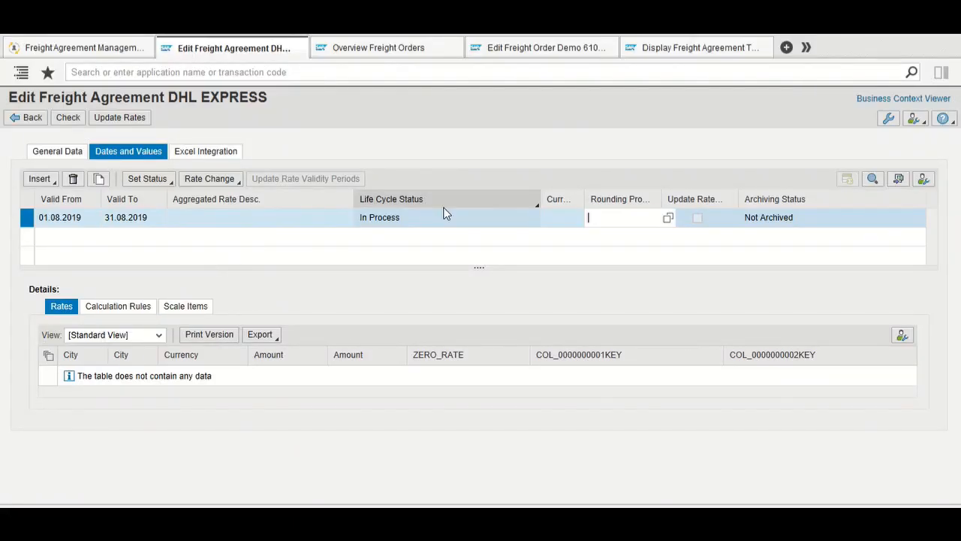
left_click(569, 217)
type("INR")
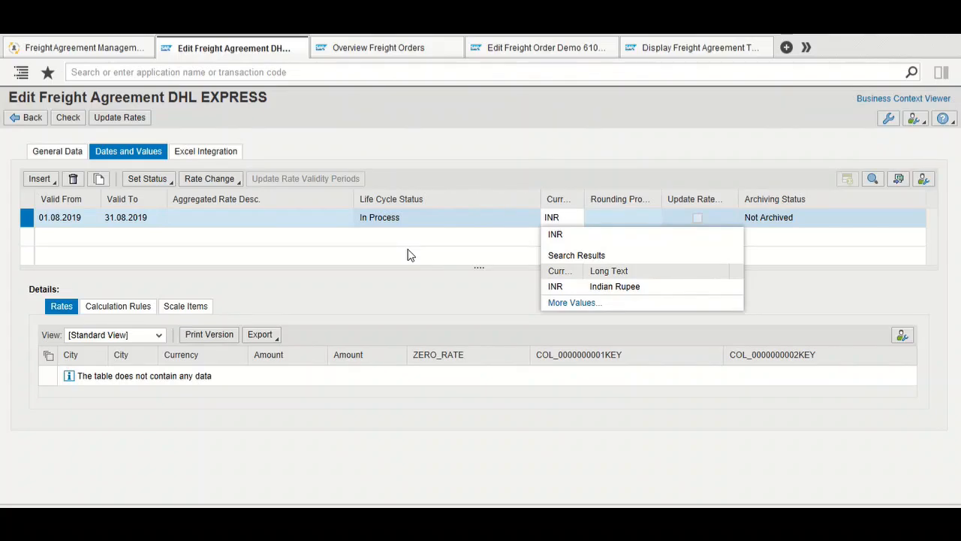
key("Return")
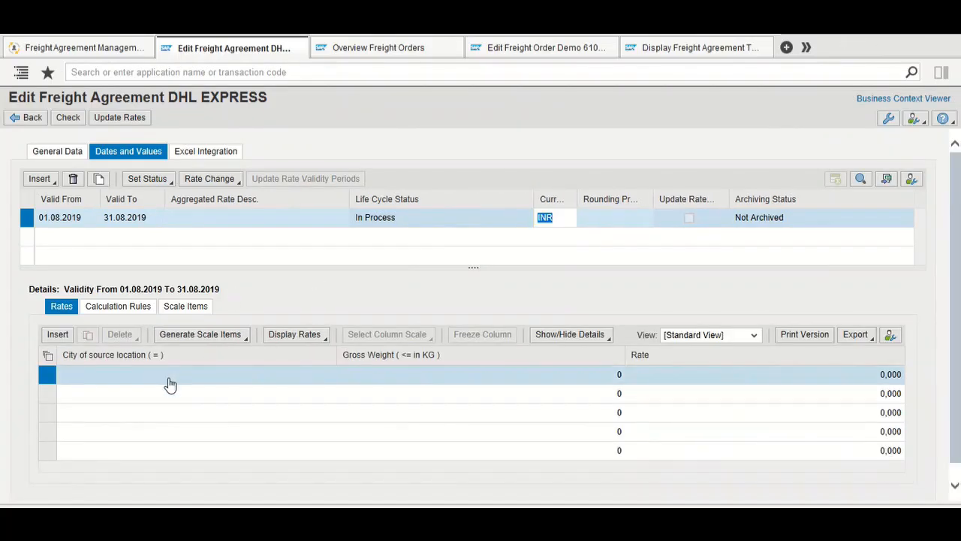
Enter a rate of 100 for source city DELHI with gross weight up to 100 KG.
left_click(169, 378)
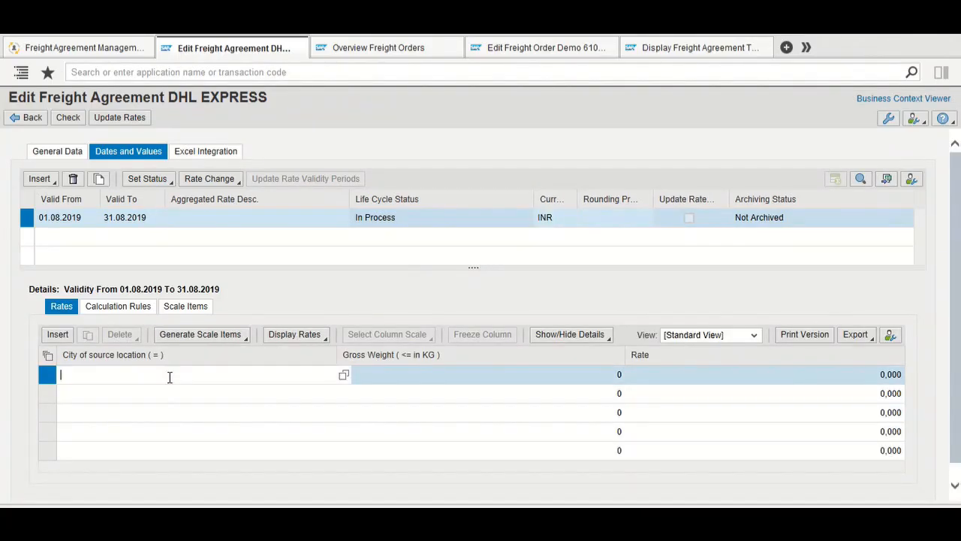
type("DELHI")
key("Tab")
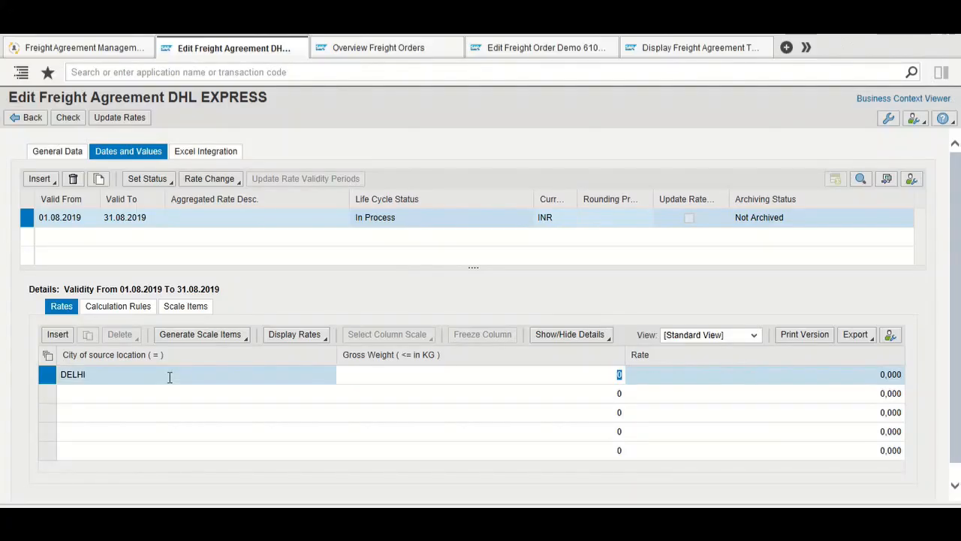
type("100")
key("Tab")
type("100")
key("Tab")
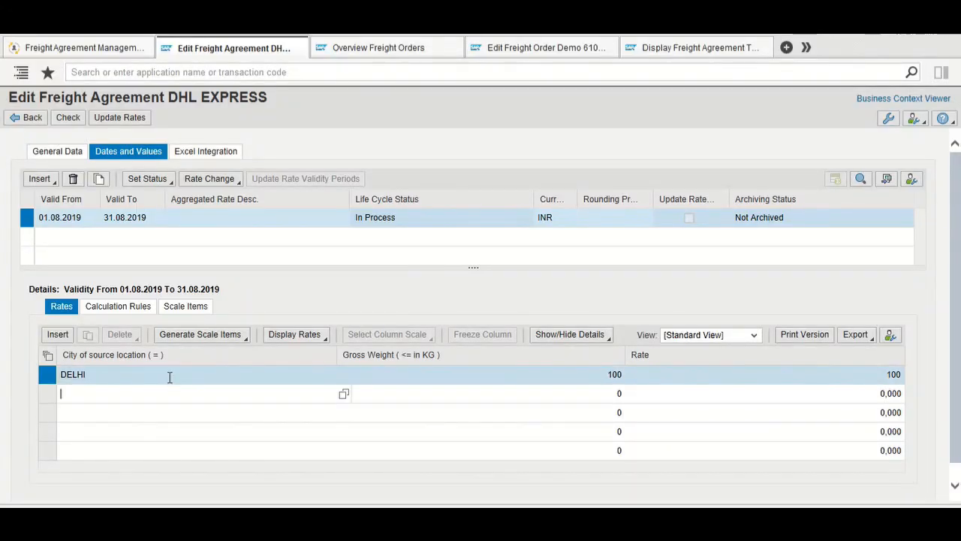
Add a second DELHI rate of 90 for gross weight up to 1000 KG and confirm the rates.
type("DELHI")
key("Tab")
key("Tab")
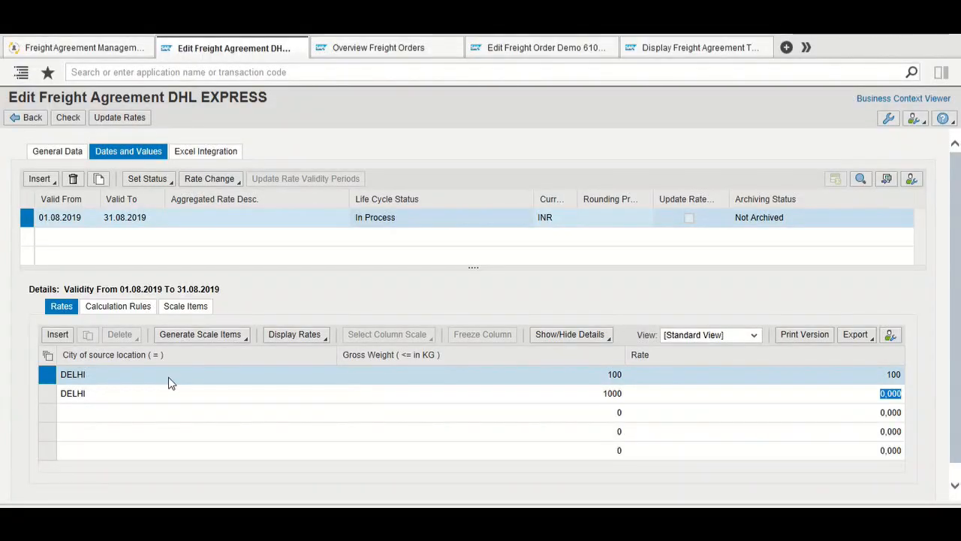
type("90")
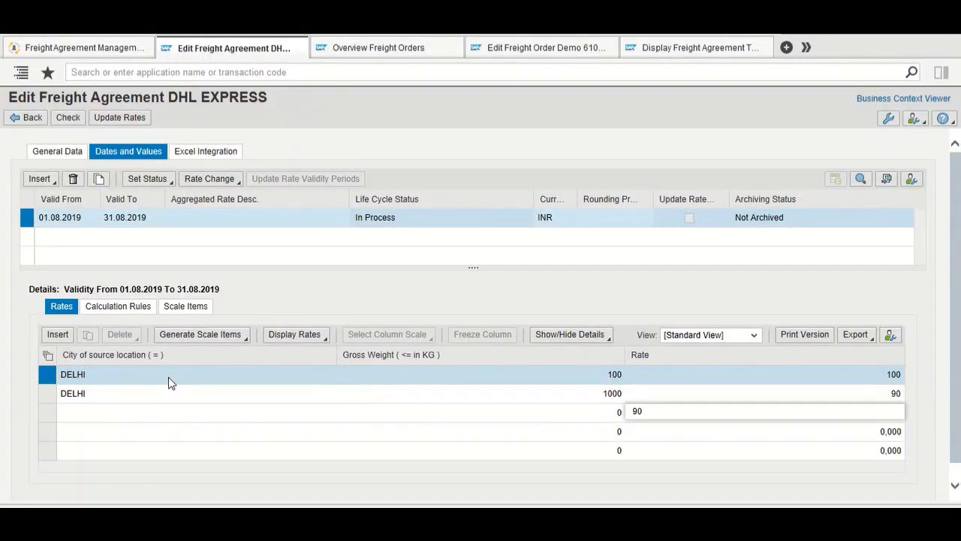
key("Return")
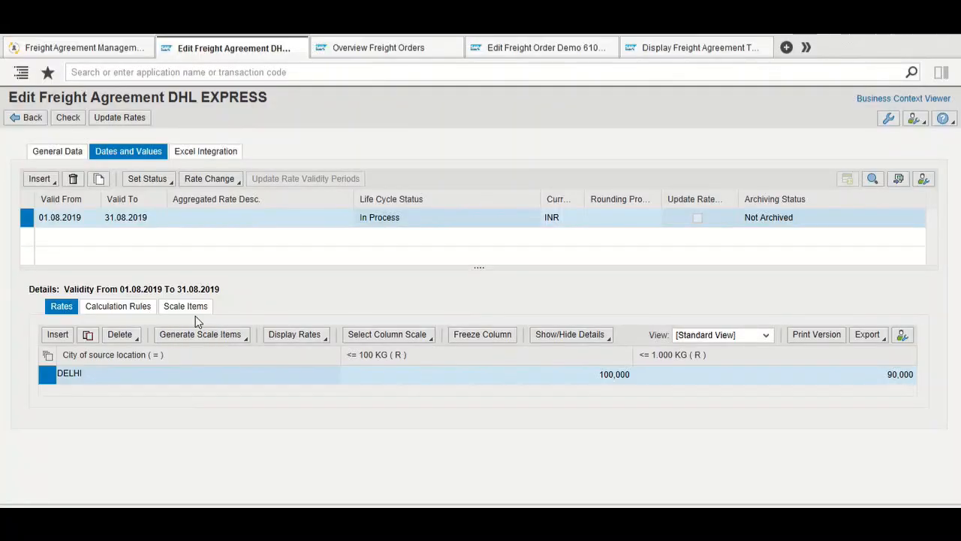
Set the price unit of the GROSS_WEIGHT calculation rule to 1 for the August 2019 validity period.
left_click(134, 308)
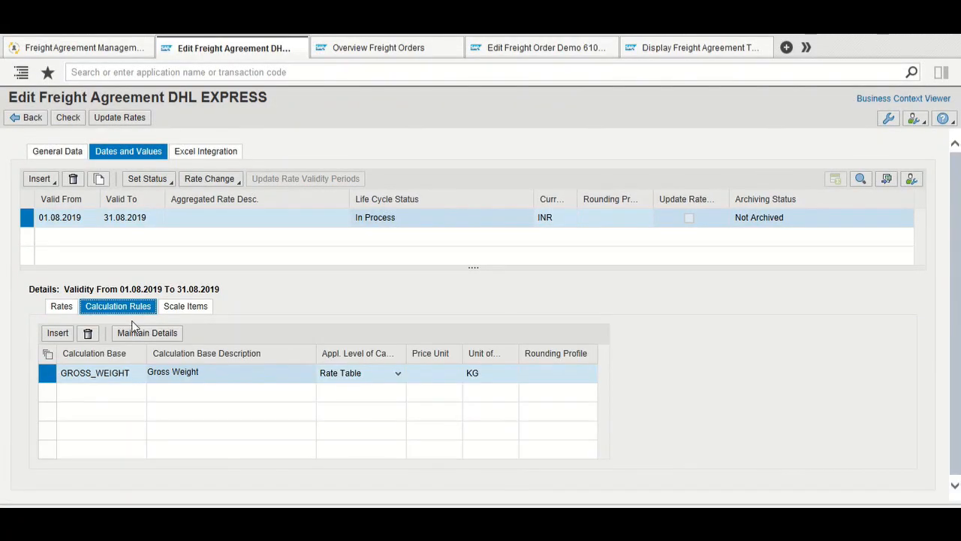
key("Tab")
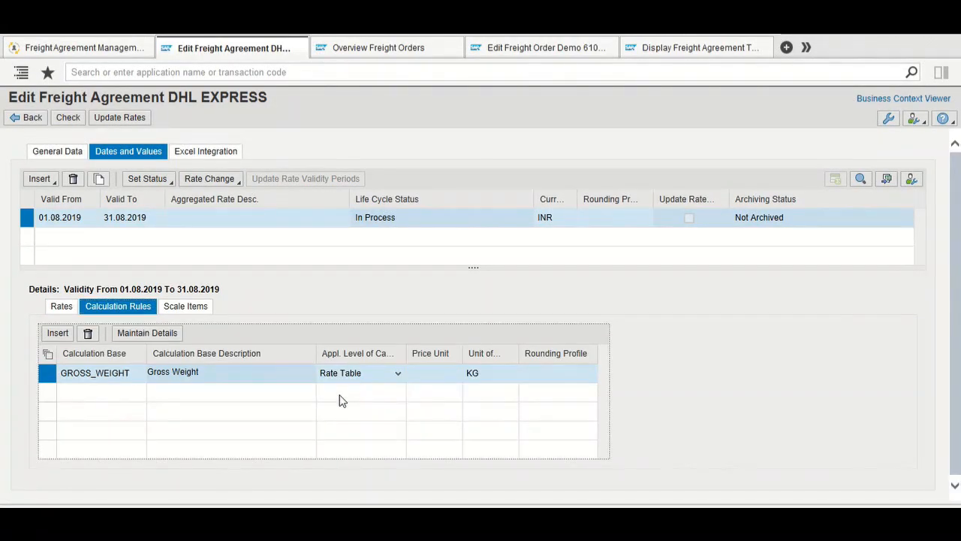
key("Tab")
key("Tab")
key("Tab")
key("Tab")
key("Tab")
key("Tab")
key("Tab")
key("Tab")
key("Tab")
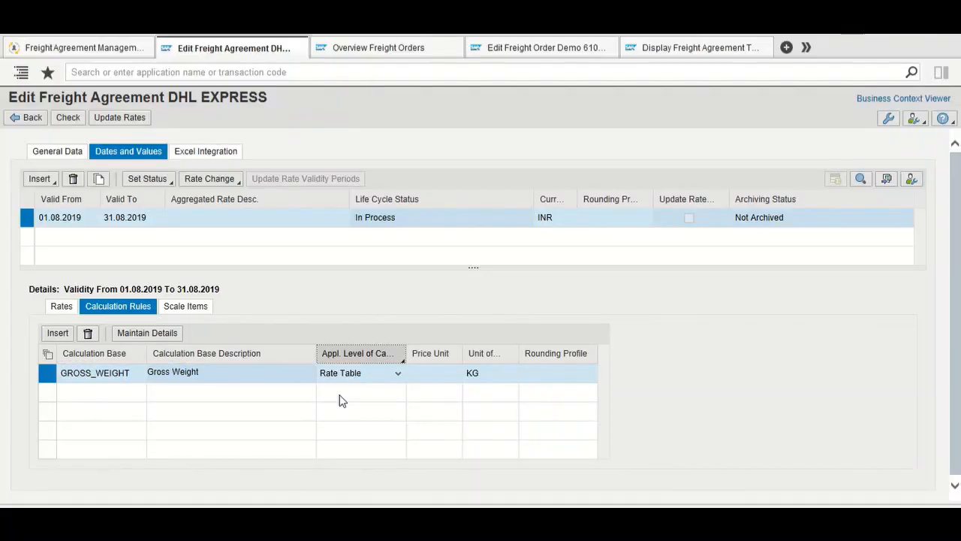
key("Tab")
key("Tab")
key("Tab")
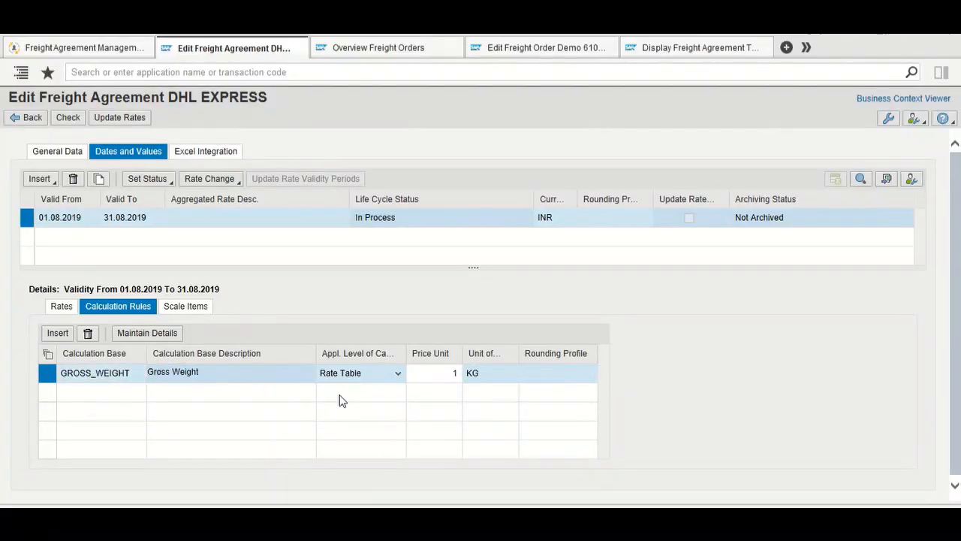
type("1")
Set the rate validity period's status to Released and return to the freight agreement's main view.
left_click(147, 179)
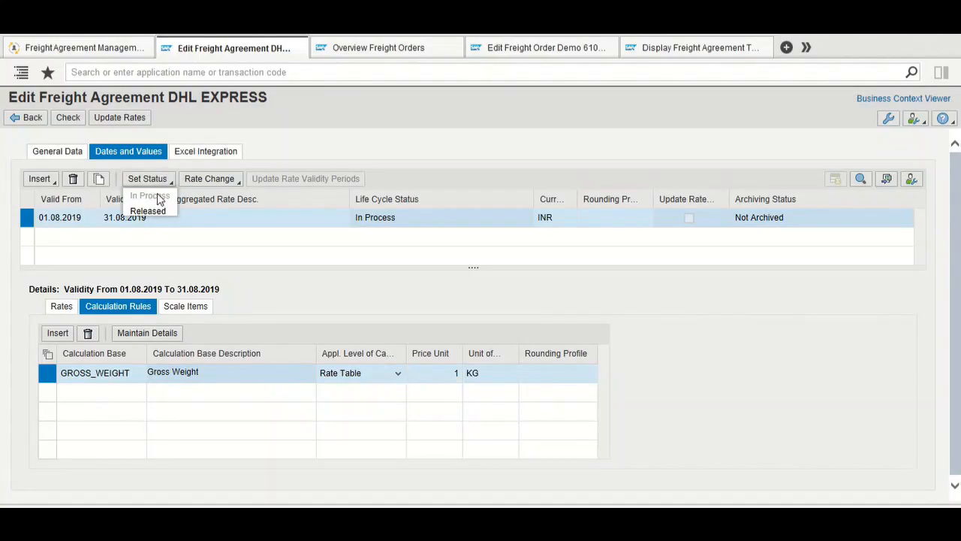
left_click(160, 213)
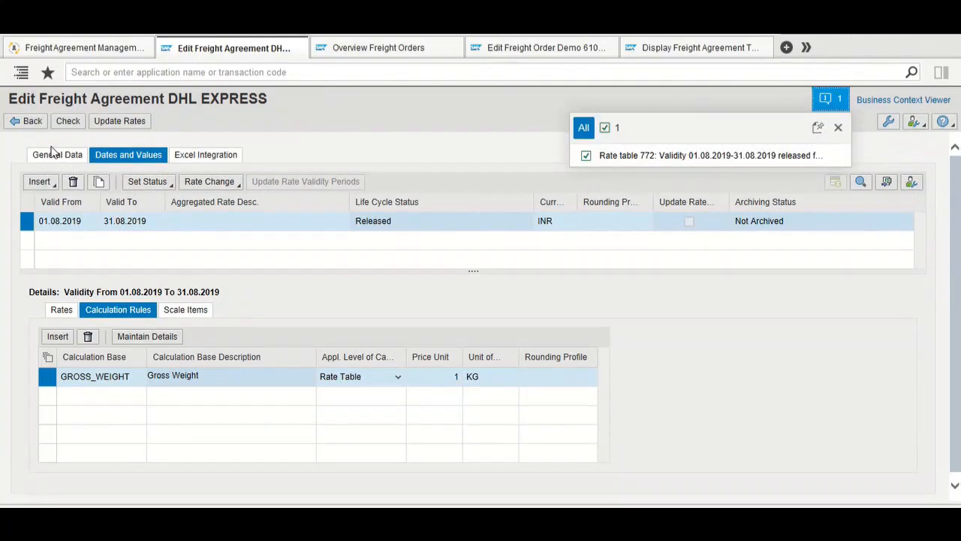
left_click(31, 121)
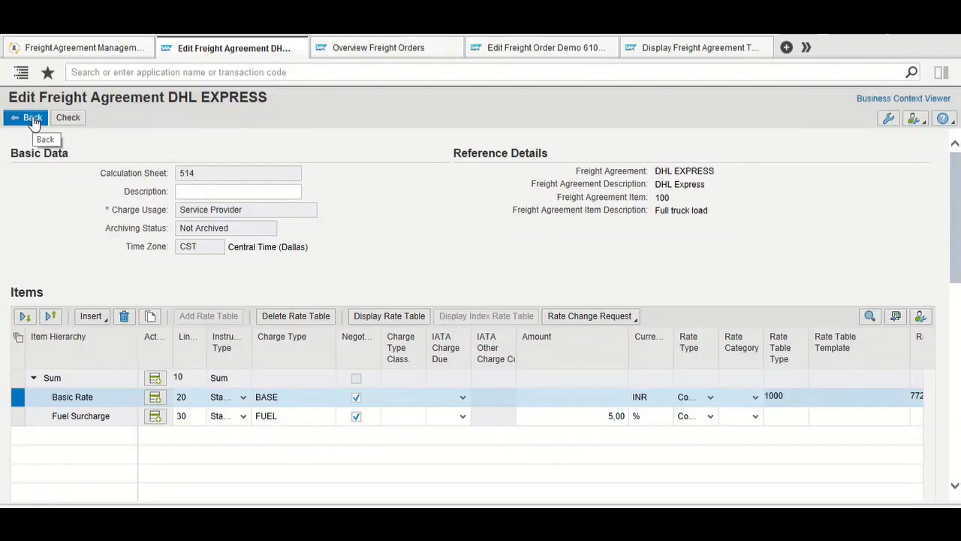
left_click(31, 121)
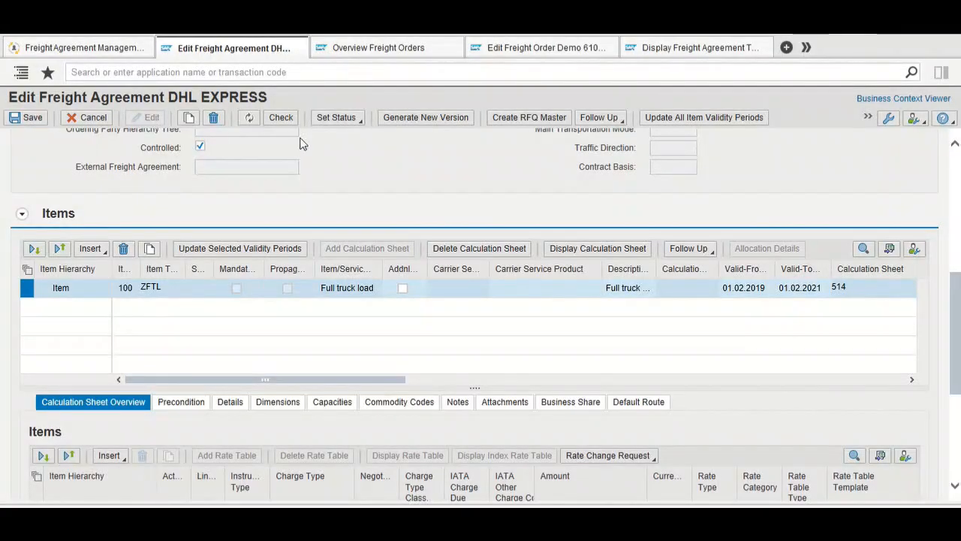
Save and close the open demo freight order, copying its document number before closing it.
left_click(529, 49)
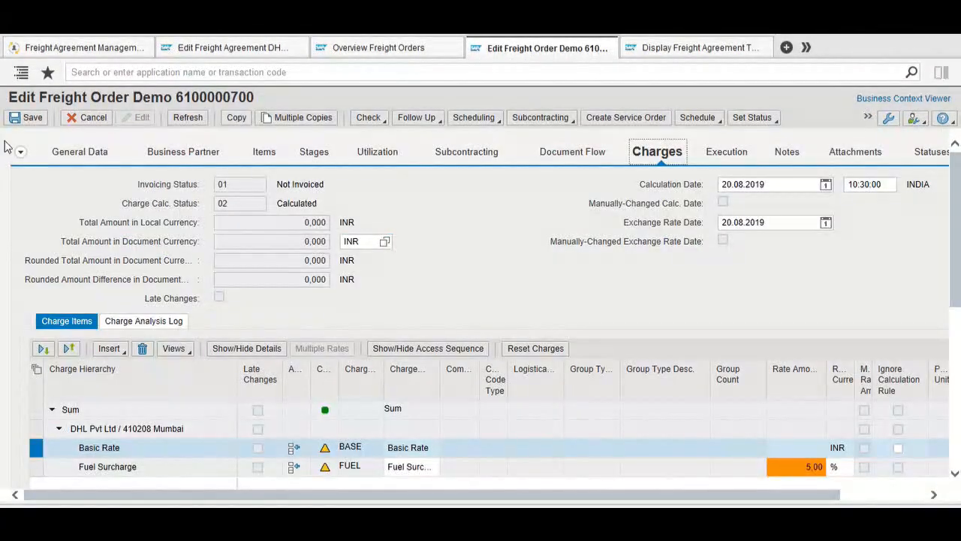
left_click(30, 118)
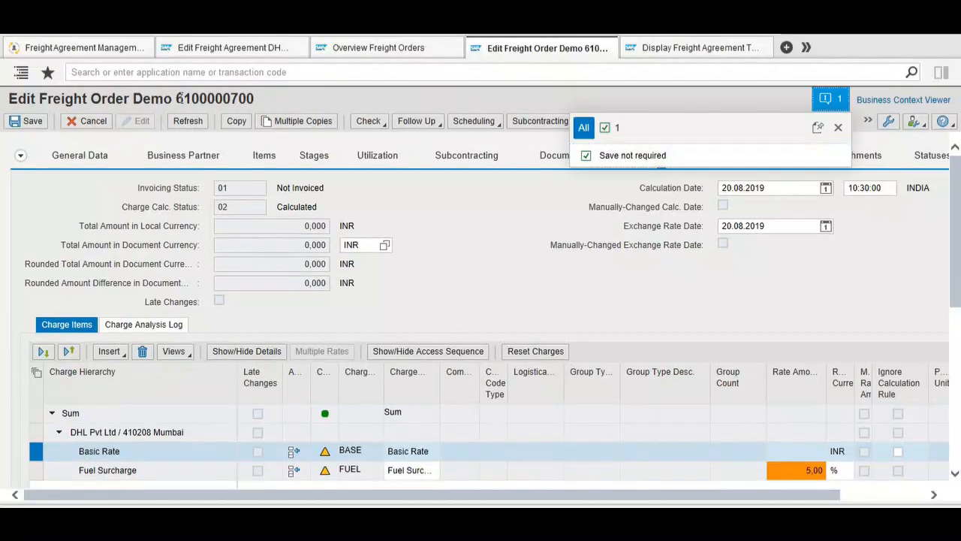
left_click_drag(178, 99, 268, 98)
key("ctrl+c")
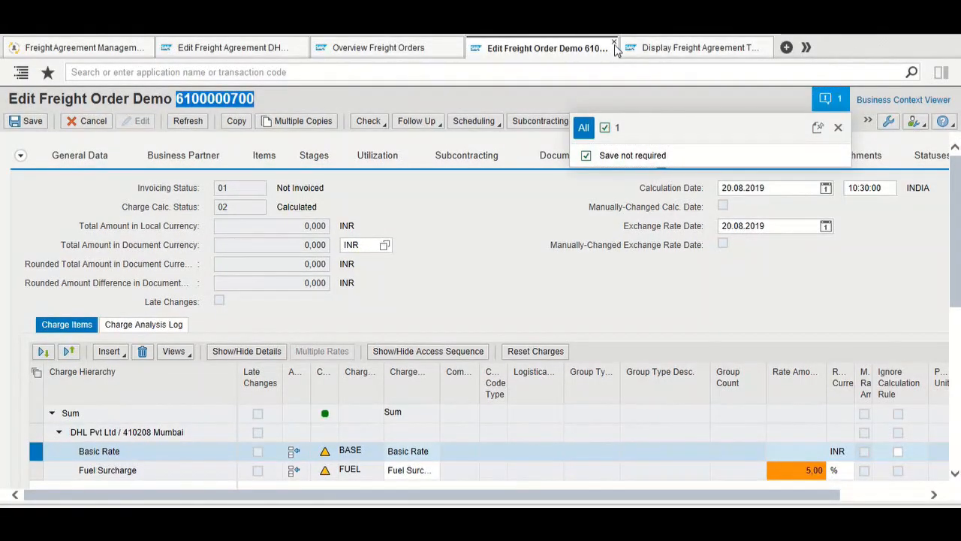
left_click(614, 44)
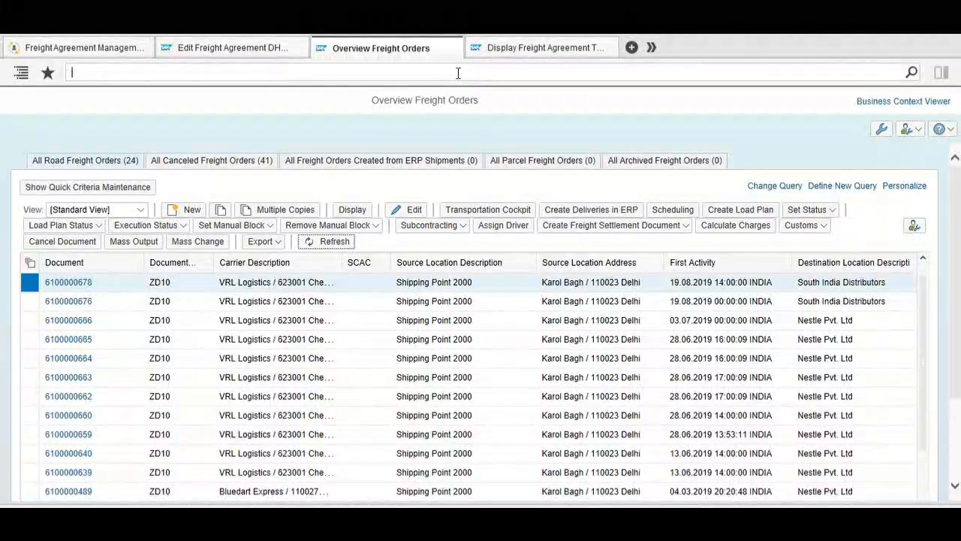
Find the display road freight order application and open the demo freight order with the copied document number.
type("display")
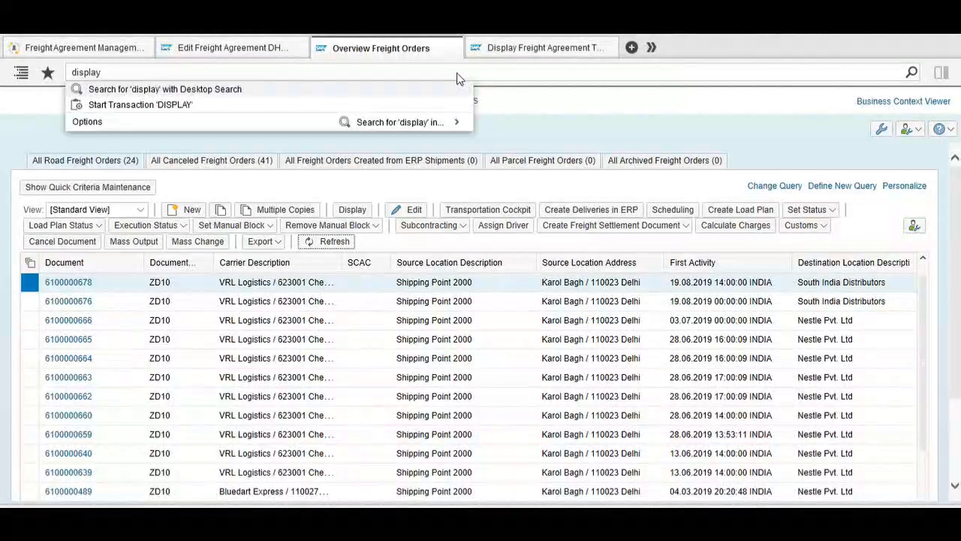
type(" freight o")
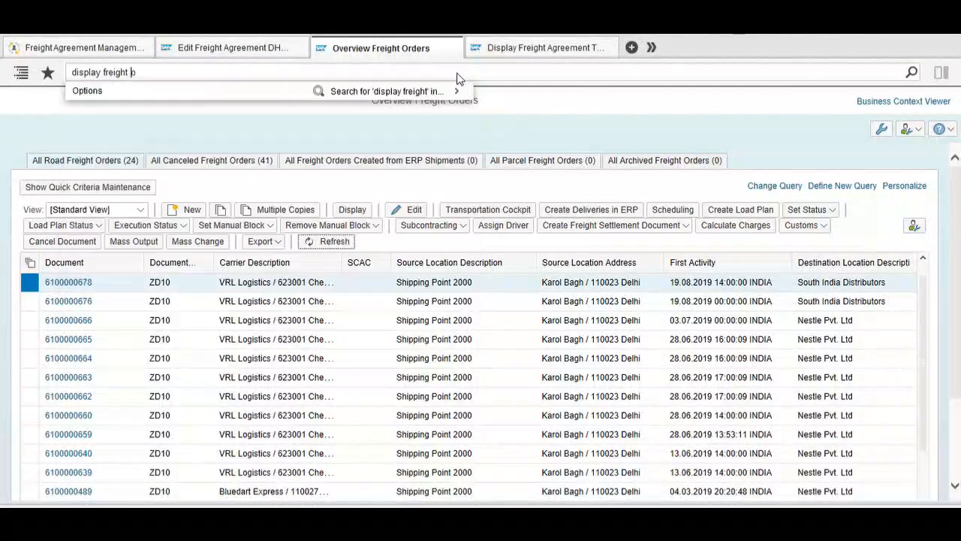
key("Down")
key("Down")
key("Return")
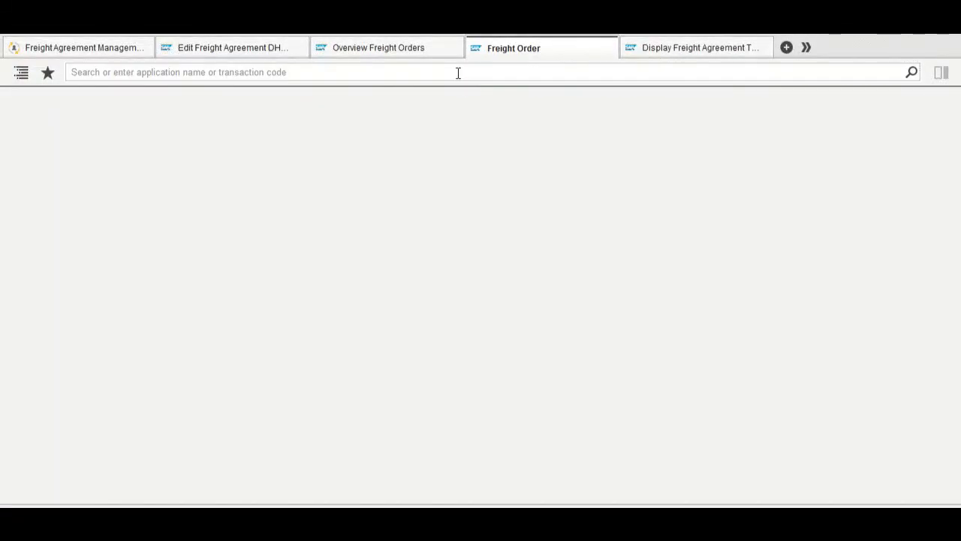
key("ctrl+v")
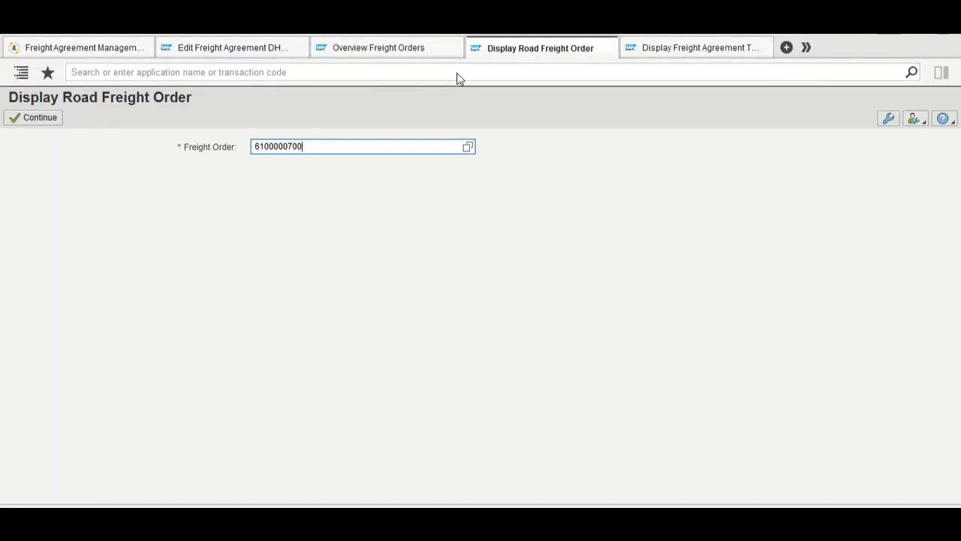
left_click(36, 122)
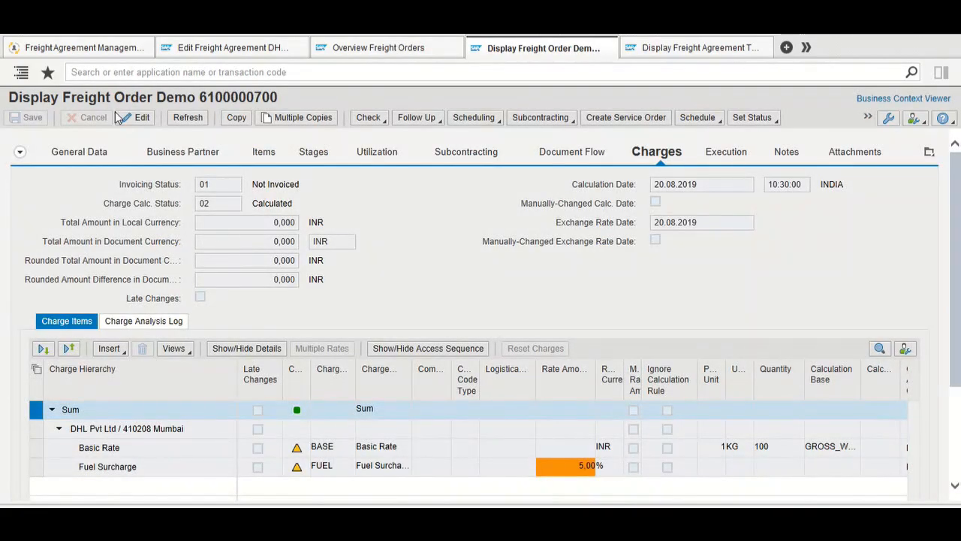
Calculate the charges of the freight order in edit mode and dismiss the resulting message.
left_click(869, 120)
mouse_move(855, 201)
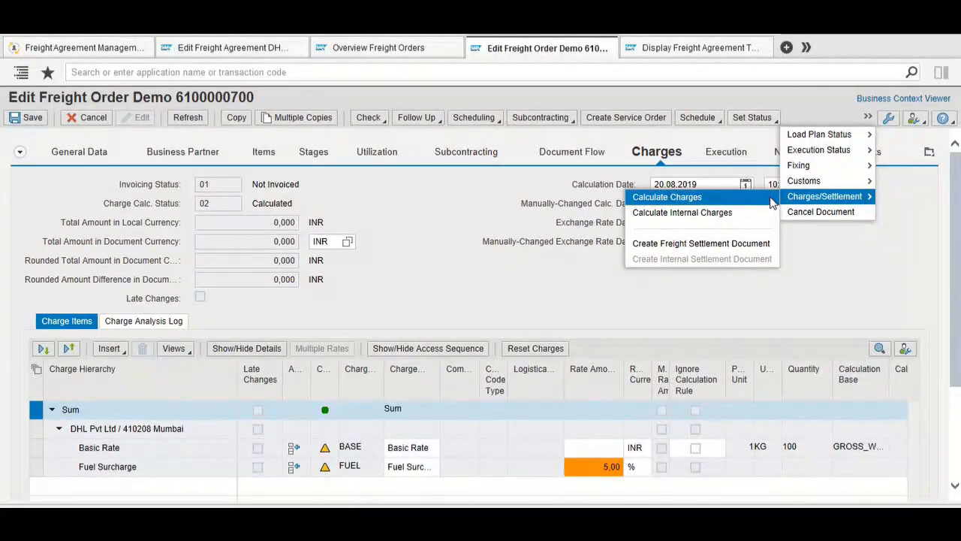
left_click(667, 197)
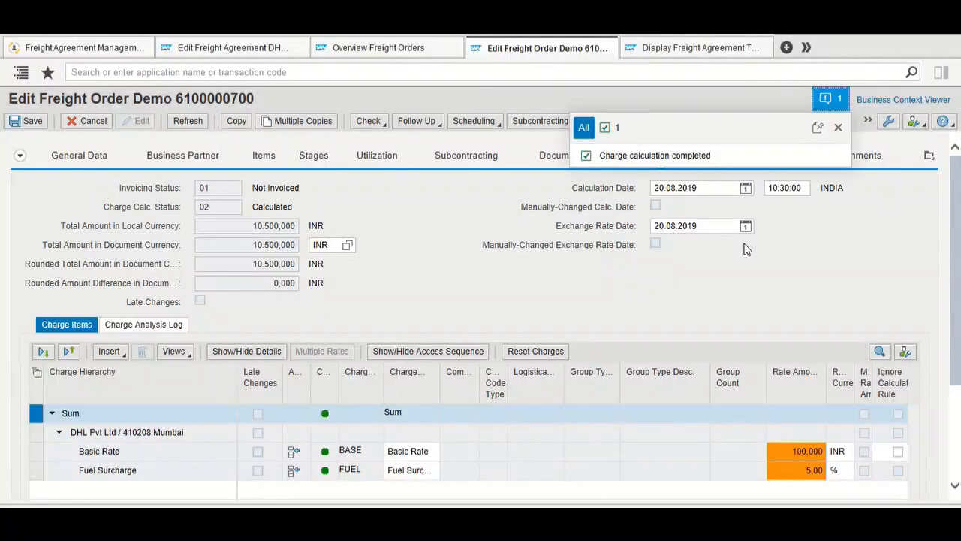
left_click(837, 127)
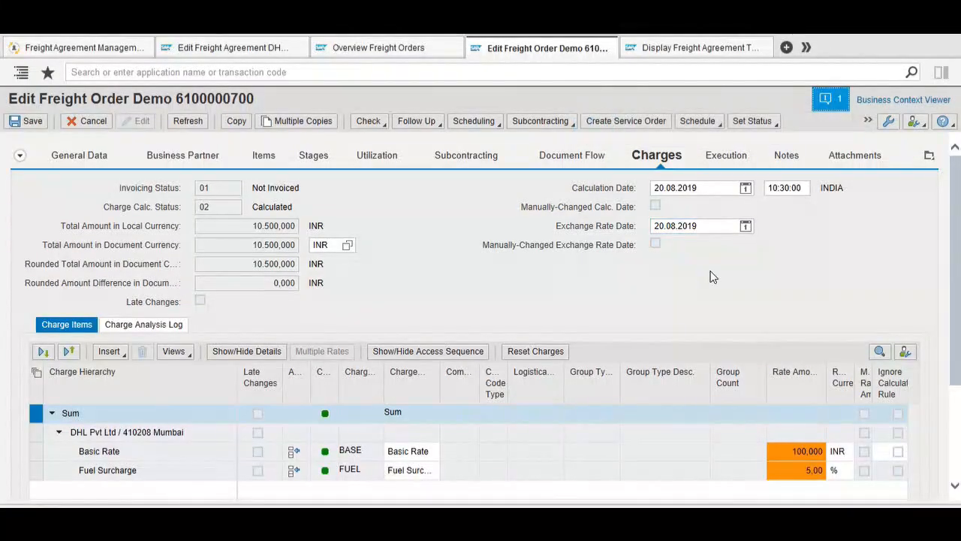
Examine the Basic Rate charge's details, including its calculation rules and the logistical data used for the rate table.
scroll(710, 270, "down", 3)
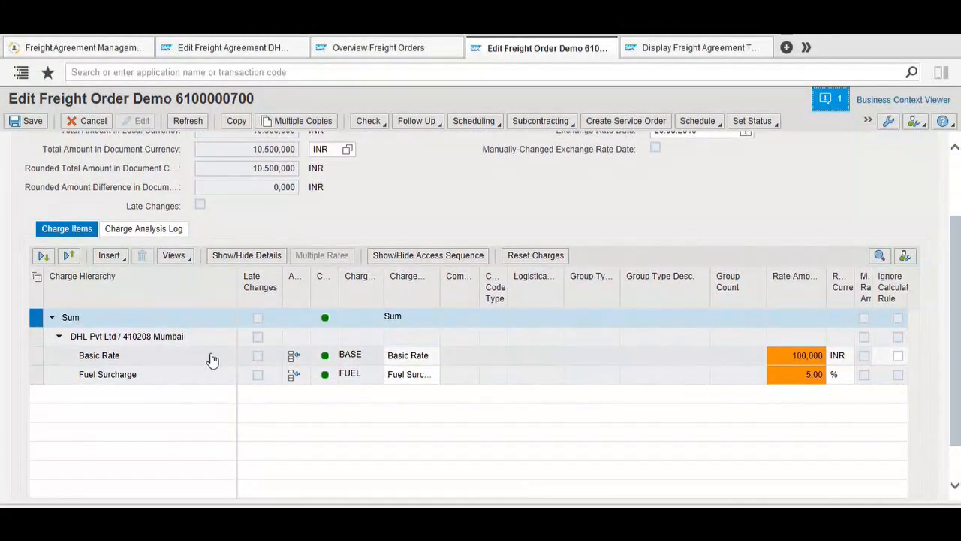
left_click(212, 360)
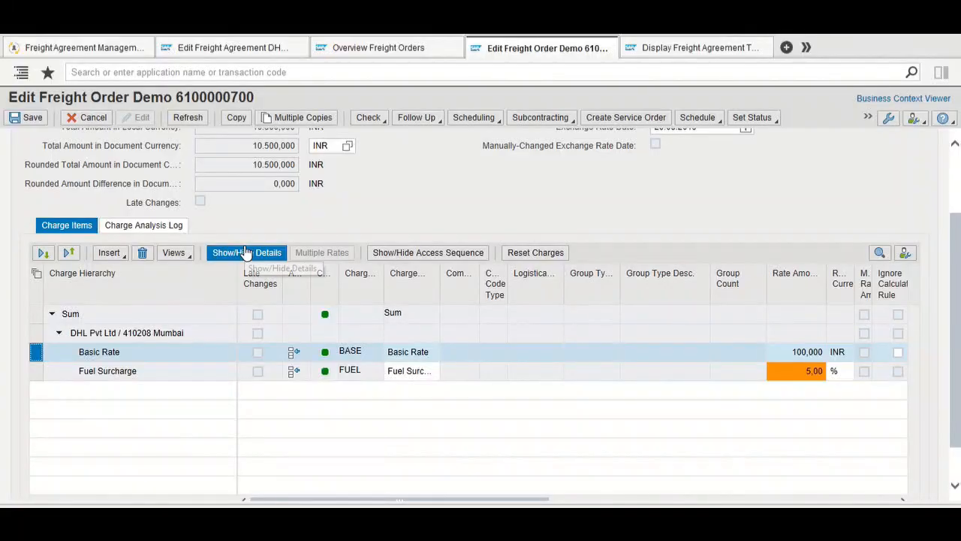
left_click(246, 253)
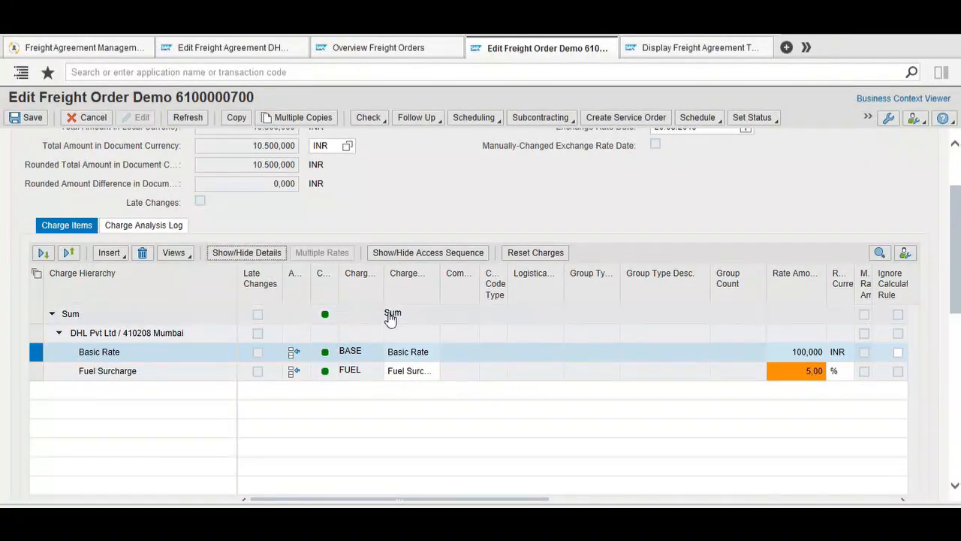
scroll(491, 392, "down", 5)
scroll(492, 392, "down", 1)
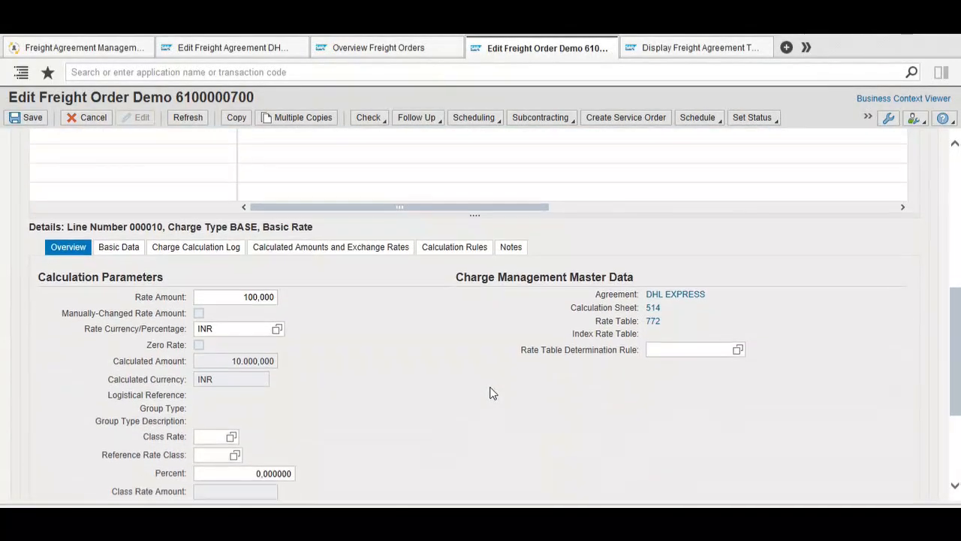
left_click(461, 253)
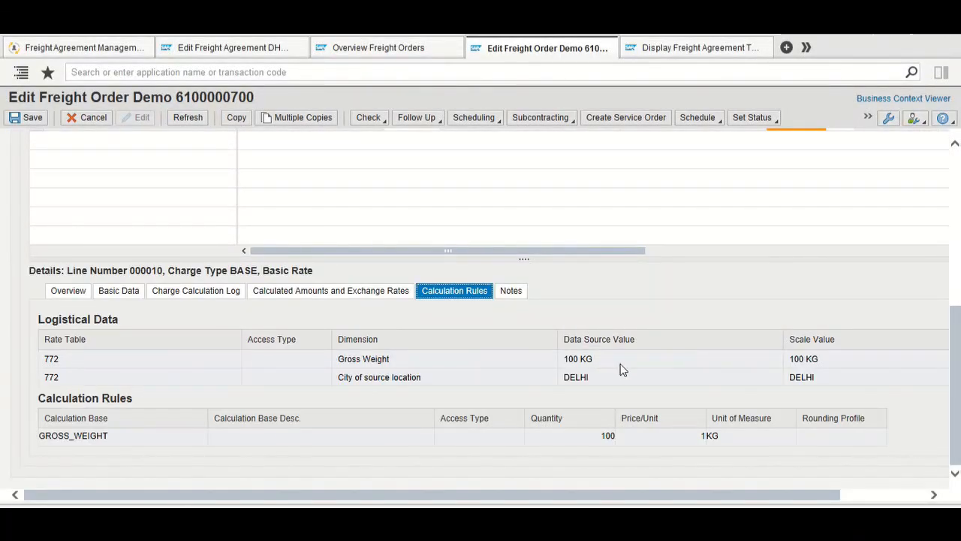
left_click(575, 381)
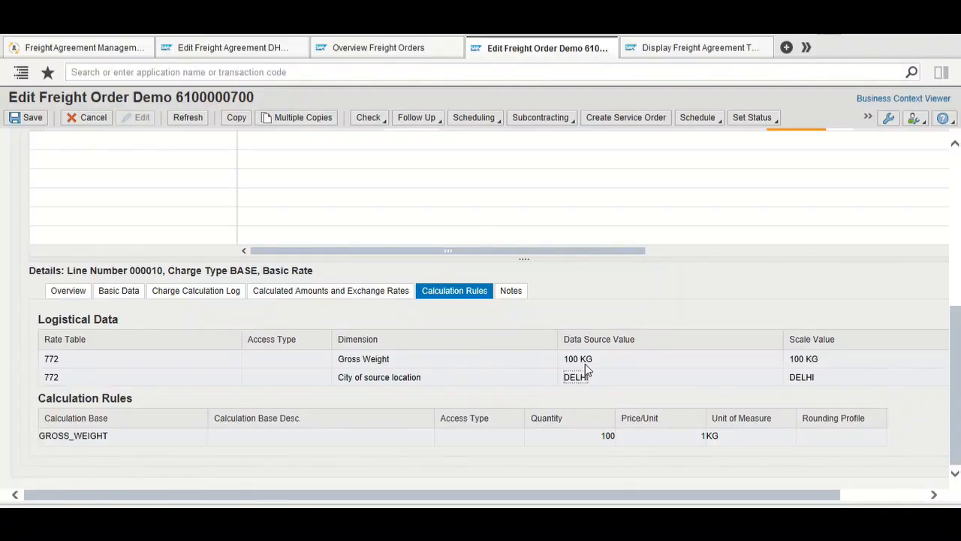
Review the calculated amounts of the Basic Rate and Fuel Surcharge, widening the Calculated Amount column to read them.
scroll(682, 245, "up", 1)
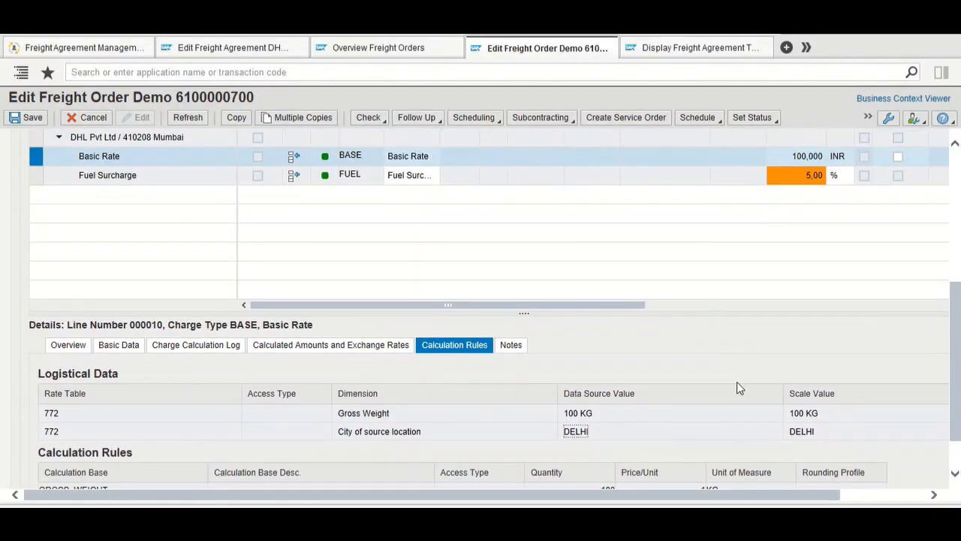
scroll(736, 383, "up", 2)
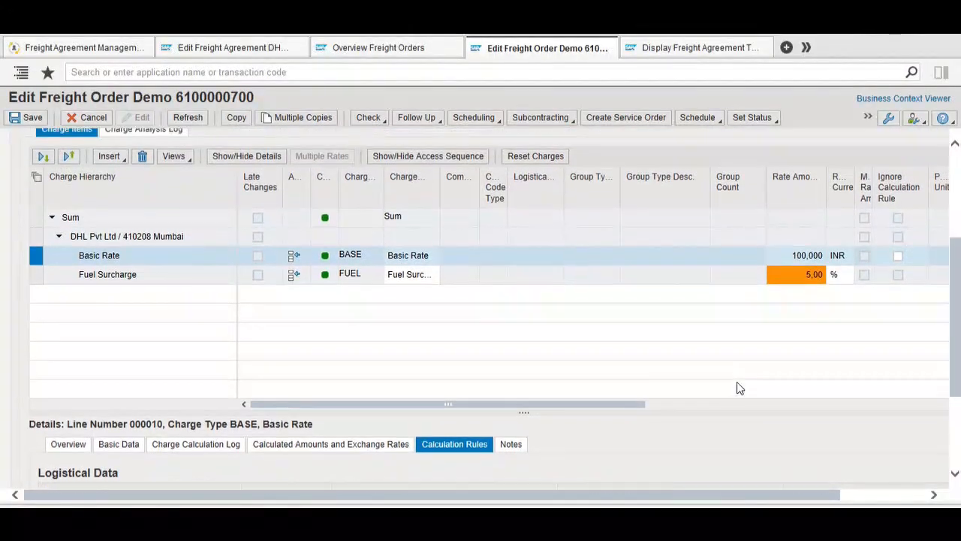
scroll(736, 387, "up", 2)
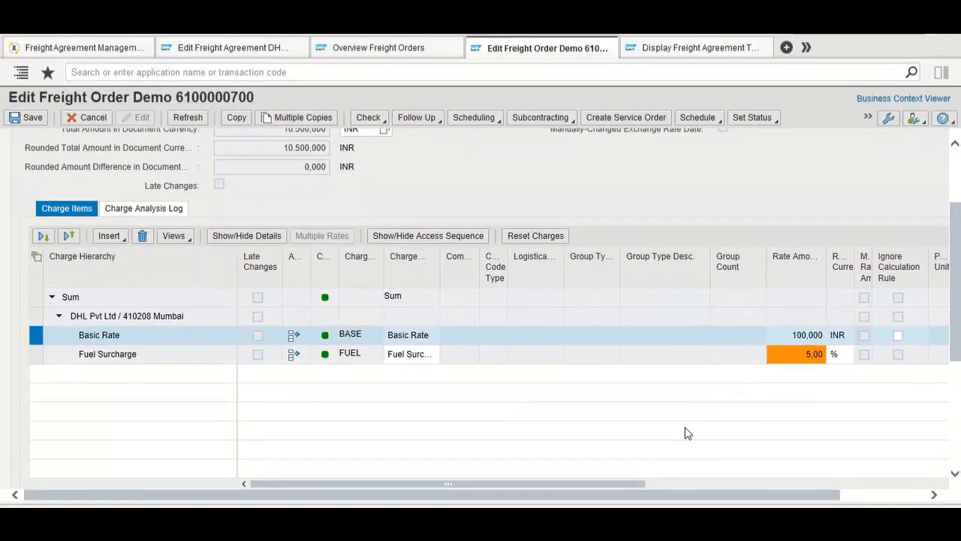
scroll(671, 446, "down", 1)
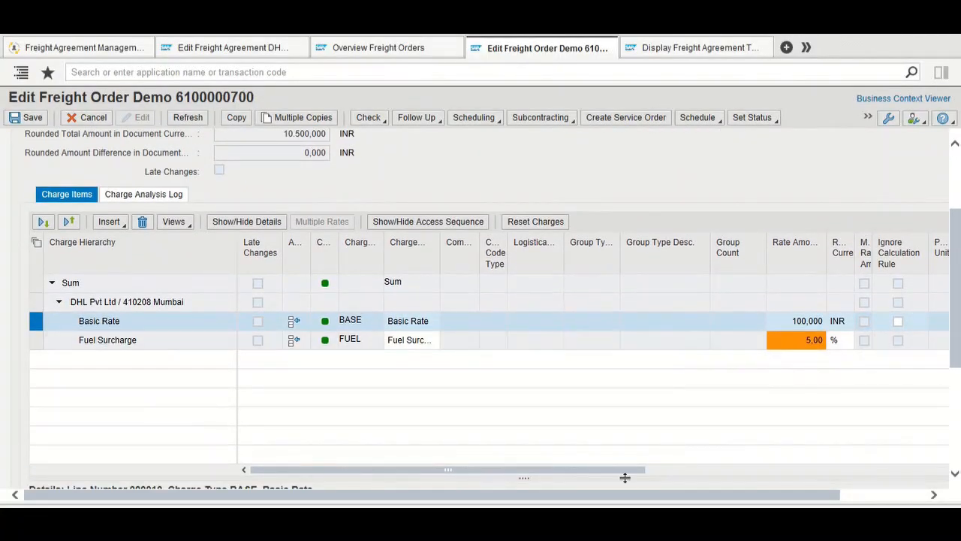
left_click_drag(624, 471, 795, 451)
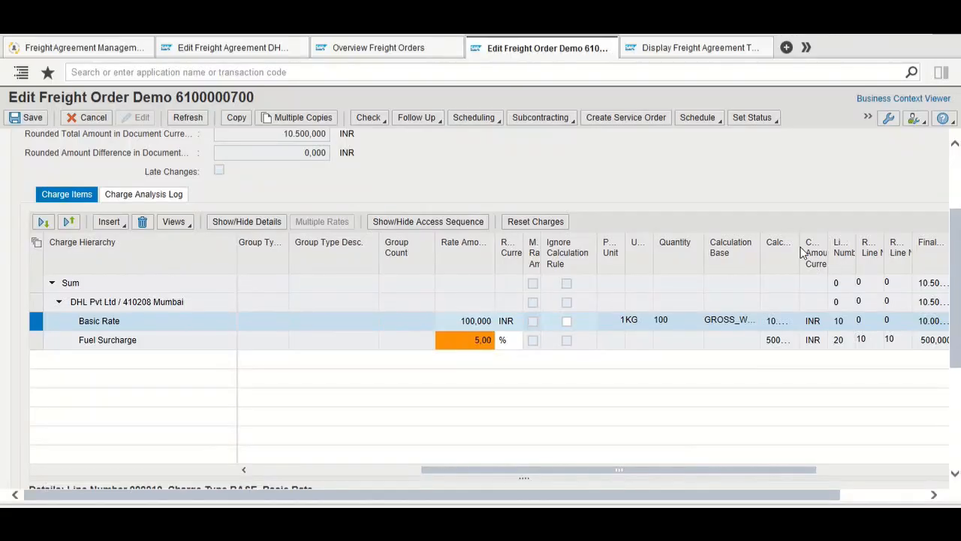
left_click_drag(801, 242, 841, 241)
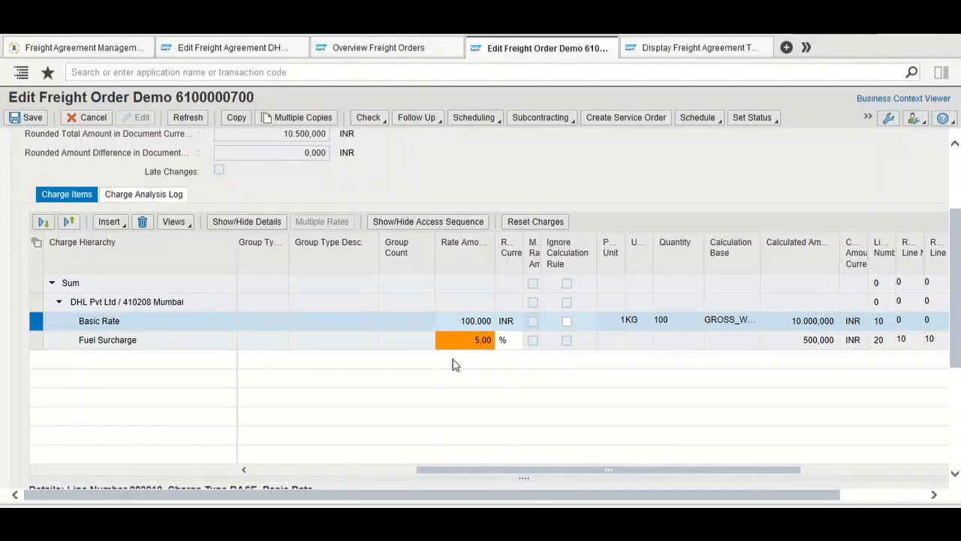
left_click_drag(761, 468, 471, 474)
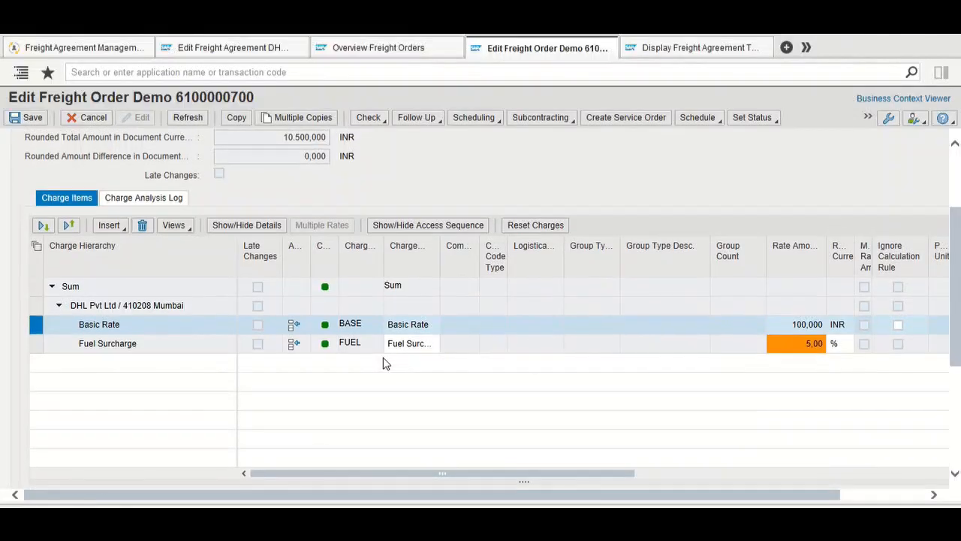
Check the gross weight of the freight order's active vehicle item ZTM_TRUCK10.
scroll(384, 361, "up", 3)
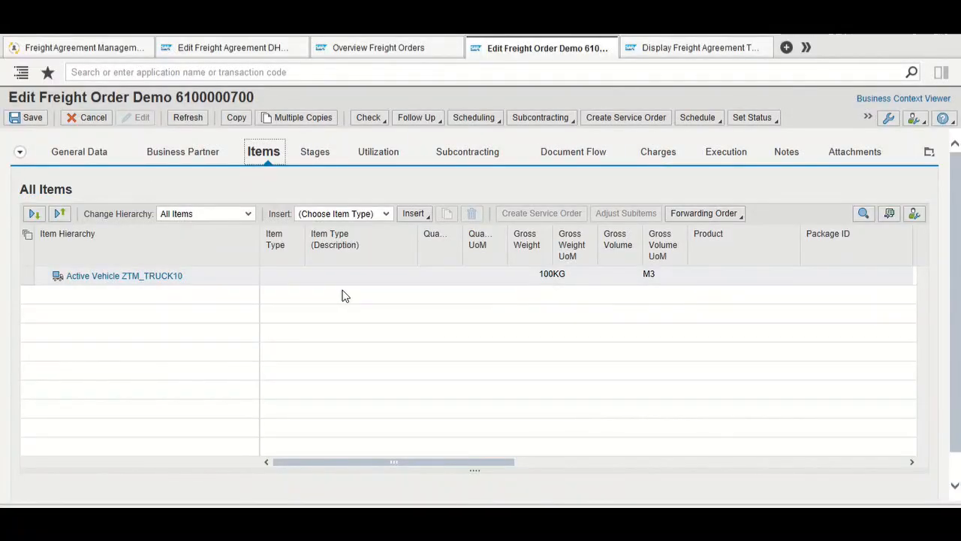
left_click(338, 283)
left_click(348, 282)
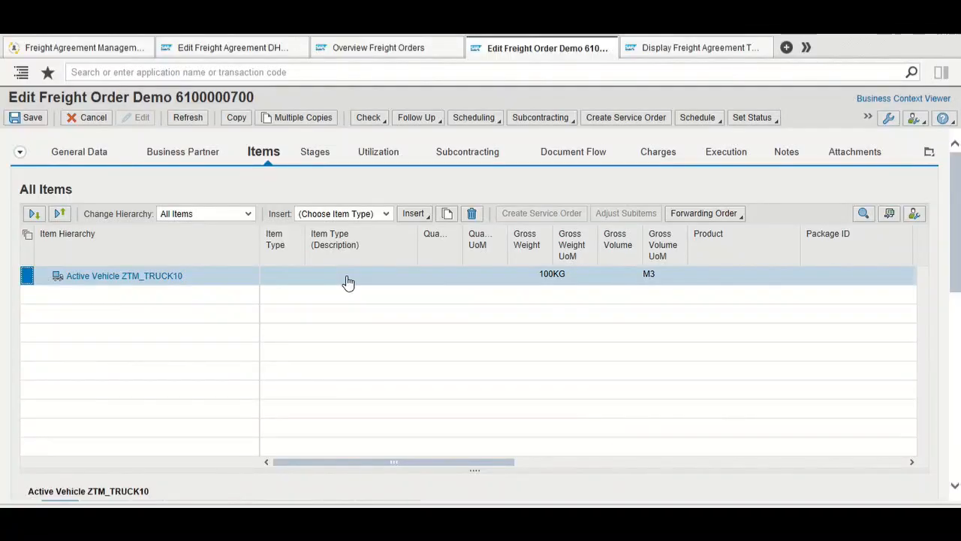
Examine the Basic Rate's rate table in the DHL EXPRESS agreement's calculation sheet, including its calculation rules and weight-scale rates.
left_click(267, 49)
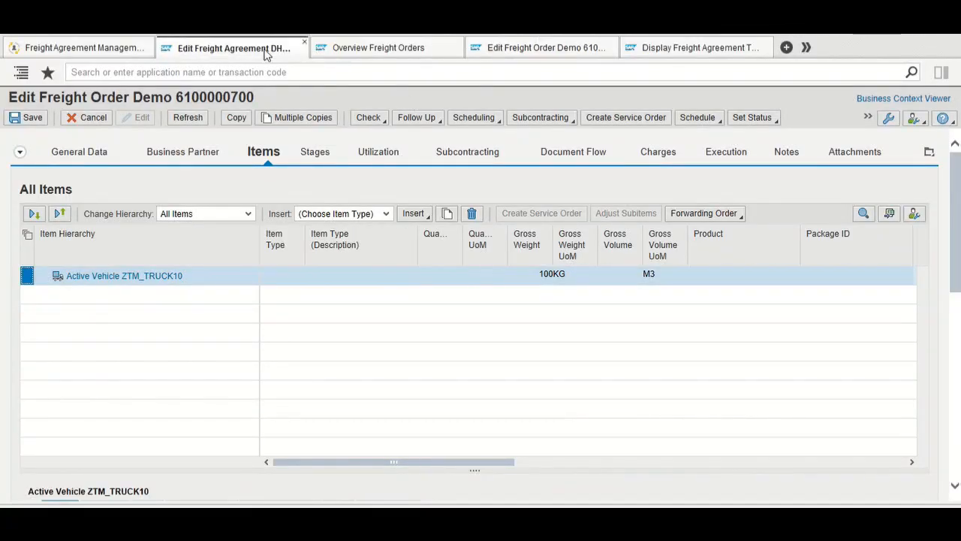
left_click(838, 128)
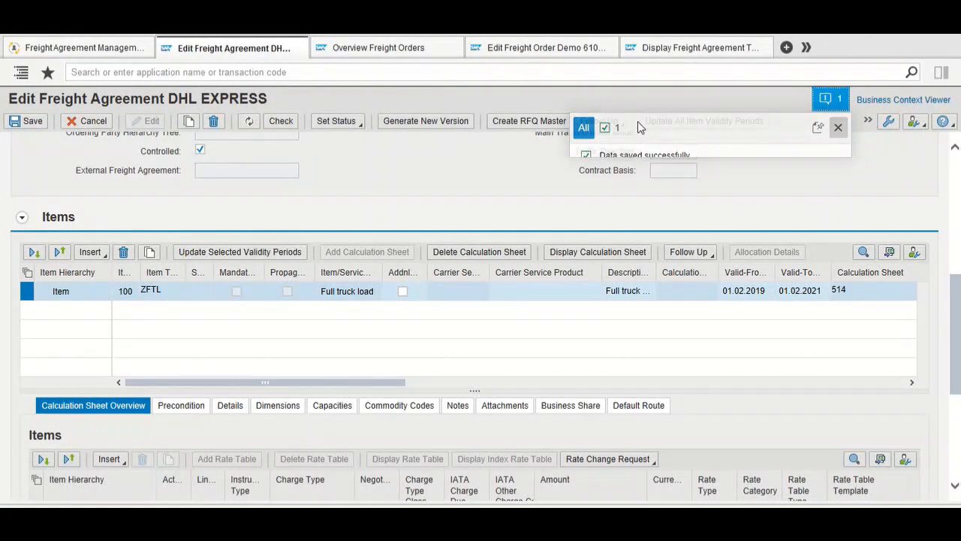
left_click(563, 251)
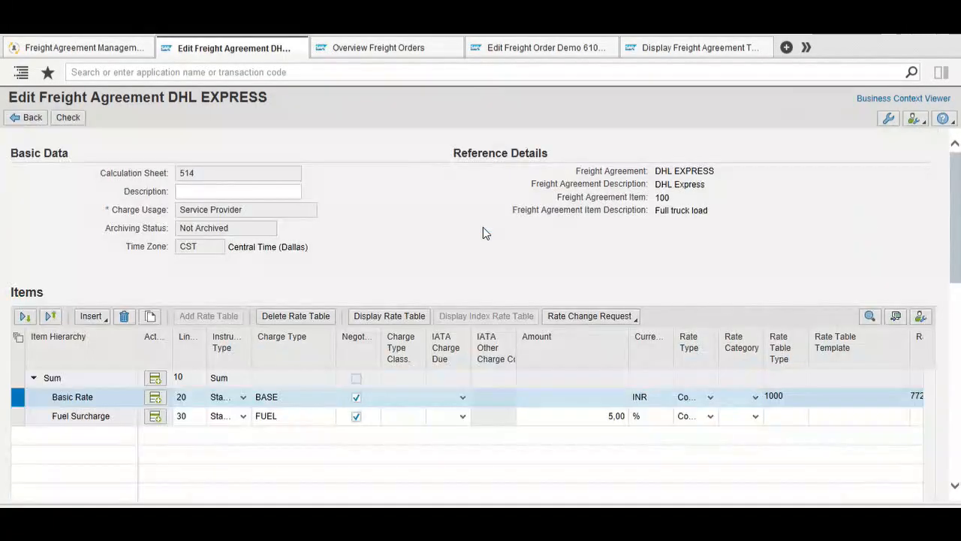
left_click(370, 322)
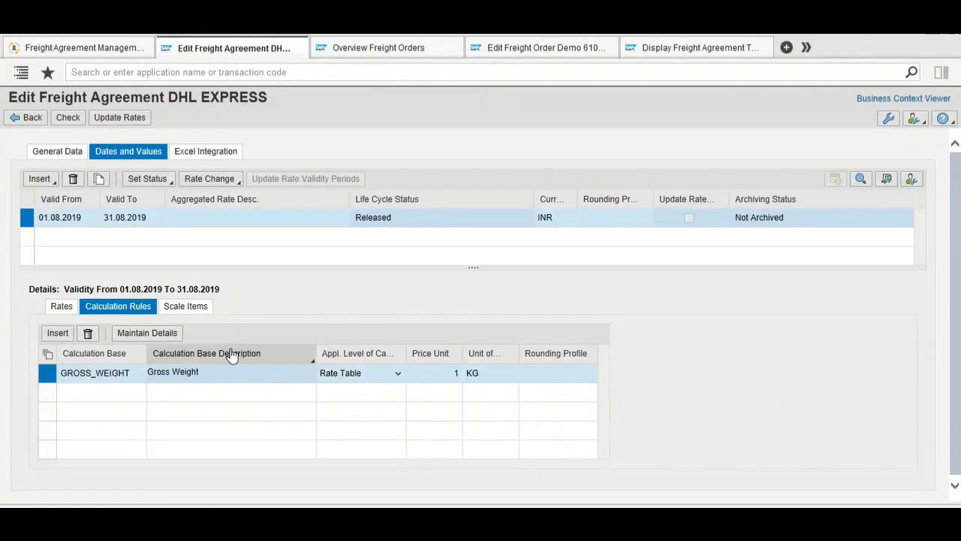
left_click(63, 307)
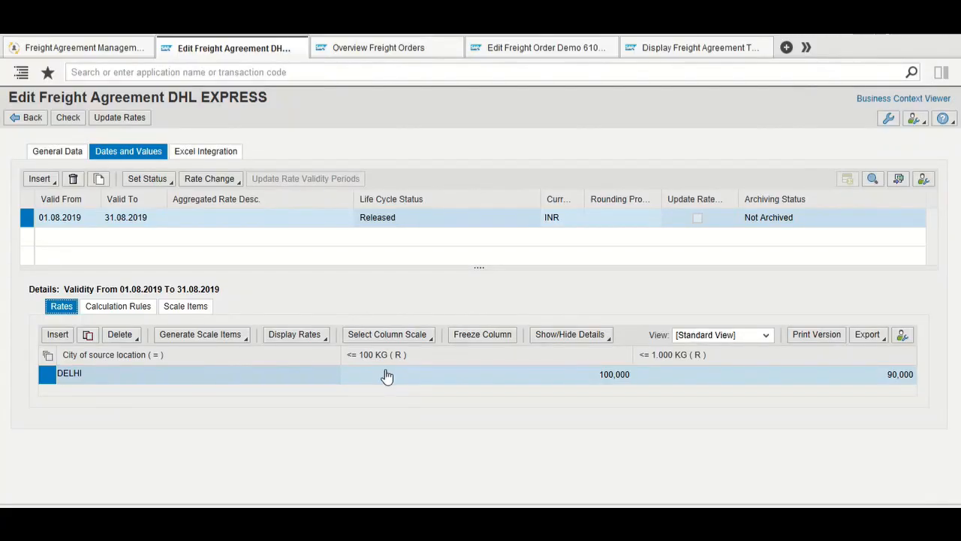
Set the Basic Rate's chargeable quantity to 500 KG in the demo freight order's charge items.
left_click(498, 50)
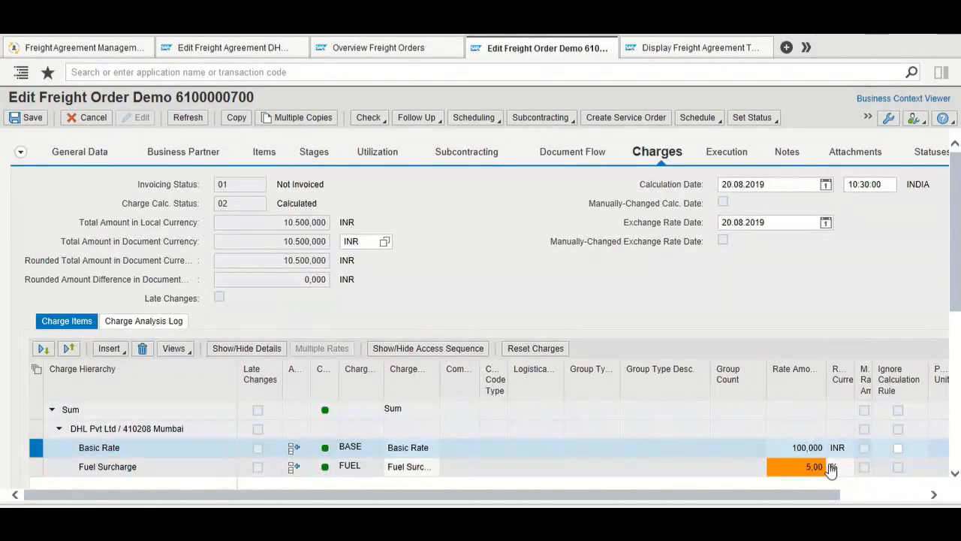
left_click(871, 494)
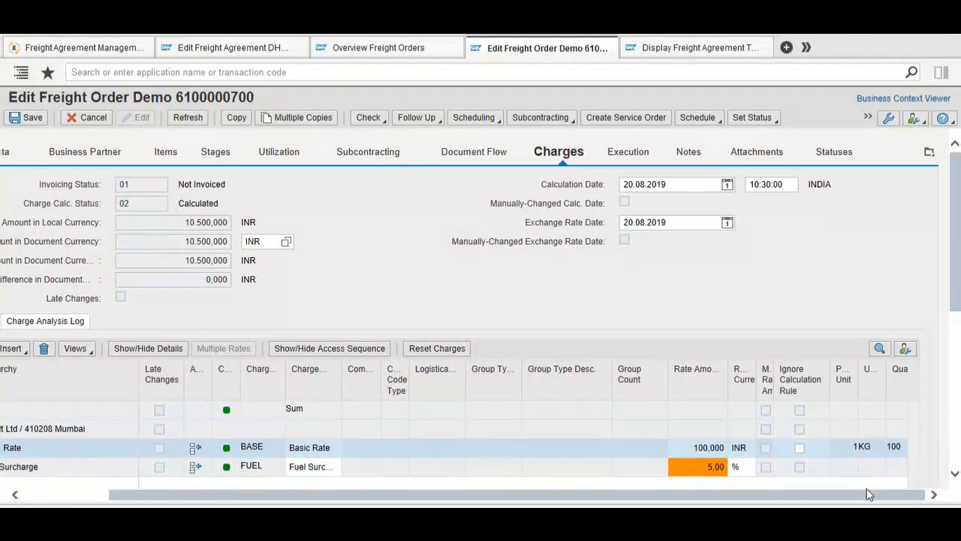
scroll(957, 364, "down", 2)
scroll(957, 364, "down", 1)
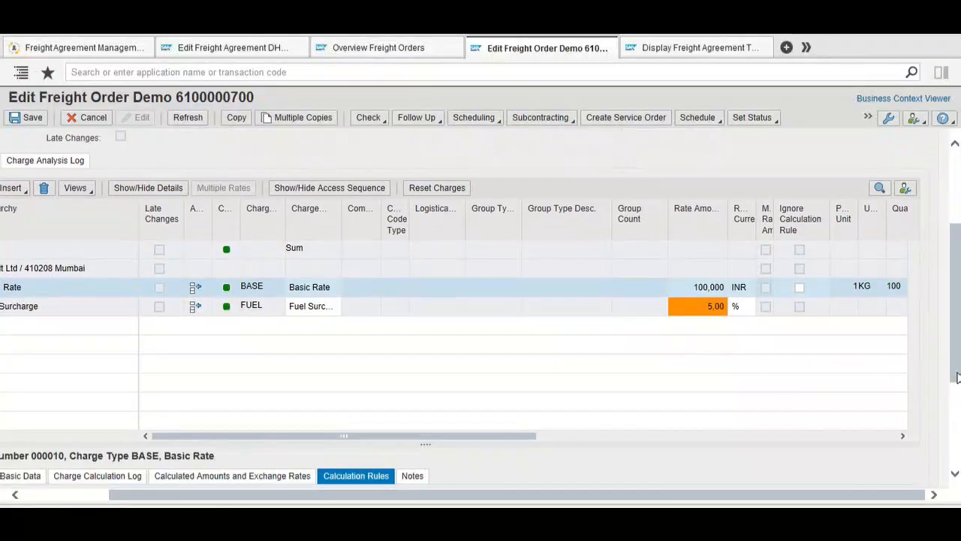
left_click(759, 436)
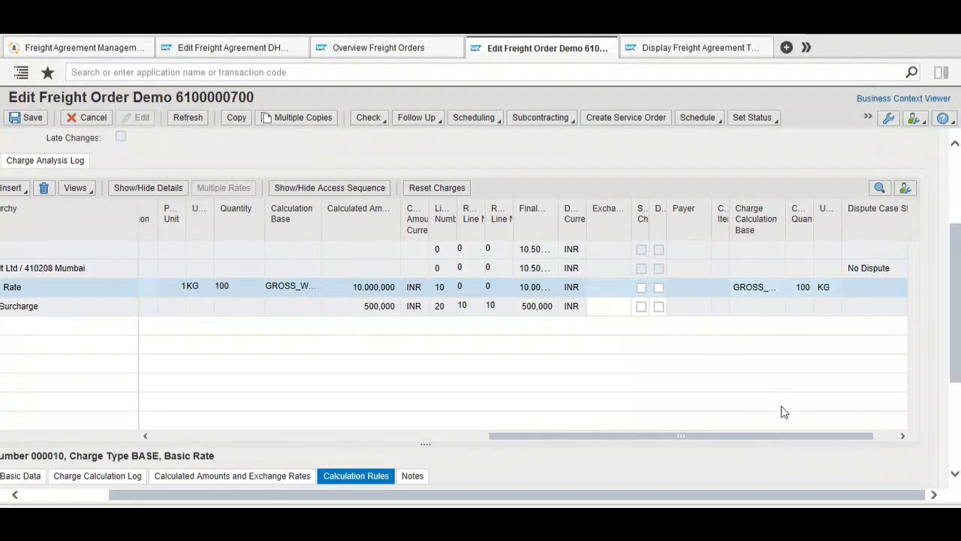
double_click(802, 288)
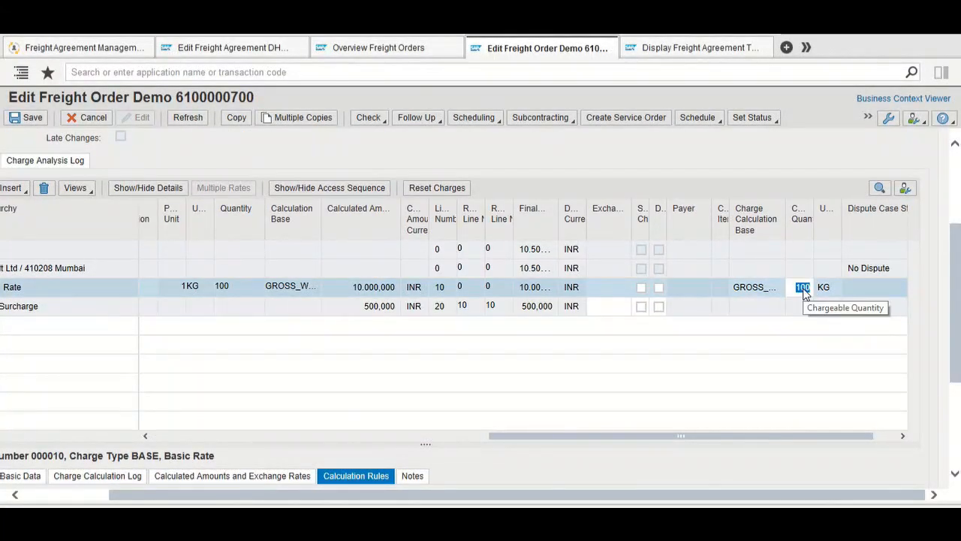
type("500")
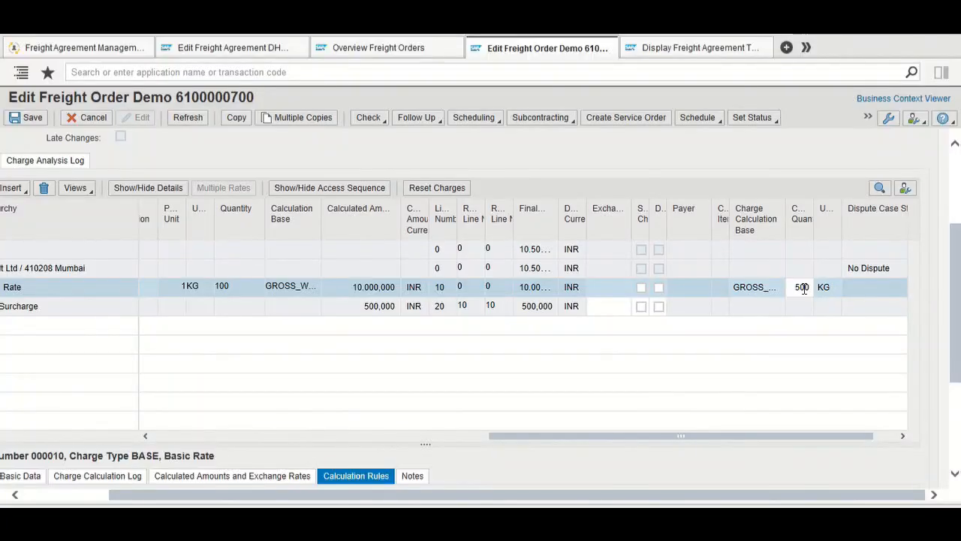
key("Return")
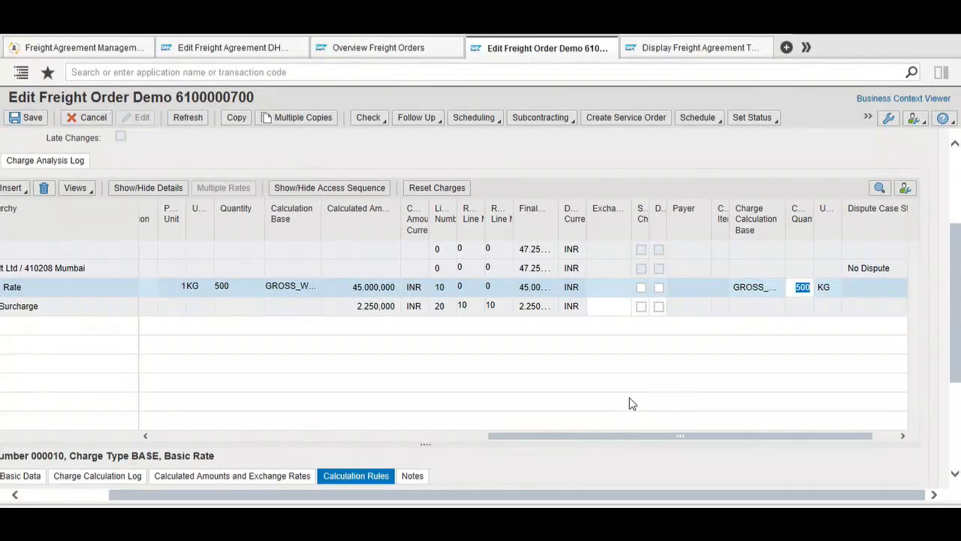
Cancel editing of the freight order and discard its unsaved changes.
left_click(90, 118)
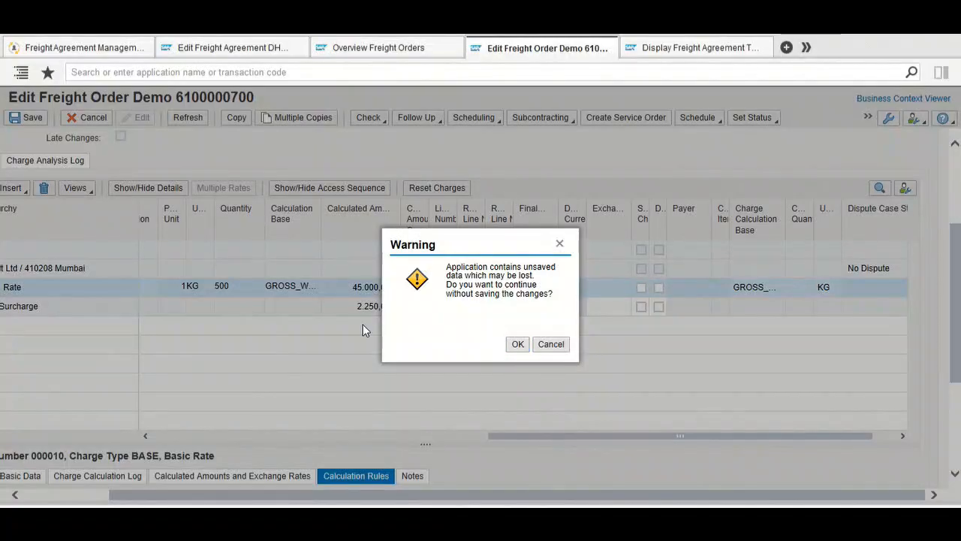
key("Return")
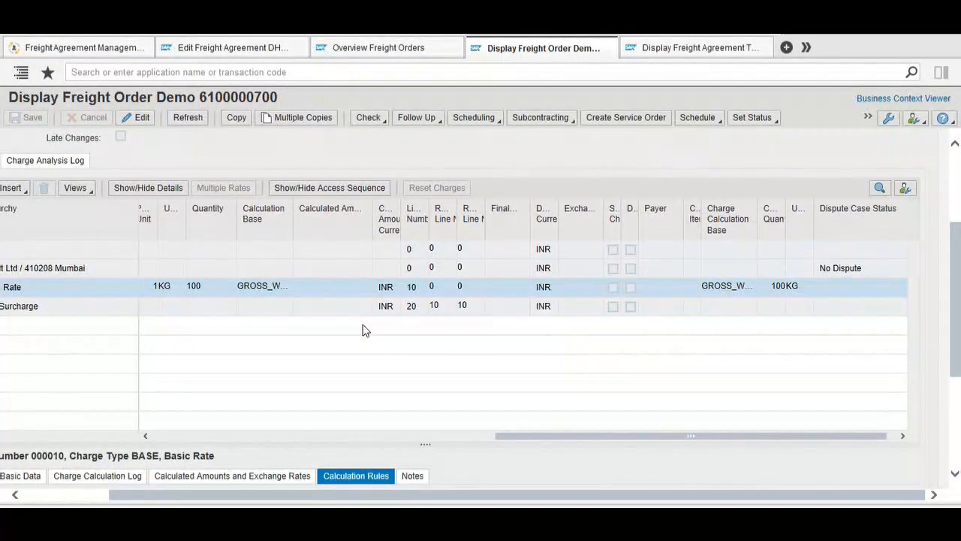
left_click(318, 436)
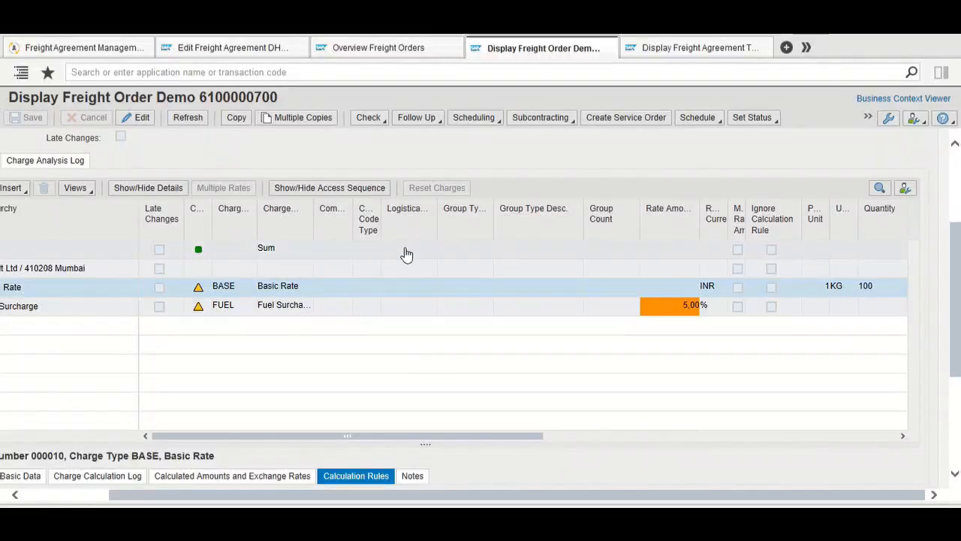
Compare the Delhi rates for both weight brackets in the DHL EXPRESS rate table and return to the freight order.
left_click(256, 54)
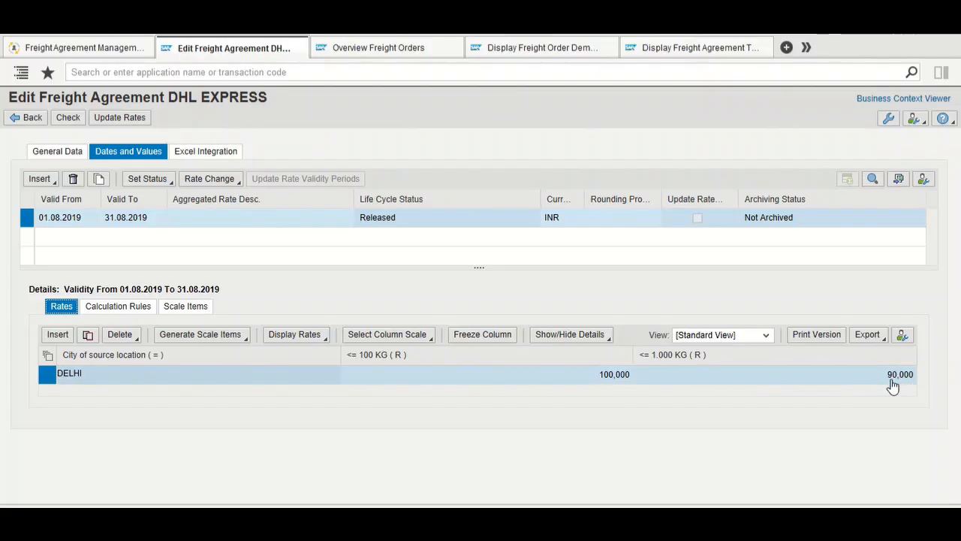
left_click(375, 51)
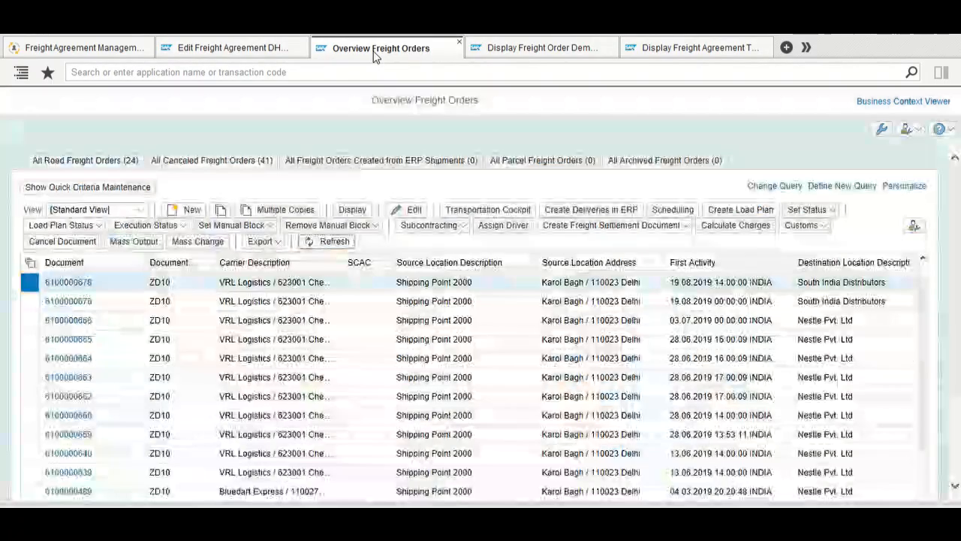
left_click(526, 48)
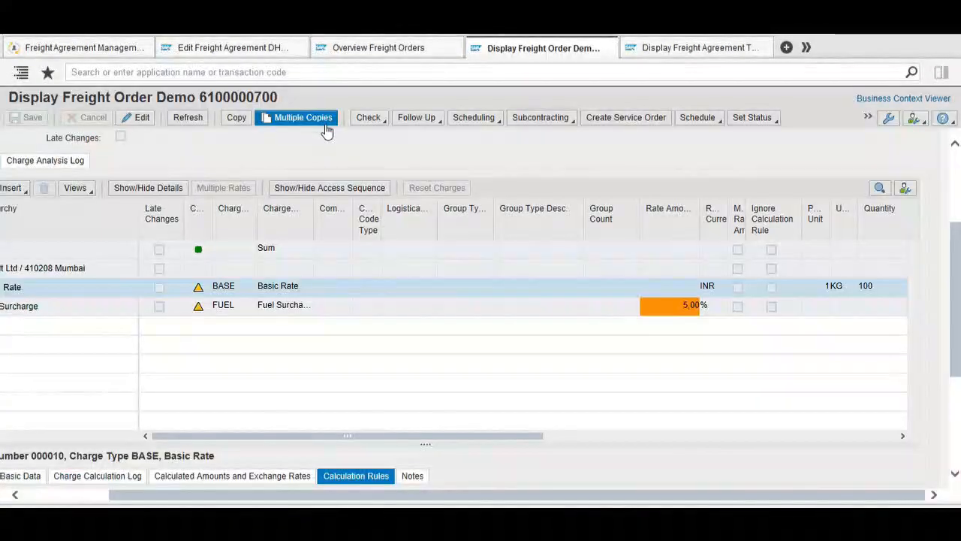
Set the tare weight of active vehicle ZTM_TRUCK10 to 110 KG with the freight order in edit mode.
scroll(330, 163, "up", 4)
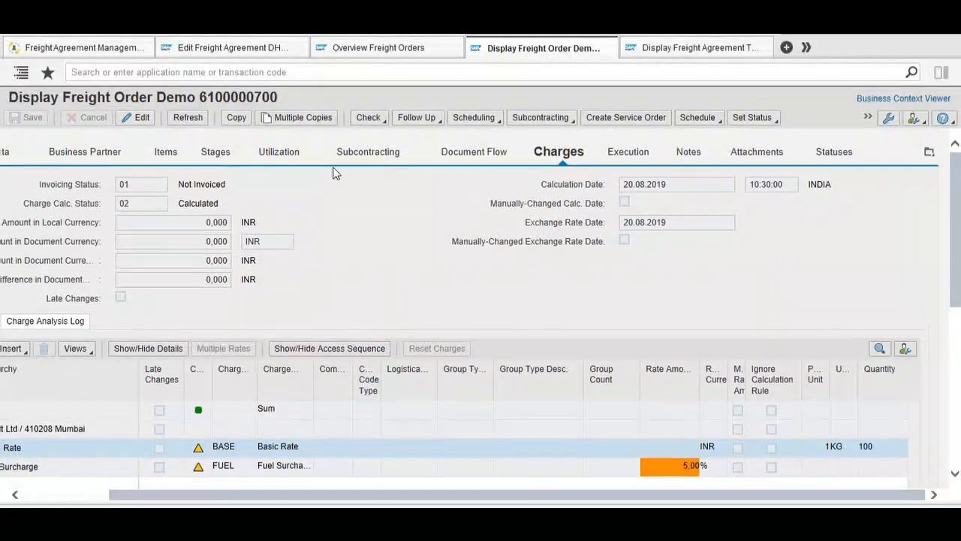
left_click(173, 154)
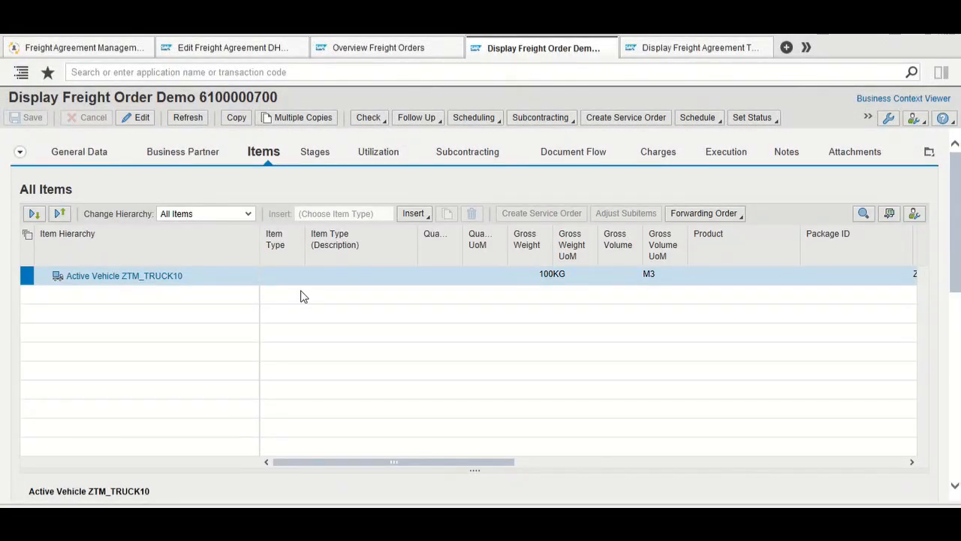
scroll(301, 291, "down", 5)
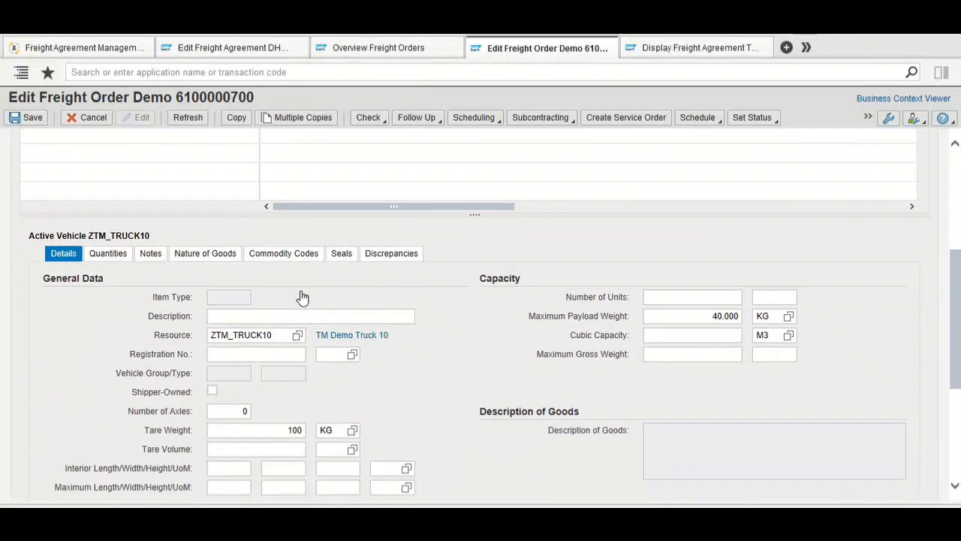
scroll(302, 296, "down", 1)
left_click(301, 391)
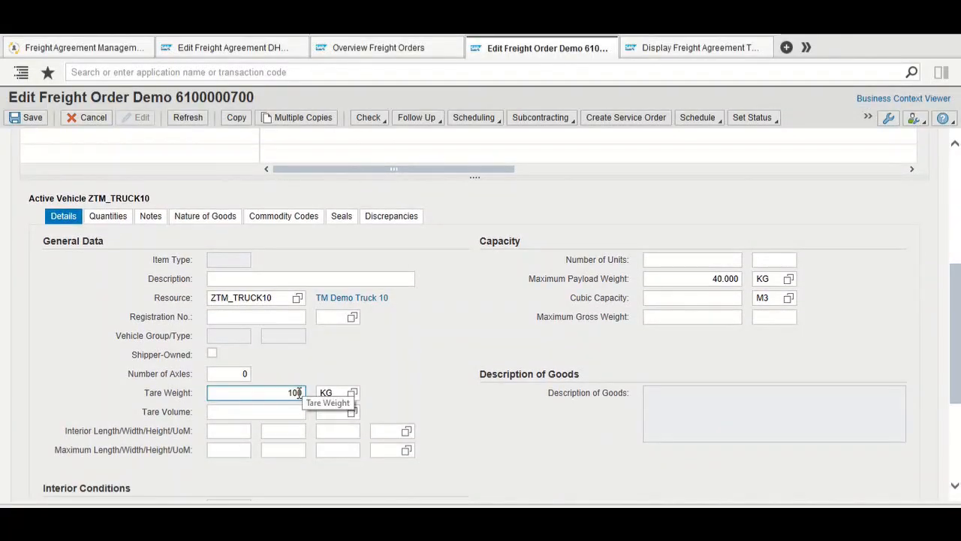
key("BackSpace")
key("BackSpace")
type("10")
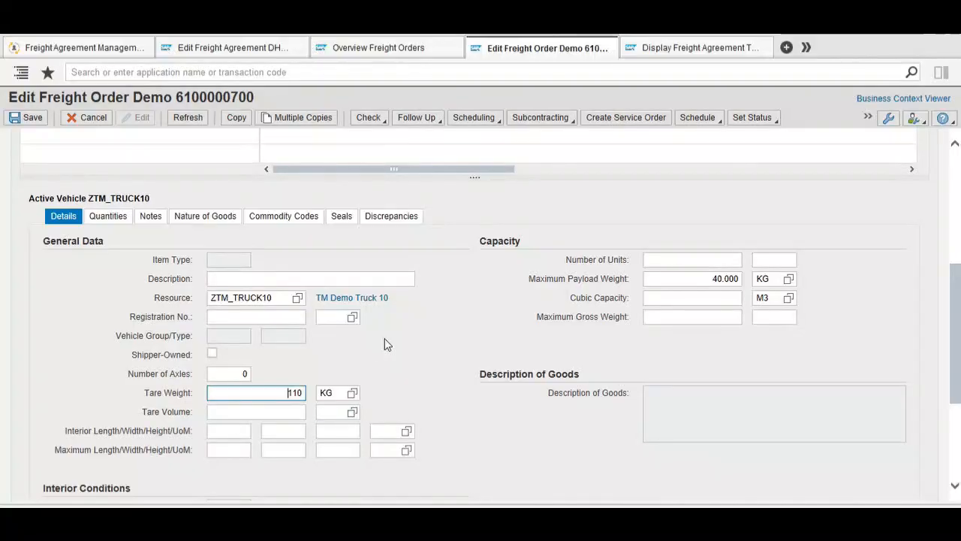
Calculate the charges again, save the freight order and dismiss the resulting messages.
scroll(386, 343, "up", 4)
scroll(386, 343, "up", 3)
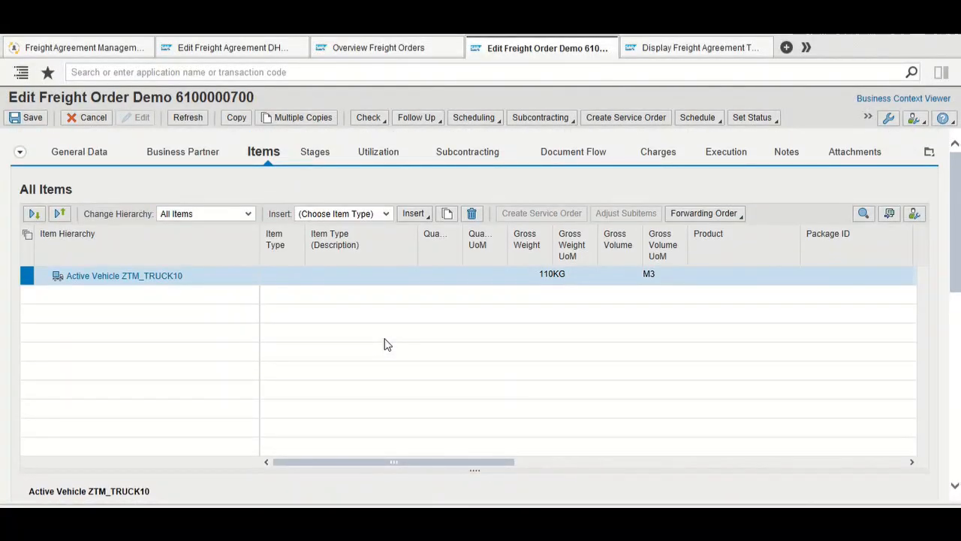
left_click(26, 124)
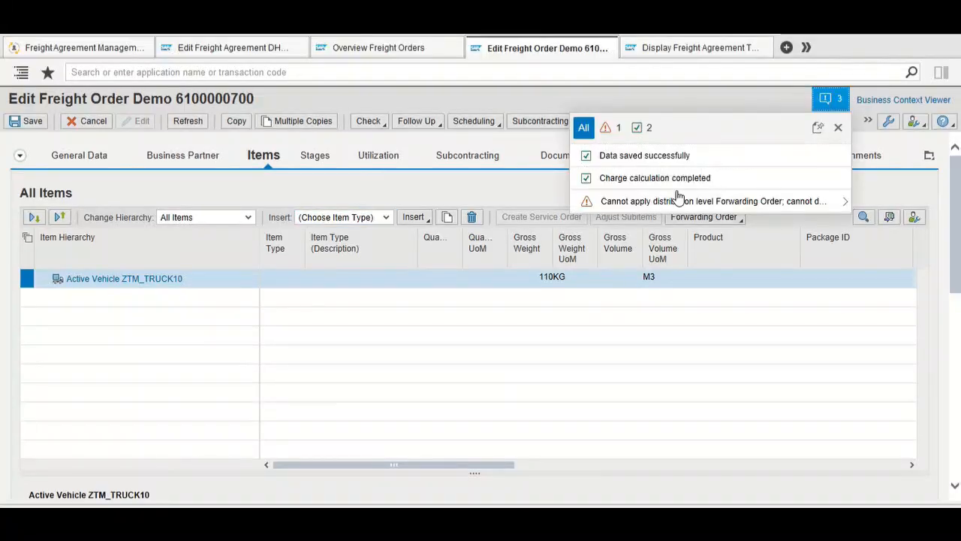
left_click(838, 127)
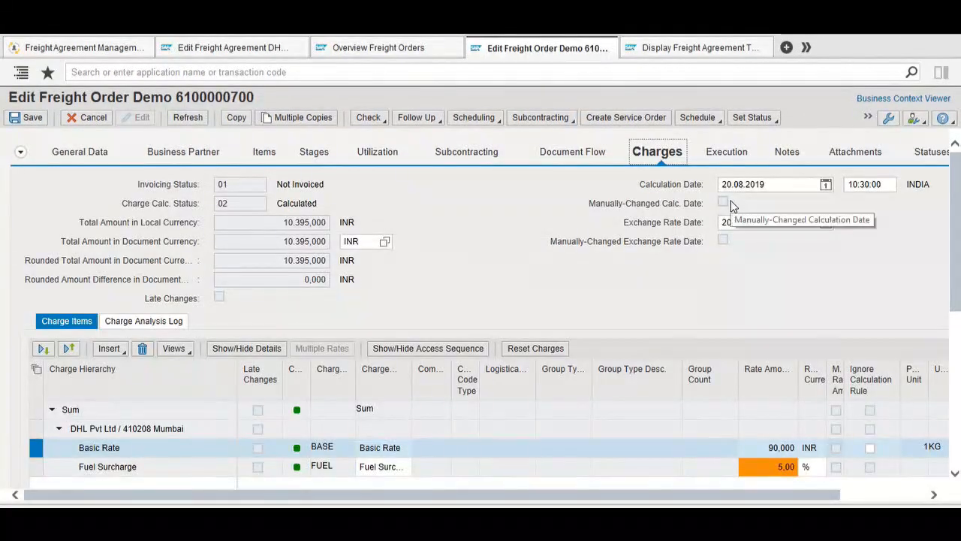
Review the recalculated Basic Rate and Fuel Surcharge, checking the rate amounts, quantity and calculated amounts.
scroll(732, 205, "down", 2)
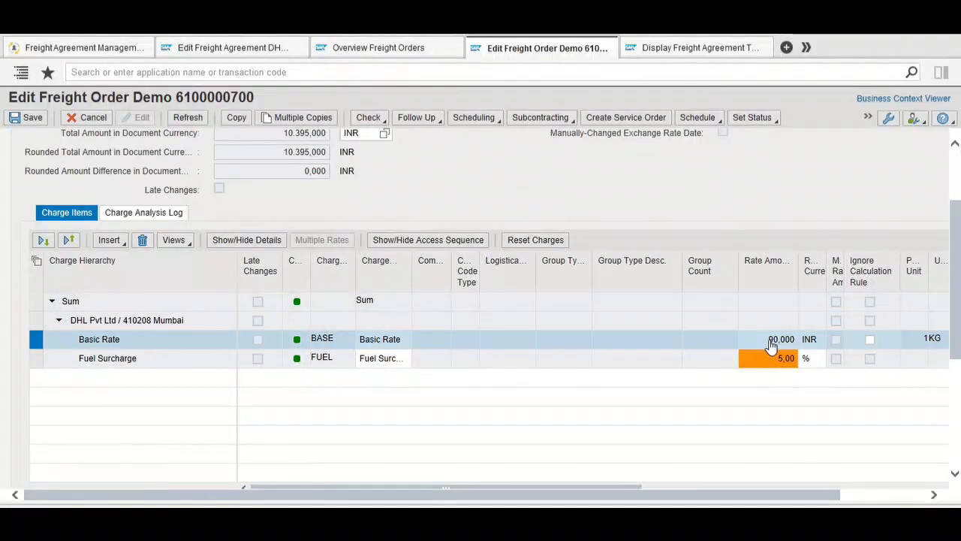
scroll(734, 385, "down", 1)
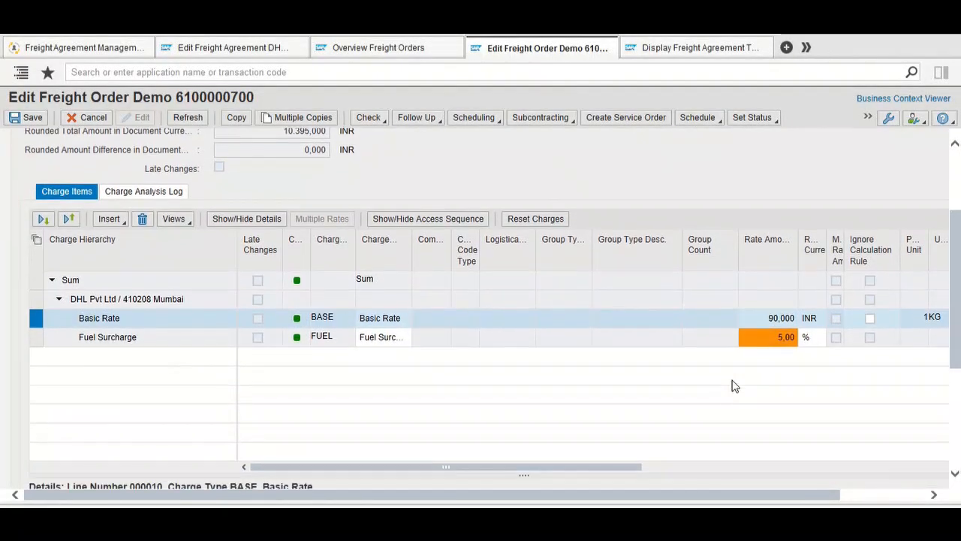
scroll(672, 410, "up", 1)
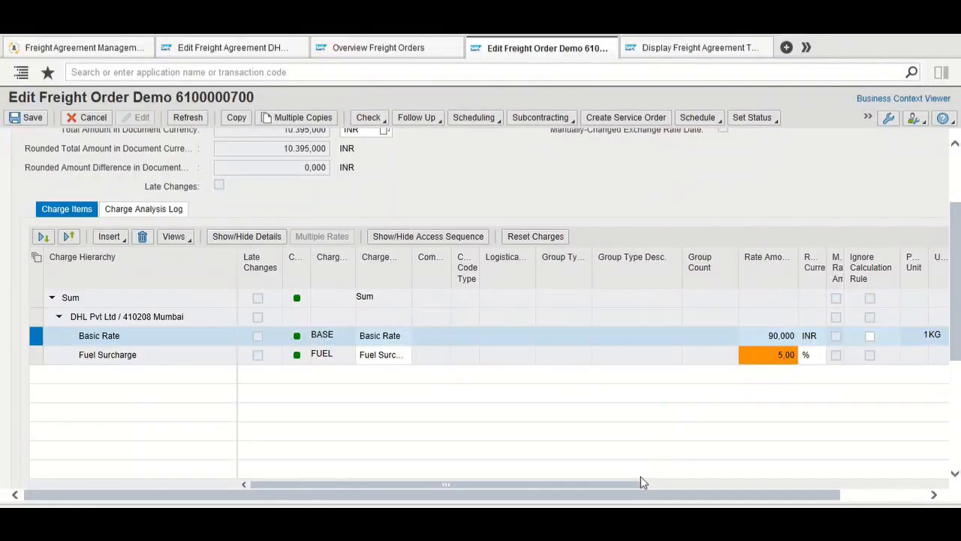
left_click_drag(638, 481, 766, 486)
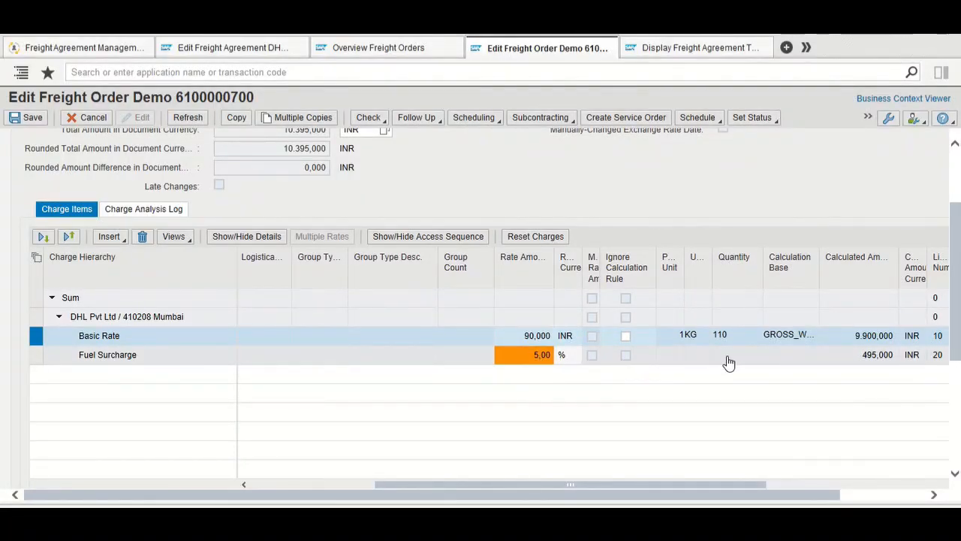
left_click_drag(757, 485, 503, 455)
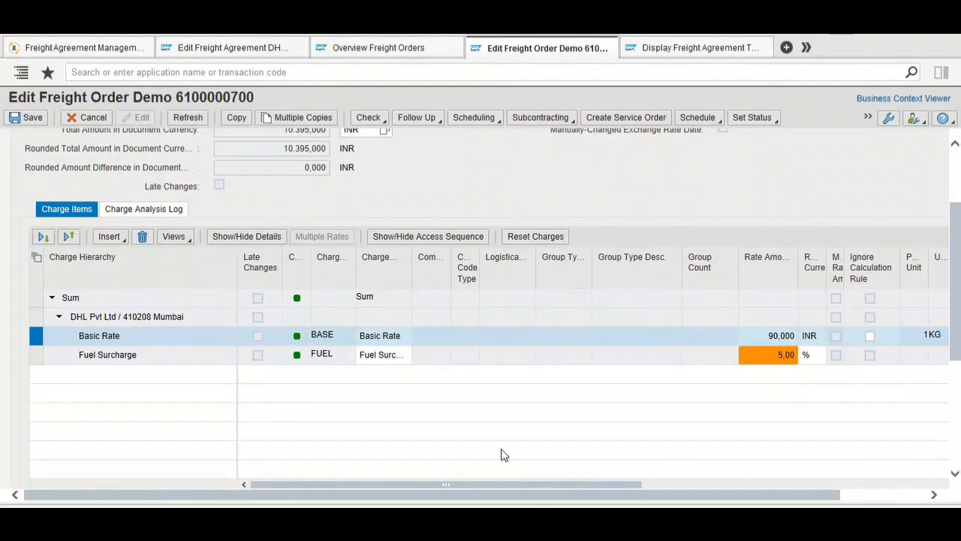